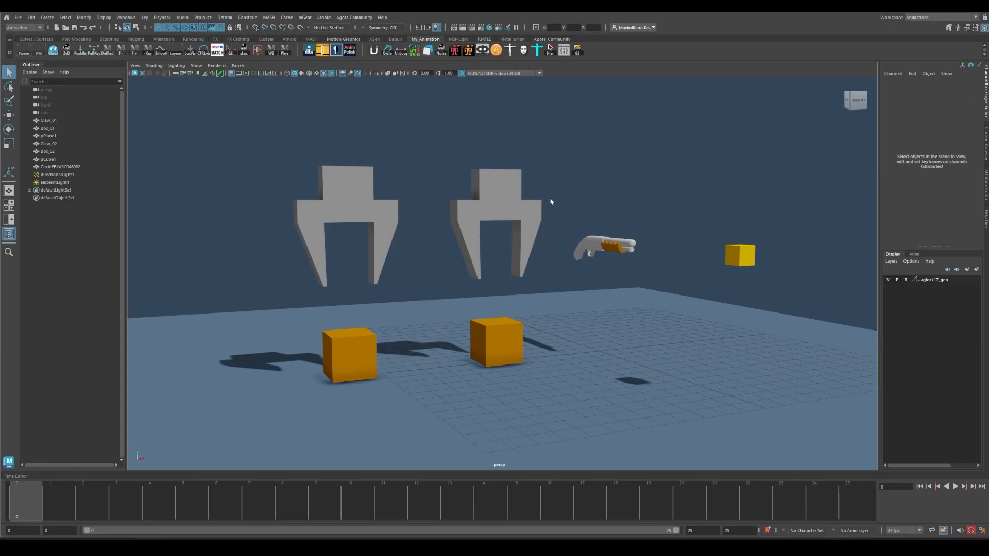
# Examine the two claws and their boxes, comparing Box_01 with Claw_01 above it.
pyautogui.keyDown('alt'); pyautogui.moveTo(551, 202); pyautogui.dragTo(513, 214); pyautogui.keyUp('alt')
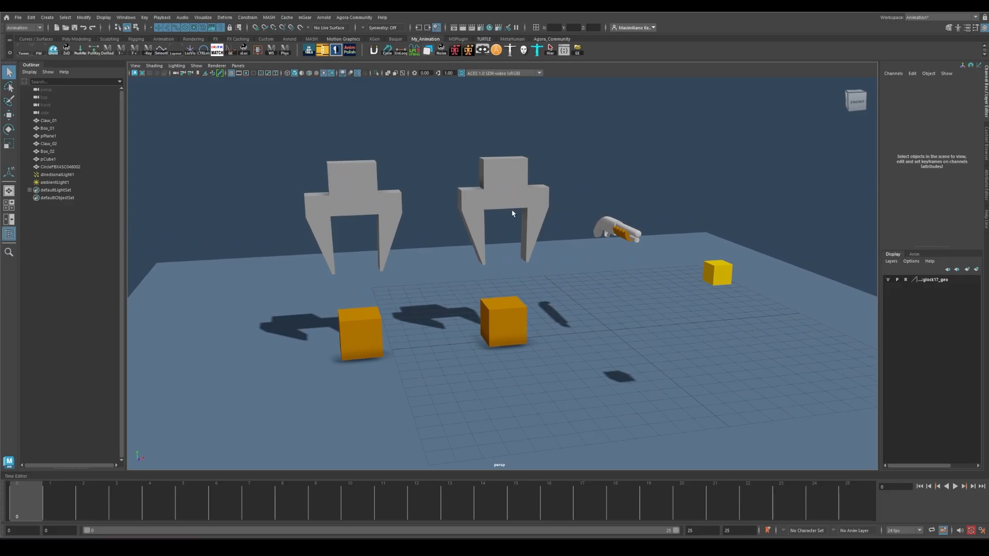
pyautogui.scroll(2, 512, 211)
pyautogui.keyDown('alt'); pyautogui.moveTo(498, 208); pyautogui.dragTo(492, 221, button='middle'); pyautogui.keyUp('alt')
pyautogui.scroll(-2, 381, 209)
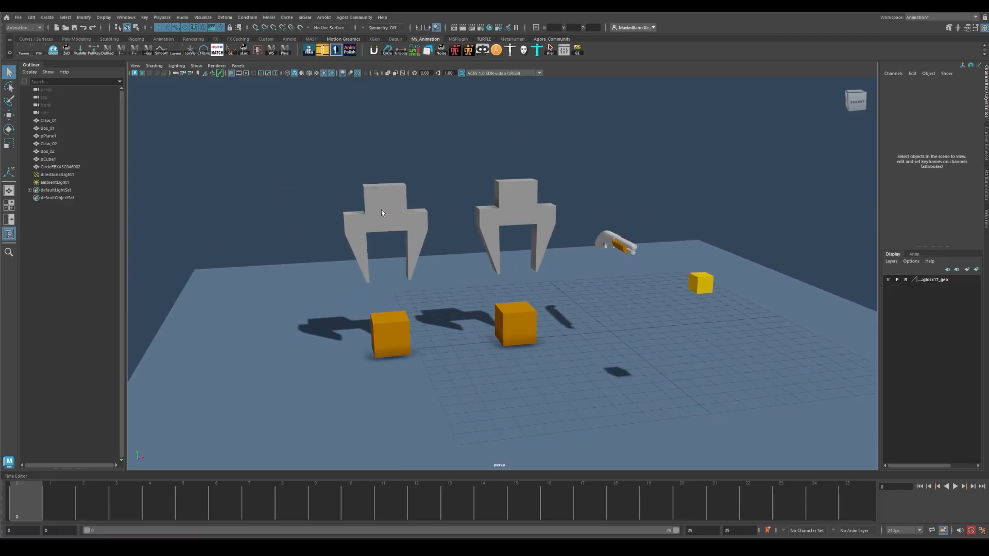
pyautogui.scroll(1, 383, 216)
pyautogui.keyDown('alt'); pyautogui.moveTo(392, 220); pyautogui.dragTo(377, 148, button='middle'); pyautogui.keyUp('alt')
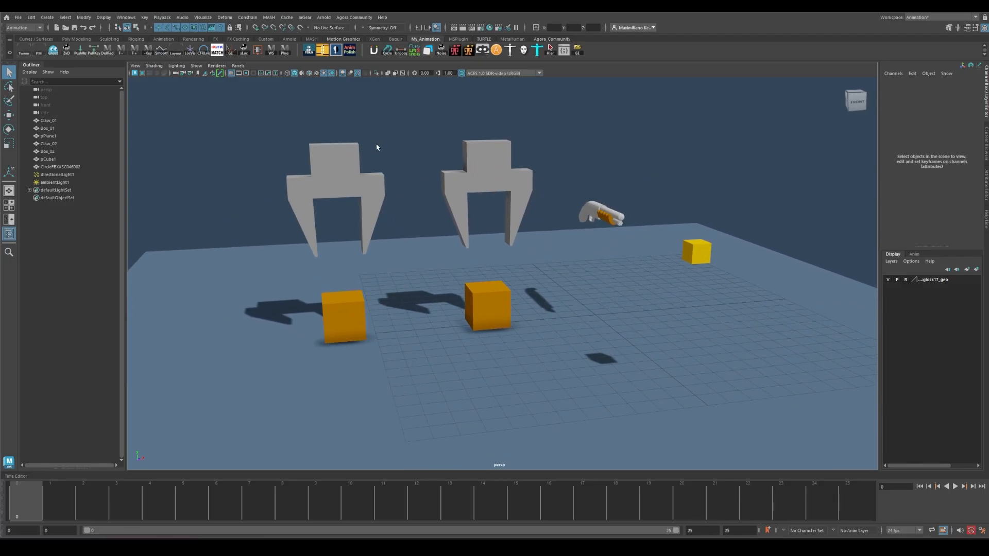
pyautogui.click(343, 323)
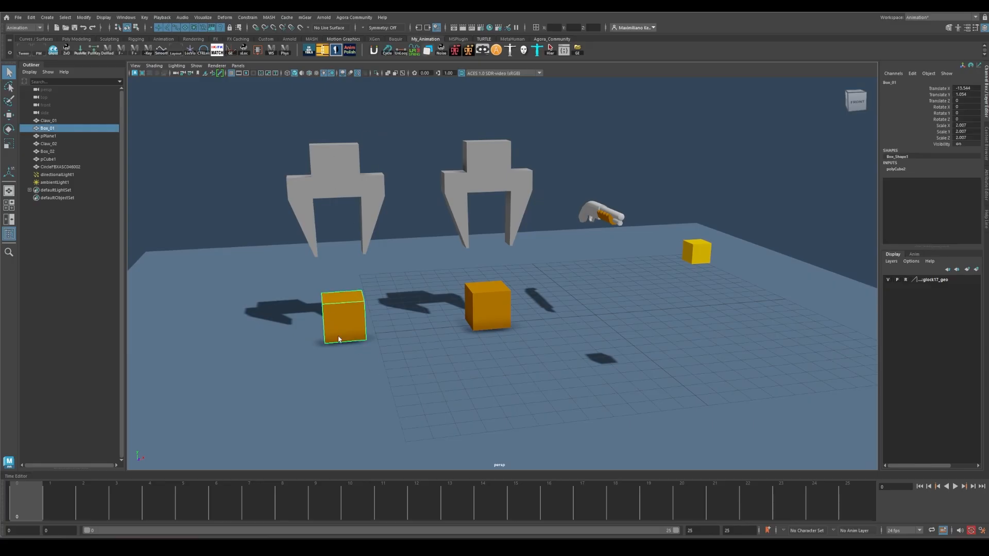
pyautogui.click(338, 165)
pyautogui.click(344, 308)
pyautogui.click(339, 189)
pyautogui.click(347, 313)
pyautogui.keyDown('alt'); pyautogui.moveTo(380, 195); pyautogui.dragTo(406, 192, button='middle'); pyautogui.keyUp('alt')
pyautogui.click(410, 123)
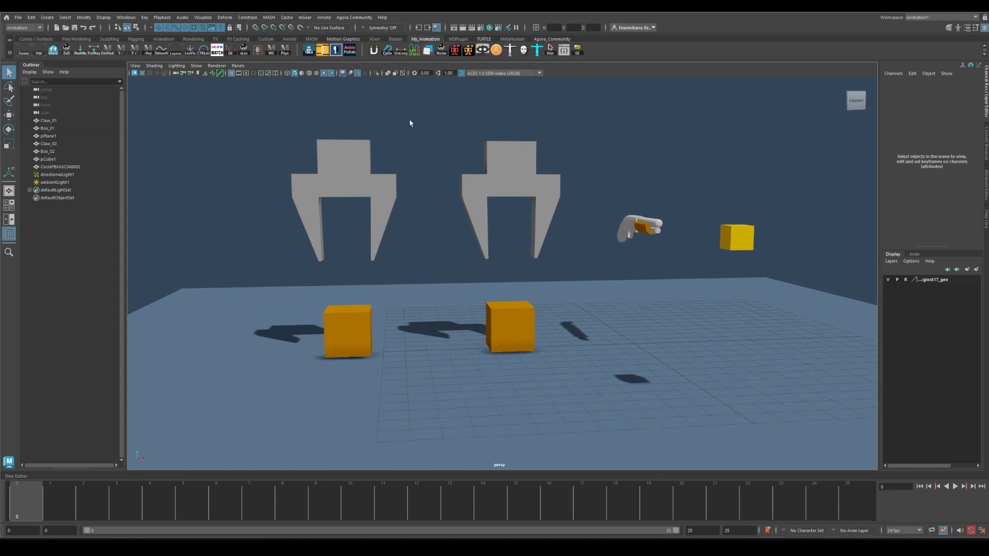
pyautogui.click(360, 307)
pyautogui.click(415, 144)
# Review the available constraint types and compare the two claw-and-box pairs in the scene.
pyautogui.click(253, 17)
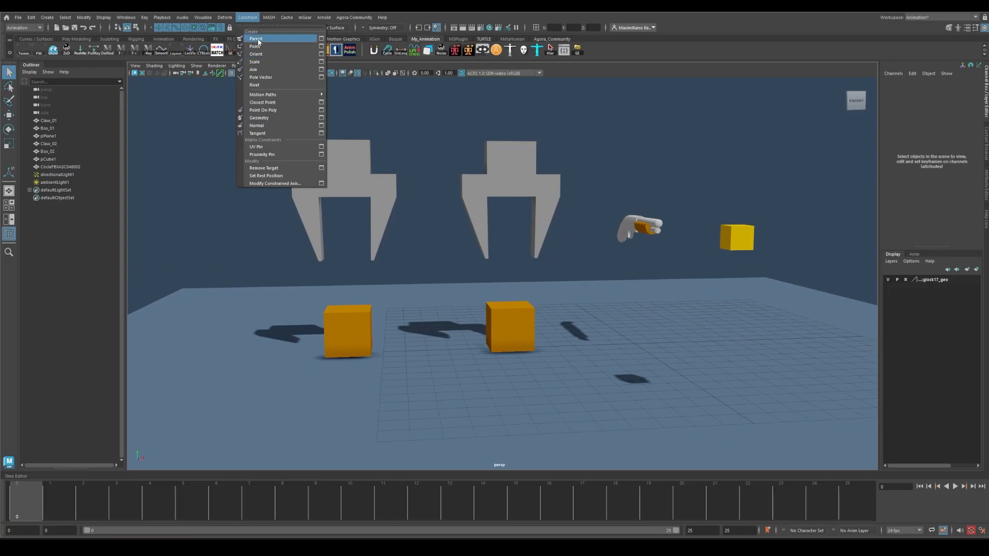
pyautogui.click(405, 105)
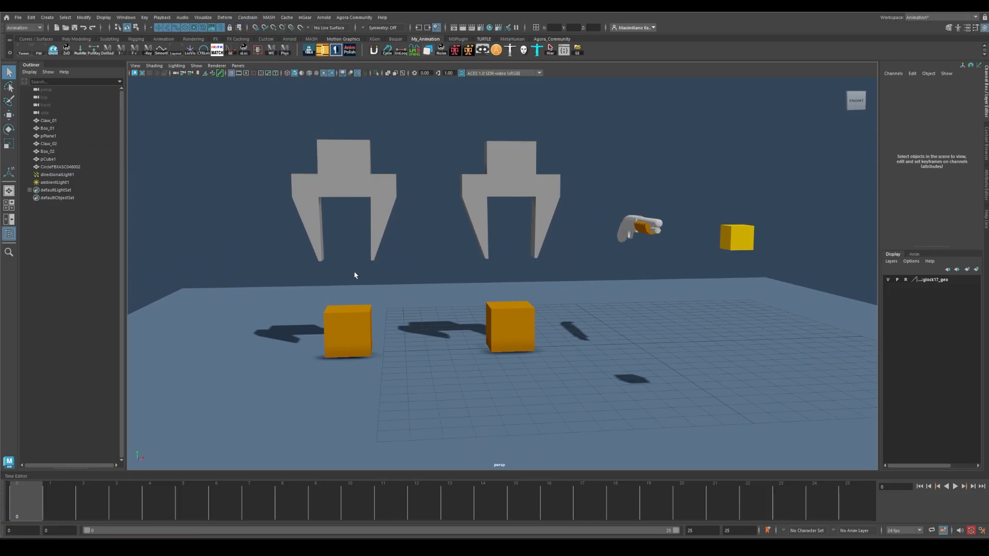
pyautogui.click(355, 315)
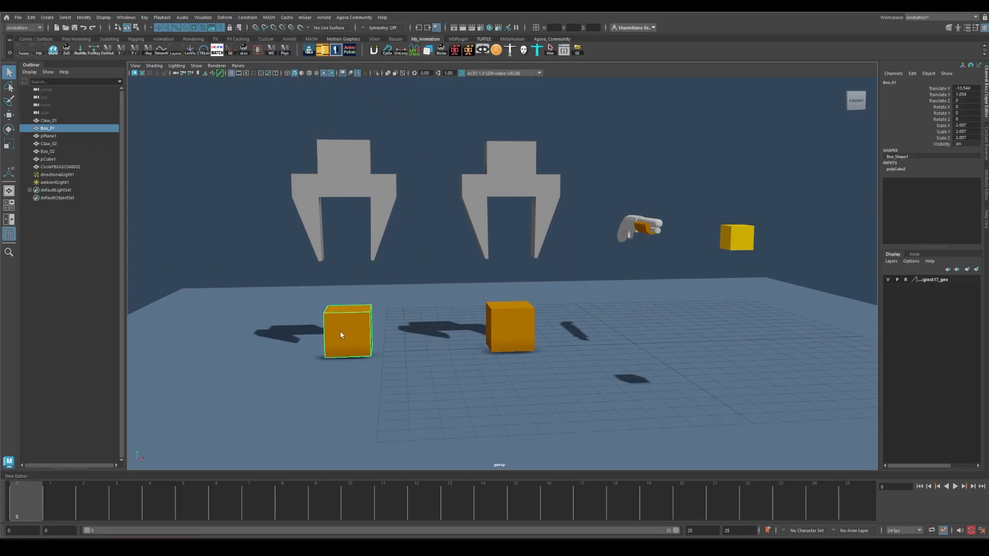
pyautogui.click(299, 237)
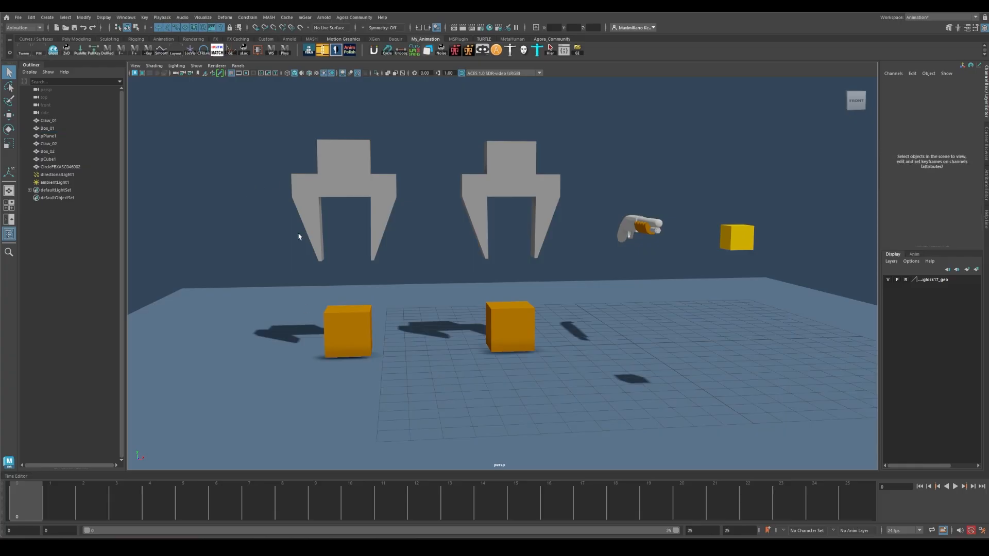
pyautogui.click(349, 172)
pyautogui.click(366, 313)
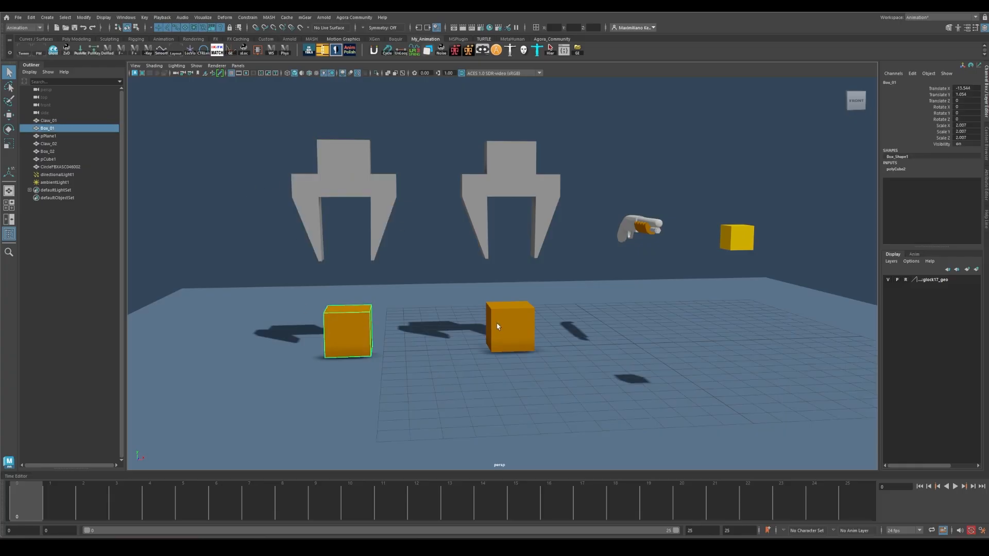
pyautogui.click(504, 232)
pyautogui.click(503, 163)
pyautogui.press('w')
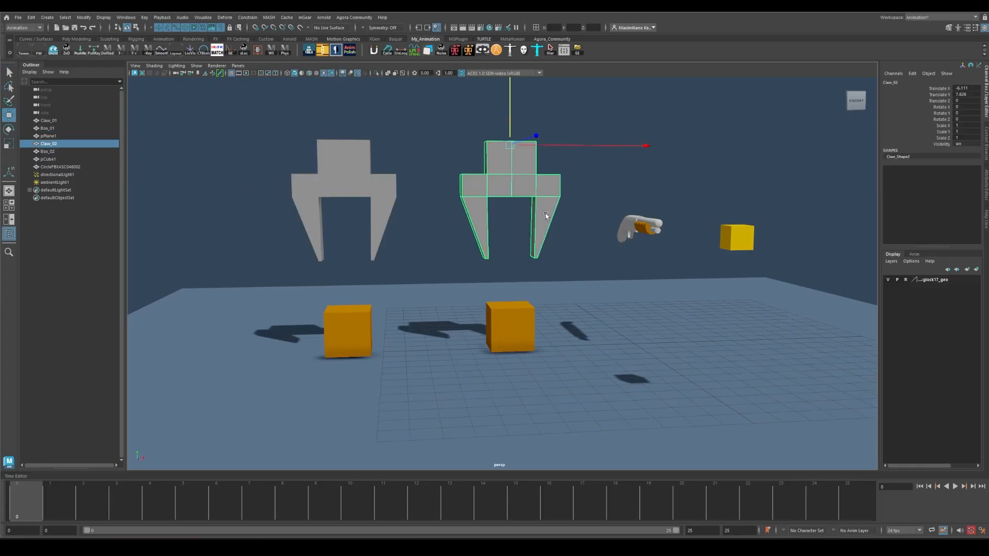
pyautogui.click(518, 316)
pyautogui.click(359, 330)
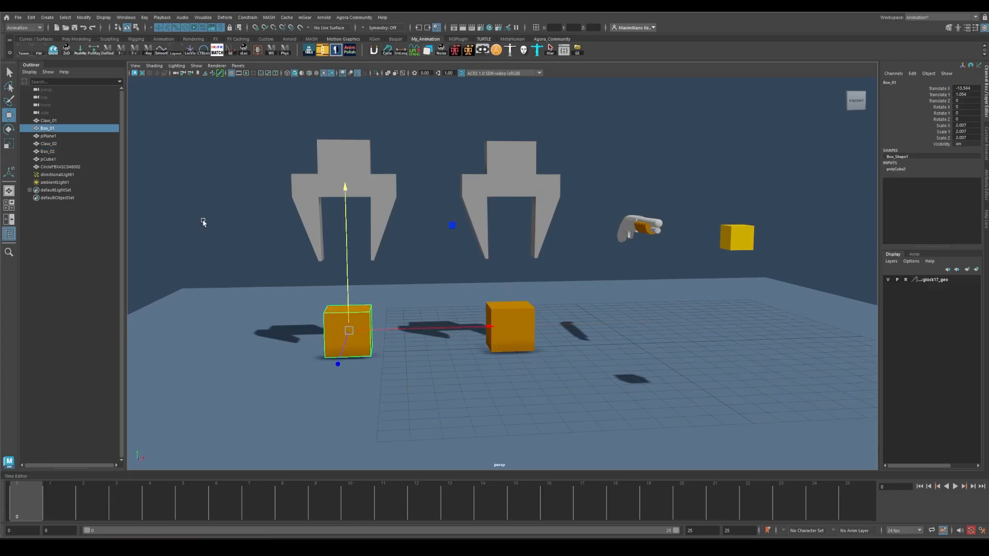
# Check the Translate and Rotate channels of Box_02 and examine the scene from several angles.
pyautogui.keyDown('alt'); pyautogui.moveTo(676, 256); pyautogui.dragTo(656, 254, button='right'); pyautogui.keyUp('alt')
pyautogui.keyDown('alt'); pyautogui.moveTo(656, 253); pyautogui.dragTo(581, 268, button='middle'); pyautogui.keyUp('alt')
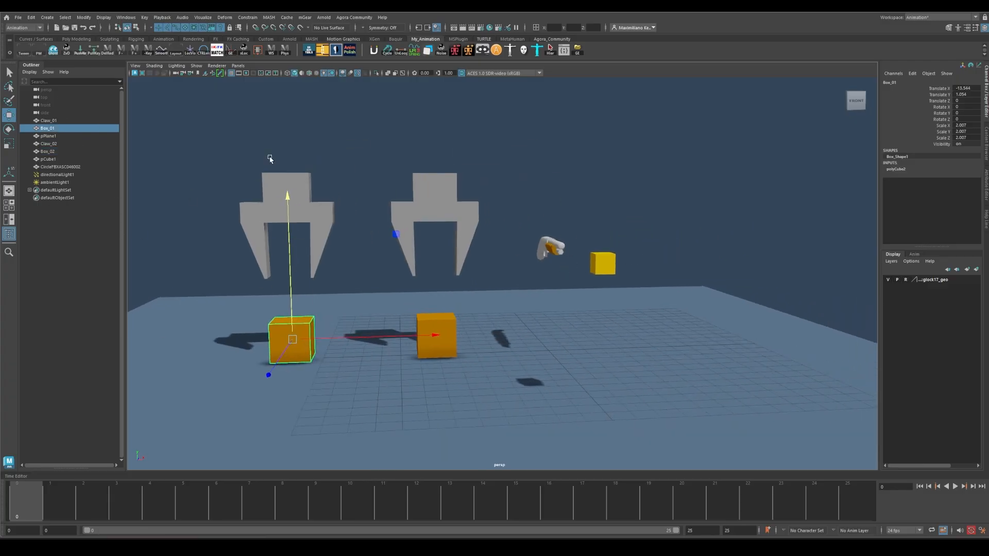
pyautogui.keyDown('alt'); pyautogui.moveTo(378, 184); pyautogui.dragTo(375, 169, button='middle'); pyautogui.keyUp('alt')
pyautogui.press('q')
pyautogui.click(434, 323)
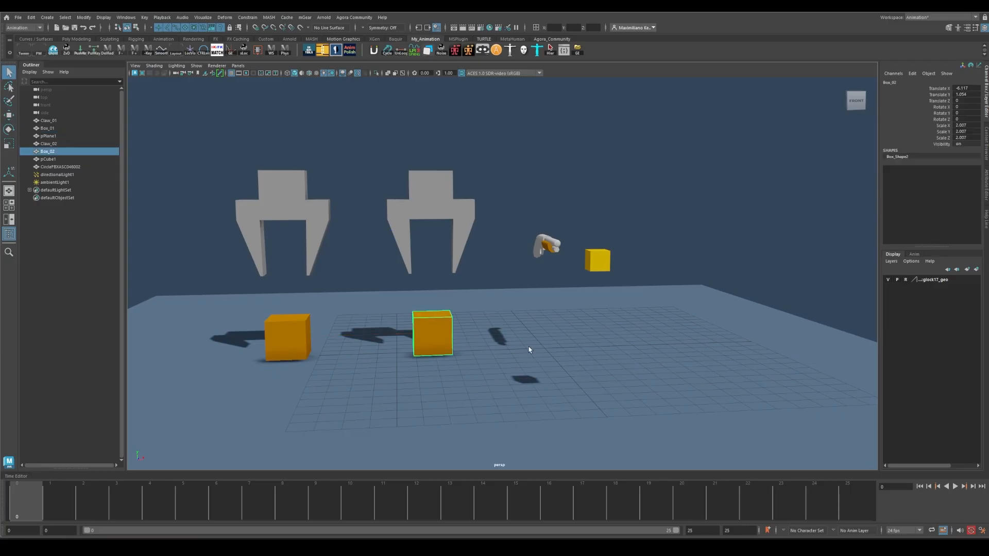
pyautogui.keyDown('alt'); pyautogui.moveTo(530, 350); pyautogui.dragTo(523, 335); pyautogui.keyUp('alt')
pyautogui.press('w')
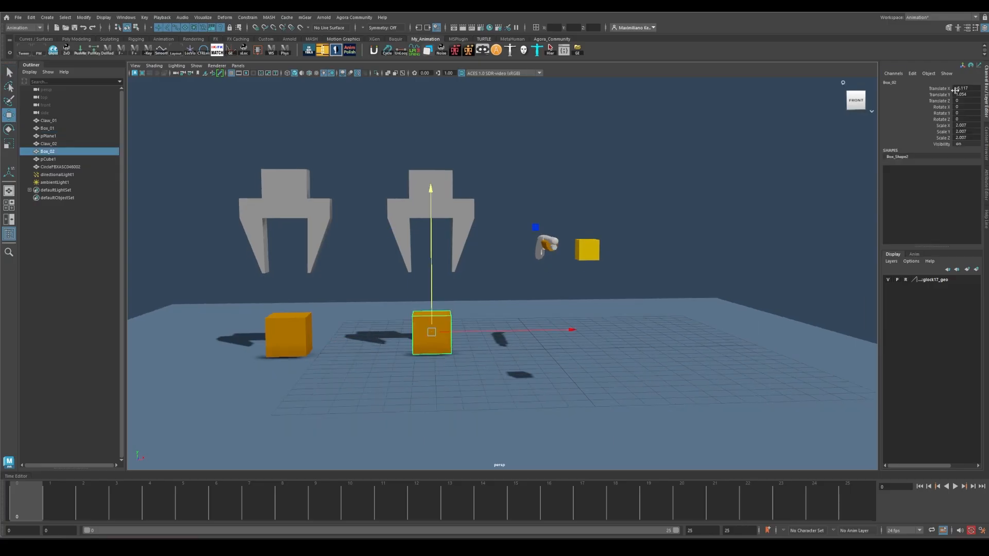
pyautogui.moveTo(962, 90); pyautogui.dragTo(974, 118)
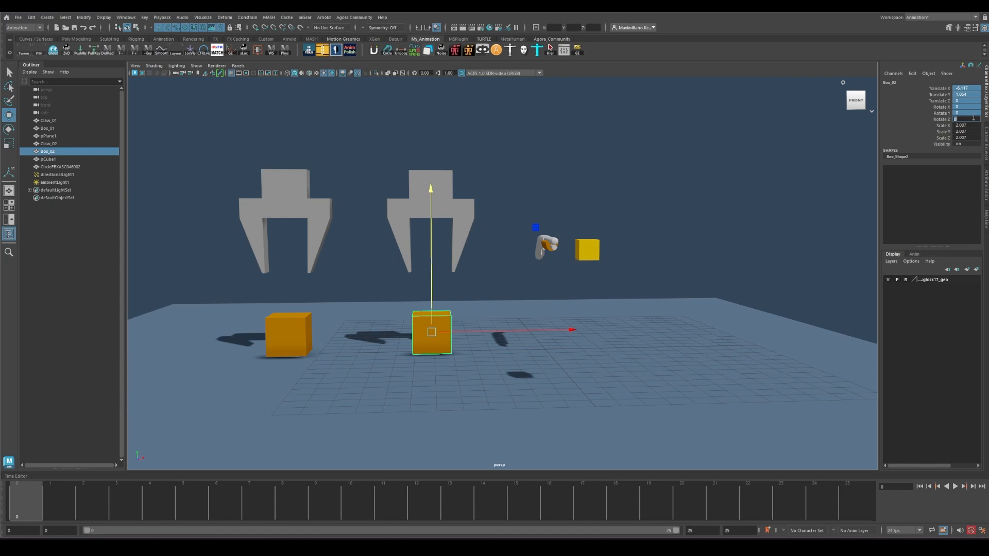
pyautogui.press('Return')
pyautogui.keyDown('alt'); pyautogui.moveTo(530, 269); pyautogui.dragTo(536, 325); pyautogui.keyUp('alt')
pyautogui.scroll(4, 537, 325)
pyautogui.keyDown('alt'); pyautogui.moveTo(543, 334); pyautogui.dragTo(559, 232, button='middle'); pyautogui.keyUp('alt')
pyautogui.keyDown('alt'); pyautogui.moveTo(559, 232); pyautogui.dragTo(620, 215); pyautogui.keyUp('alt')
pyautogui.scroll(-5, 559, 198)
pyautogui.hotkey('ctrl', 'z')
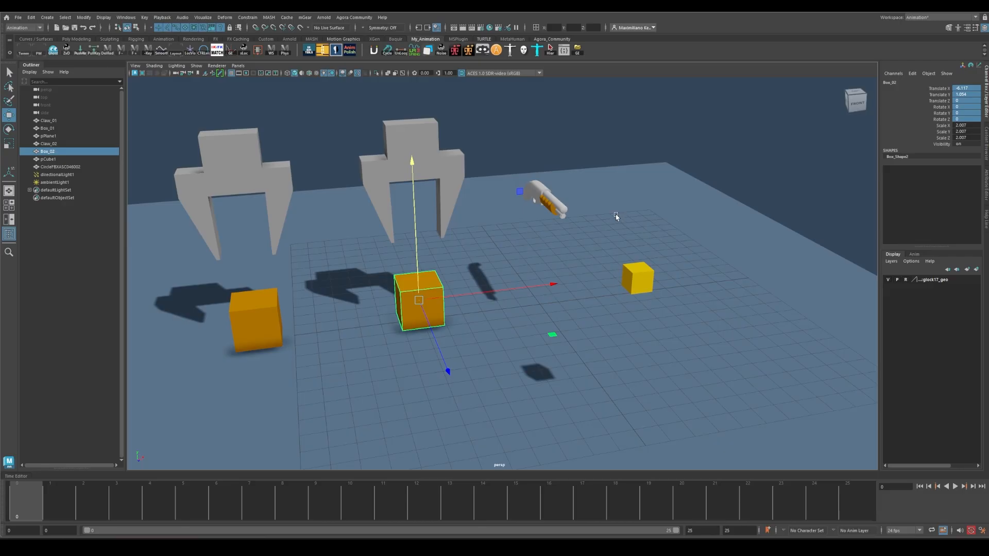
pyautogui.keyDown('alt'); pyautogui.moveTo(517, 157); pyautogui.dragTo(561, 164); pyautogui.keyUp('alt')
pyautogui.click(286, 328)
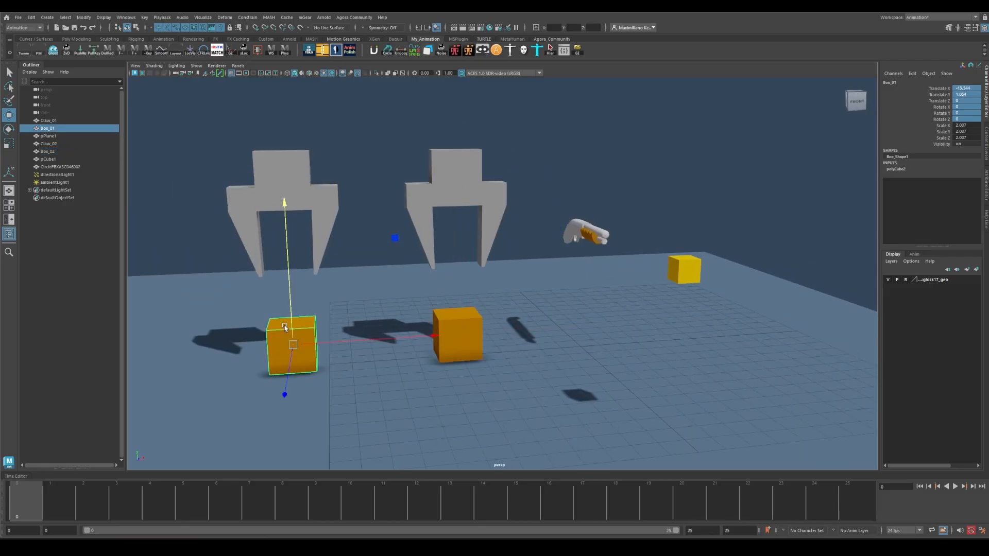
pyautogui.keyDown('alt'); pyautogui.moveTo(377, 265); pyautogui.dragTo(389, 275, button='middle'); pyautogui.keyUp('alt')
pyautogui.press('q')
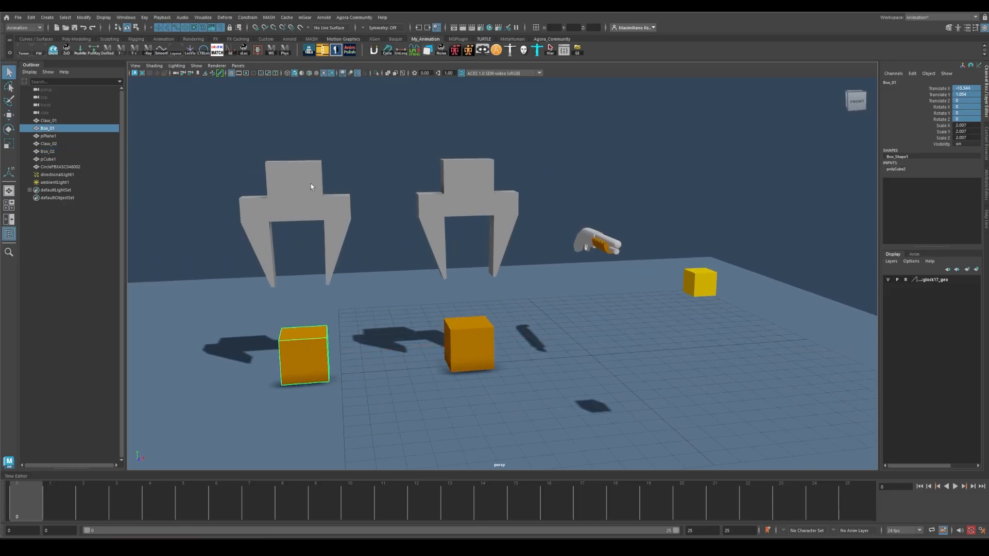
pyautogui.keyDown('shift'); pyautogui.click(309, 184); pyautogui.keyUp('shift')
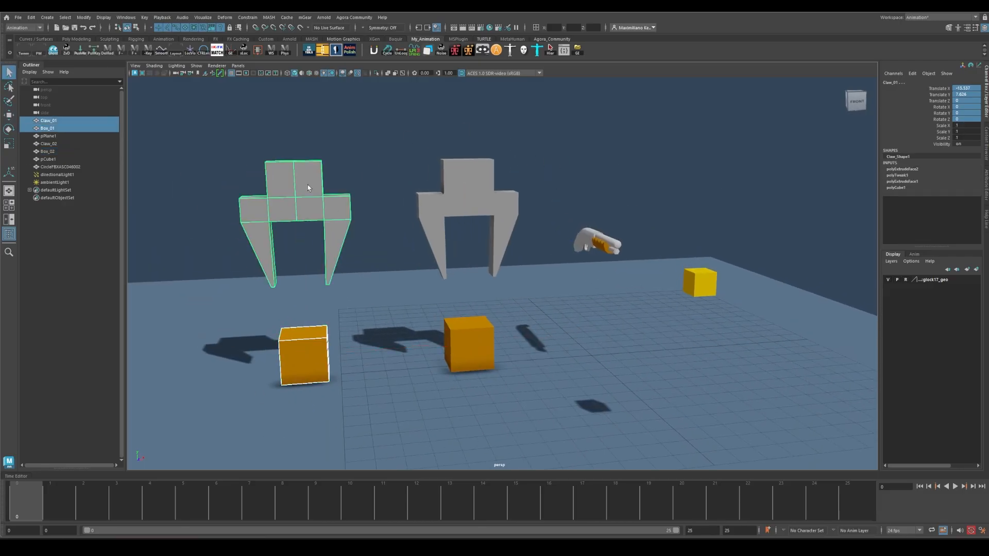
pyautogui.keyDown('alt'); pyautogui.moveTo(308, 185); pyautogui.dragTo(320, 206); pyautogui.keyUp('alt')
pyautogui.keyDown('alt'); pyautogui.moveTo(418, 246); pyautogui.dragTo(439, 252, button='middle'); pyautogui.keyUp('alt')
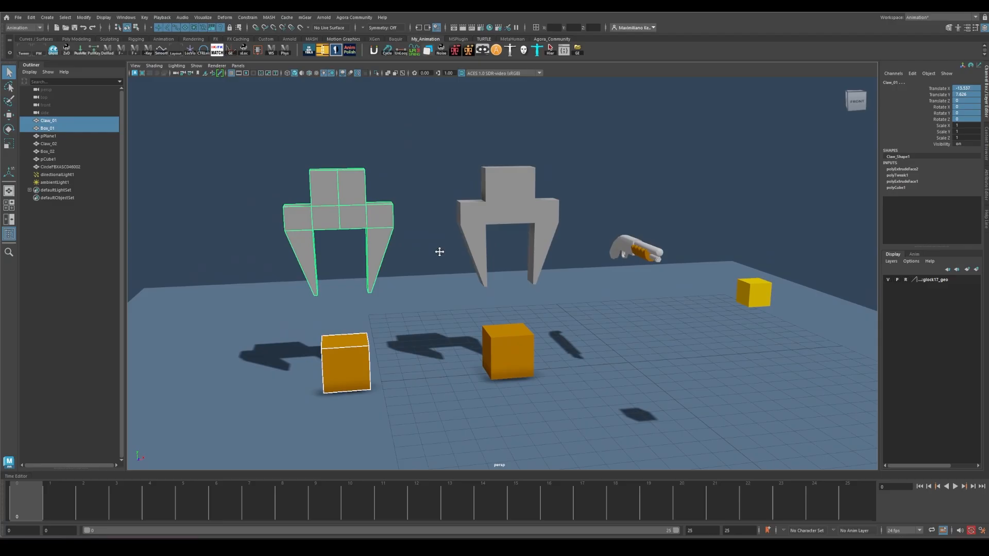
pyautogui.click(380, 160)
pyautogui.click(358, 366)
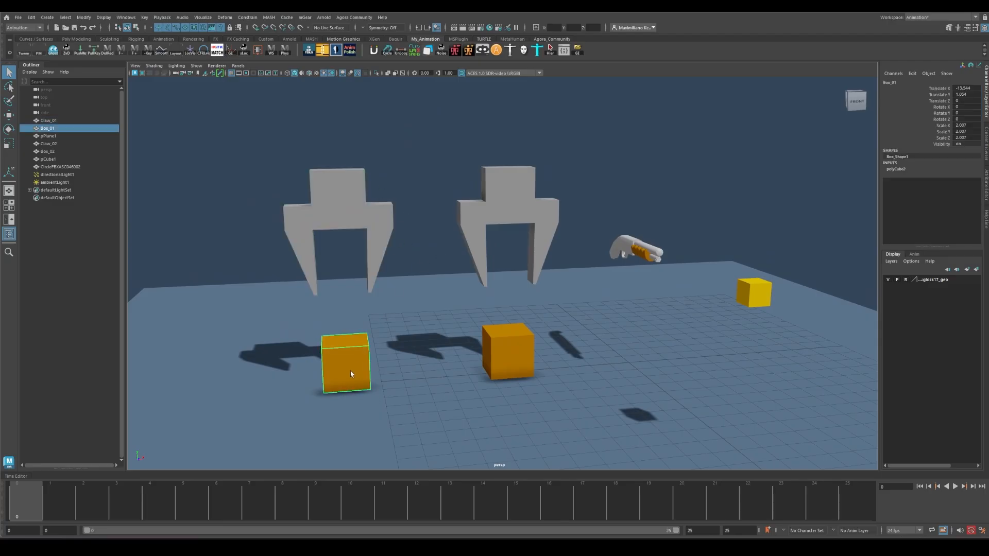
pyautogui.keyDown('alt'); pyautogui.moveTo(371, 209); pyautogui.dragTo(402, 215, button='middle'); pyautogui.keyUp('alt')
pyautogui.click(372, 196)
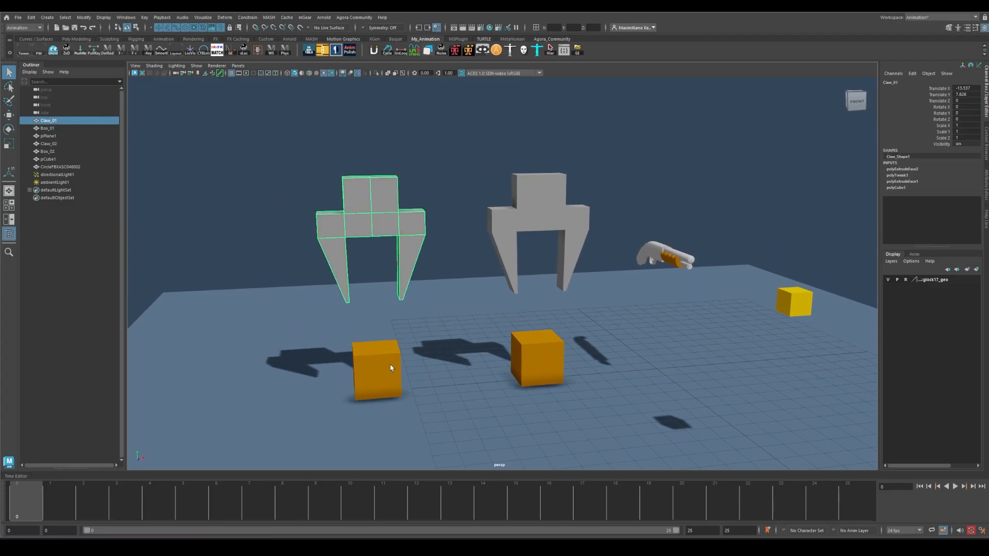
# Parent Box_01 to Claw_01 and expand the claw's hierarchy to inspect both nodes.
pyautogui.click(390, 401)
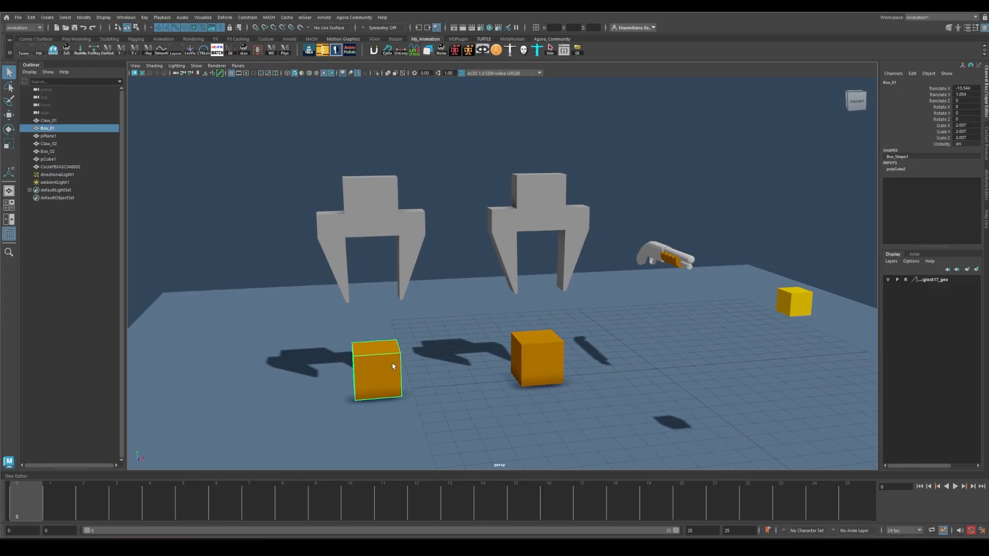
pyautogui.keyDown('shift'); pyautogui.click(381, 217); pyautogui.keyUp('shift')
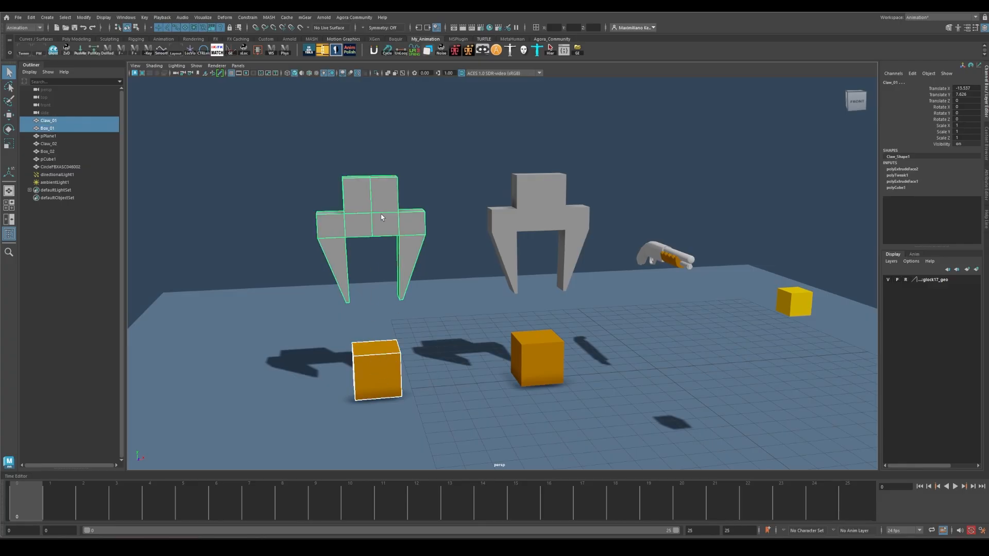
pyautogui.press('p')
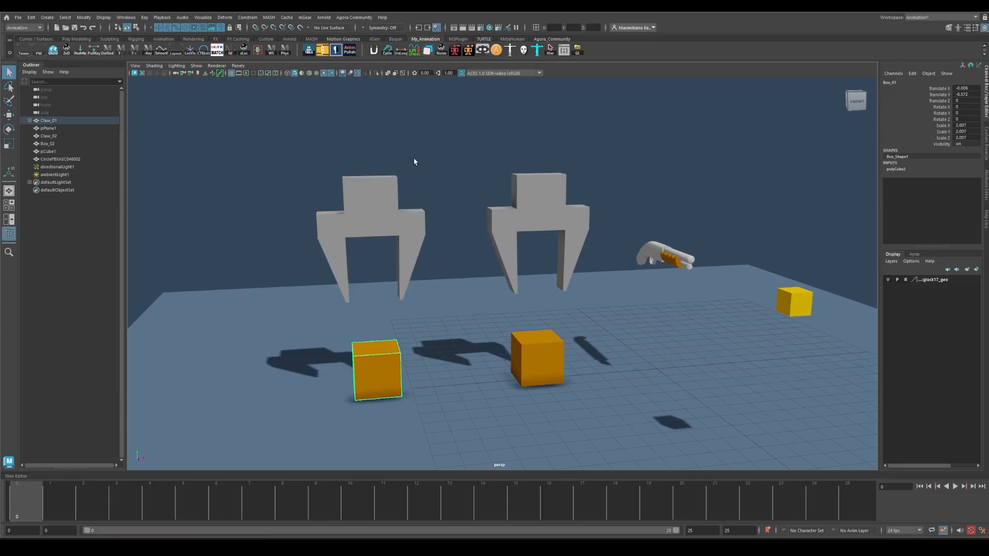
pyautogui.click(30, 121)
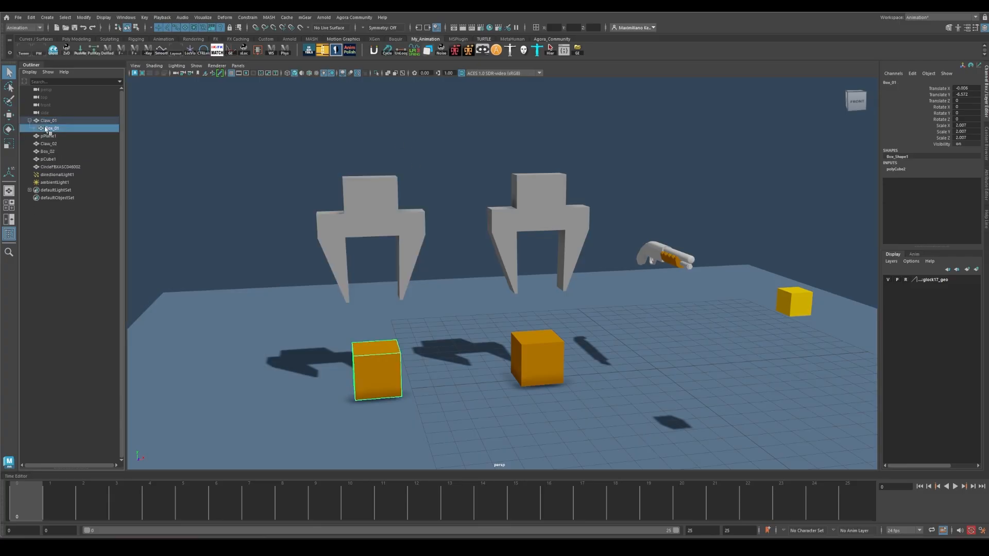
pyautogui.click(51, 121)
pyautogui.click(50, 128)
pyautogui.click(45, 122)
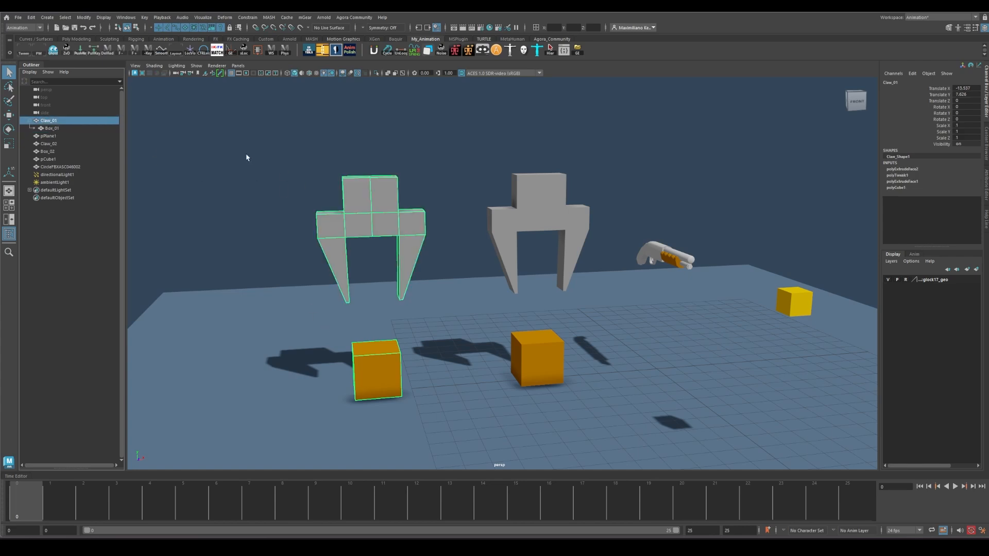
# Unparent Box_01 from Claw_01.
pyautogui.click(381, 366)
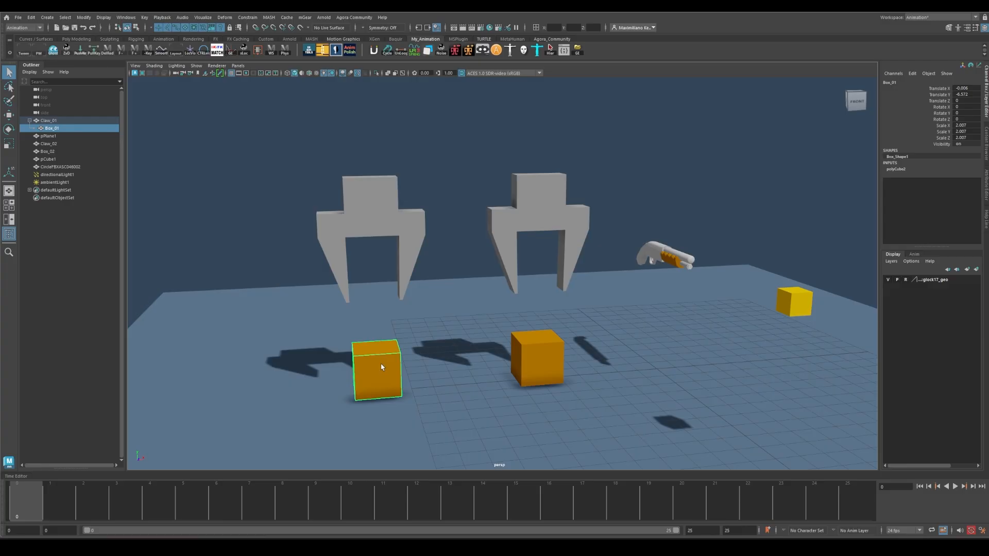
pyautogui.hotkey('shift', 'p')
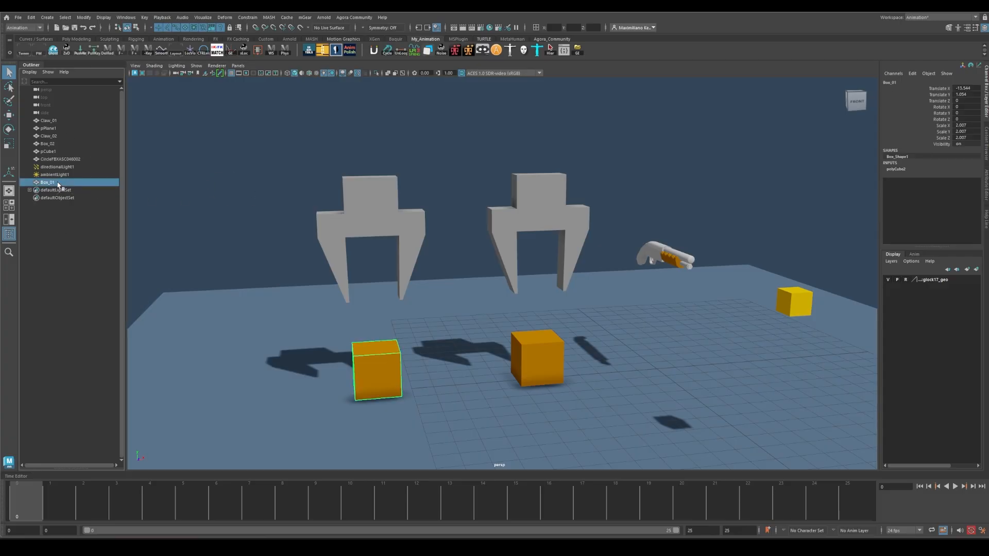
# Make Box_01 a child of Claw_01 directly in the scene hierarchy.
pyautogui.moveTo(58, 185); pyautogui.dragTo(47, 122, button='middle')
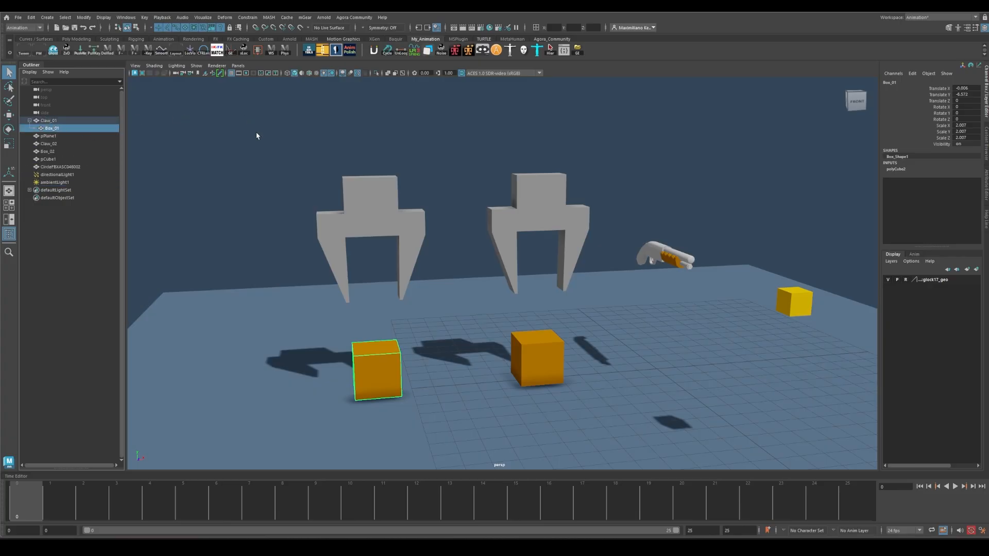
pyautogui.click(67, 121)
# Inspect the parented Claw_01 and Box_01 in the viewport from several angles, checking each object's selection.
pyautogui.keyDown('alt'); pyautogui.moveTo(446, 218); pyautogui.dragTo(524, 174, button='middle'); pyautogui.keyUp('alt')
pyautogui.click(439, 339)
pyautogui.keyDown('alt'); pyautogui.moveTo(432, 343); pyautogui.dragTo(510, 293); pyautogui.keyUp('alt')
pyautogui.keyDown('alt'); pyautogui.moveTo(484, 264); pyautogui.dragTo(502, 279, button='middle'); pyautogui.keyUp('alt')
pyautogui.keyDown('alt'); pyautogui.moveTo(523, 193); pyautogui.dragTo(537, 210, button='middle'); pyautogui.keyUp('alt')
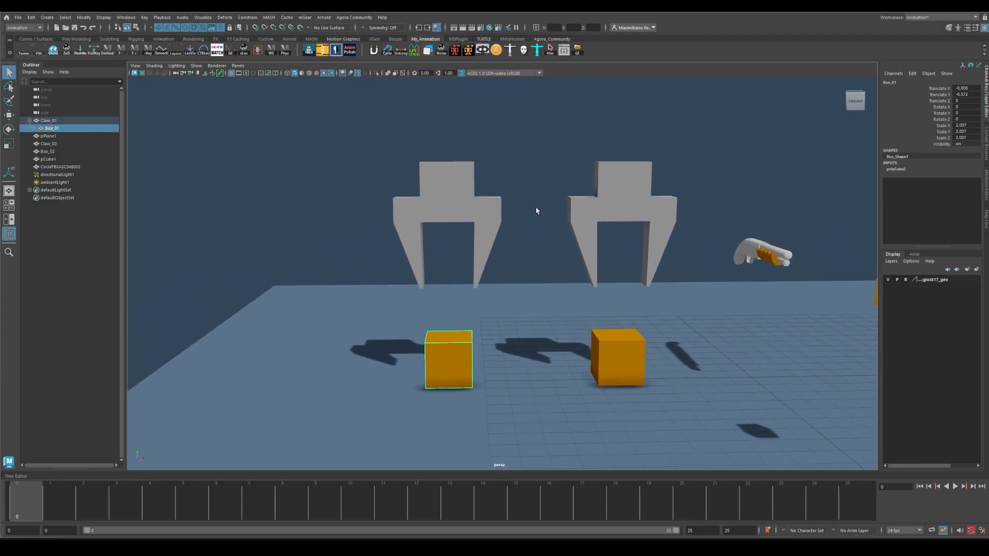
pyautogui.click(470, 194)
pyautogui.click(439, 382)
pyautogui.click(494, 192)
pyautogui.click(461, 352)
pyautogui.click(513, 257)
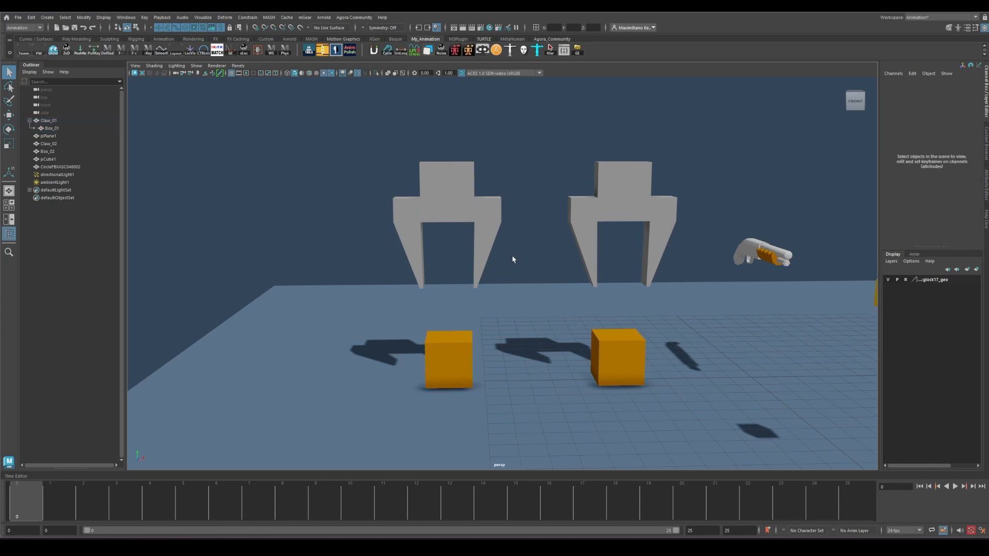
pyautogui.keyDown('alt'); pyautogui.moveTo(513, 257); pyautogui.dragTo(520, 259); pyautogui.keyUp('alt')
pyautogui.keyDown('alt'); pyautogui.moveTo(520, 253); pyautogui.dragTo(491, 235, button='middle'); pyautogui.keyUp('alt')
pyautogui.scroll(-1, 499, 233)
pyautogui.keyDown('alt'); pyautogui.moveTo(510, 236); pyautogui.dragTo(513, 237); pyautogui.keyUp('alt')
pyautogui.keyDown('alt'); pyautogui.moveTo(512, 237); pyautogui.dragTo(479, 234, button='middle'); pyautogui.keyUp('alt')
pyautogui.keyDown('alt'); pyautogui.moveTo(480, 234); pyautogui.dragTo(503, 251, button='right'); pyautogui.keyUp('alt')
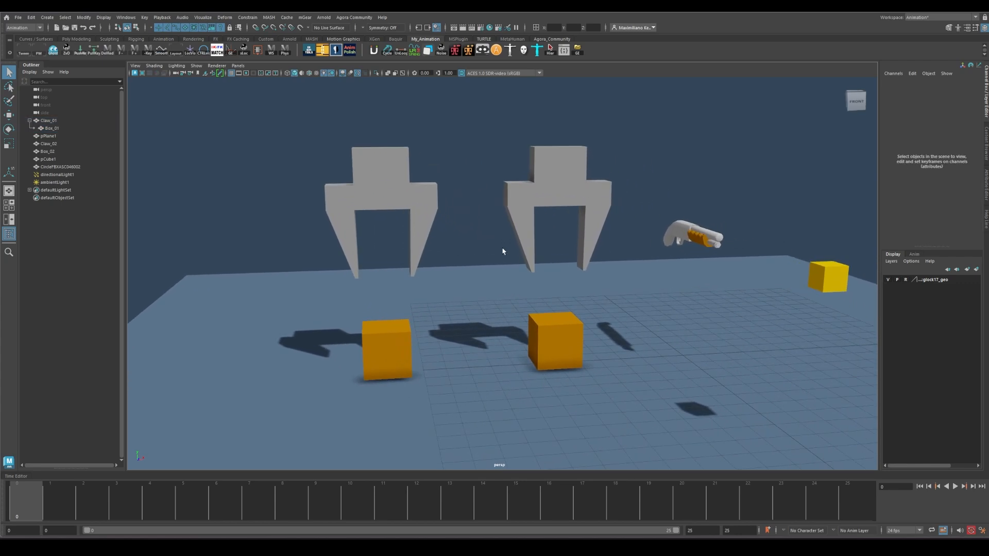
pyautogui.keyDown('alt'); pyautogui.moveTo(485, 194); pyautogui.dragTo(472, 209, button='middle'); pyautogui.keyUp('alt')
pyautogui.click(381, 379)
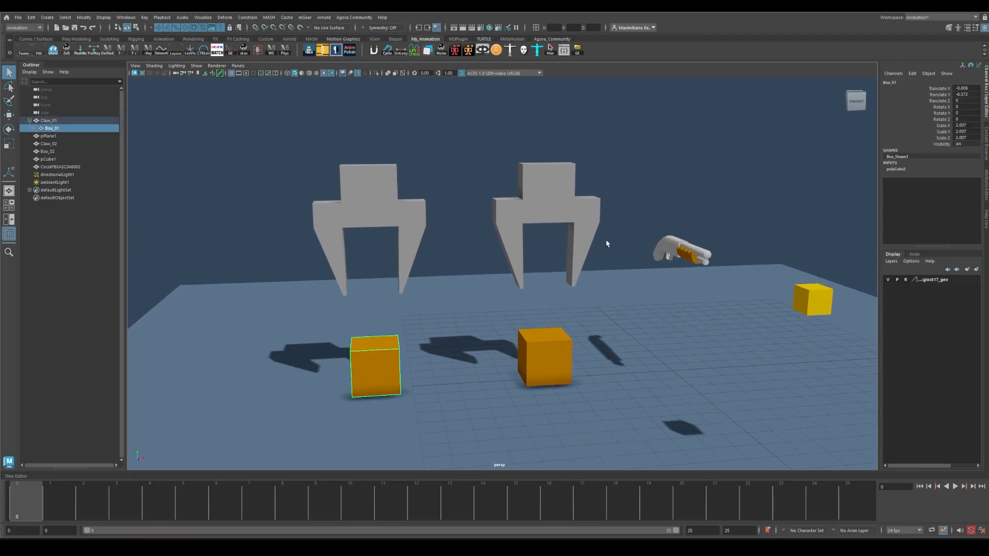
# Examine the parented Box_01 and Claw_01 in the viewport and check Box_01's transform values.
pyautogui.keyDown('alt'); pyautogui.moveTo(431, 157); pyautogui.dragTo(426, 155, button='middle'); pyautogui.keyUp('alt')
pyautogui.keyDown('alt'); pyautogui.moveTo(426, 155); pyautogui.dragTo(433, 156); pyautogui.keyUp('alt')
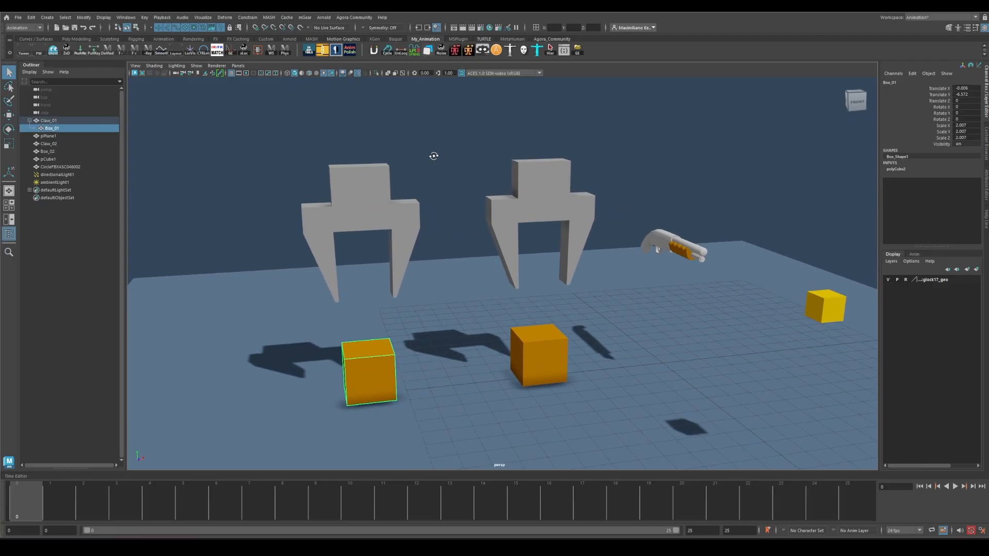
pyautogui.keyDown('alt'); pyautogui.moveTo(439, 159); pyautogui.dragTo(430, 154, button='middle'); pyautogui.keyUp('alt')
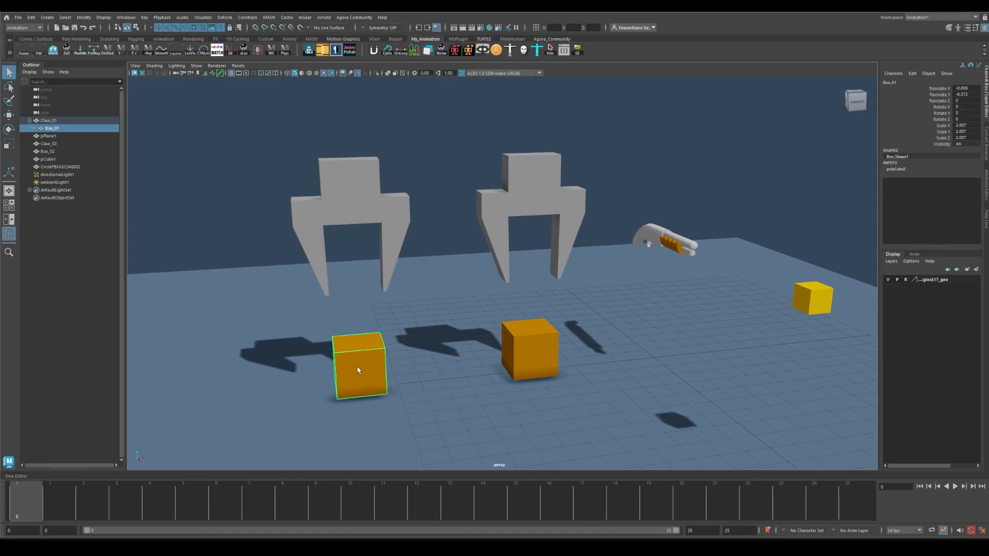
pyautogui.moveTo(386, 151)
pyautogui.keyDown('alt'); pyautogui.mouseDown(button='middle')
pyautogui.moveTo(377, 139)
pyautogui.moveTo(381, 159)
pyautogui.mouseUp(button='middle'); pyautogui.keyUp('alt')
pyautogui.click(391, 165)
pyautogui.click(338, 389)
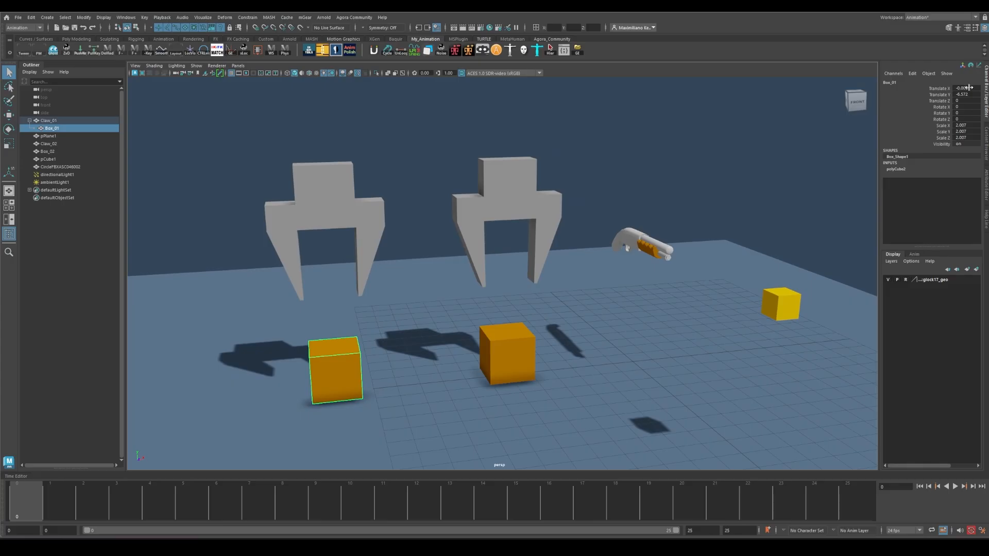
pyautogui.click(394, 242)
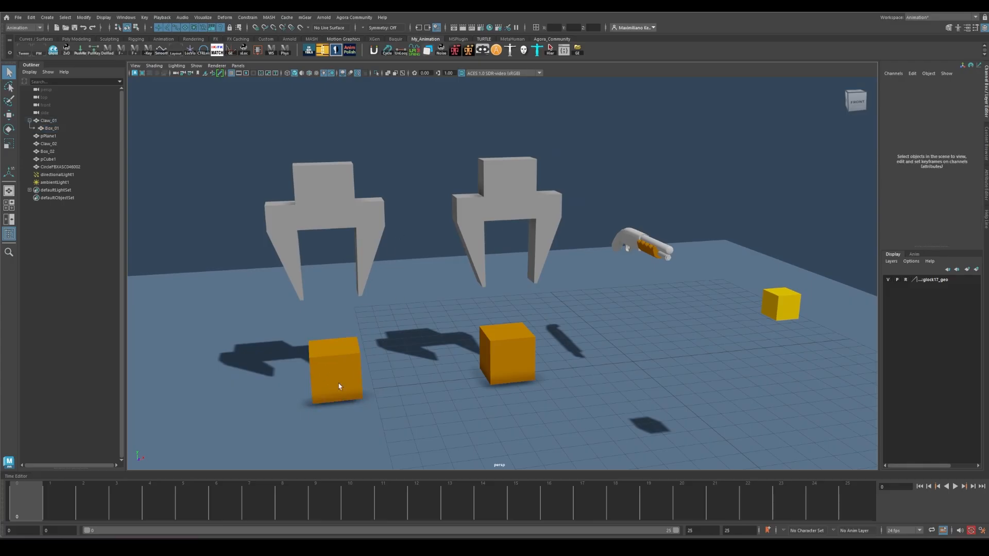
pyautogui.click(338, 383)
# Zero out Claw_01's translate and rotate values, and undo the reset after checking both objects.
pyautogui.click(48, 120)
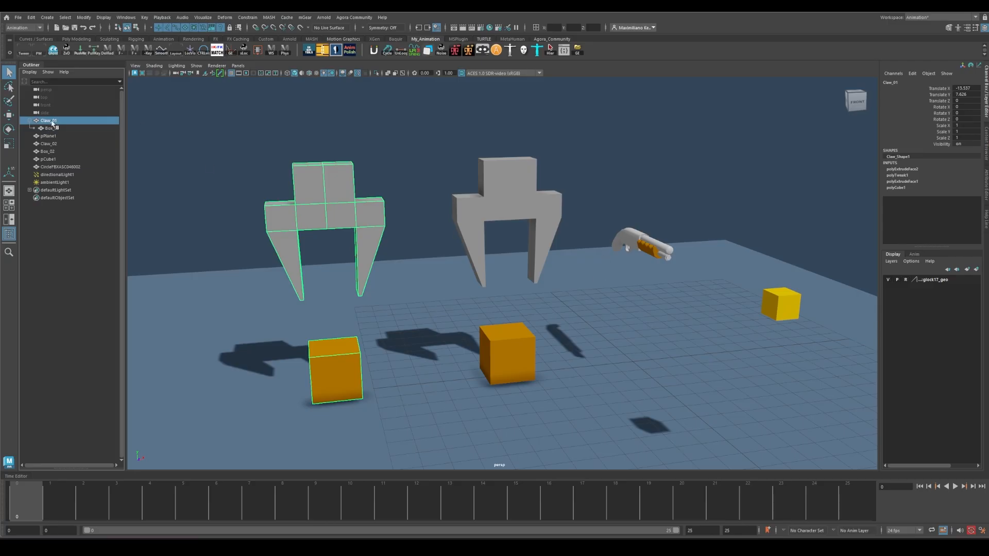
pyautogui.moveTo(966, 90); pyautogui.dragTo(968, 118)
pyautogui.press('Return')
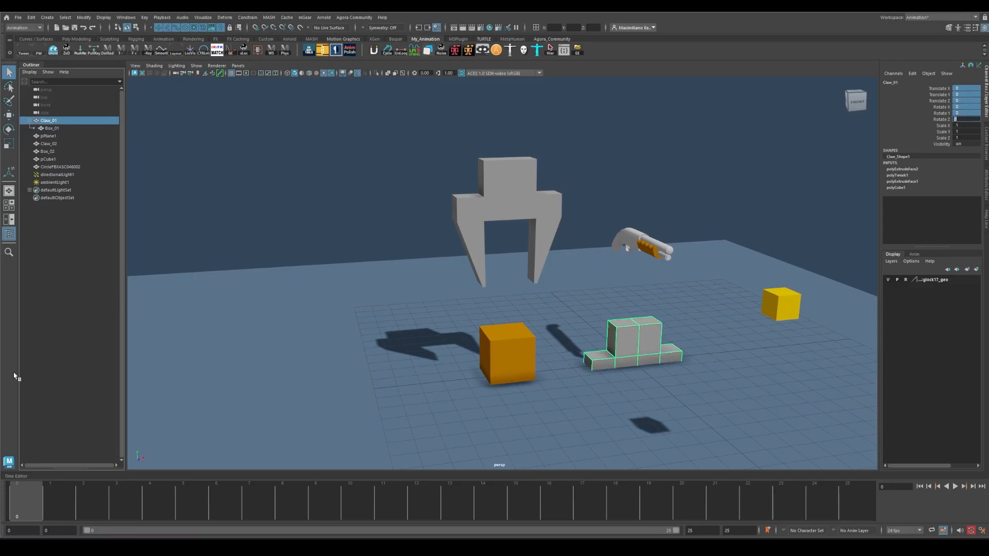
pyautogui.keyDown('alt'); pyautogui.moveTo(574, 294); pyautogui.dragTo(653, 323); pyautogui.keyUp('alt')
pyautogui.hotkey('ctrl', 'z')
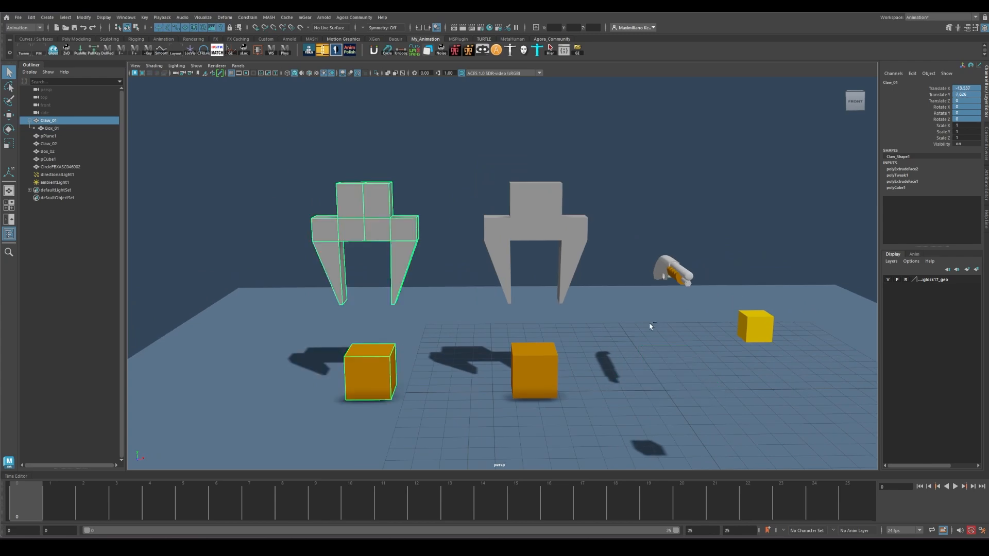
# Set all of Box_01's translate and rotate values to 0.
pyautogui.click(475, 256)
pyautogui.click(386, 371)
pyautogui.keyDown('alt'); pyautogui.moveTo(437, 300); pyautogui.dragTo(460, 315); pyautogui.keyUp('alt')
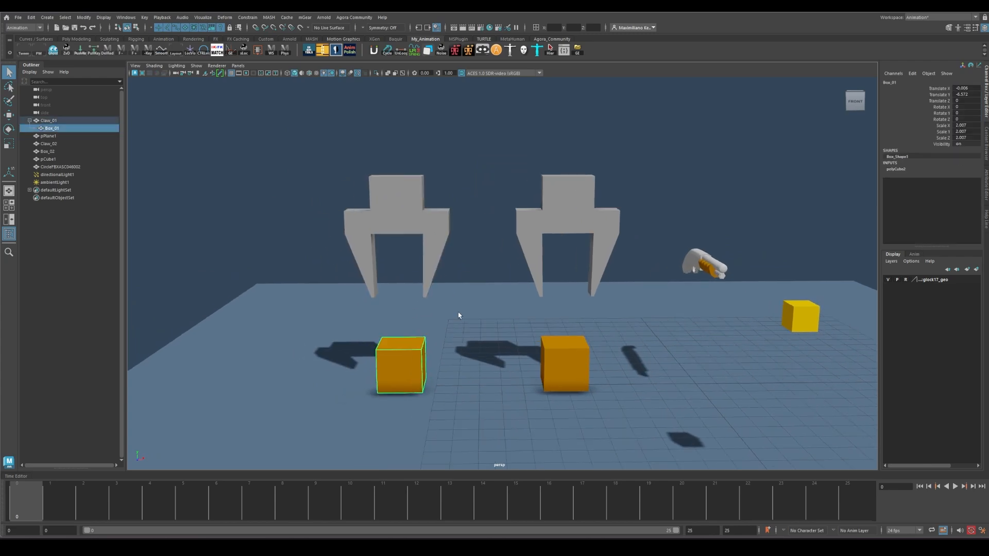
pyautogui.moveTo(963, 88); pyautogui.dragTo(967, 118)
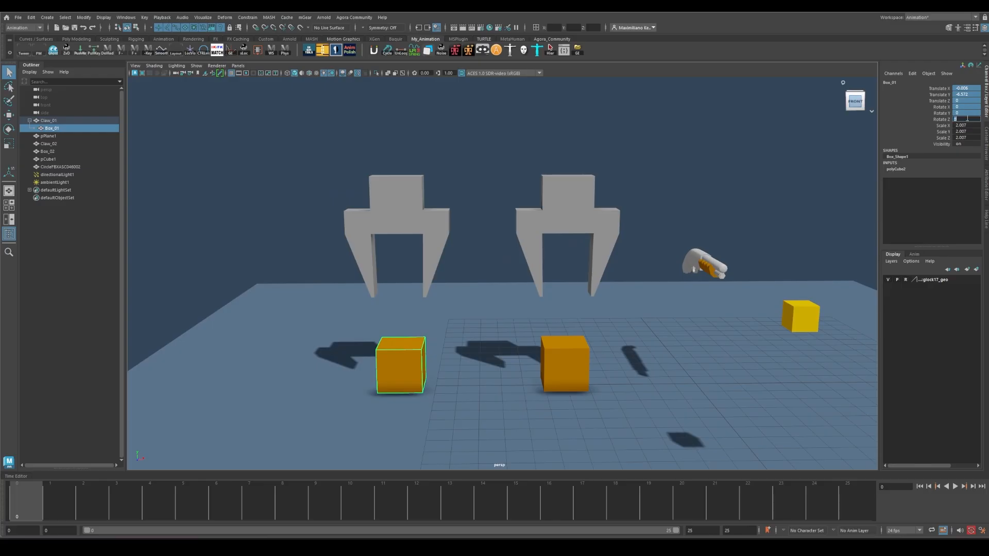
pyautogui.write('0')
pyautogui.press('Return')
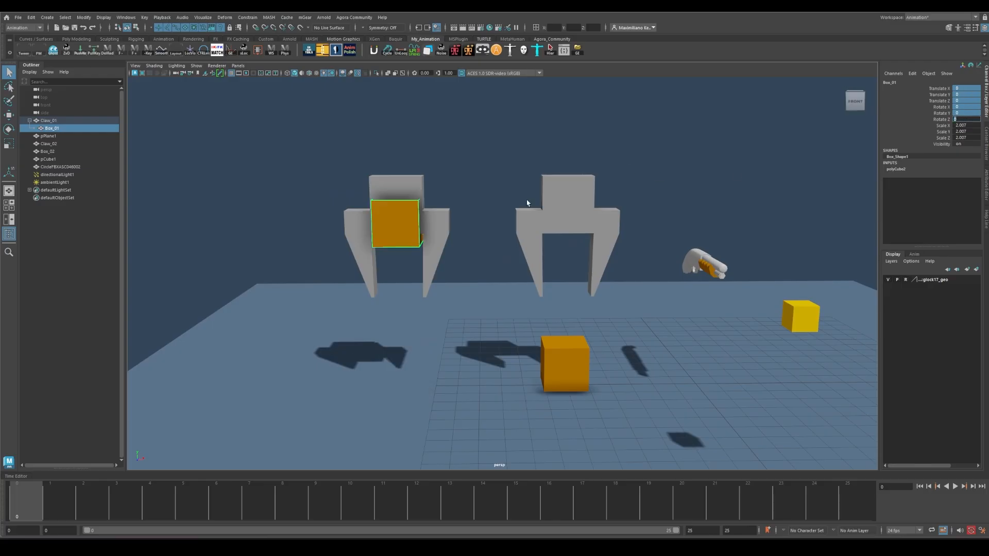
# Compare Box_01 with its parent claw at the zeroed position, and undo the box's transform reset.
pyautogui.keyDown('alt'); pyautogui.moveTo(528, 203); pyautogui.dragTo(507, 196); pyautogui.keyUp('alt')
pyautogui.click(425, 249)
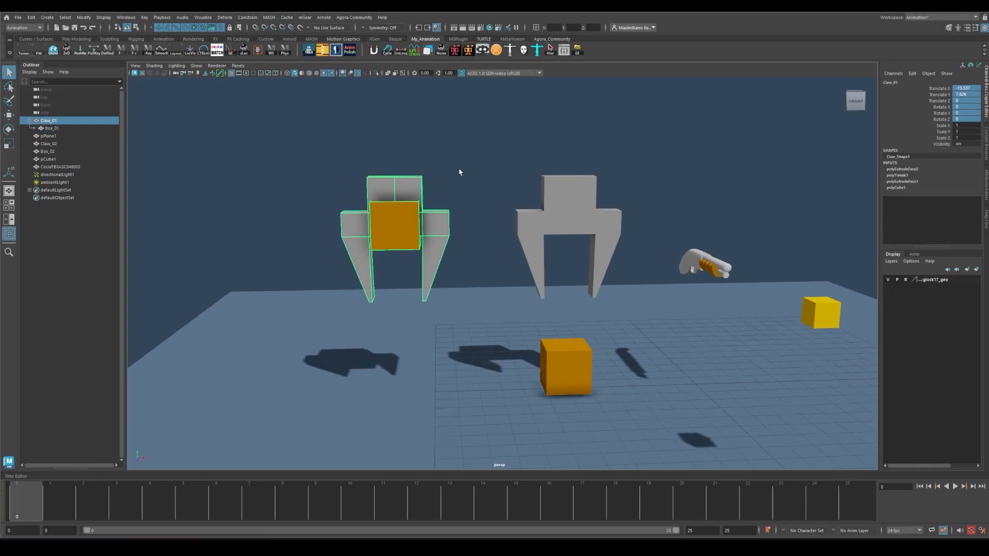
pyautogui.click(320, 266)
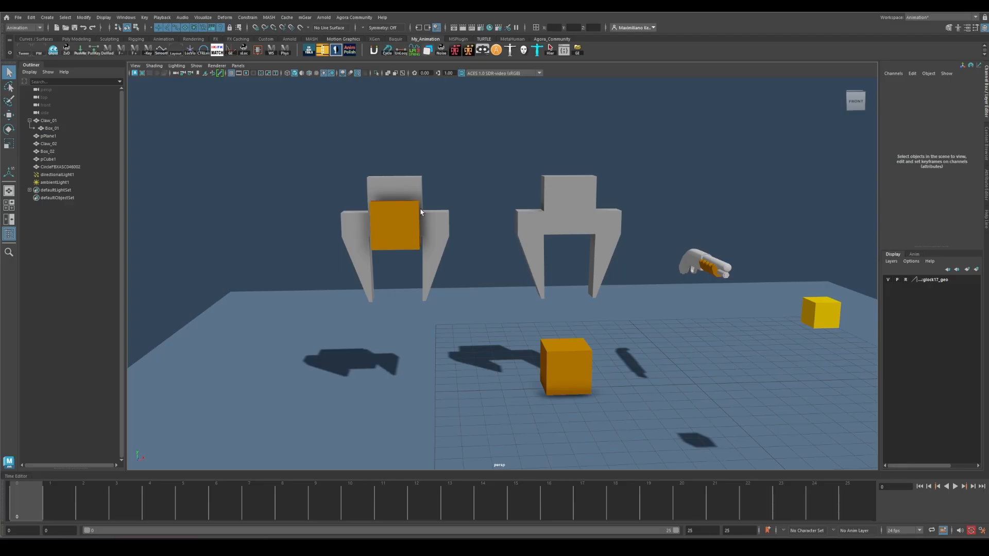
pyautogui.click(397, 187)
pyautogui.click(471, 127)
pyautogui.hotkey('ctrl', 'z')
pyautogui.hotkey('ctrl', 'z')
pyautogui.hotkey('ctrl', 'z')
pyautogui.hotkey('ctrl', 'z')
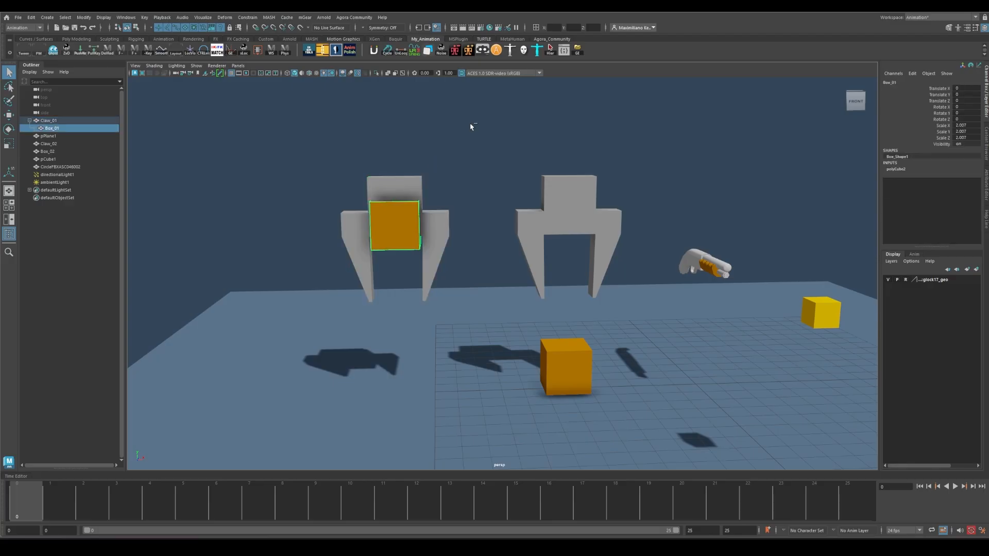
pyautogui.hotkey('ctrl', 'z')
# Test-rotate Claw_01 with its child Box_01, and undo the rotation.
pyautogui.click(578, 258)
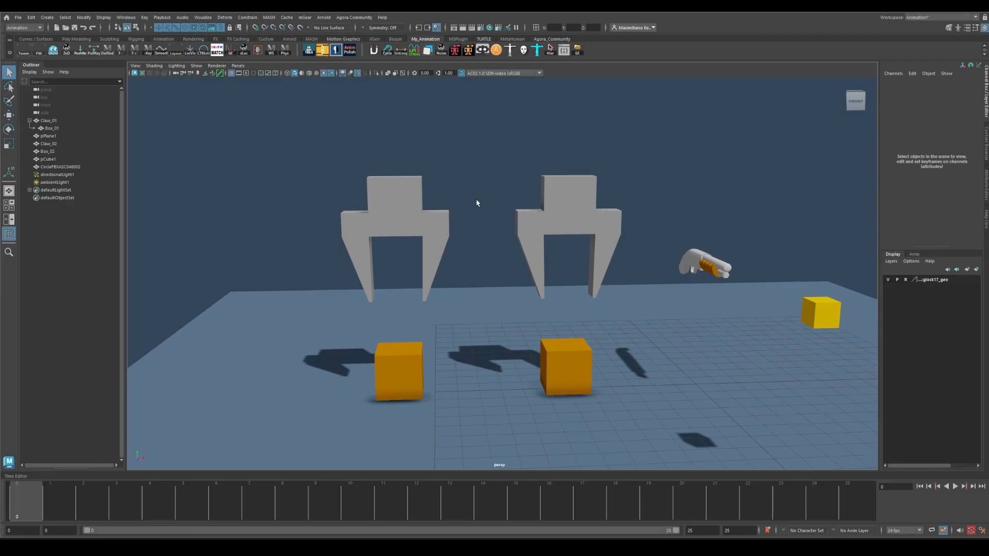
pyautogui.click(418, 230)
pyautogui.keyDown('alt'); pyautogui.moveTo(459, 200); pyautogui.dragTo(439, 190); pyautogui.keyUp('alt')
pyautogui.keyDown('alt'); pyautogui.moveTo(439, 191); pyautogui.dragTo(443, 149, button='middle'); pyautogui.keyUp('alt')
pyautogui.click(443, 148)
pyautogui.click(353, 375)
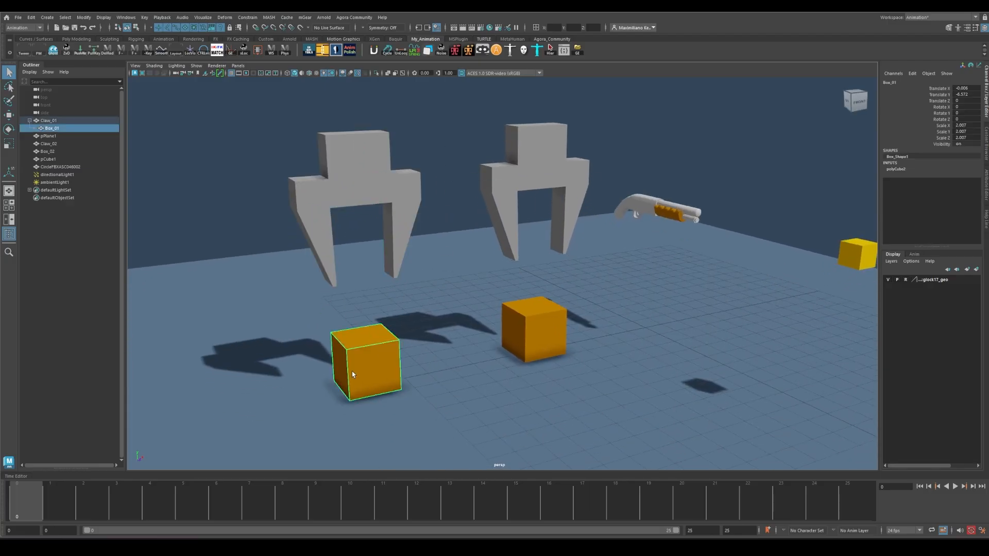
pyautogui.click(378, 153)
pyautogui.scroll(-3, 397, 180)
pyautogui.press('e')
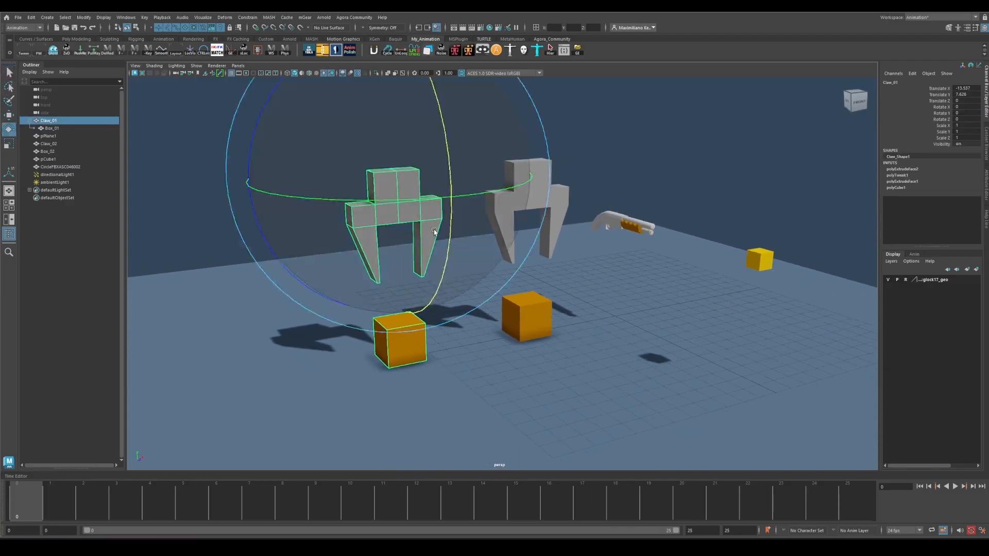
pyautogui.rightClick(587, 235)
pyautogui.moveTo(453, 157); pyautogui.dragTo(446, 337)
pyautogui.hotkey('ctrl', 'z')
# Test-move Claw_01 upward with its child Box_01, and undo the move.
pyautogui.press('w')
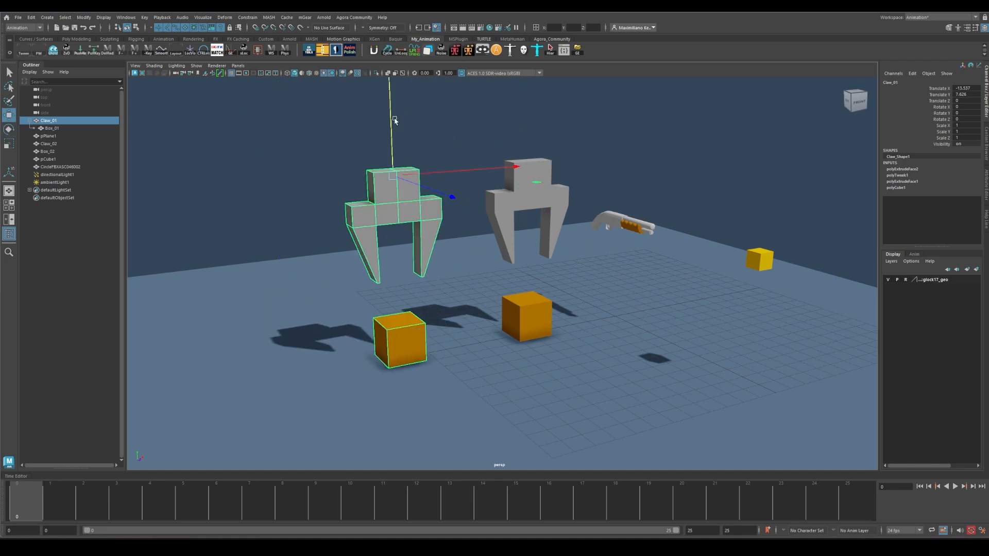
pyautogui.moveTo(394, 122); pyautogui.dragTo(383, 37)
pyautogui.hotkey('ctrl', 'z')
pyautogui.keyDown('alt'); pyautogui.moveTo(454, 203); pyautogui.dragTo(488, 206); pyautogui.keyUp('alt')
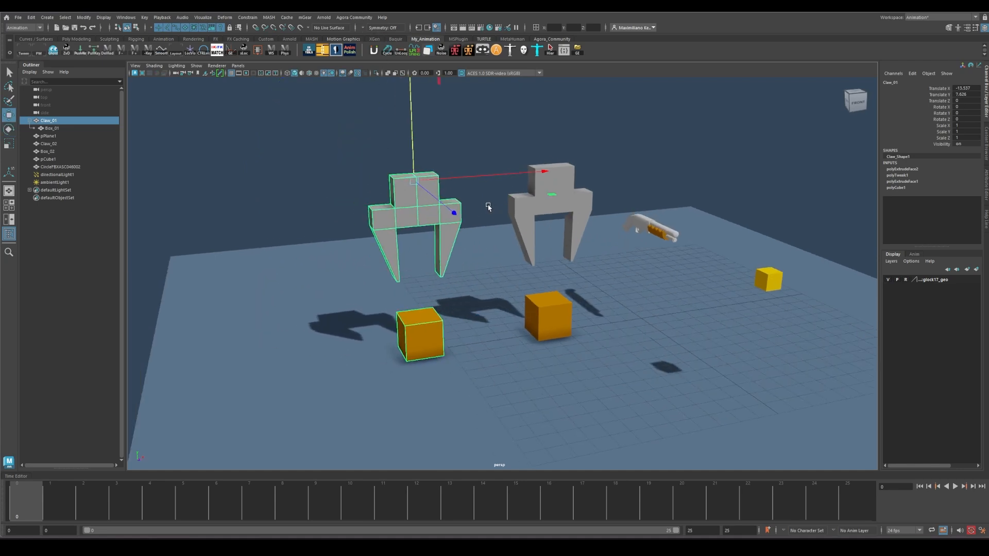
# Test-scale Claw_01 uniformly with its child Box_01, and undo the scaling.
pyautogui.click(451, 344)
pyautogui.click(438, 340)
pyautogui.keyDown('alt'); pyautogui.moveTo(581, 288); pyautogui.dragTo(467, 251); pyautogui.keyUp('alt')
pyautogui.click(404, 175)
pyautogui.press('e')
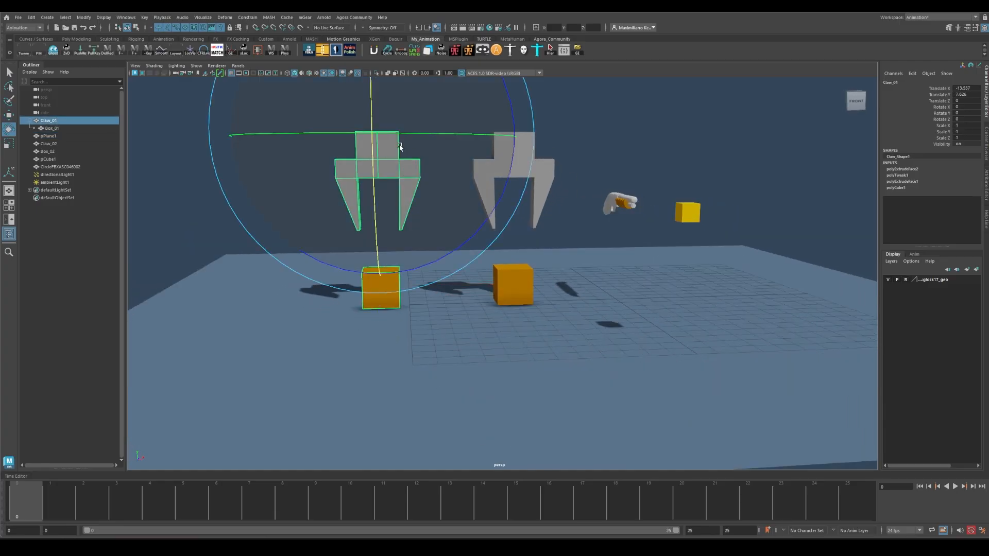
pyautogui.press('r')
pyautogui.moveTo(379, 141); pyautogui.dragTo(509, 139)
pyautogui.hotkey('ctrl', 'z')
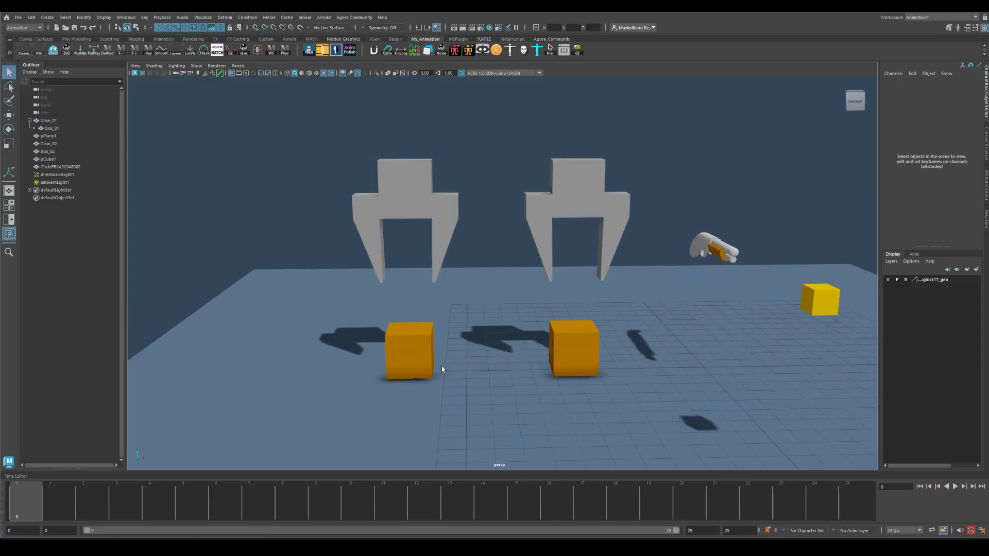
# Raise Box_01 between the prongs of Claw_01, to a Translate Y of about -2.85.
pyautogui.click(428, 364)
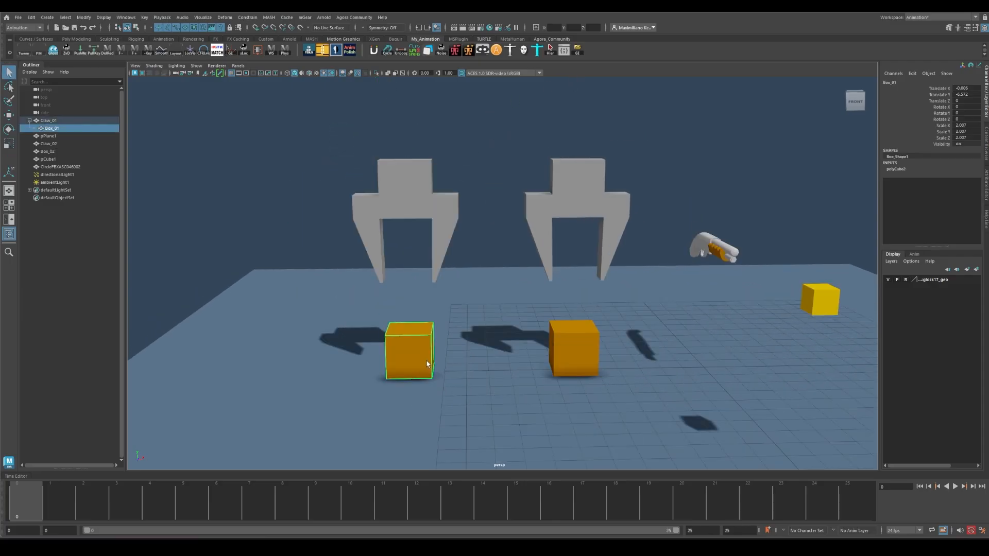
pyautogui.click(474, 214)
pyautogui.click(406, 339)
pyautogui.keyDown('alt'); pyautogui.moveTo(493, 249); pyautogui.dragTo(505, 224); pyautogui.keyUp('alt')
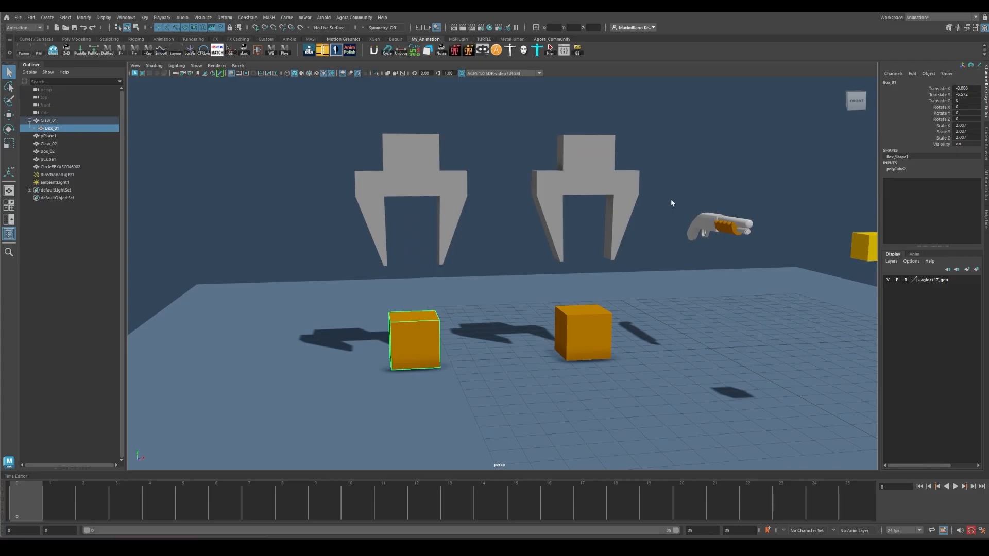
pyautogui.keyDown('alt'); pyautogui.moveTo(453, 250); pyautogui.dragTo(475, 257); pyautogui.keyUp('alt')
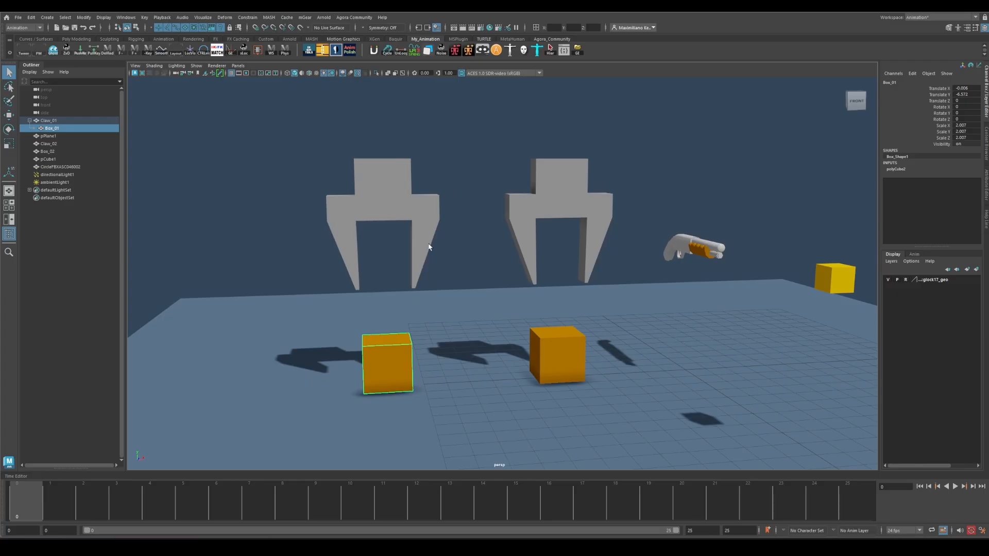
pyautogui.keyDown('alt'); pyautogui.moveTo(487, 245); pyautogui.dragTo(490, 270, button='middle'); pyautogui.keyUp('alt')
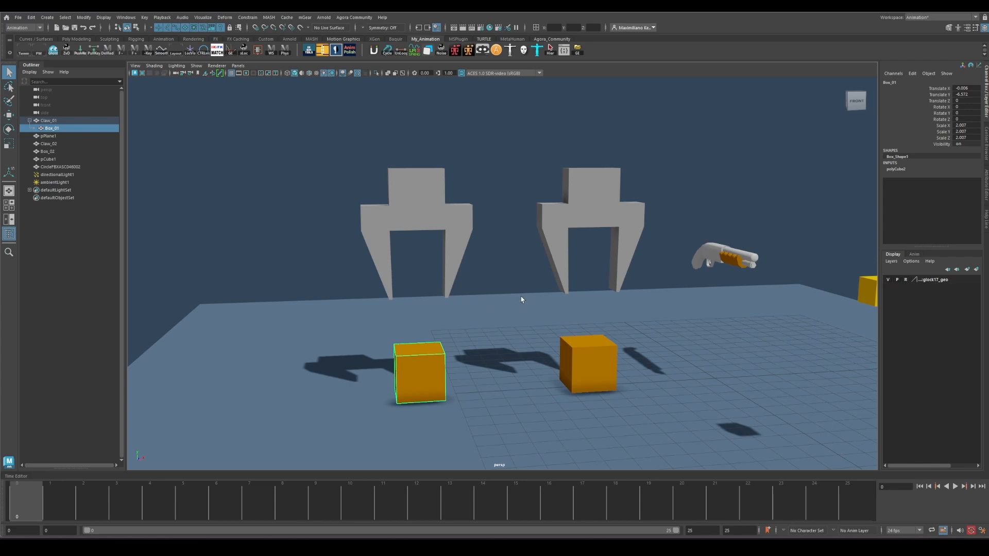
pyautogui.keyDown('alt'); pyautogui.moveTo(503, 252); pyautogui.dragTo(463, 287, button='middle'); pyautogui.keyUp('alt')
pyautogui.press('w')
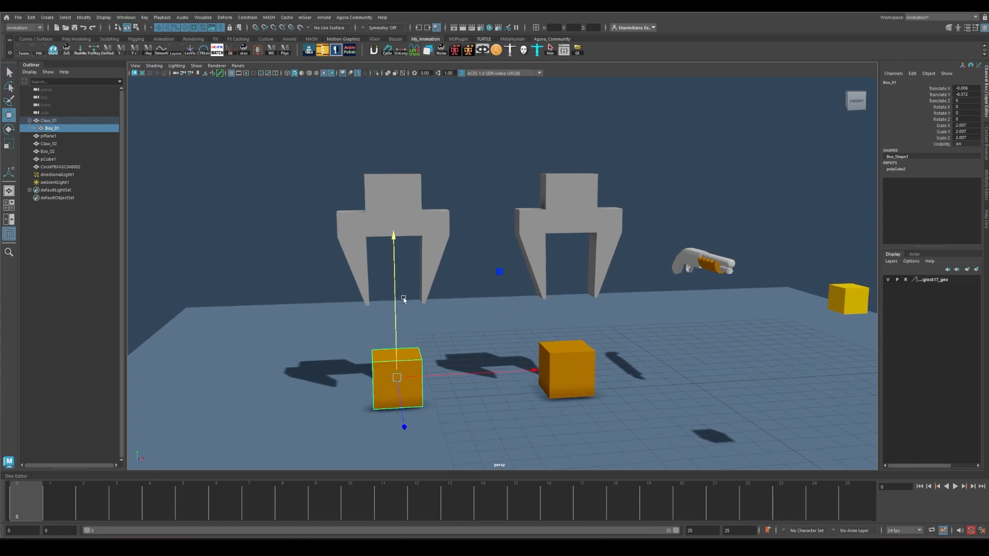
pyautogui.moveTo(395, 297); pyautogui.dragTo(398, 209)
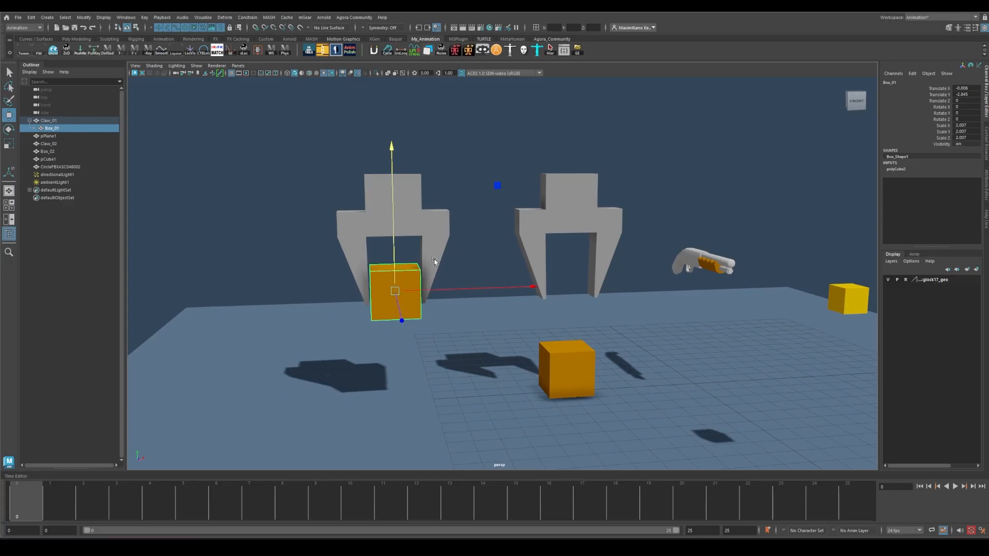
# Try rotating Claw_01 with the gripped Box_01, and restore its original orientation.
pyautogui.keyDown('alt'); pyautogui.moveTo(434, 259); pyautogui.dragTo(438, 265); pyautogui.keyUp('alt')
pyautogui.press('q')
pyautogui.click(432, 227)
pyautogui.press('e')
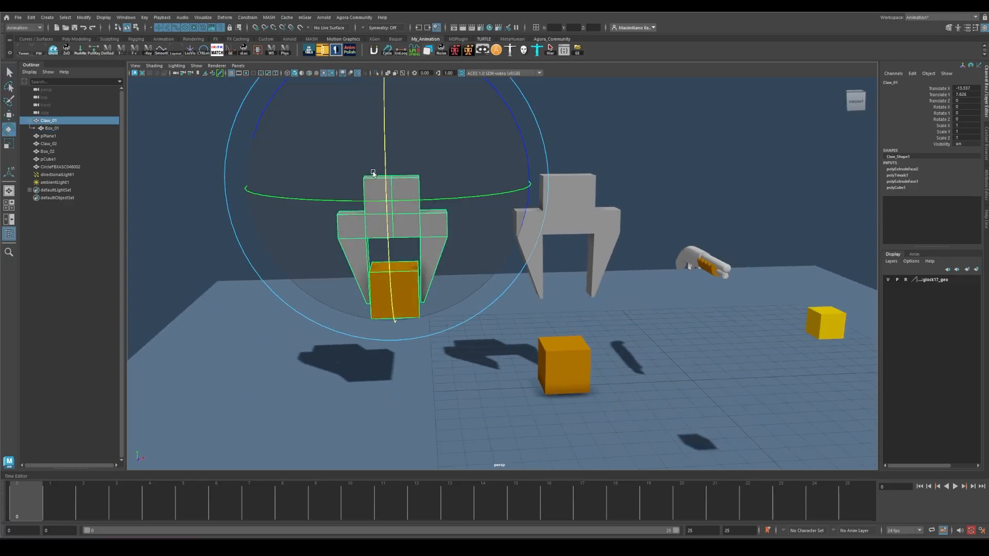
pyautogui.moveTo(421, 133); pyautogui.dragTo(466, 216)
pyautogui.click(484, 51)
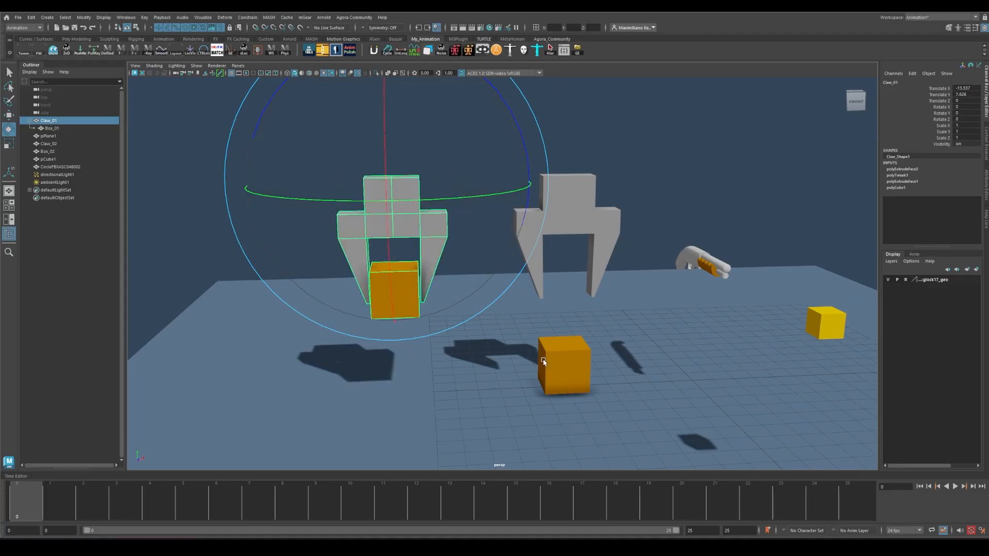
# Lower Claw_01 to a Translate Y of about 3.86 so the gripped box rests on the floor.
pyautogui.keyDown('alt'); pyautogui.moveTo(556, 342); pyautogui.dragTo(516, 257); pyautogui.keyUp('alt')
pyautogui.press('w')
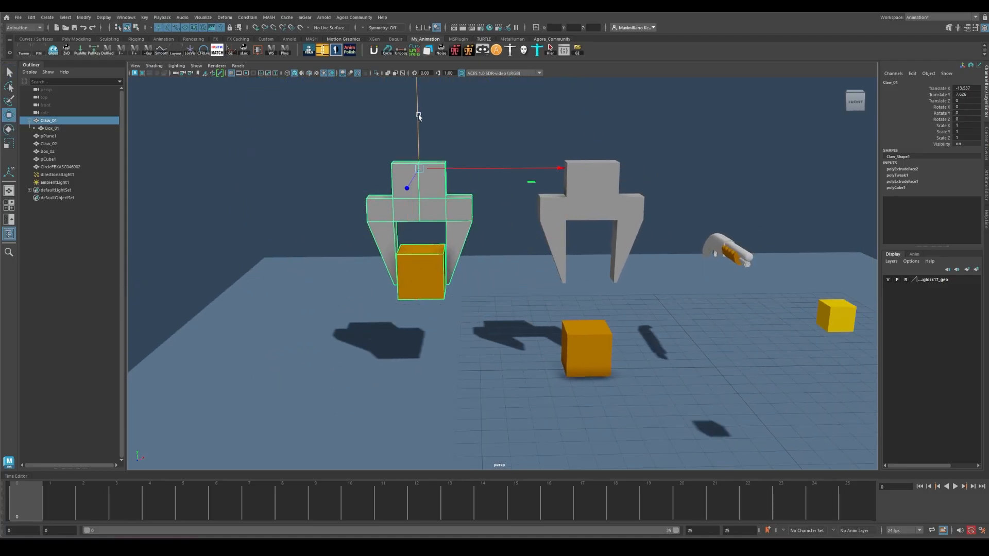
pyautogui.moveTo(418, 118); pyautogui.dragTo(447, 205)
pyautogui.keyDown('alt'); pyautogui.moveTo(468, 266); pyautogui.dragTo(473, 215); pyautogui.keyUp('alt')
# Set a keyframe on all of Claw_01's channels at frame 0.
pyautogui.click(441, 292)
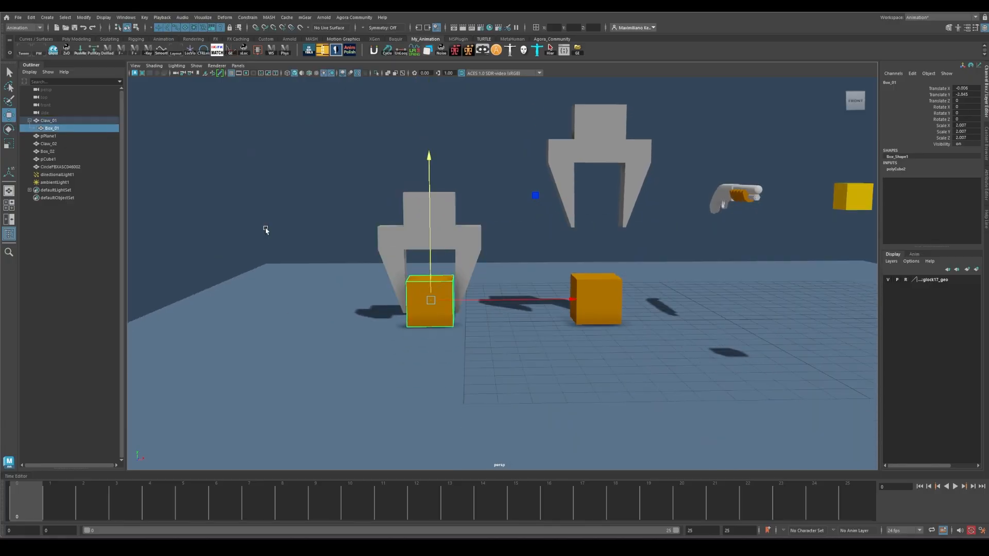
pyautogui.click(462, 236)
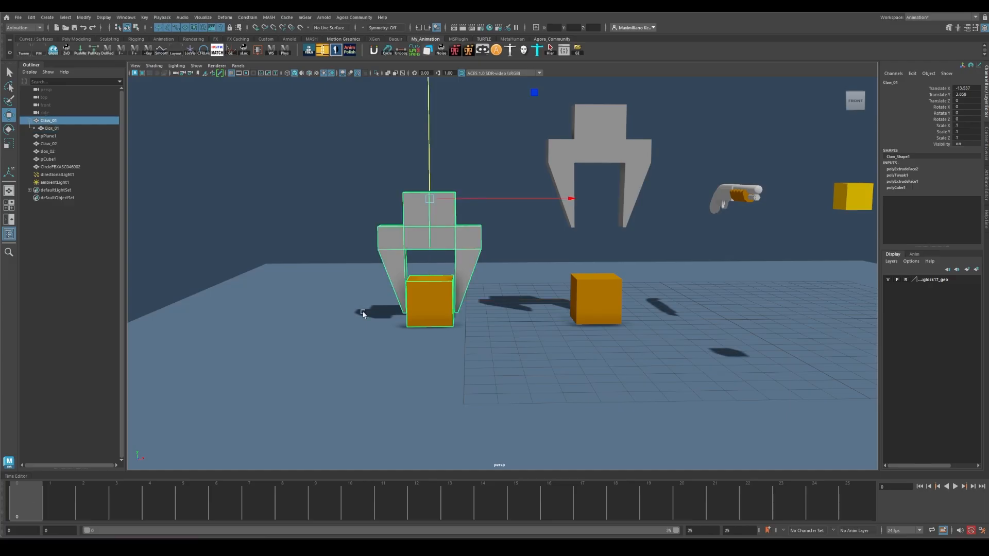
pyautogui.press('s')
# Animate Claw_01 lifting the box by raising it at frame 13, and scrub back to frame 0.
pyautogui.moveTo(74, 512); pyautogui.dragTo(458, 512)
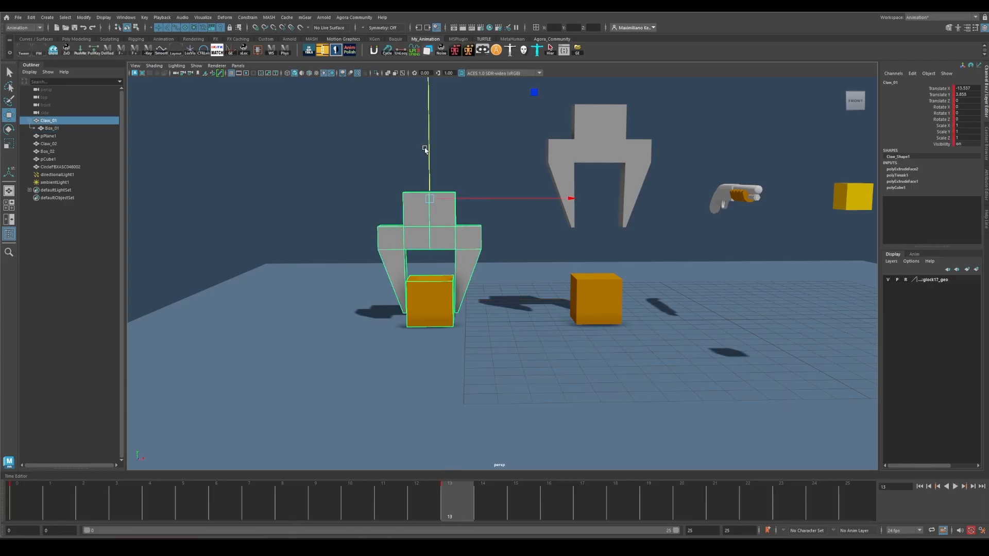
pyautogui.moveTo(430, 138); pyautogui.dragTo(436, 10)
pyautogui.keyDown('alt'); pyautogui.moveTo(420, 108); pyautogui.dragTo(430, 158, button='middle'); pyautogui.keyUp('alt')
pyautogui.moveTo(157, 510); pyautogui.dragTo(17, 500)
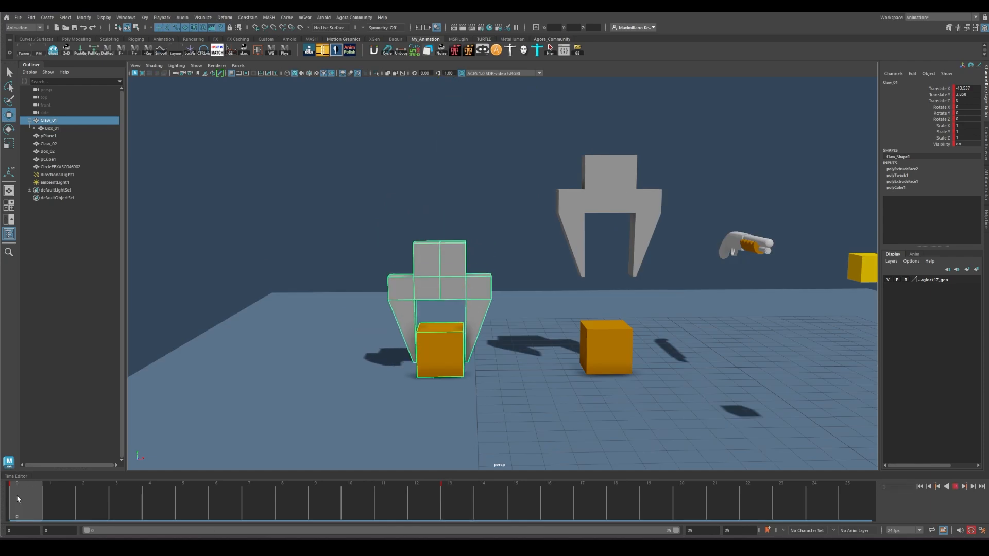
# Set a keyframe on Box_01 at frame 0 and advance the timeline to frame 13.
pyautogui.click(452, 350)
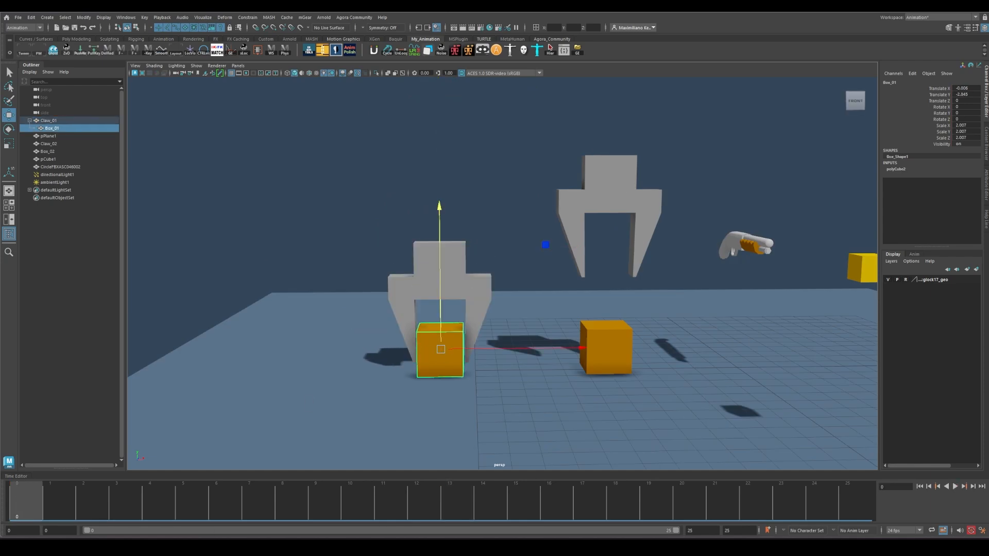
pyautogui.press('s')
pyautogui.moveTo(65, 493); pyautogui.dragTo(450, 497)
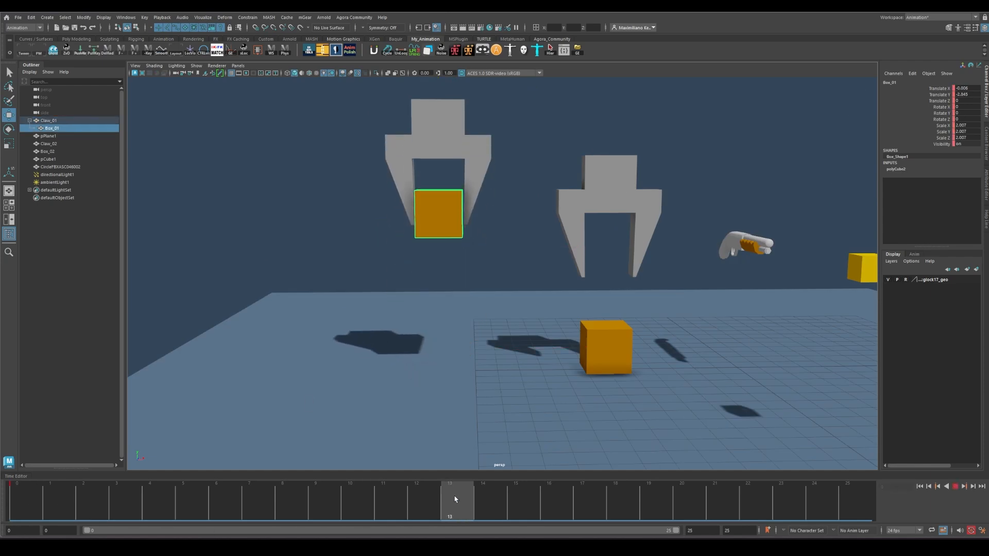
# Lower Box_01 to the floor at frame 13, away from the raised Claw_01, and scrub the timeline to review the motion.
pyautogui.moveTo(451, 114); pyautogui.dragTo(467, 249, button='middle')
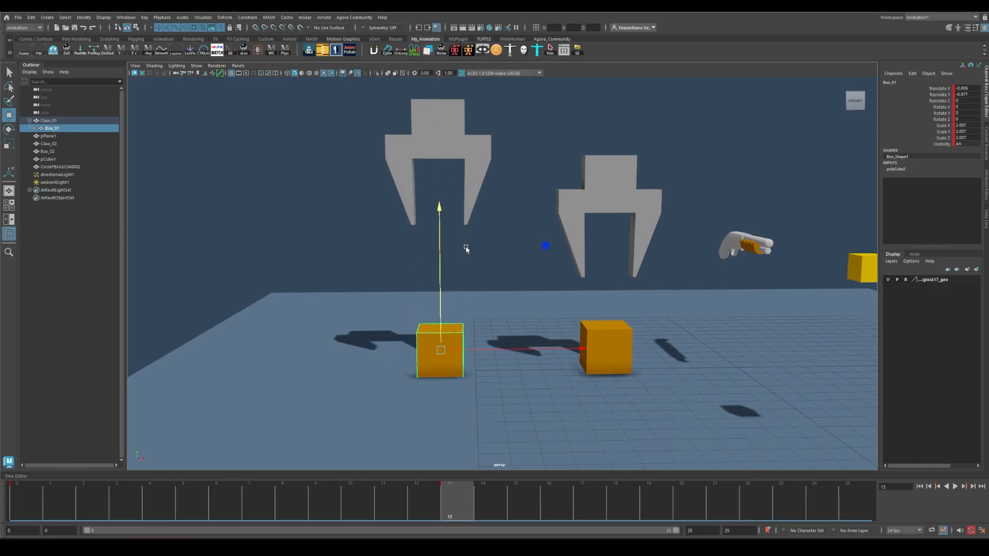
pyautogui.moveTo(154, 508); pyautogui.dragTo(451, 503)
pyautogui.keyDown('alt'); pyautogui.moveTo(508, 283); pyautogui.dragTo(524, 309); pyautogui.keyUp('alt')
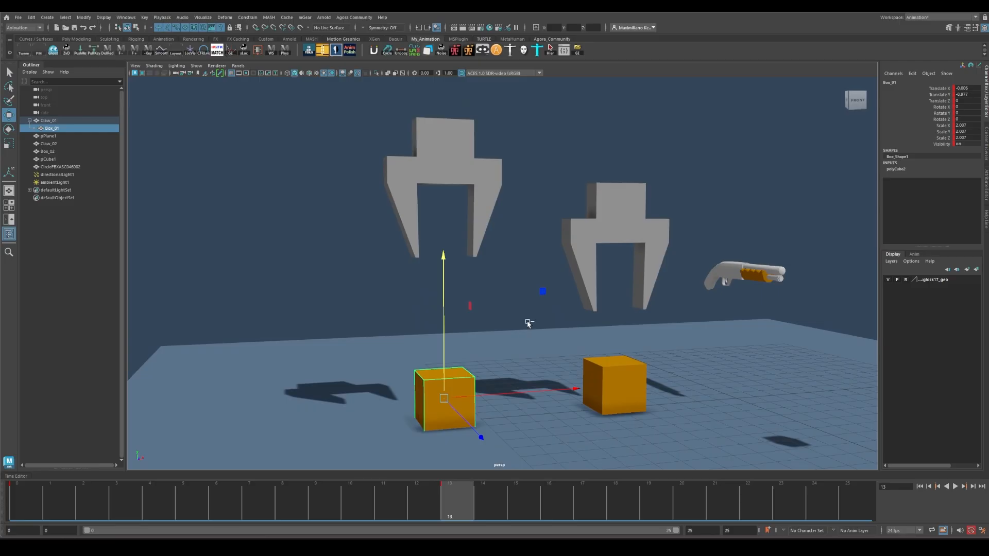
# Undo the box's move and the preceding Box_01 and frame 13 animation edits, back to Claw_01's keyframe at frame 0.
pyautogui.hotkey('ctrl', 'z')
pyautogui.hotkey('ctrl', 'z')
pyautogui.hotkey('ctrl', 'z')
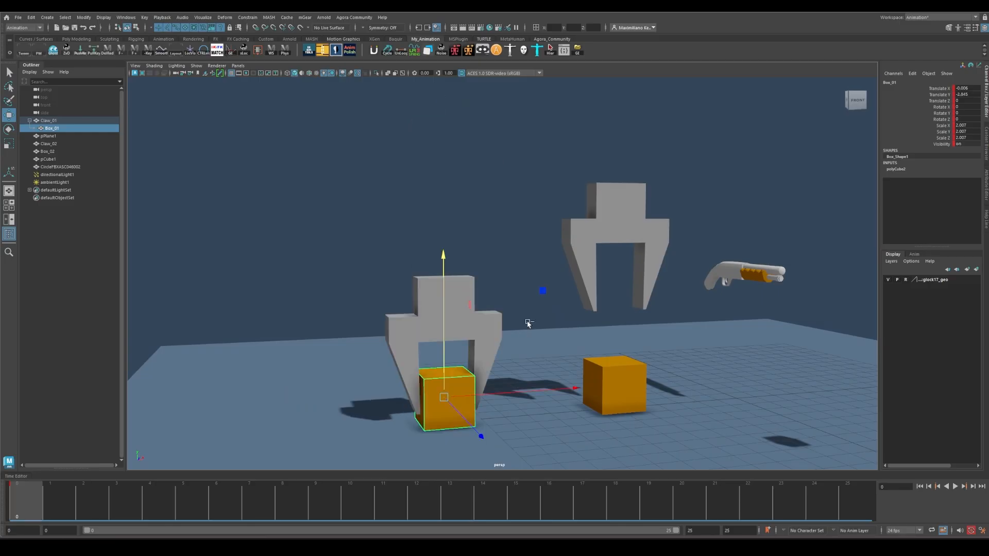
pyautogui.hotkey('ctrl', 'z')
pyautogui.hotkey('ctrl', 'z')
pyautogui.keyDown('alt'); pyautogui.moveTo(624, 255); pyautogui.dragTo(623, 291); pyautogui.keyUp('alt')
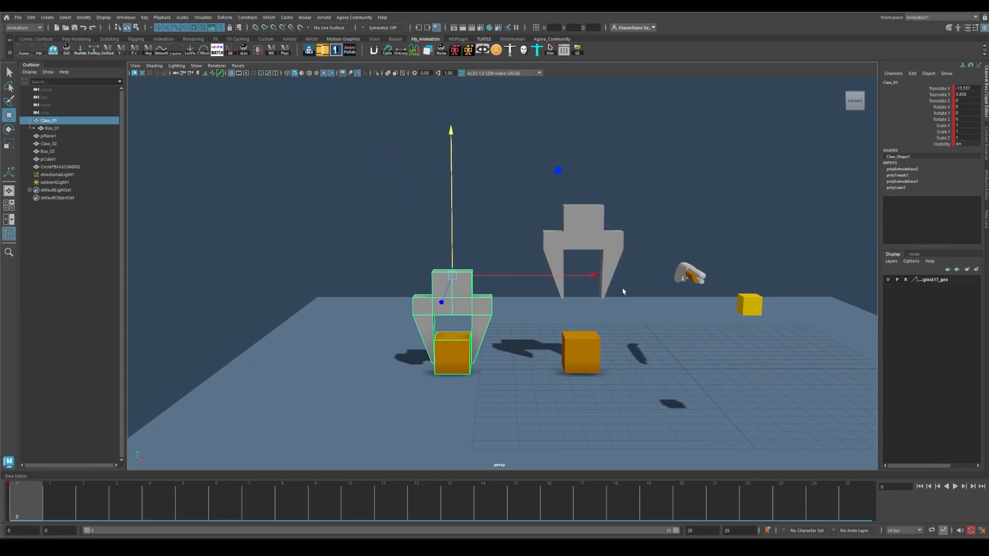
# Set all Translate and Rotate channels of Box_01 to 0.
pyautogui.press('q')
pyautogui.keyDown('alt'); pyautogui.moveTo(618, 251); pyautogui.dragTo(588, 224, button='middle'); pyautogui.keyUp('alt')
pyautogui.click(607, 257)
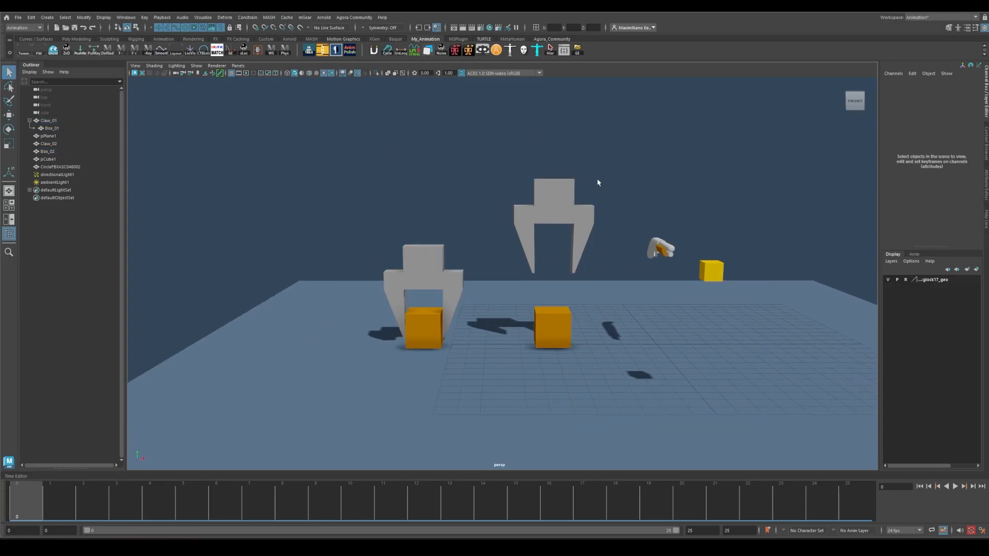
pyautogui.keyDown('alt'); pyautogui.moveTo(436, 123); pyautogui.dragTo(396, 133, button='middle'); pyautogui.keyUp('alt')
pyautogui.click(388, 335)
pyautogui.keyDown('alt'); pyautogui.moveTo(390, 305); pyautogui.dragTo(490, 252, button='middle'); pyautogui.keyUp('alt')
pyautogui.click(484, 252)
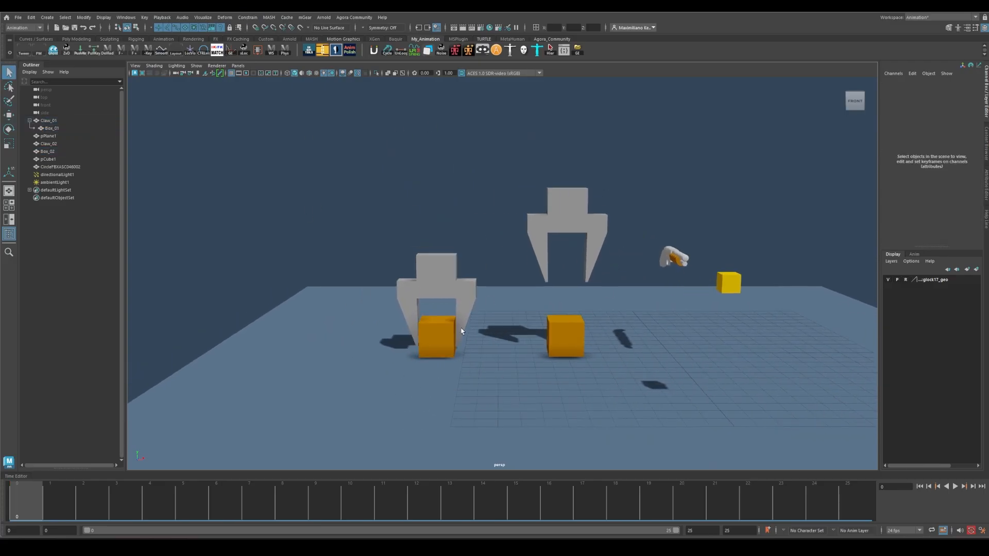
pyautogui.click(441, 330)
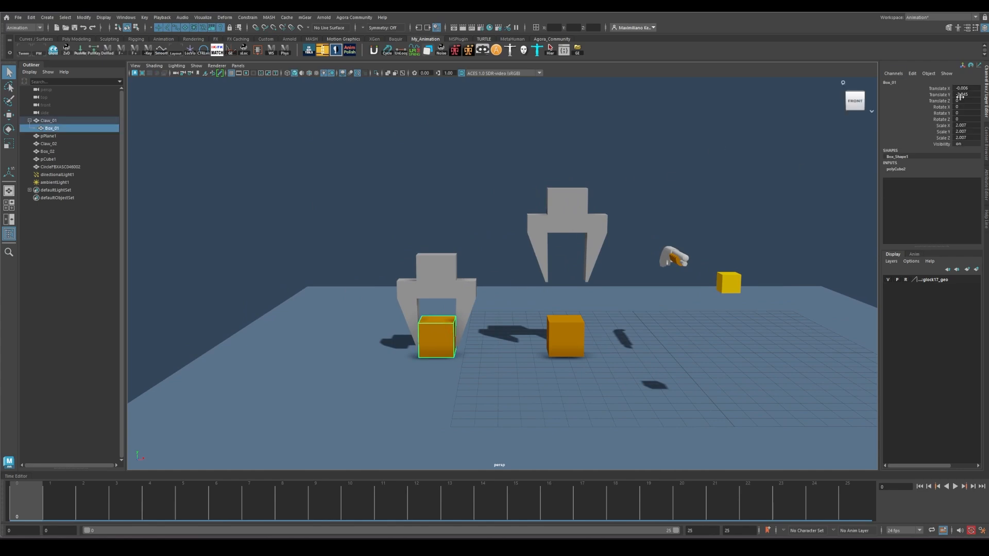
pyautogui.moveTo(967, 91); pyautogui.dragTo(973, 118)
pyautogui.press('Return')
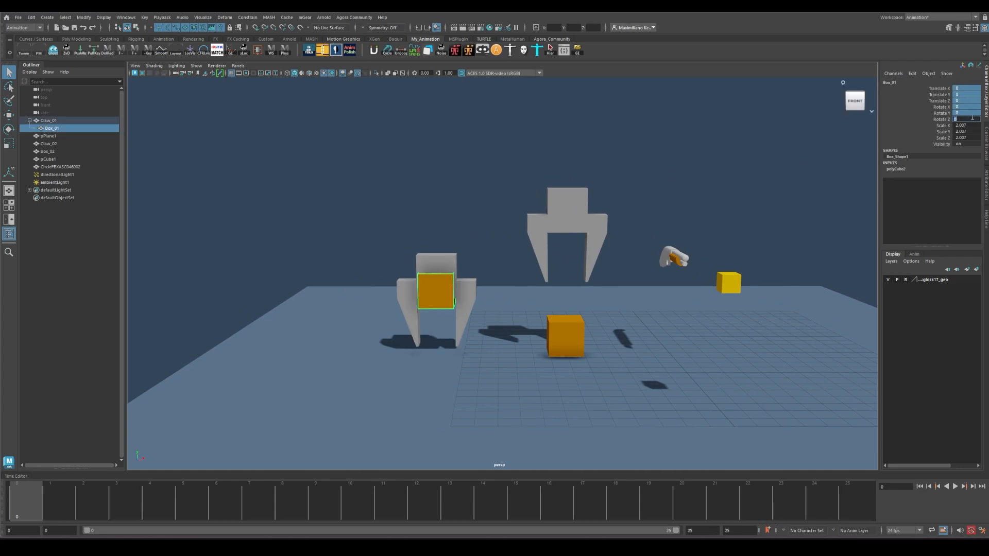
# Move Box_01 along the X axis away from Claw_01 to a Translate X of about 4.05.
pyautogui.click(443, 265)
pyautogui.scroll(5, 463, 267)
pyautogui.keyDown('alt'); pyautogui.moveTo(465, 261); pyautogui.dragTo(510, 166); pyautogui.keyUp('alt')
pyautogui.click(509, 165)
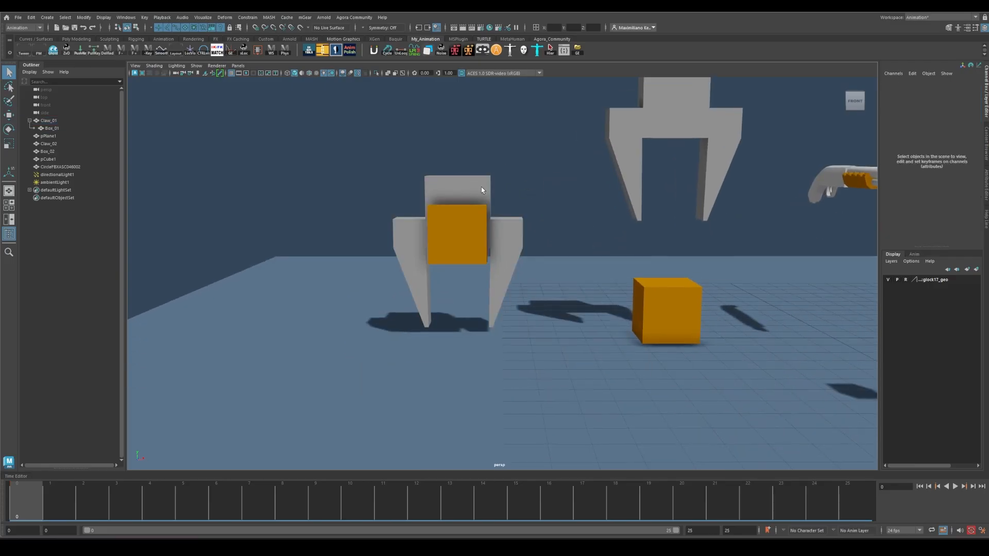
pyautogui.click(483, 191)
pyautogui.click(475, 238)
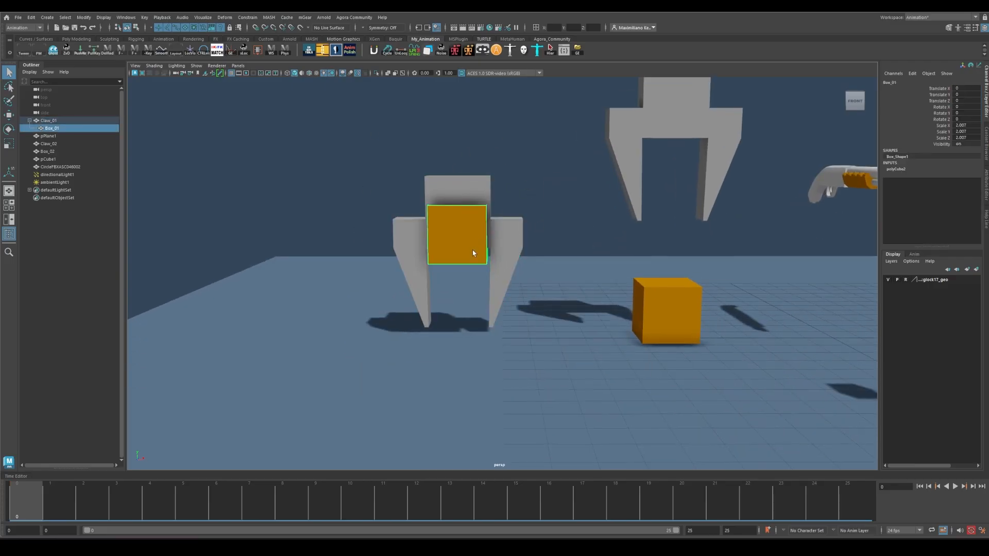
pyautogui.press('w')
pyautogui.moveTo(539, 233); pyautogui.dragTo(656, 234)
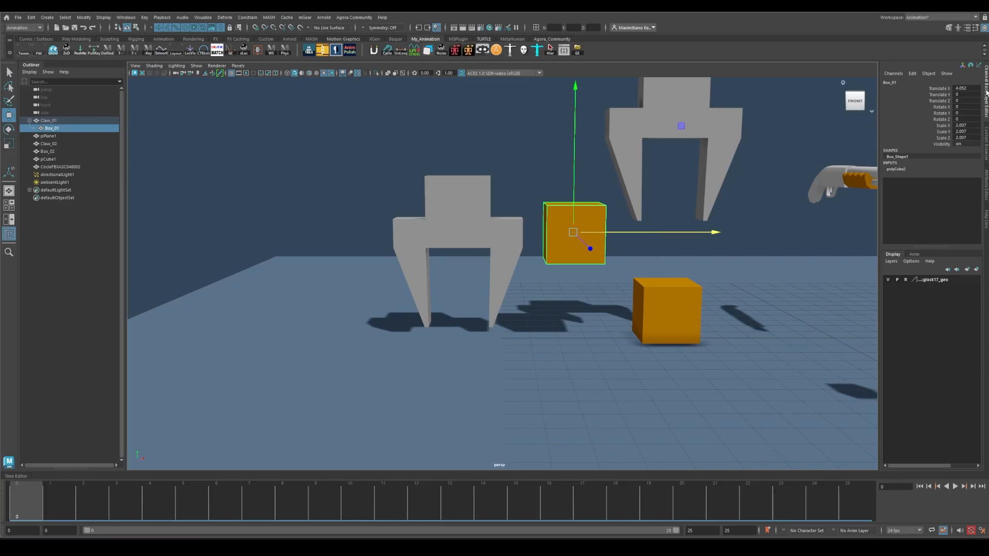
# Set Box_01's Translate X to 5, and move the box along X to the opposite side of Claw_01.
pyautogui.click(967, 88)
pyautogui.write('5')
pyautogui.press('Return')
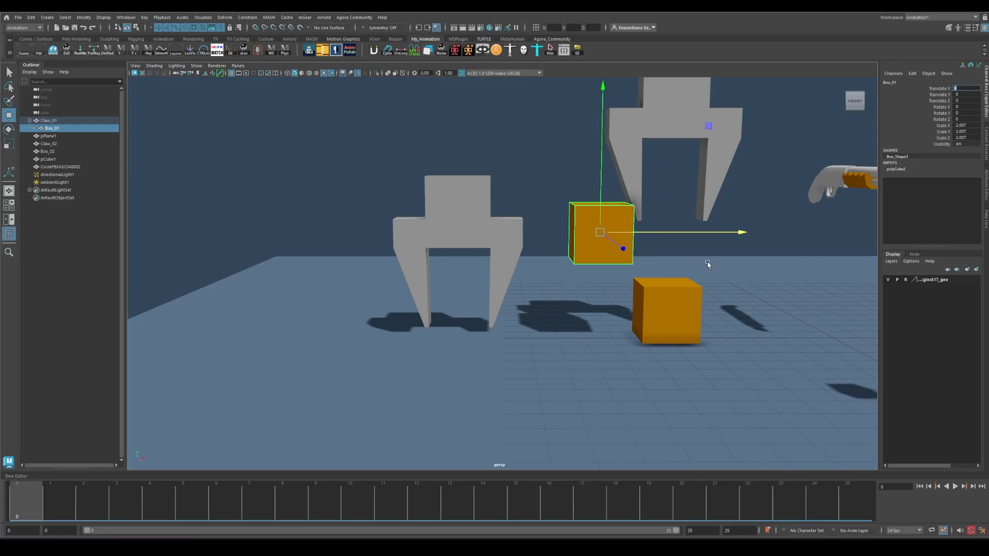
pyautogui.moveTo(691, 232); pyautogui.dragTo(416, 229)
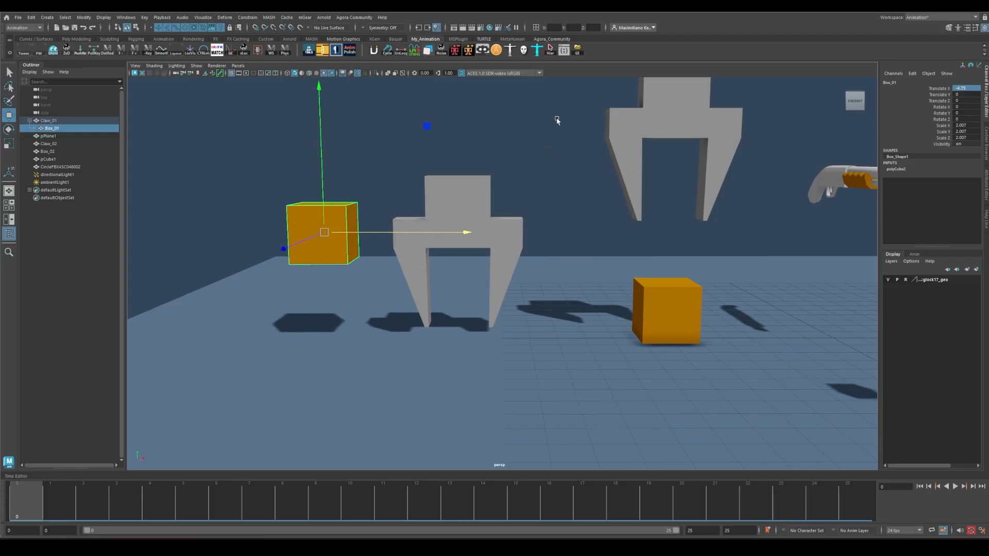
# Undo the X-axis moves of Box_01 back to a Translate X of 0.
pyautogui.keyDown('alt'); pyautogui.moveTo(557, 121); pyautogui.dragTo(496, 227); pyautogui.keyUp('alt')
pyautogui.moveTo(478, 206); pyautogui.dragTo(557, 202, button='middle')
pyautogui.moveTo(557, 202); pyautogui.dragTo(615, 185)
pyautogui.hotkey('ctrl', 'z')
pyautogui.hotkey('ctrl', 'z')
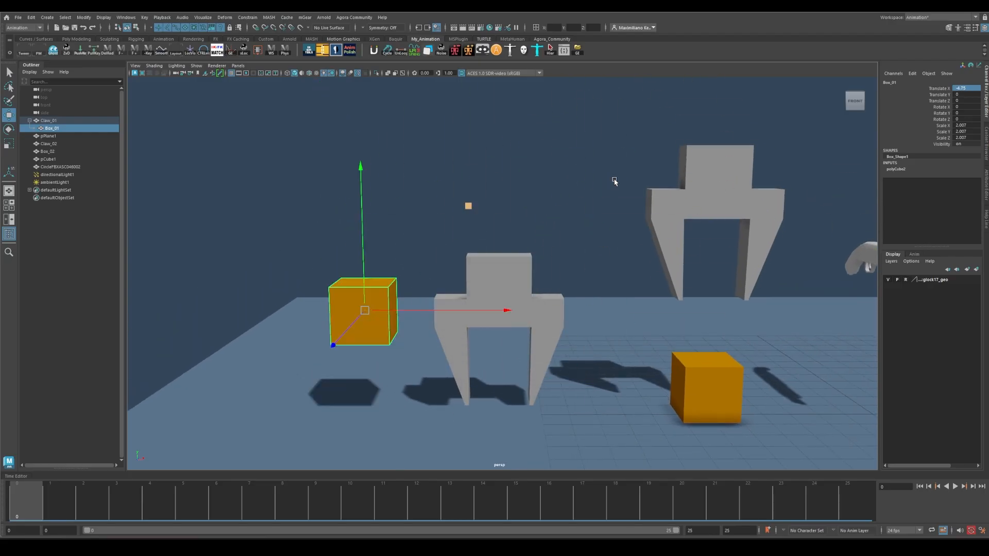
pyautogui.hotkey('ctrl', 'z')
pyautogui.hotkey('ctrl', 'z')
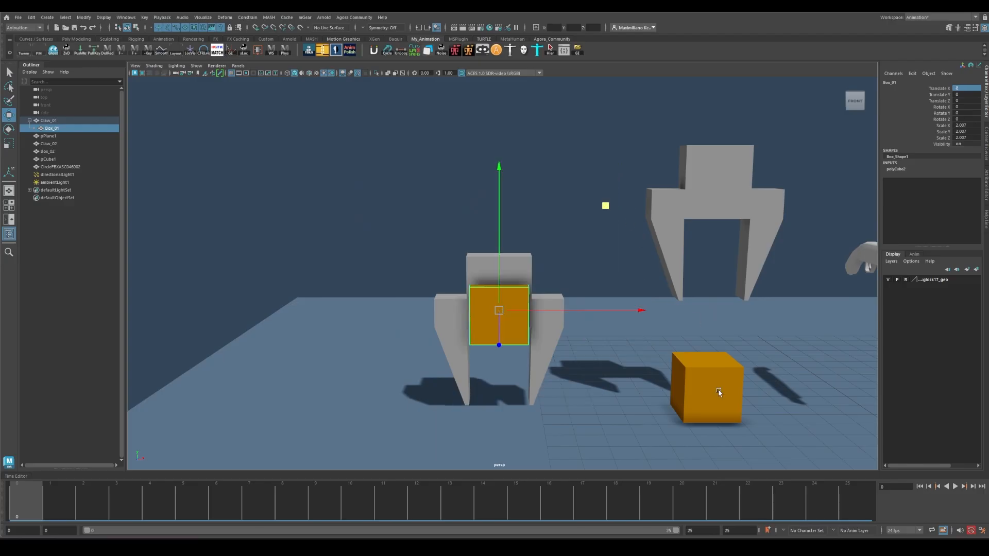
# Unparent Box_01 from Claw_01.
pyautogui.click(734, 392)
pyautogui.keyDown('alt'); pyautogui.moveTo(776, 337); pyautogui.dragTo(622, 275, button='middle'); pyautogui.keyUp('alt')
pyautogui.click(335, 239)
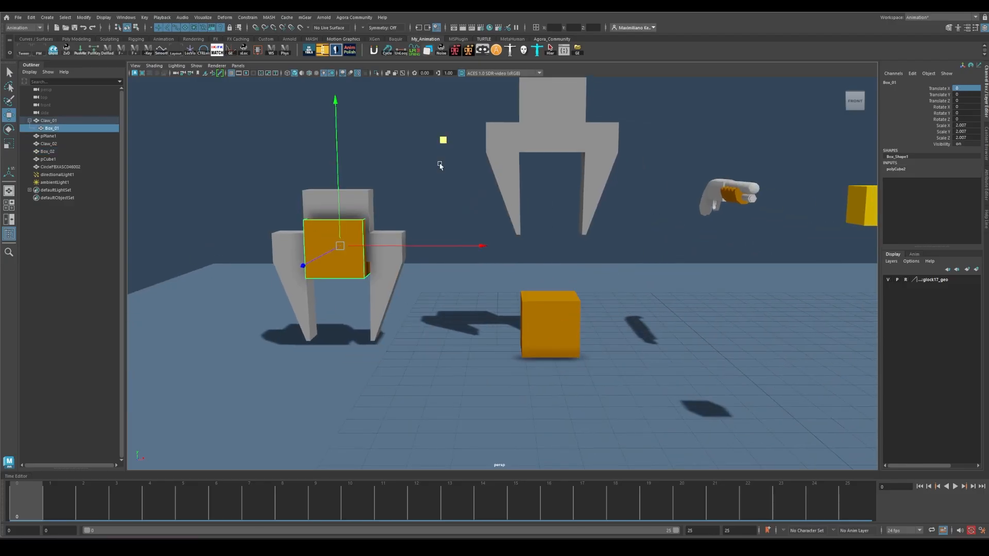
pyautogui.keyDown('alt'); pyautogui.moveTo(441, 139); pyautogui.dragTo(475, 161, button='middle'); pyautogui.keyUp('alt')
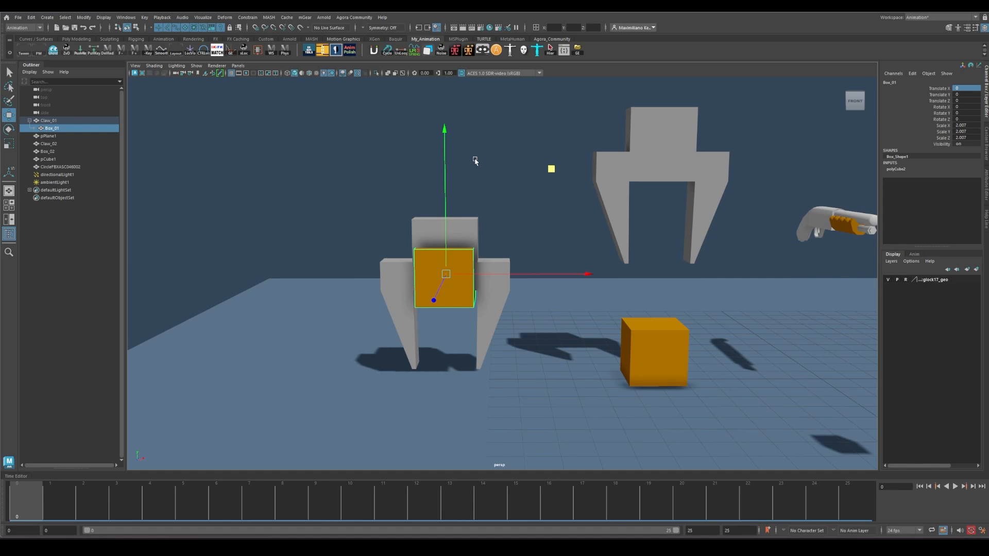
pyautogui.hotkey('shift', 'p')
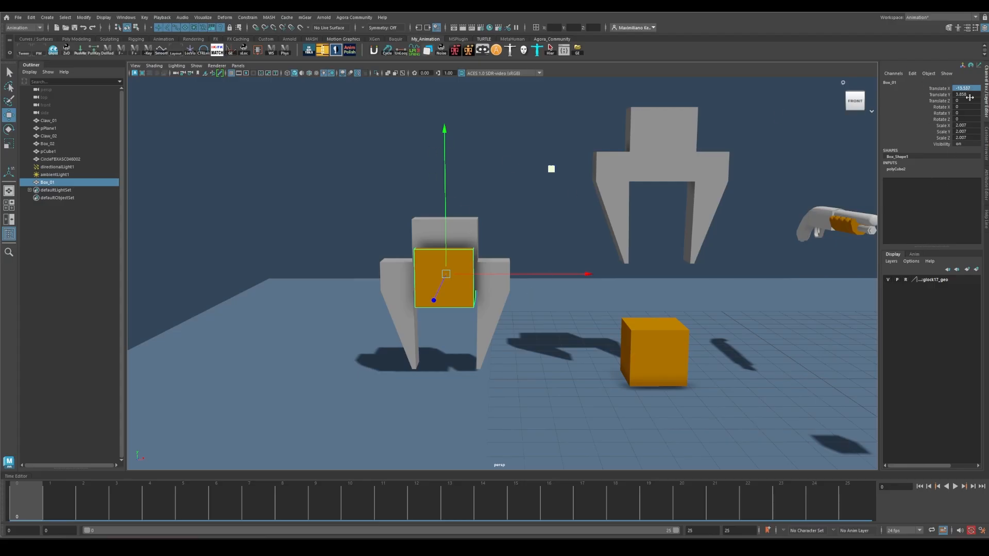
pyautogui.keyDown('alt'); pyautogui.moveTo(769, 267); pyautogui.dragTo(704, 274, button='middle'); pyautogui.keyUp('alt')
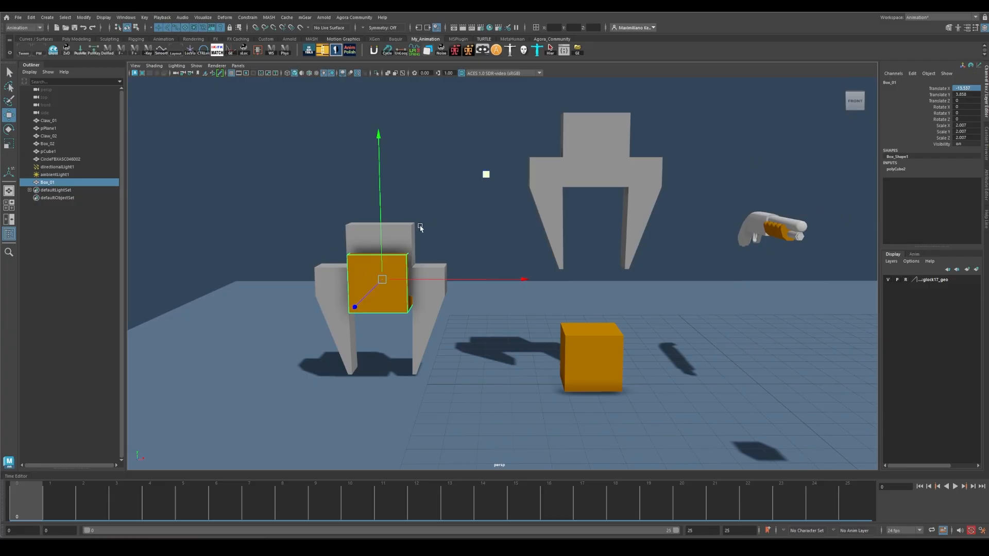
# Parent Box_01 to Claw_01 again.
pyautogui.keyDown('shift'); pyautogui.click(404, 237); pyautogui.keyUp('shift')
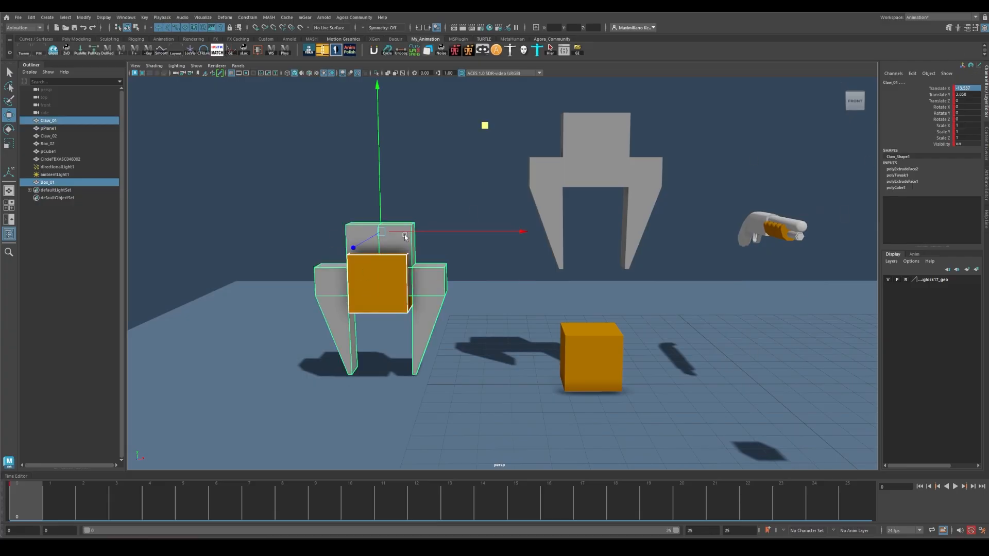
pyautogui.press('p')
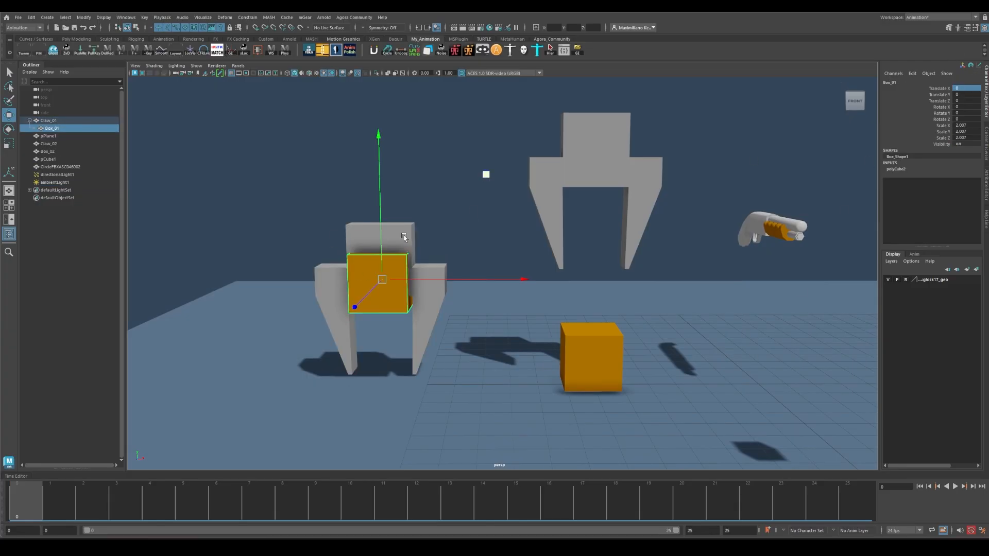
pyautogui.click(494, 116)
# Lower Box_01 to a Translate Y of about -2.9 so it rests on the floor between Claw_01's prongs.
pyautogui.click(361, 289)
pyautogui.keyDown('alt'); pyautogui.moveTo(424, 217); pyautogui.dragTo(457, 183, button='middle'); pyautogui.keyUp('alt')
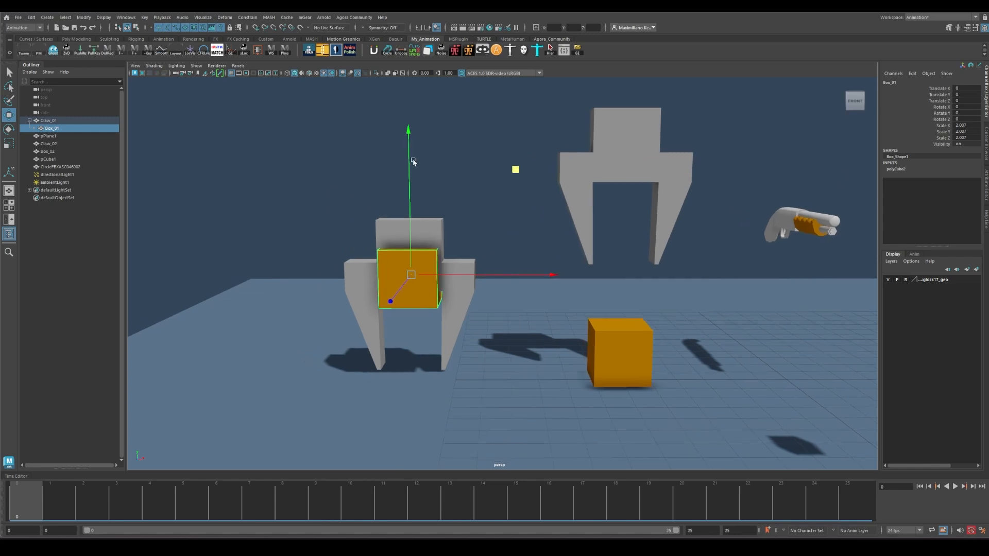
pyautogui.moveTo(410, 147); pyautogui.dragTo(415, 212)
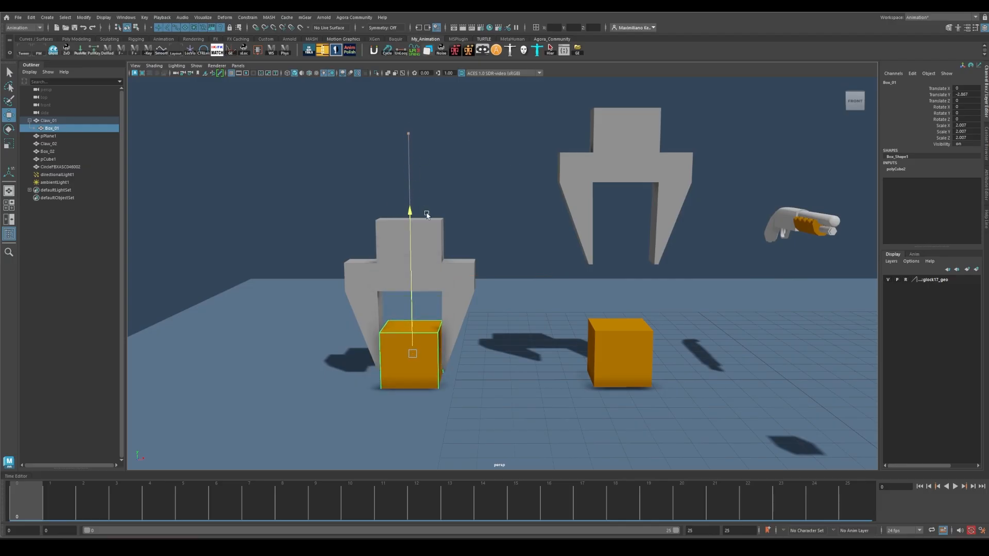
pyautogui.click(556, 262)
pyautogui.keyDown('alt'); pyautogui.moveTo(557, 256); pyautogui.dragTo(412, 283); pyautogui.keyUp('alt')
pyautogui.click(471, 366)
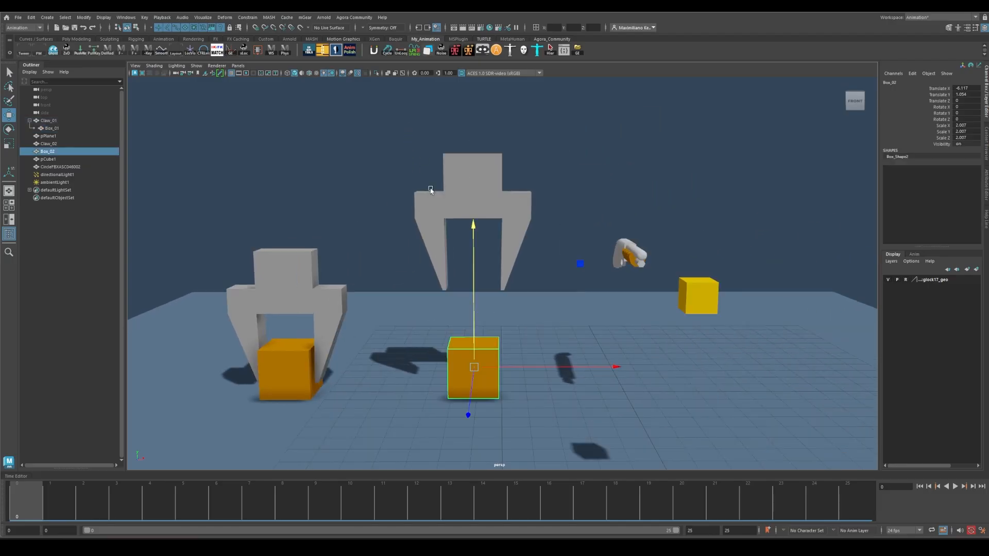
pyautogui.click(466, 173)
pyautogui.moveTo(561, 229)
pyautogui.keyDown('alt'); pyautogui.mouseDown()
pyautogui.moveTo(571, 228)
pyautogui.moveTo(567, 212)
pyautogui.mouseUp(); pyautogui.keyUp('alt')
pyautogui.press('q')
pyautogui.click(566, 212)
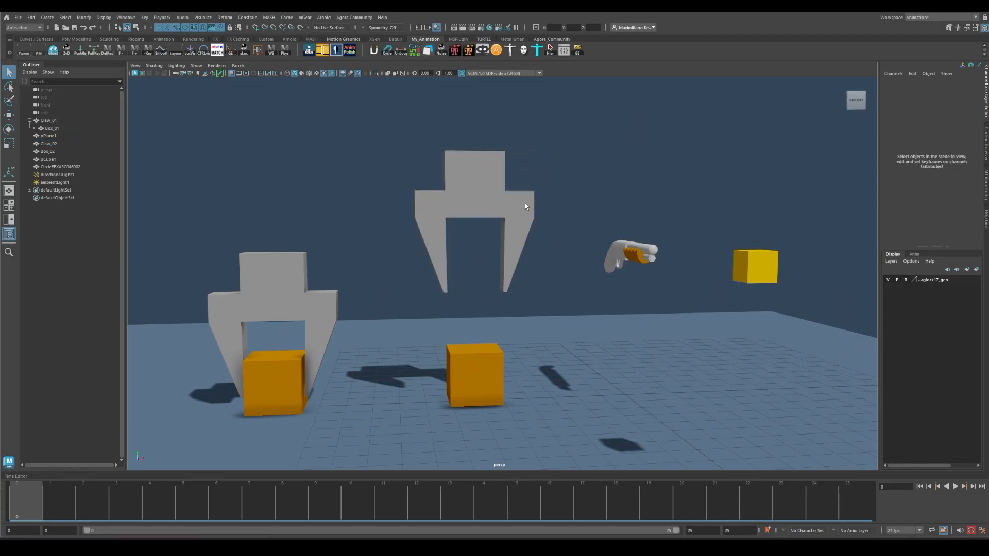
# Keep the Constrain commands open as a floating window over the viewport, beside the second claw.
pyautogui.click(250, 17)
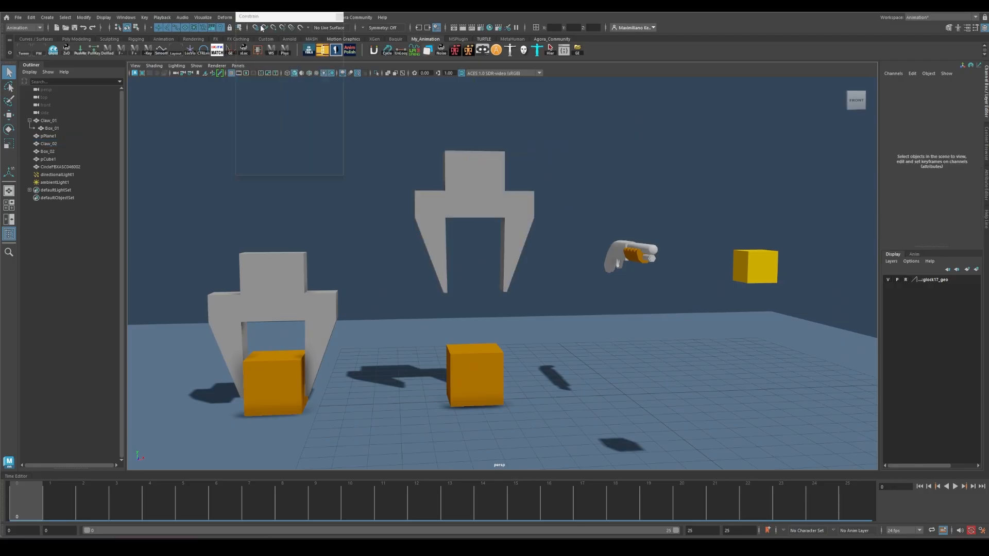
pyautogui.moveTo(268, 17); pyautogui.dragTo(707, 51)
pyautogui.keyDown('alt'); pyautogui.moveTo(558, 250); pyautogui.dragTo(537, 256, button='middle'); pyautogui.keyUp('alt')
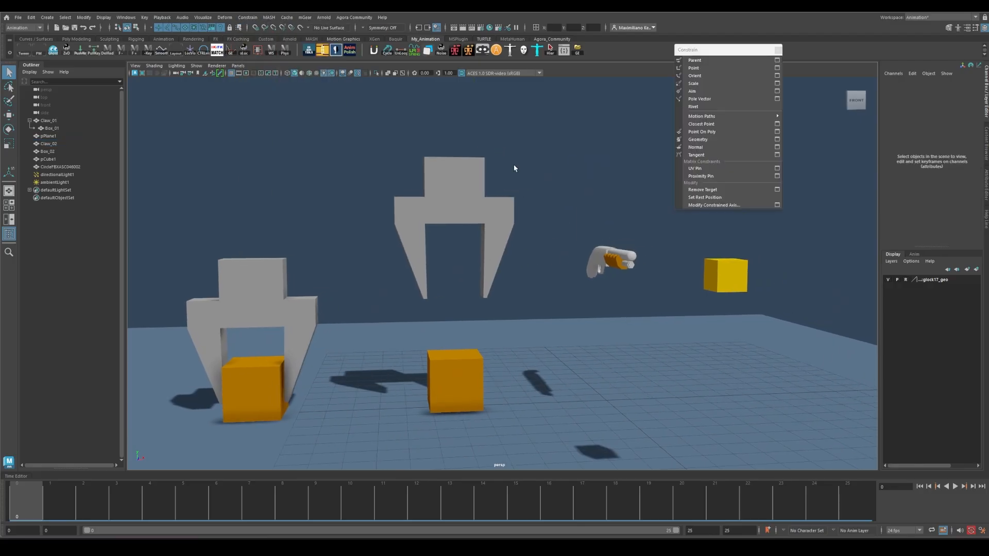
# Lower Claw_02 around Box_02 at frame 10, to a Translate Y of about 4.
pyautogui.click(482, 208)
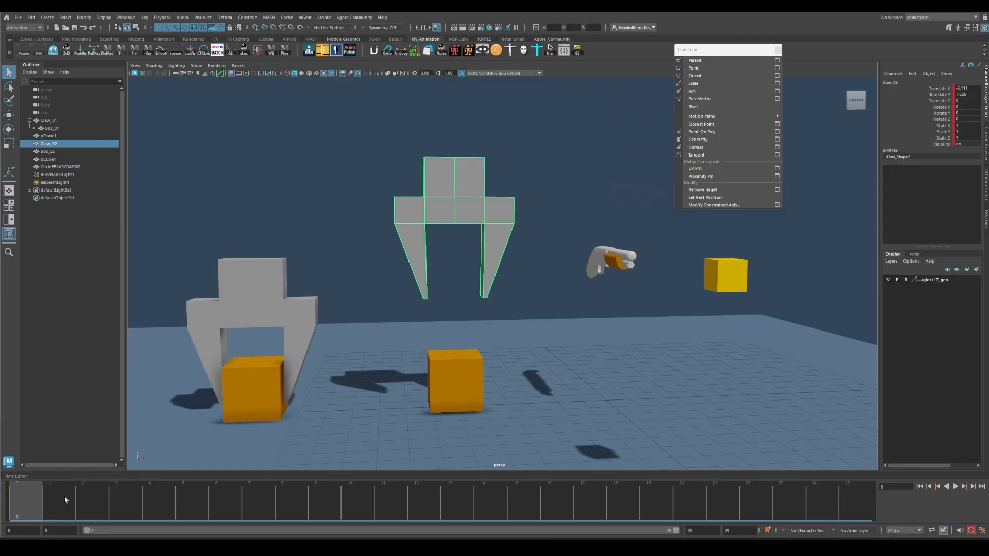
pyautogui.moveTo(65, 515); pyautogui.dragTo(358, 504)
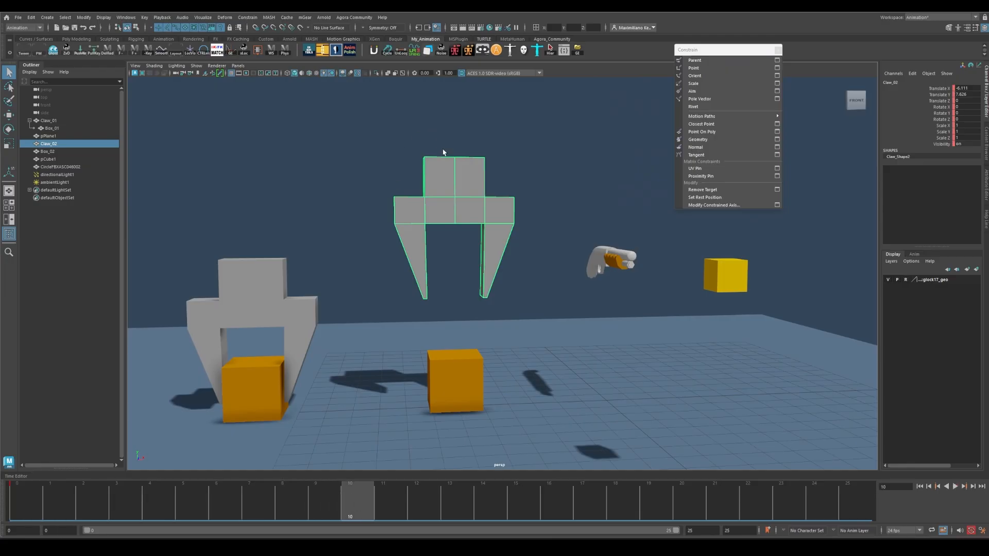
pyautogui.press('w')
pyautogui.moveTo(452, 120); pyautogui.dragTo(449, 222)
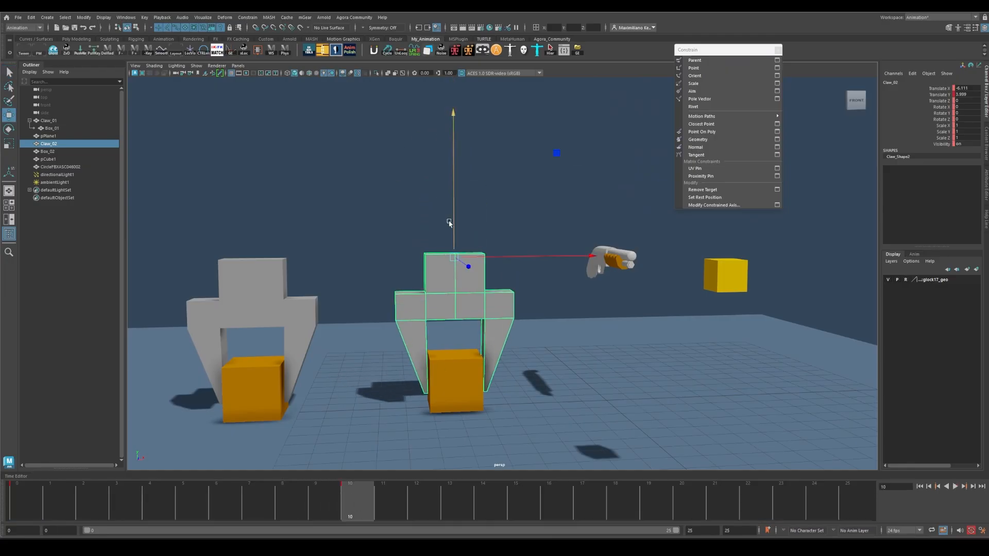
# Raise Claw_02 high above Box_02 at frame 20, and scrub through its animation back to frame 10.
pyautogui.moveTo(374, 498); pyautogui.dragTo(679, 500)
pyautogui.moveTo(458, 193); pyautogui.dragTo(455, 34)
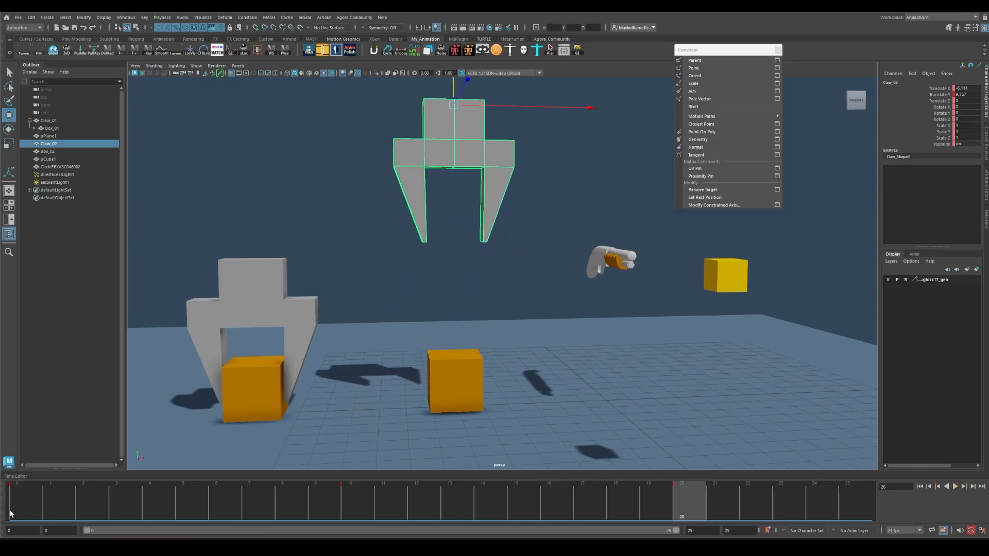
pyautogui.moveTo(10, 513); pyautogui.dragTo(345, 501)
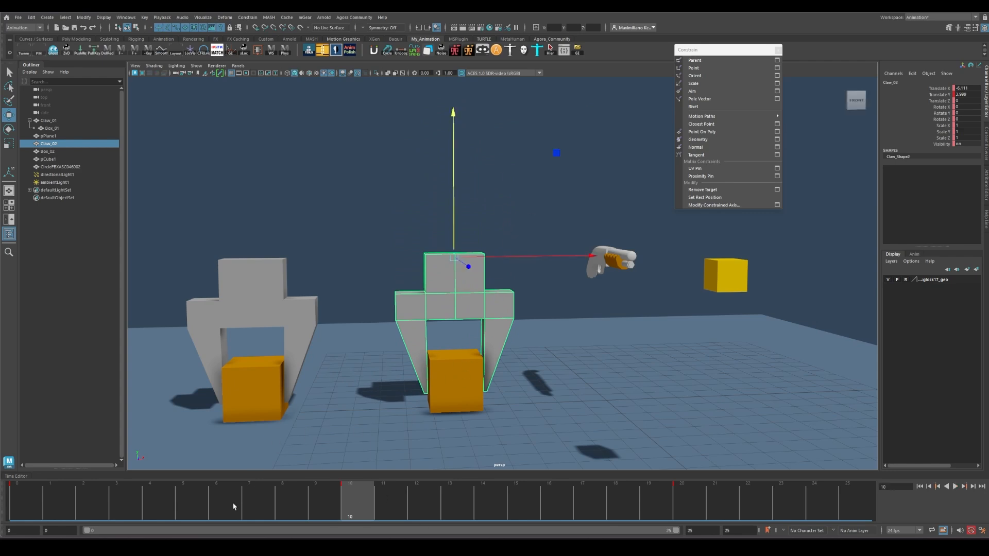
pyautogui.moveTo(233, 506); pyautogui.dragTo(351, 504)
pyautogui.scroll(3, 517, 280)
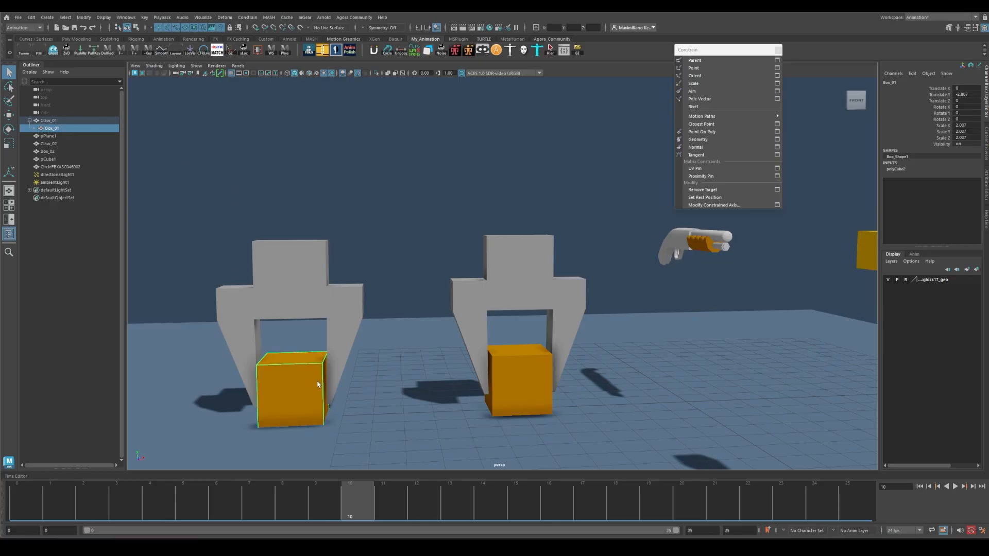
pyautogui.click(319, 254)
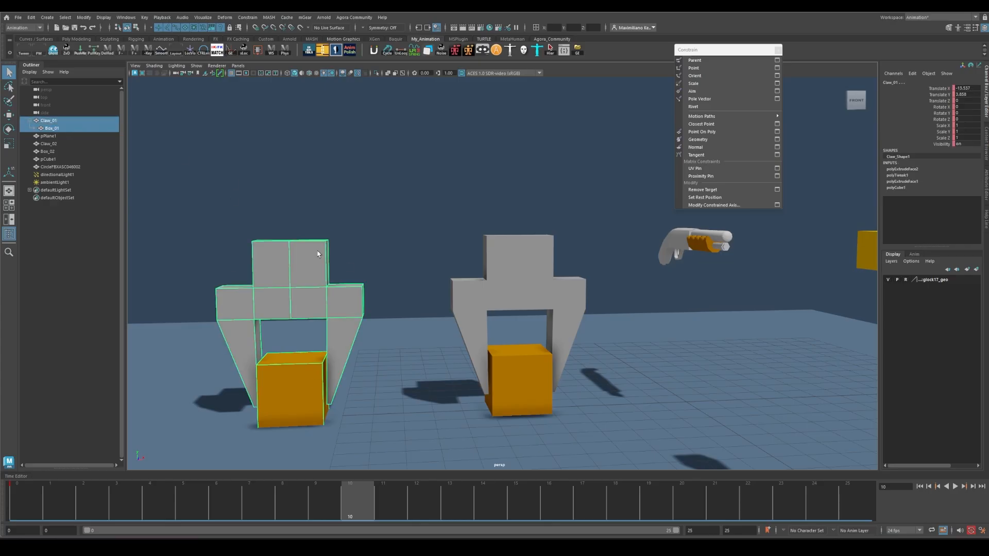
pyautogui.click(453, 245)
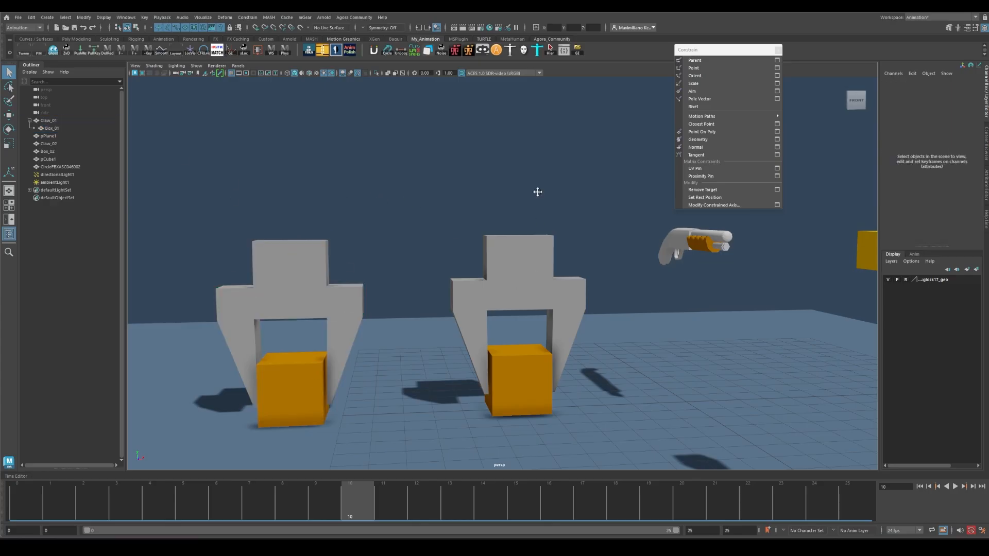
# Parent-constrain Box_02 to Claw_02 at frame 10, with Maintain Offset on and all Translate and Rotate axes constrained.
pyautogui.keyDown('alt'); pyautogui.moveTo(538, 192); pyautogui.dragTo(512, 219, button='middle'); pyautogui.keyUp('alt')
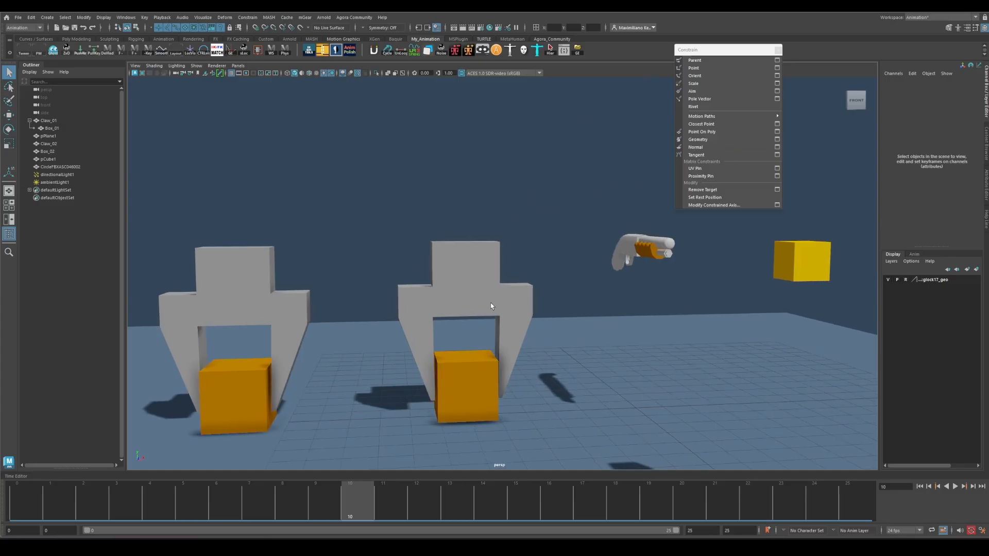
pyautogui.click(496, 274)
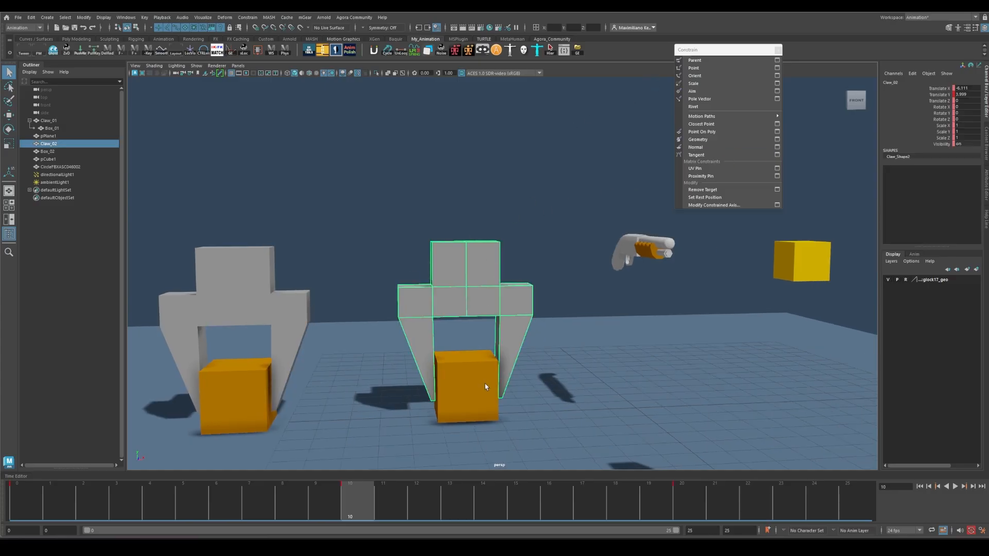
pyautogui.keyDown('shift'); pyautogui.click(471, 393); pyautogui.keyUp('shift')
pyautogui.keyDown('alt'); pyautogui.moveTo(580, 303); pyautogui.dragTo(468, 406); pyautogui.keyUp('alt')
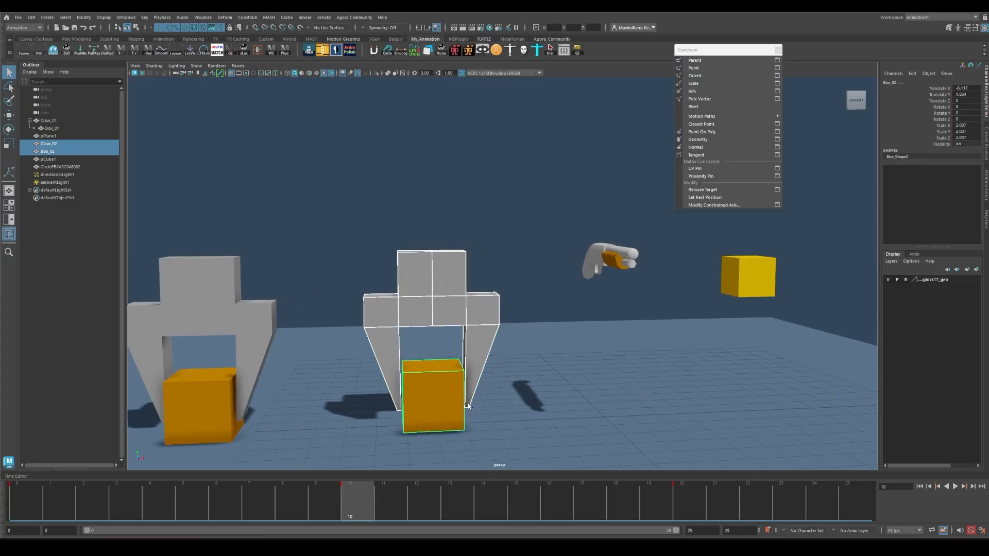
pyautogui.keyDown('alt'); pyautogui.moveTo(505, 353); pyautogui.dragTo(538, 291, button='middle'); pyautogui.keyUp('alt')
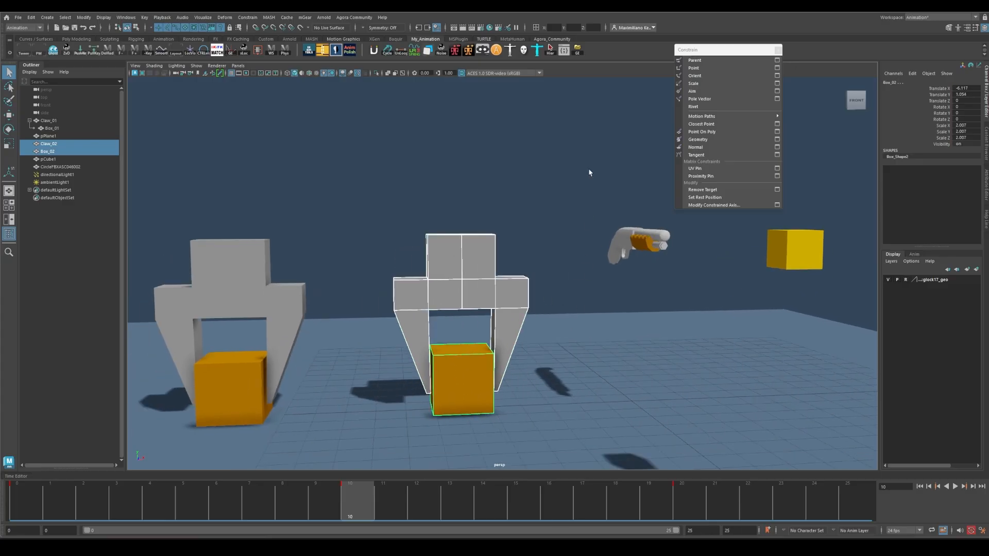
pyautogui.click(778, 62)
pyautogui.click(779, 63)
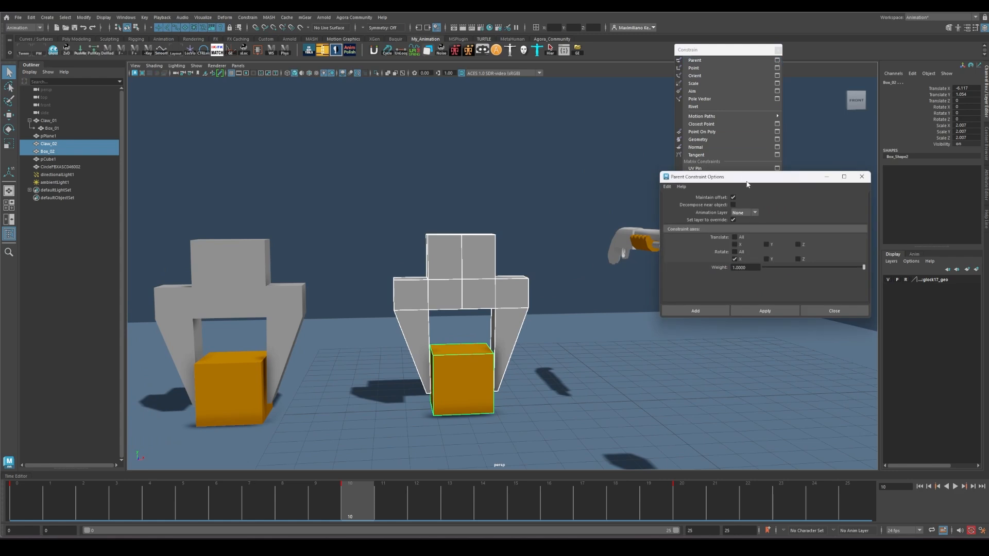
pyautogui.moveTo(748, 178); pyautogui.dragTo(692, 284)
pyautogui.click(679, 354)
pyautogui.click(680, 340)
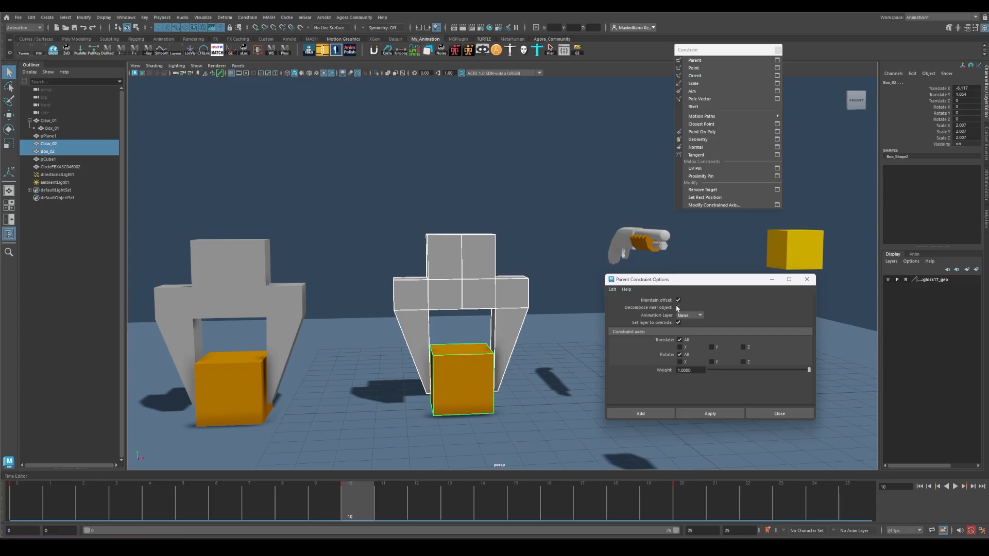
pyautogui.moveTo(695, 289); pyautogui.dragTo(713, 309)
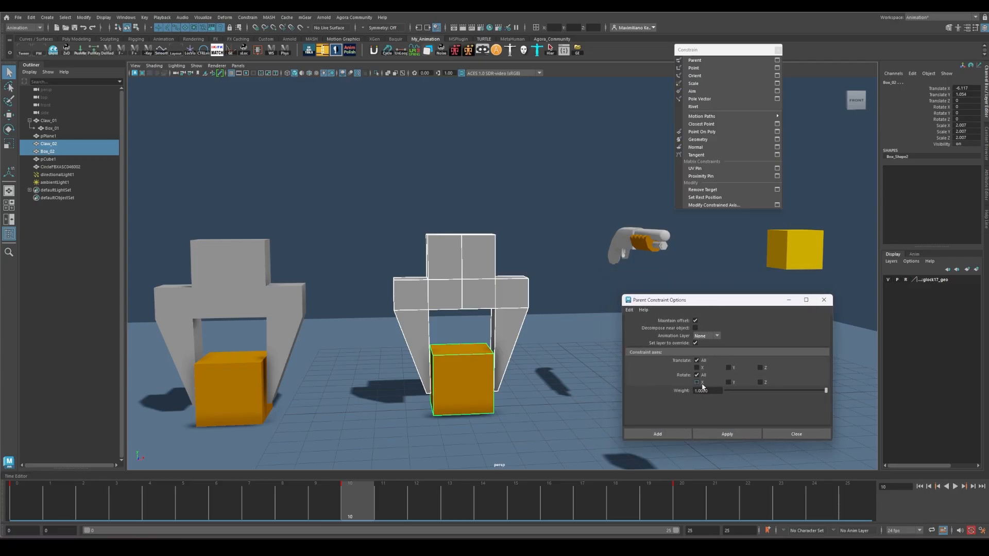
pyautogui.click(659, 434)
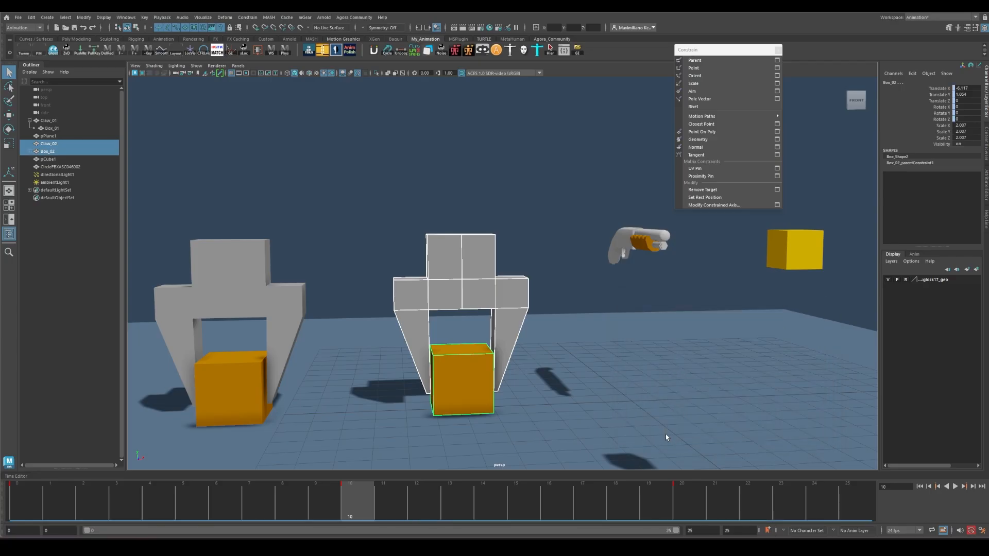
# Lift Claw_02 to test whether the constrained Box_02 follows it, and undo the move.
pyautogui.click(465, 377)
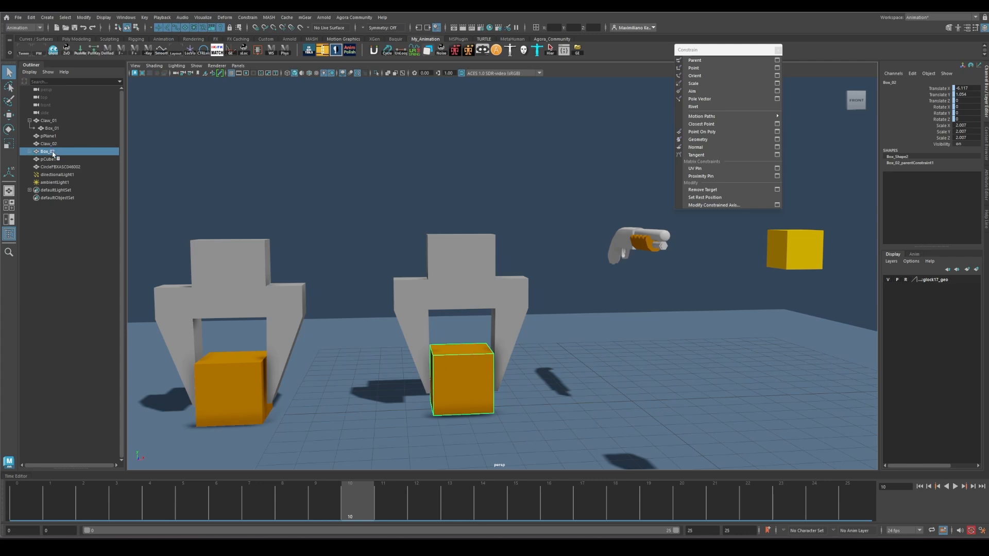
pyautogui.click(477, 278)
pyautogui.press('w')
pyautogui.moveTo(471, 211); pyautogui.dragTo(474, 101)
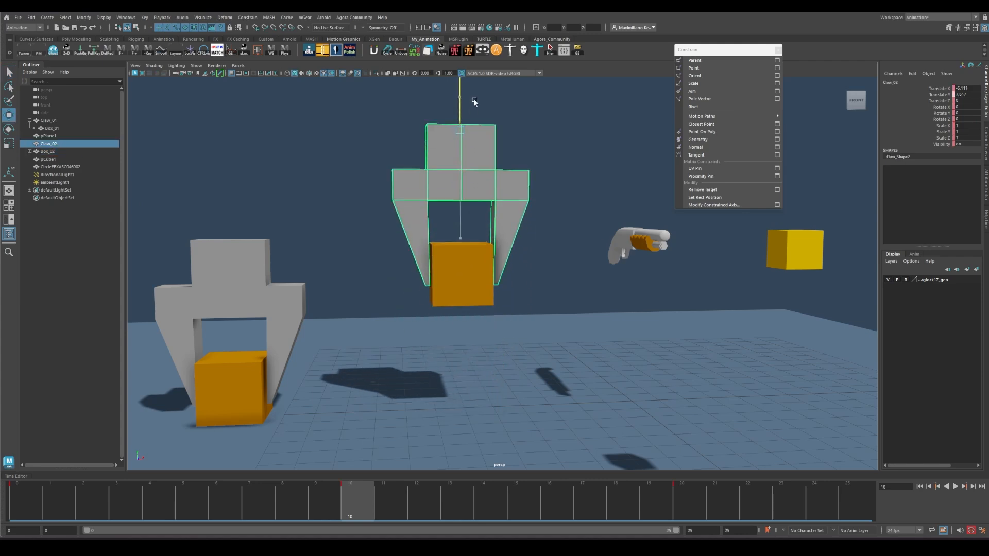
pyautogui.hotkey('ctrl', 'z')
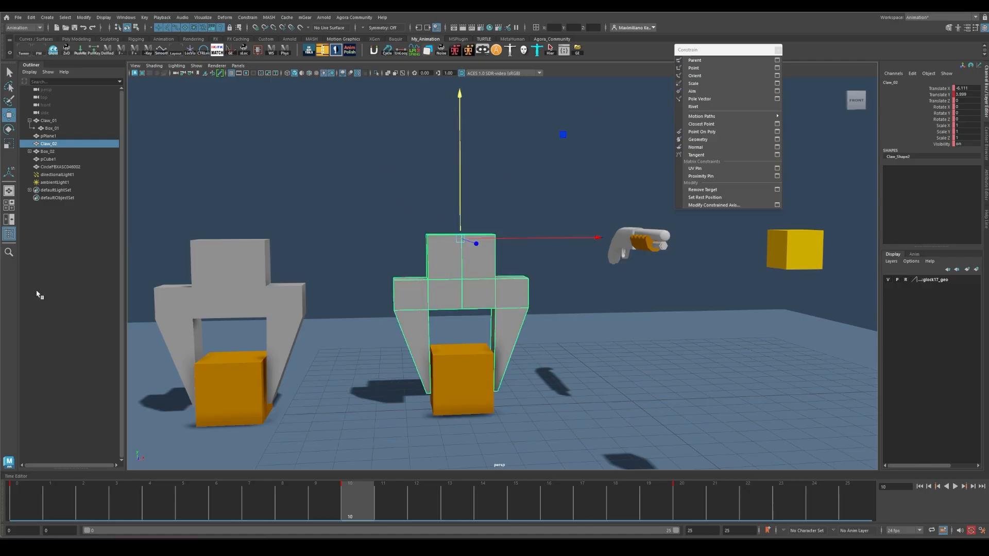
# Examine the parent constraint node nested under Box_02 and compare the channels of Box_02 and Claw_02.
pyautogui.click(45, 151)
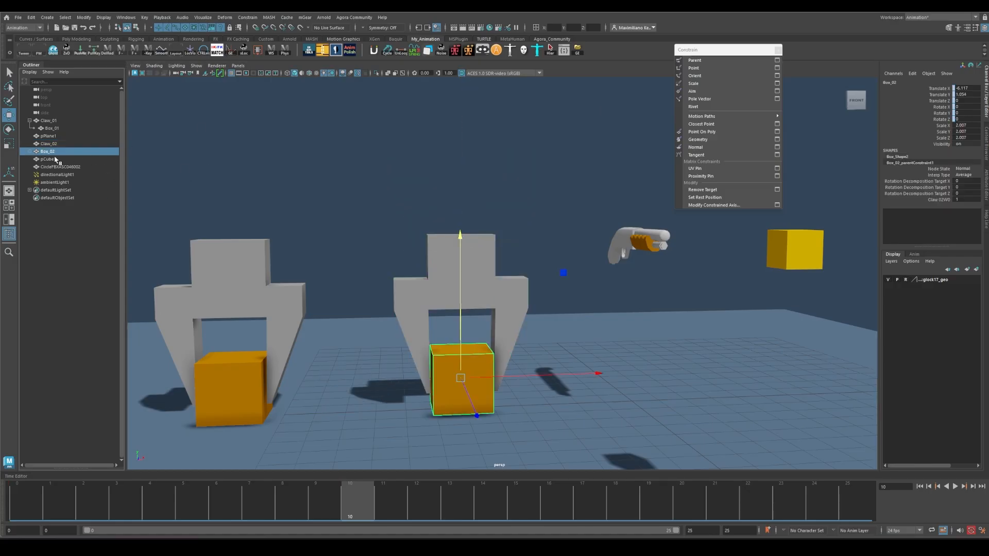
pyautogui.click(30, 152)
pyautogui.click(67, 160)
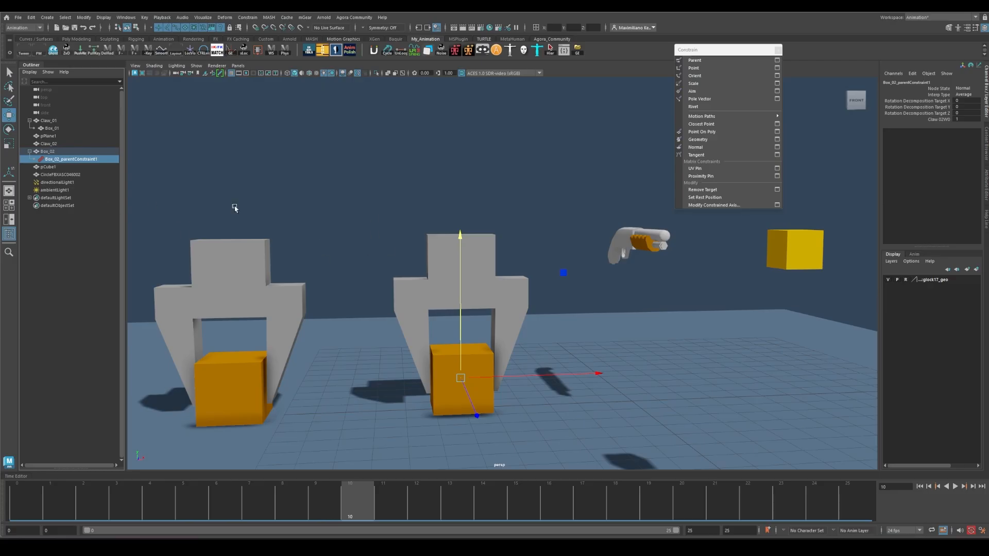
pyautogui.click(57, 151)
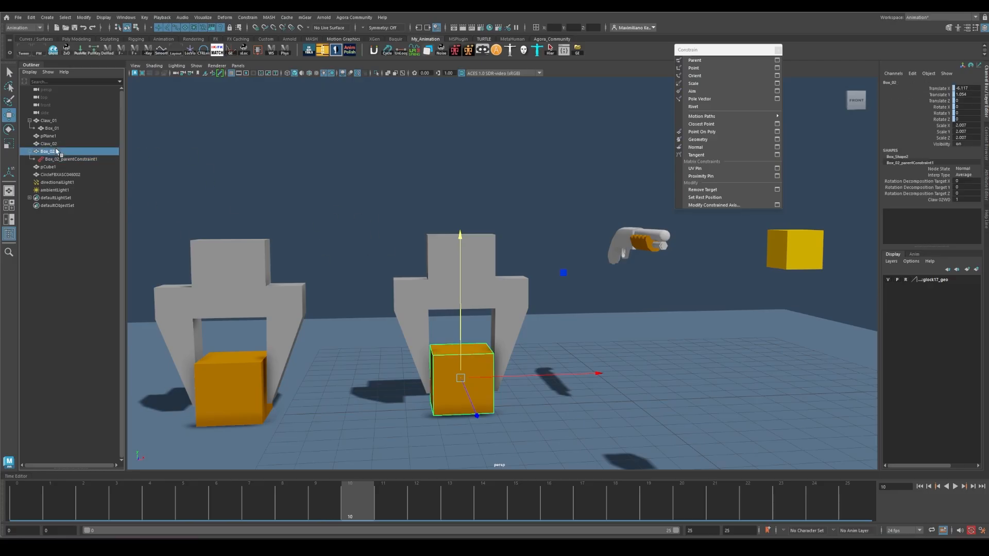
pyautogui.click(52, 144)
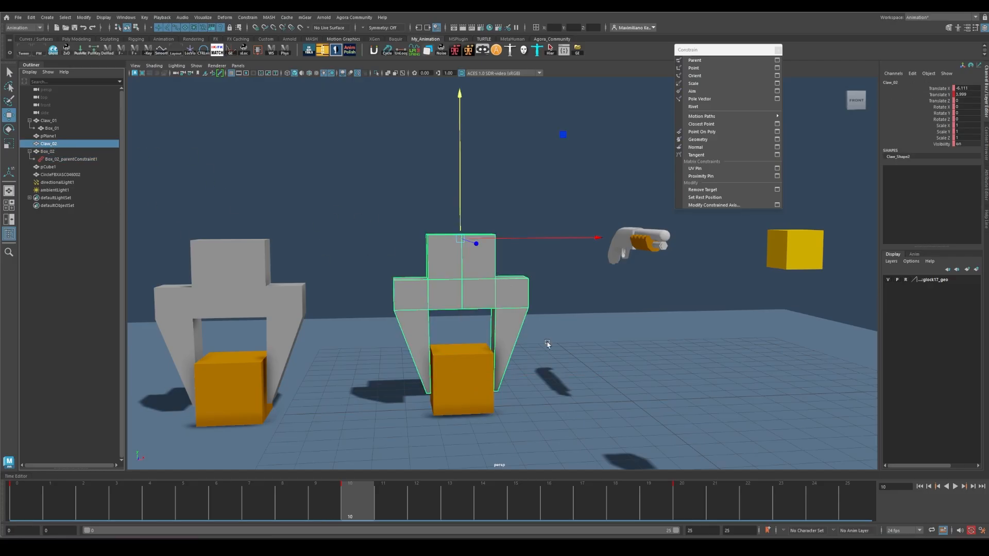
pyautogui.click(52, 152)
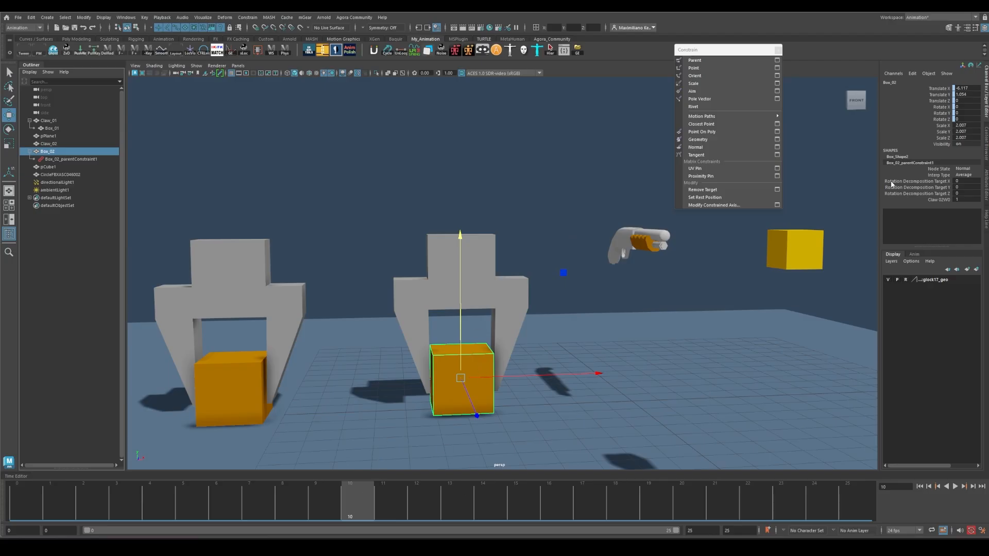
# Try to move the constrained Box_02 by setting its Translate X, Y and Z to 0, and scrub to frame 0 and back to frame 10.
pyautogui.moveTo(529, 378); pyautogui.dragTo(677, 309)
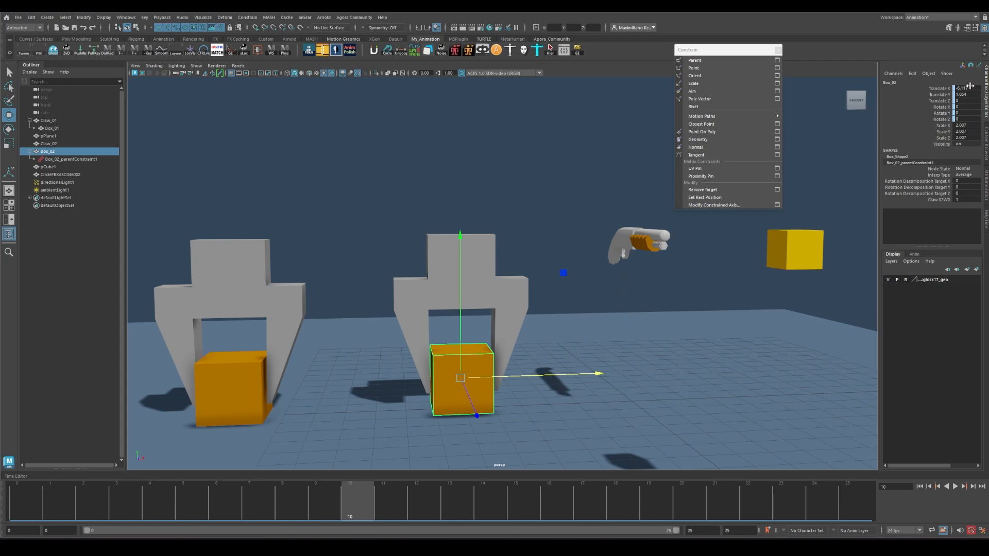
pyautogui.moveTo(970, 88); pyautogui.dragTo(970, 103)
pyautogui.write('0')
pyautogui.press('Return')
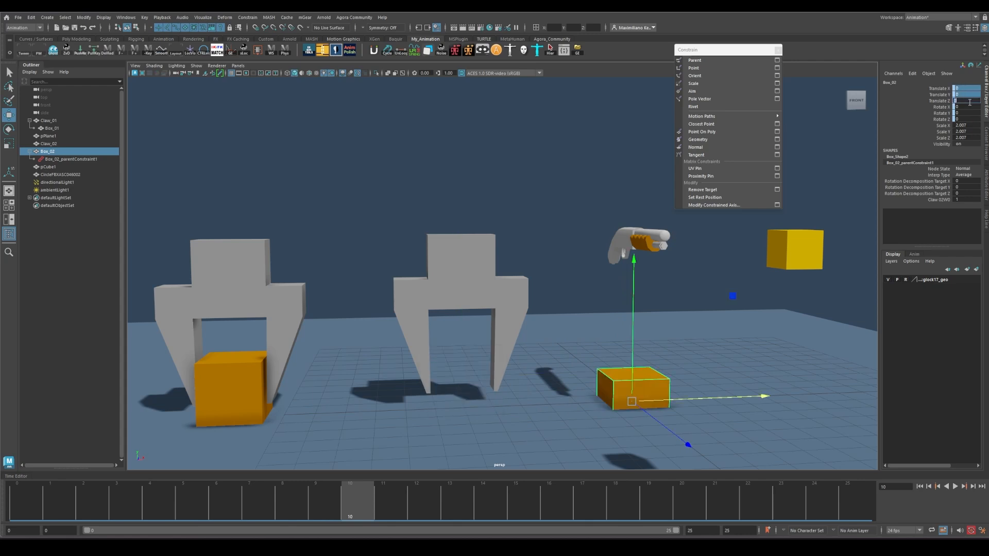
pyautogui.keyDown('alt'); pyautogui.moveTo(704, 358); pyautogui.dragTo(698, 351, button='middle'); pyautogui.keyUp('alt')
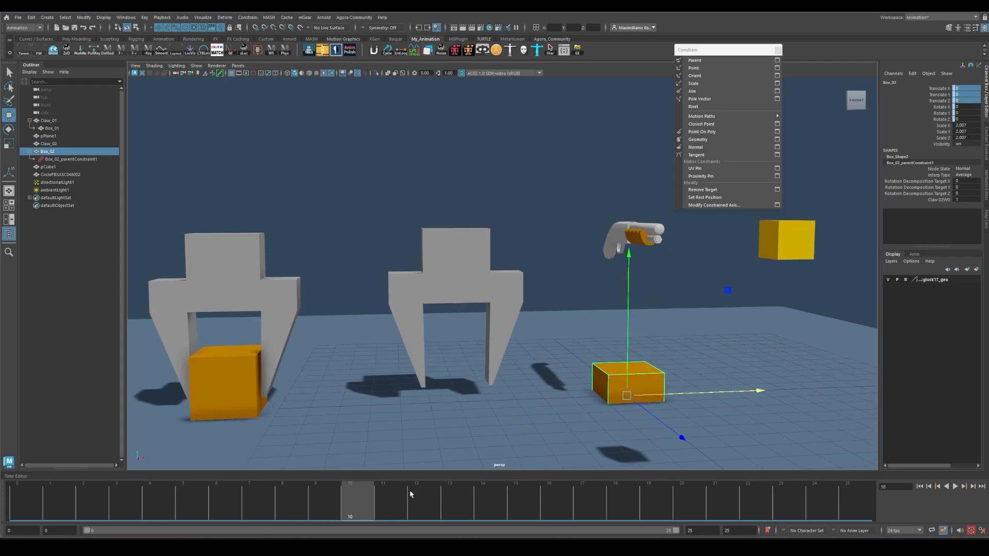
pyautogui.keyDown('alt'); pyautogui.moveTo(653, 376); pyautogui.dragTo(642, 354, button='middle'); pyautogui.keyUp('alt')
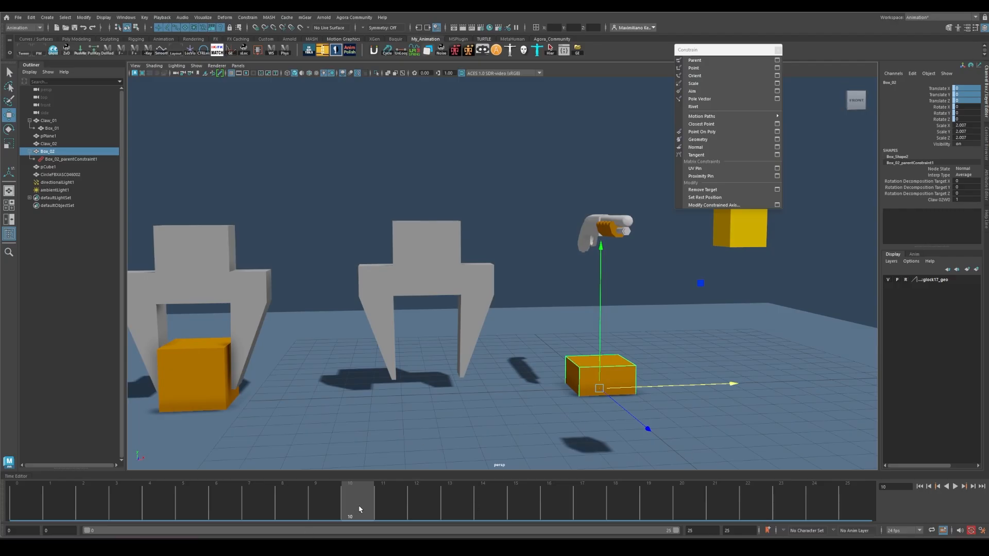
pyautogui.moveTo(359, 508); pyautogui.dragTo(149, 511)
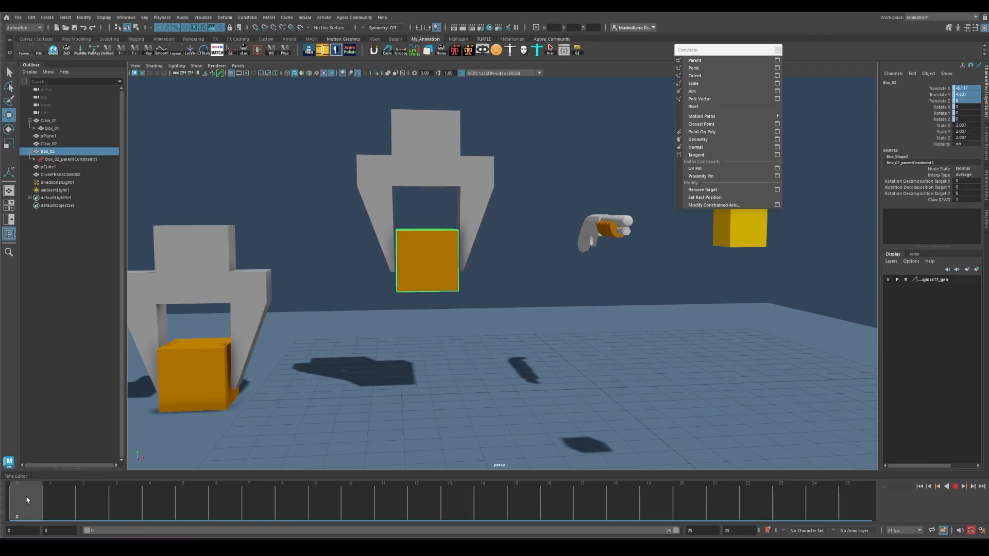
pyautogui.moveTo(159, 469); pyautogui.dragTo(350, 502)
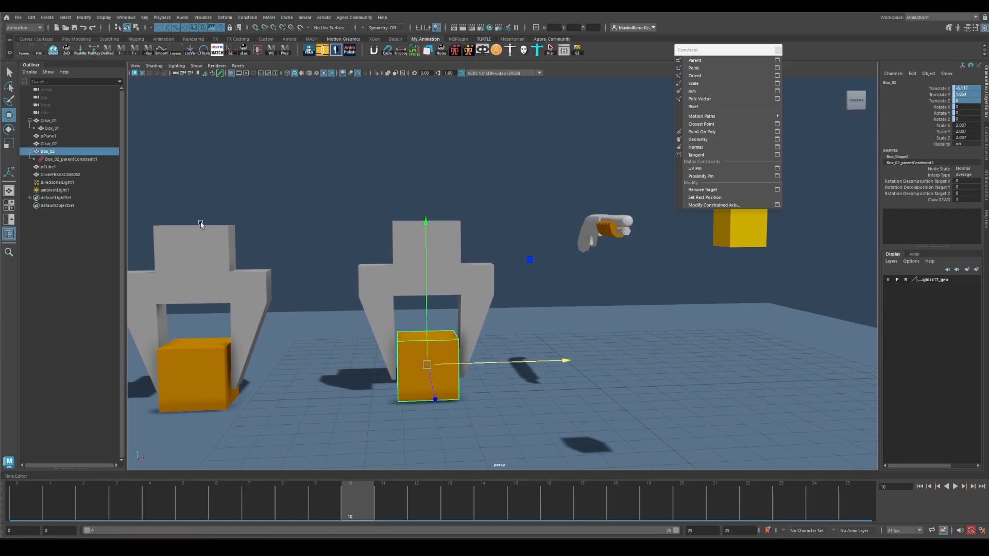
# Lift Claw_01 together with its parented Box_01 as a comparison, and undo the move.
pyautogui.click(212, 239)
pyautogui.click(212, 239)
pyautogui.keyDown('alt'); pyautogui.moveTo(237, 194); pyautogui.dragTo(296, 233, button='middle'); pyautogui.keyUp('alt')
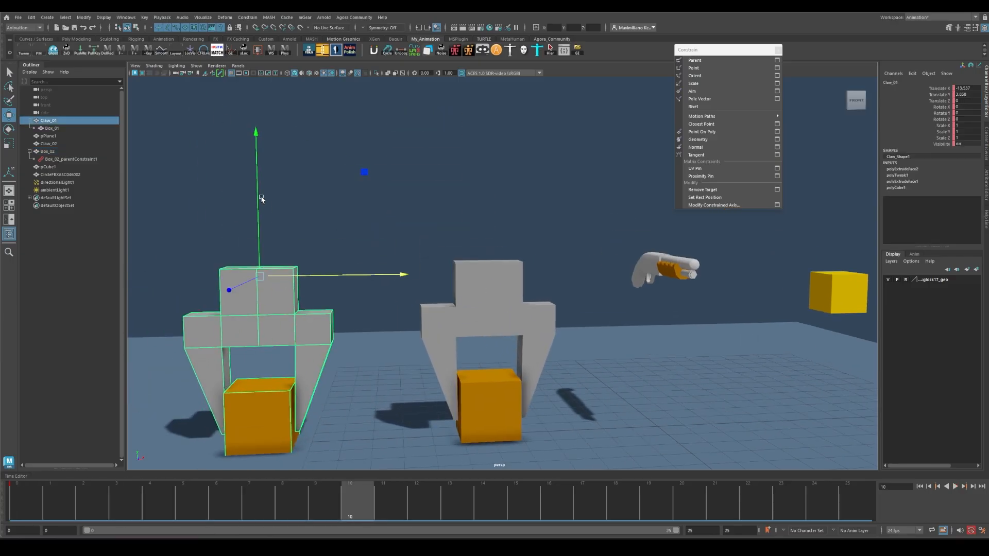
pyautogui.click(263, 127)
pyautogui.click(253, 297)
pyautogui.moveTo(255, 246); pyautogui.dragTo(253, 100)
pyautogui.hotkey('ctrl', 'z')
# Key Box_02 at frame 10 to add a Blend Parent attribute, and check that attribute while scrubbing between frames 9 and 10.
pyautogui.click(490, 324)
pyautogui.click(491, 394)
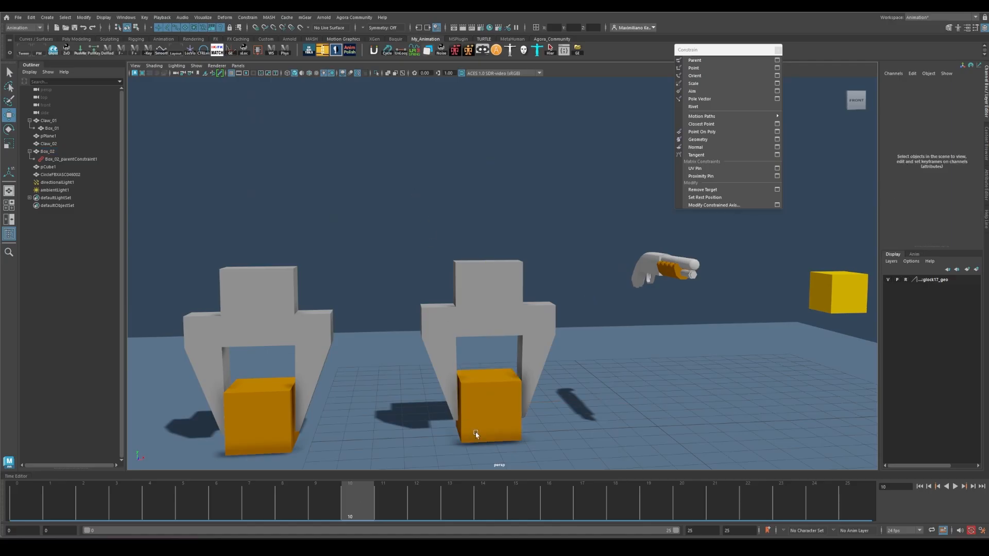
pyautogui.press('s')
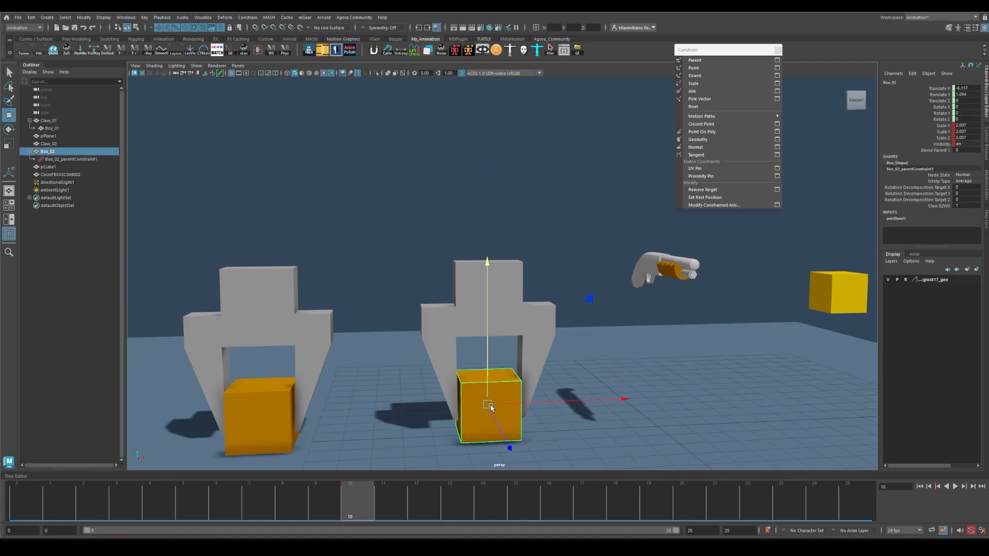
pyautogui.click(937, 150)
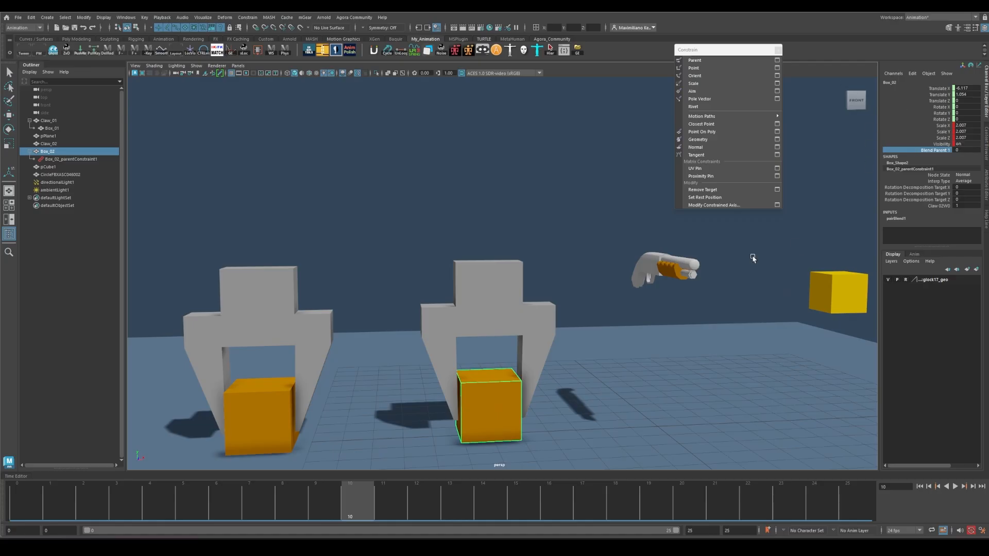
pyautogui.hotkey('alt', 'v')
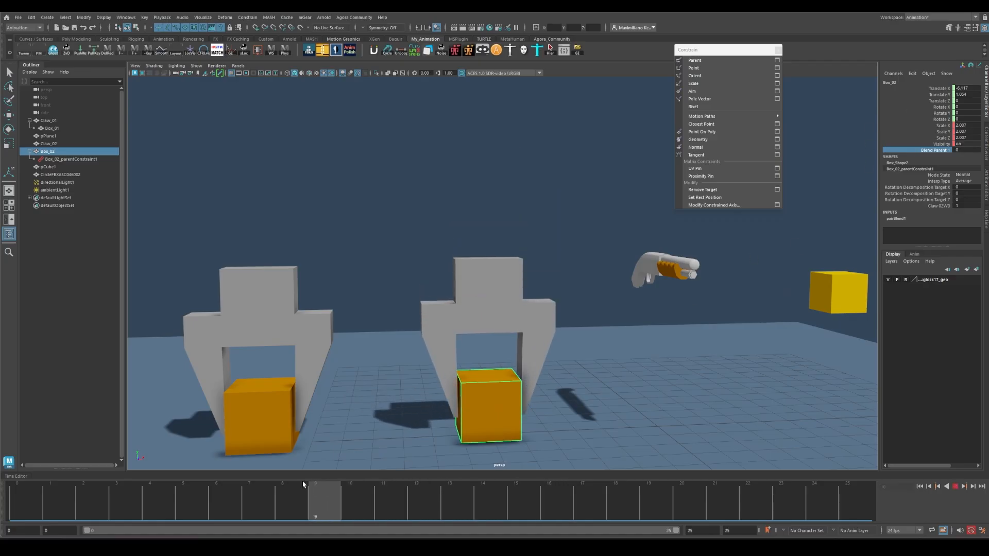
pyautogui.hotkey('alt', 'v')
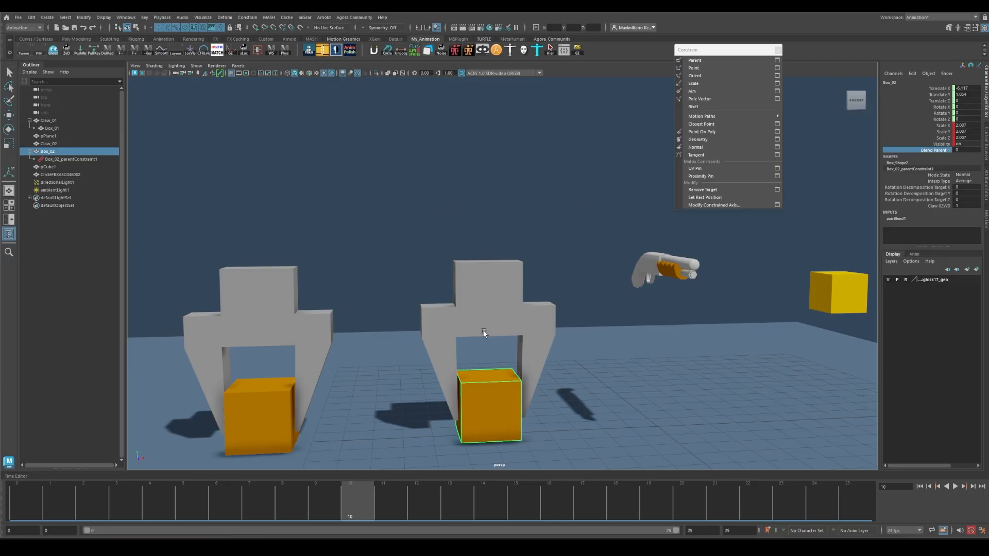
pyautogui.press('w')
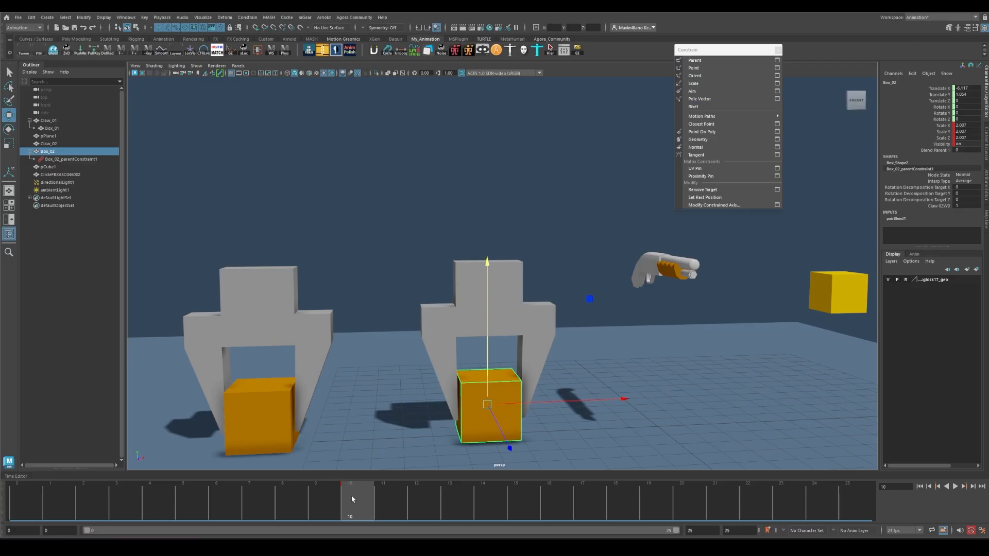
# Compare Box_02's Blend Parent 1 attribute at frame 9 with the timing of Claw_02's keys around frame 10.
pyautogui.click(945, 150)
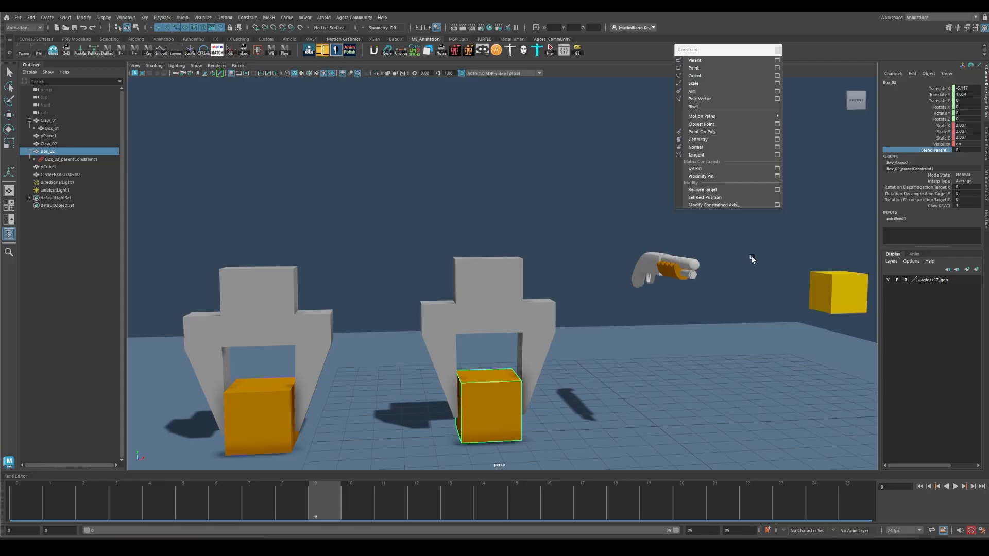
pyautogui.click(195, 489)
pyautogui.click(315, 489)
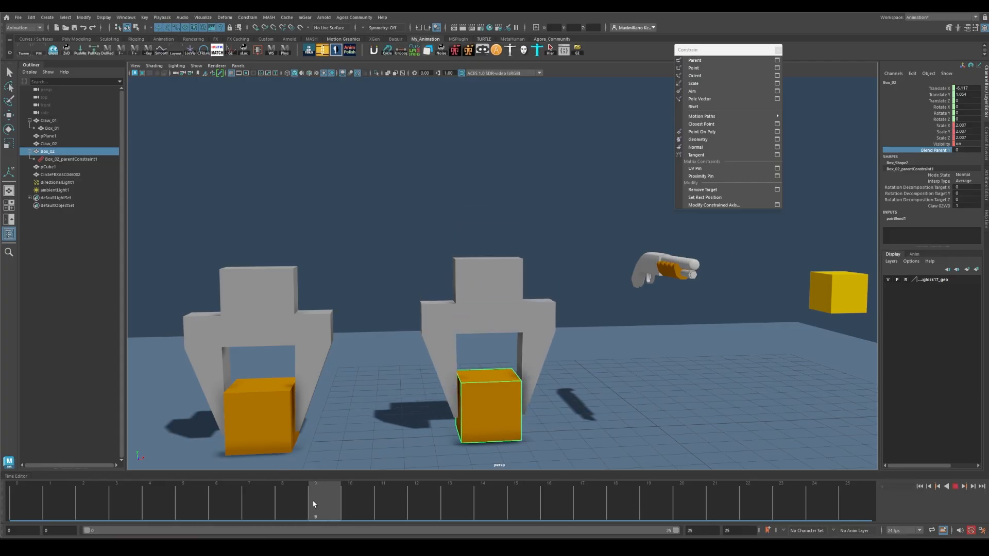
pyautogui.click(464, 318)
pyautogui.press('w')
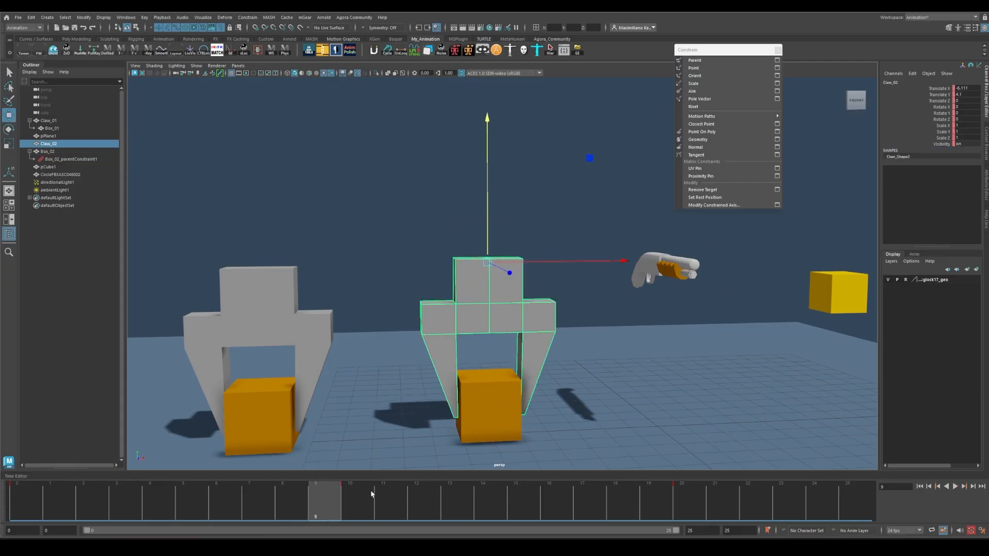
pyautogui.moveTo(360, 495); pyautogui.dragTo(335, 507)
# Key Box_02's Blend Parent 1 at 0 on frame 9 and 1 on frame 10, and scrub to frame 20 to check the pickup.
pyautogui.click(479, 397)
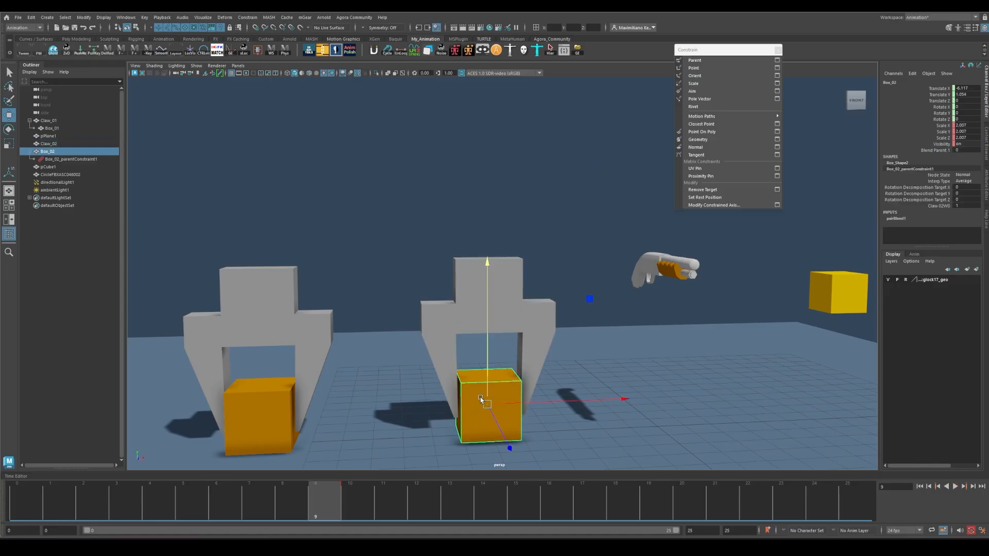
pyautogui.click(942, 150)
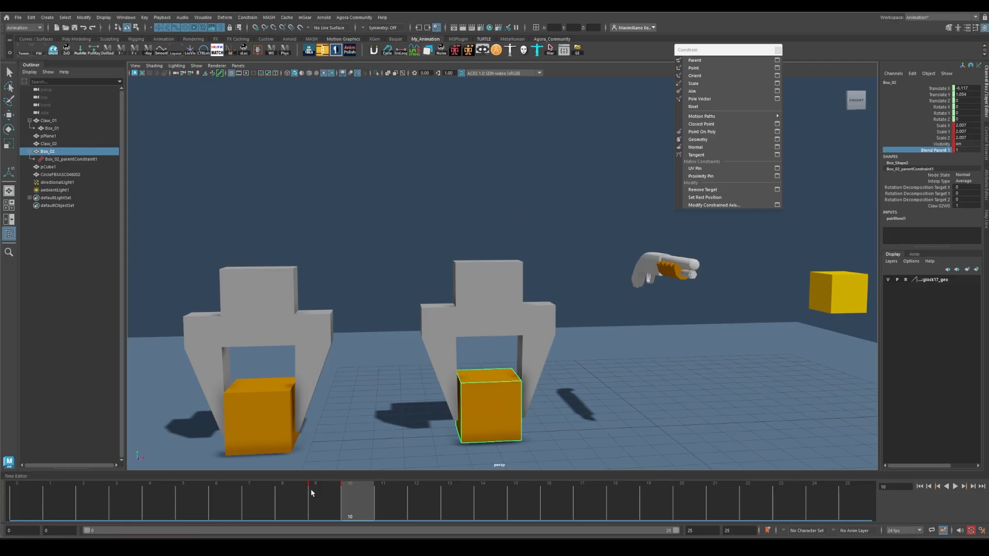
pyautogui.moveTo(311, 489); pyautogui.dragTo(700, 454)
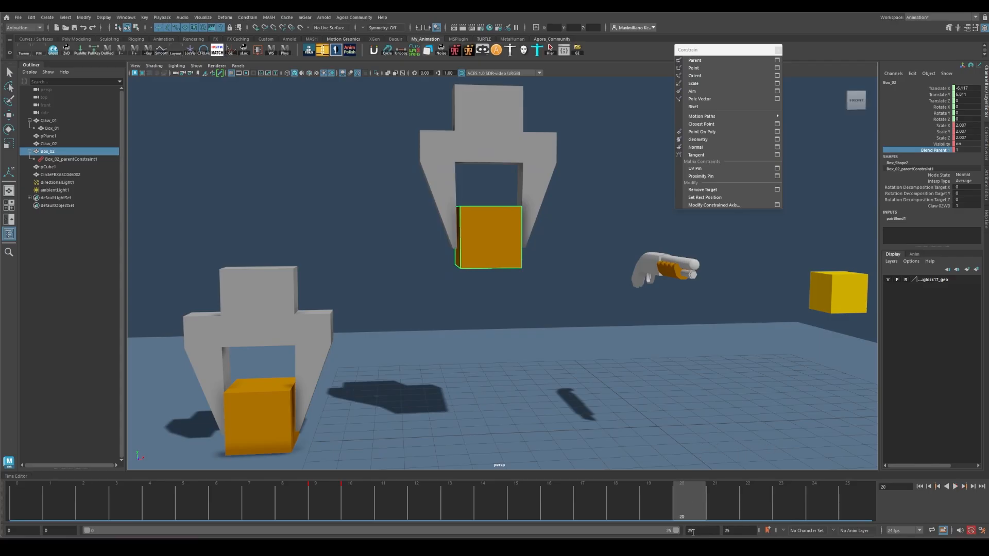
# Play the Box_02 pickup, return to frame 0, and select Claw_02 and Box_02 in turn to compare their keys.
pyautogui.hotkey('alt', 'v')
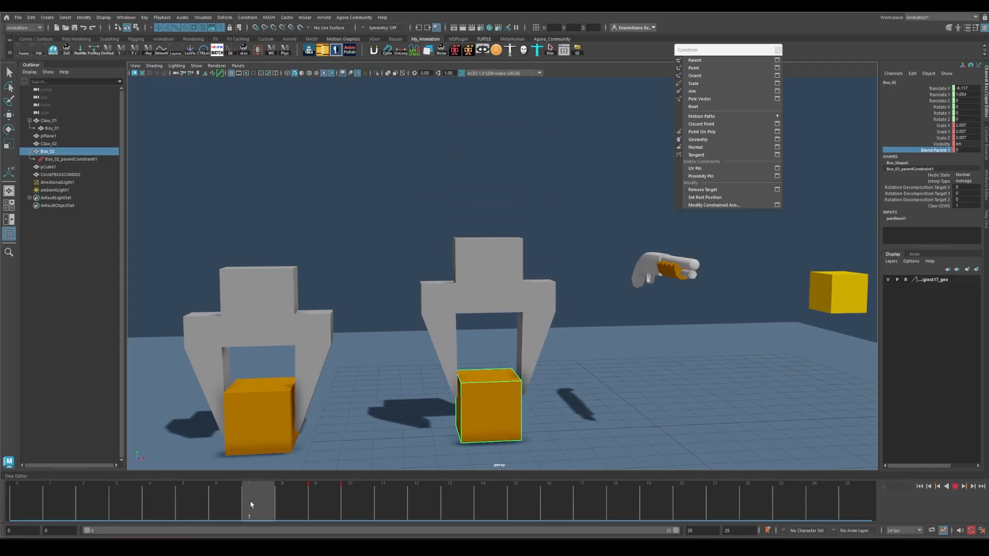
pyautogui.hotkey('alt', 'shift', 'v')
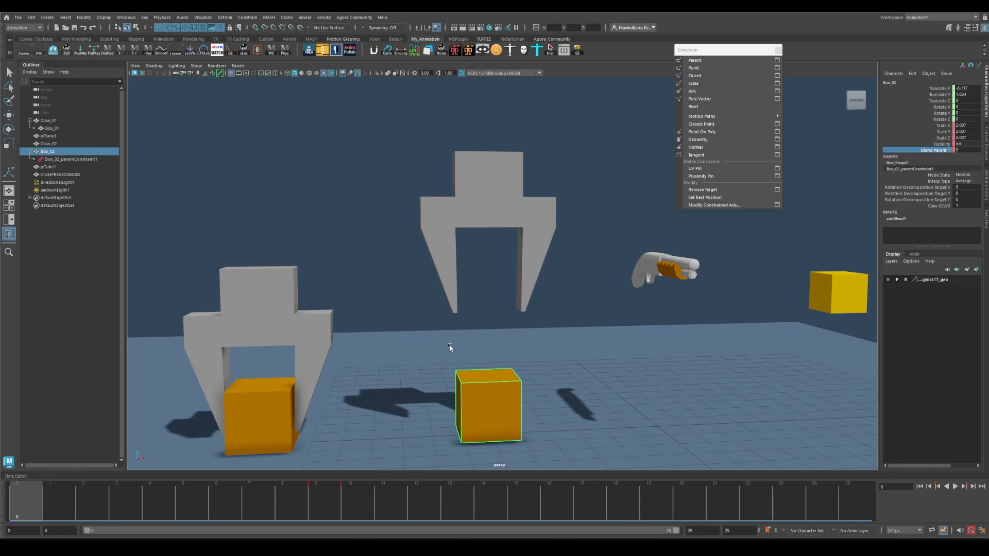
pyautogui.click(467, 357)
pyautogui.click(479, 398)
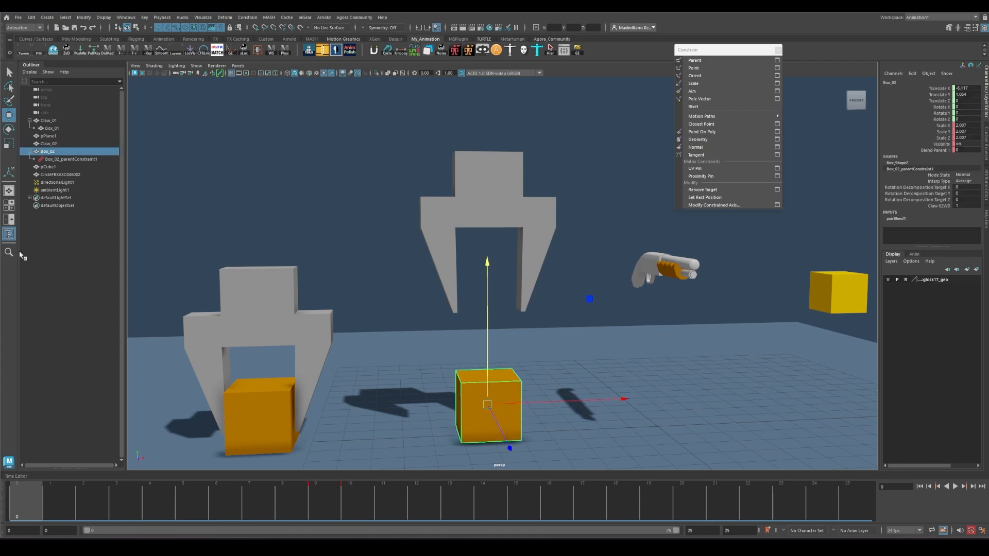
pyautogui.click(497, 171)
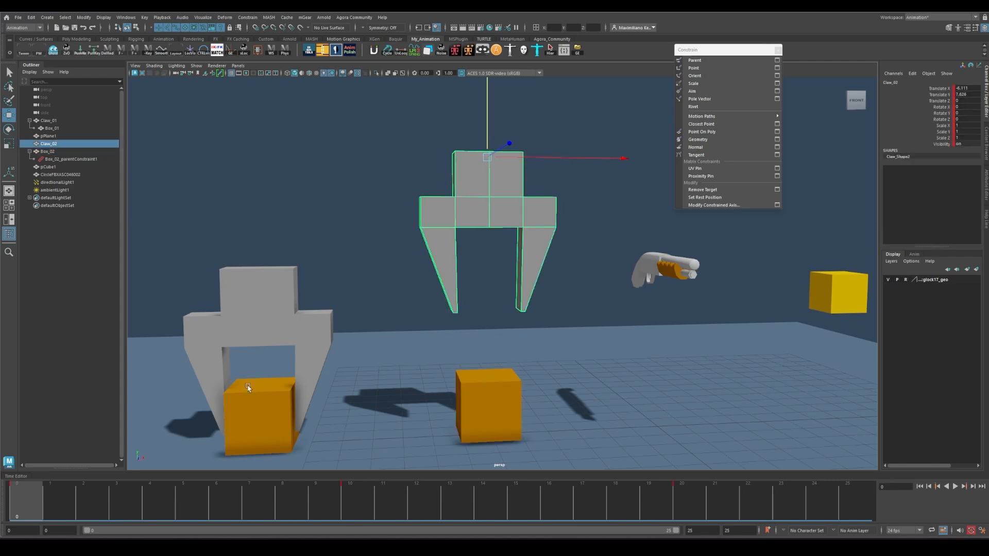
pyautogui.click(494, 398)
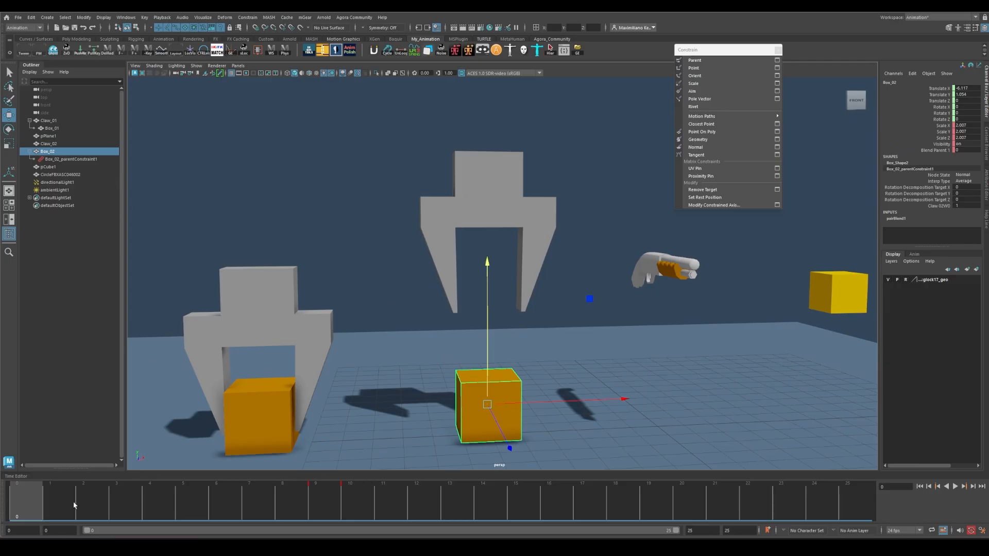
# Scrub the Box_02 pickup to frame 18 and move the floating Constrain menu away from the claws.
pyautogui.moveTo(73, 505); pyautogui.dragTo(625, 431)
pyautogui.keyDown('alt'); pyautogui.moveTo(592, 208); pyautogui.dragTo(600, 233, button='middle'); pyautogui.keyUp('alt')
pyautogui.scroll(-1, 634, 218)
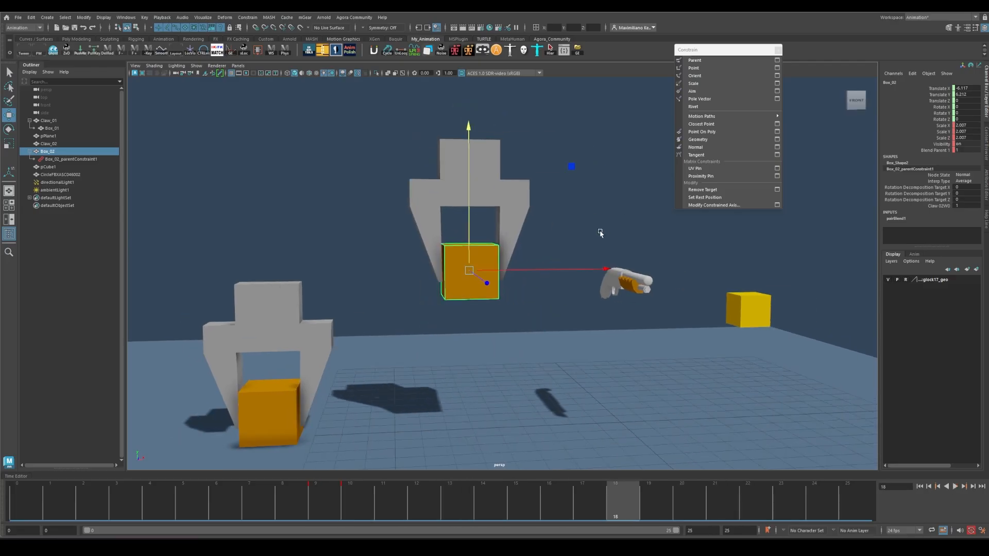
pyautogui.moveTo(714, 50); pyautogui.dragTo(809, 42)
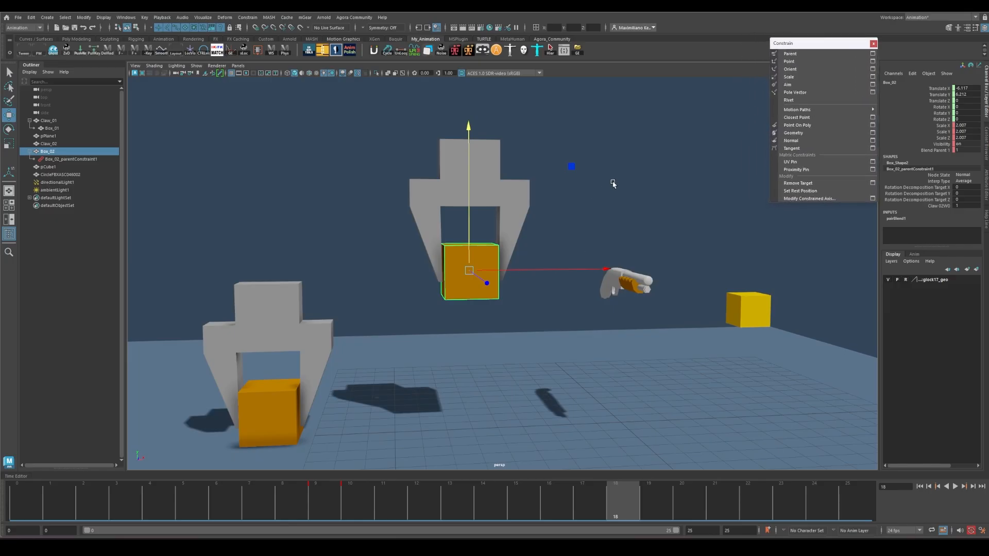
pyautogui.click(640, 205)
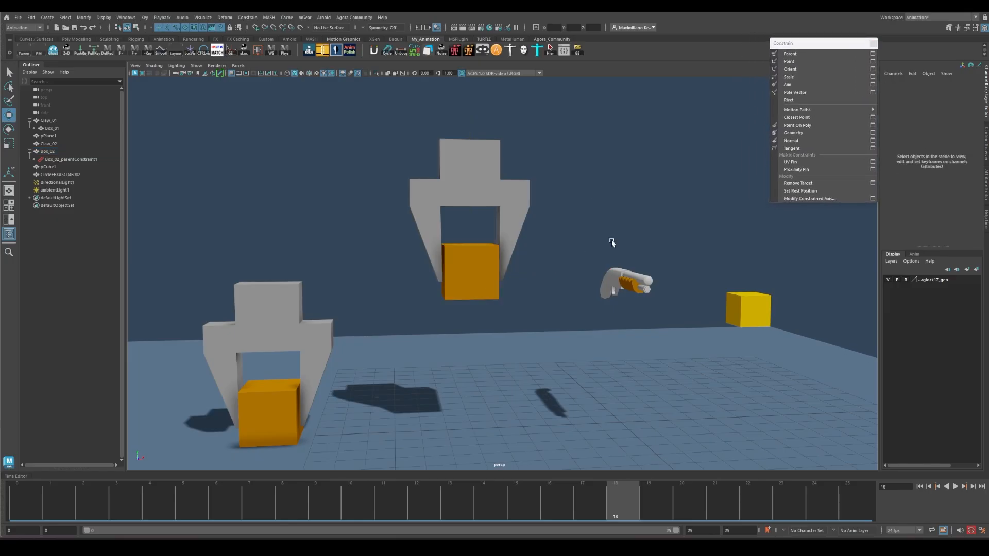
pyautogui.click(478, 264)
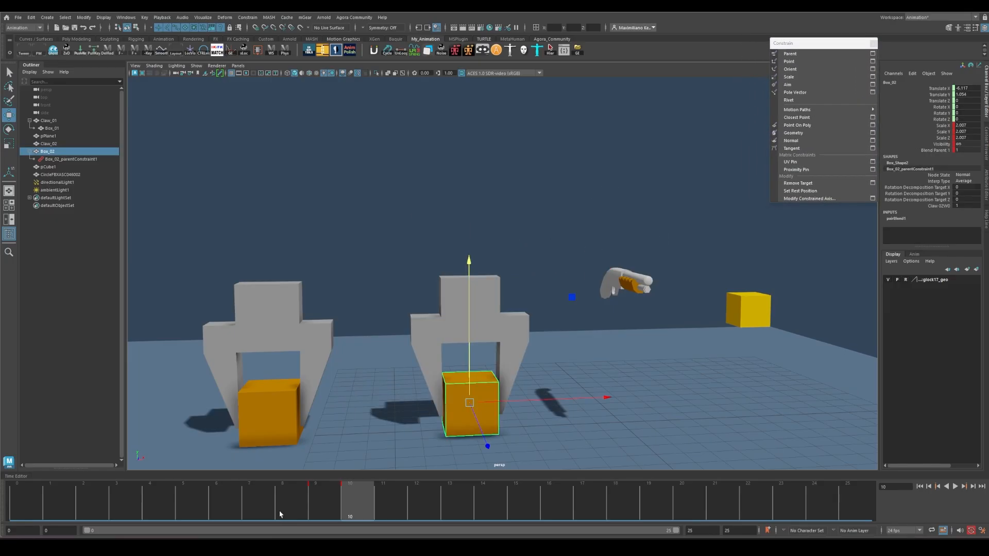
# Play and scrub between frames 9 and 18 to examine how Box_02 follows Claw_02 once the constraint is active.
pyautogui.hotkey('alt', 'v')
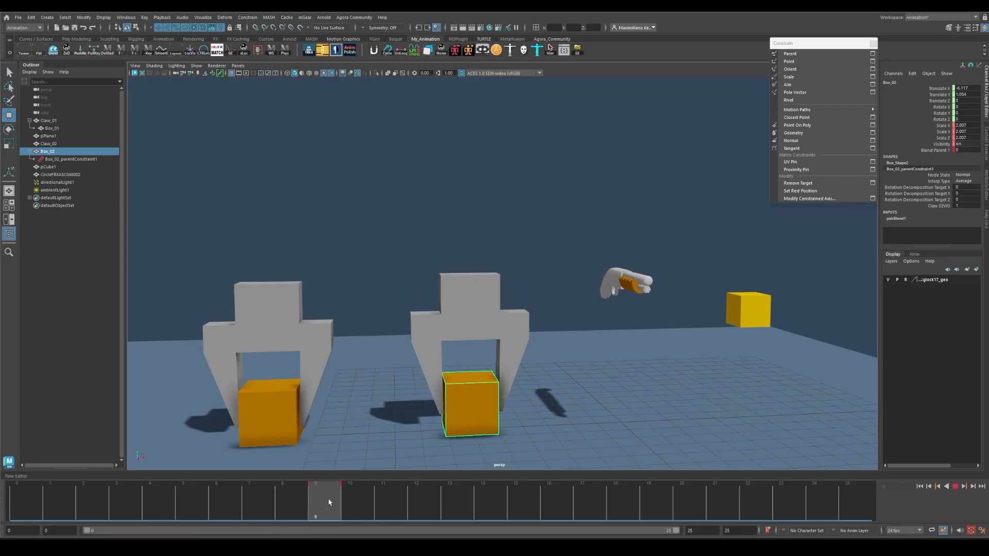
pyautogui.moveTo(373, 494)
pyautogui.mouseDown()
pyautogui.moveTo(453, 494)
pyautogui.moveTo(346, 494)
pyautogui.moveTo(547, 493)
pyautogui.moveTo(596, 504)
pyautogui.mouseUp()
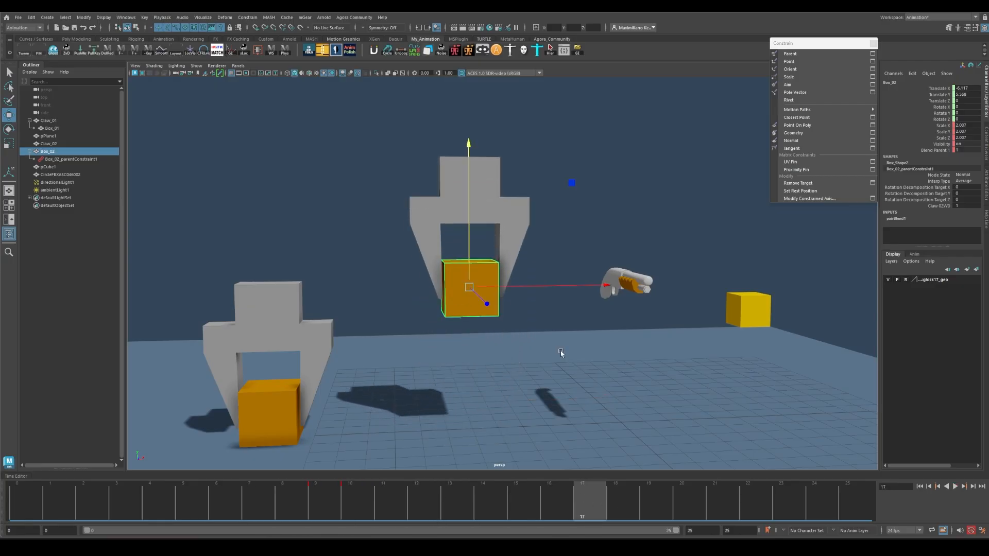
pyautogui.click(356, 506)
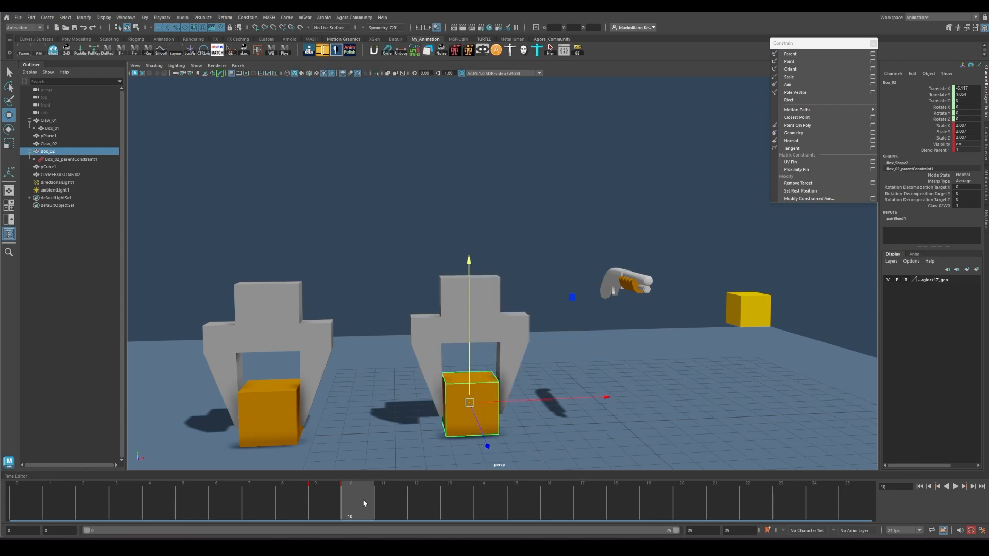
pyautogui.click(615, 499)
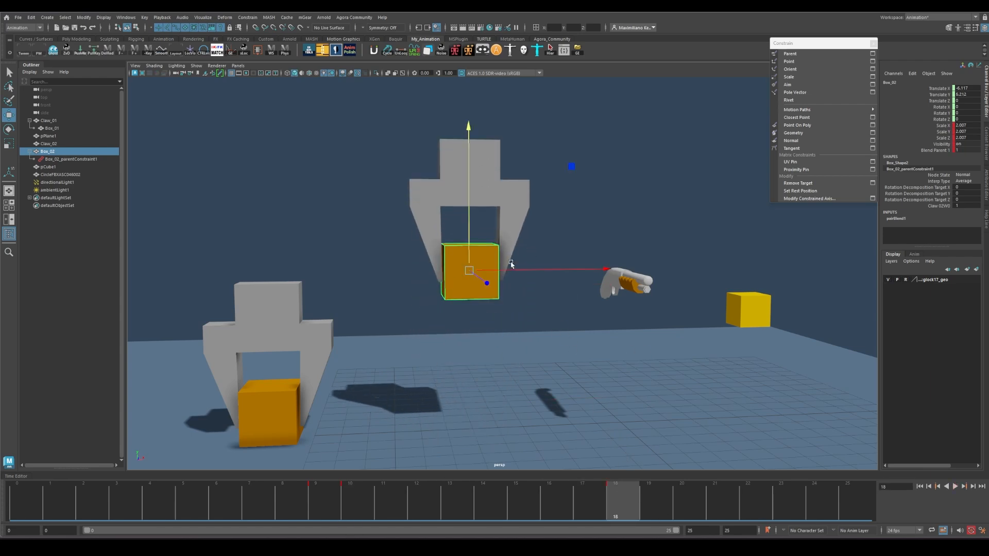
pyautogui.press('e')
pyautogui.moveTo(498, 379)
pyautogui.mouseDown()
pyautogui.moveTo(497, 312)
pyautogui.moveTo(560, 279)
pyautogui.moveTo(514, 388)
pyautogui.mouseUp()
pyautogui.click(404, 504)
pyautogui.moveTo(403, 505); pyautogui.dragTo(615, 507)
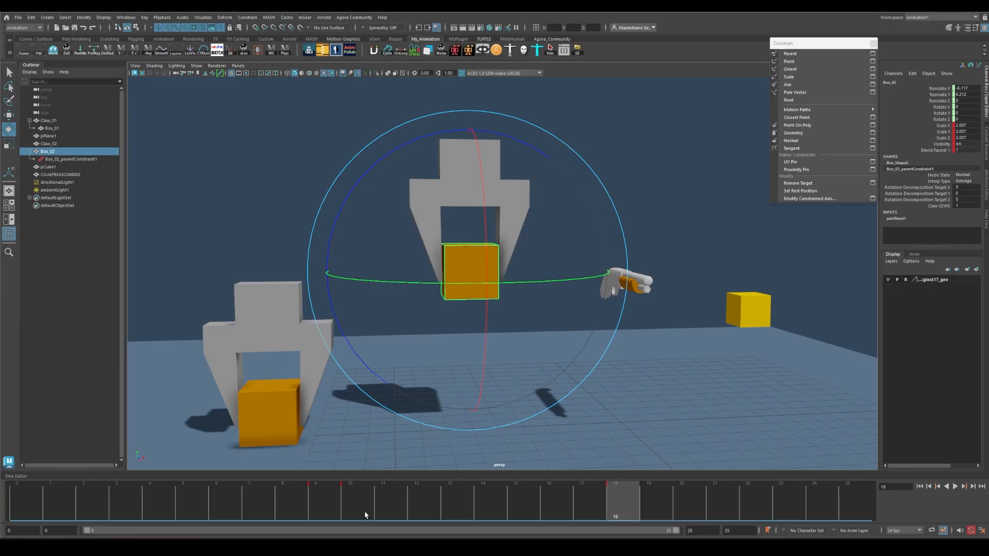
pyautogui.moveTo(365, 516); pyautogui.dragTo(616, 506)
# Try to move and rotate Box_02 away from Claw_02 at frame 18, and scrub the timeline to test the new pose.
pyautogui.press('w')
pyautogui.moveTo(570, 165); pyautogui.dragTo(806, 95, button='middle')
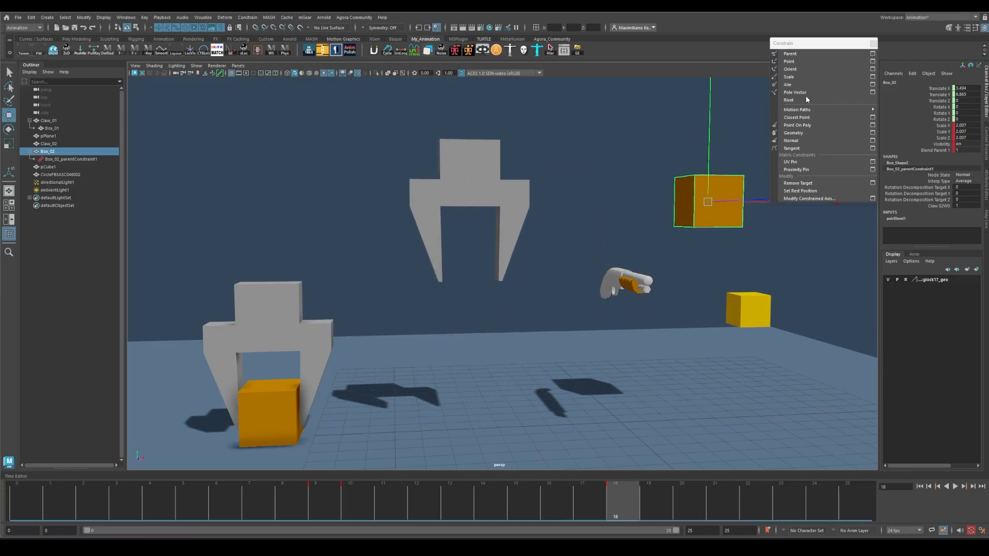
pyautogui.press('e')
pyautogui.moveTo(695, 172); pyautogui.dragTo(697, 154, button='middle')
pyautogui.press('w')
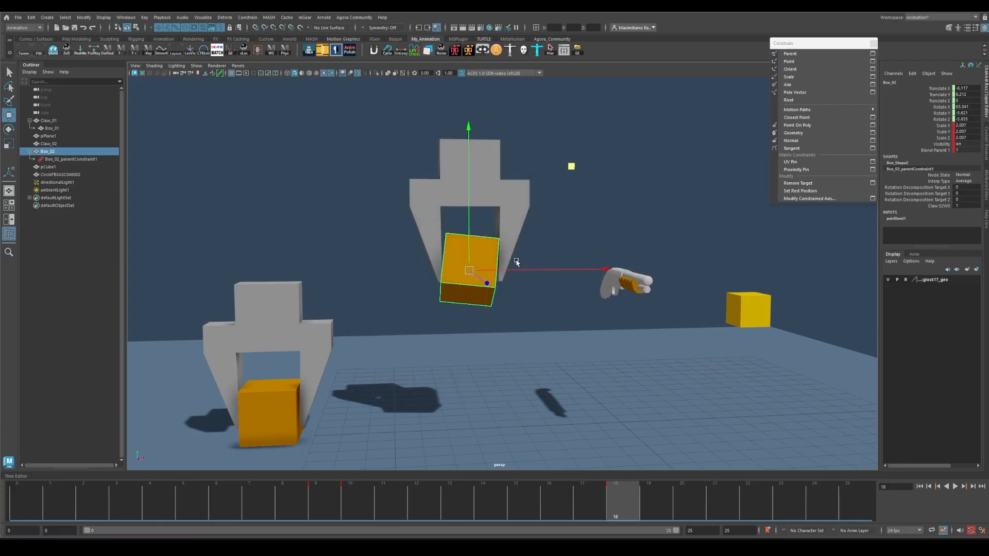
pyautogui.moveTo(572, 163); pyautogui.dragTo(784, 225, button='middle')
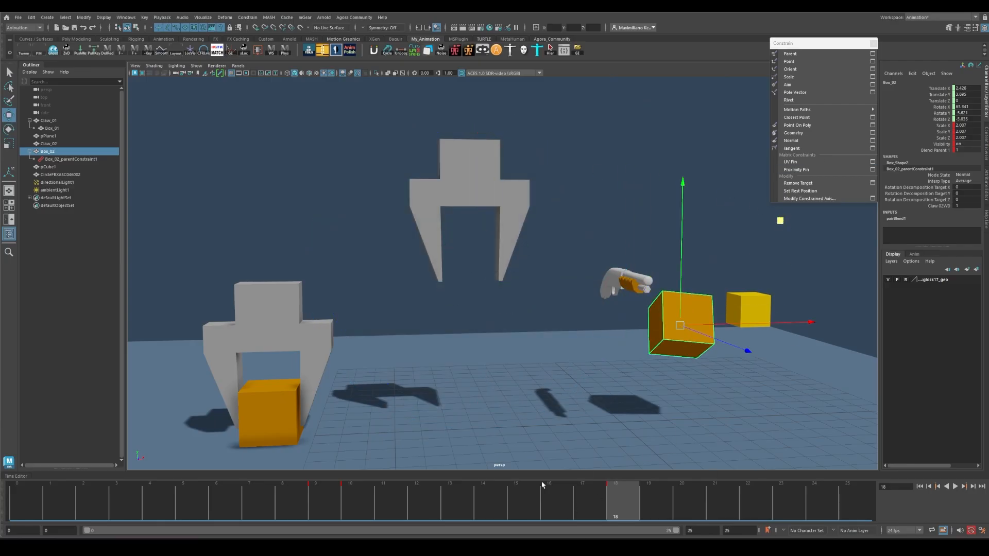
pyautogui.moveTo(363, 503); pyautogui.dragTo(650, 470)
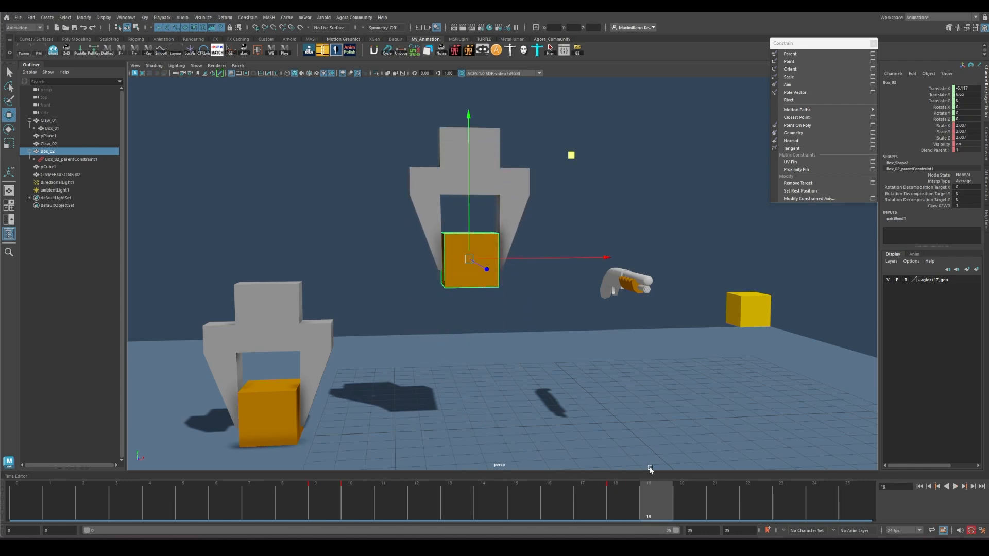
pyautogui.moveTo(629, 503)
pyautogui.mouseDown()
pyautogui.moveTo(385, 496)
pyautogui.moveTo(389, 480)
pyautogui.moveTo(617, 500)
pyautogui.mouseUp()
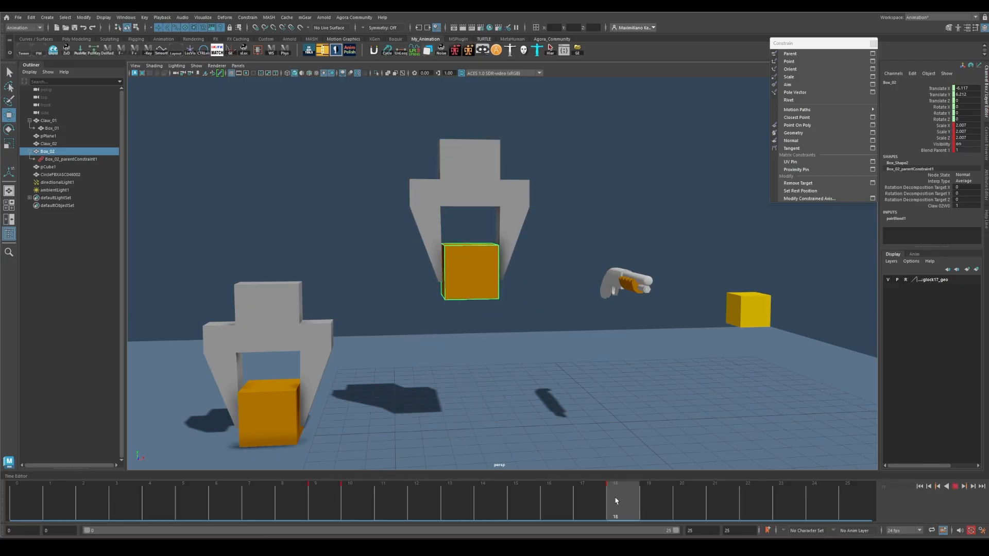
# Duplicate Claw_01 with its parented box and move the copy along X to about -21.2, beside the original.
pyautogui.keyDown('alt'); pyautogui.moveTo(347, 263); pyautogui.dragTo(393, 194); pyautogui.keyUp('alt')
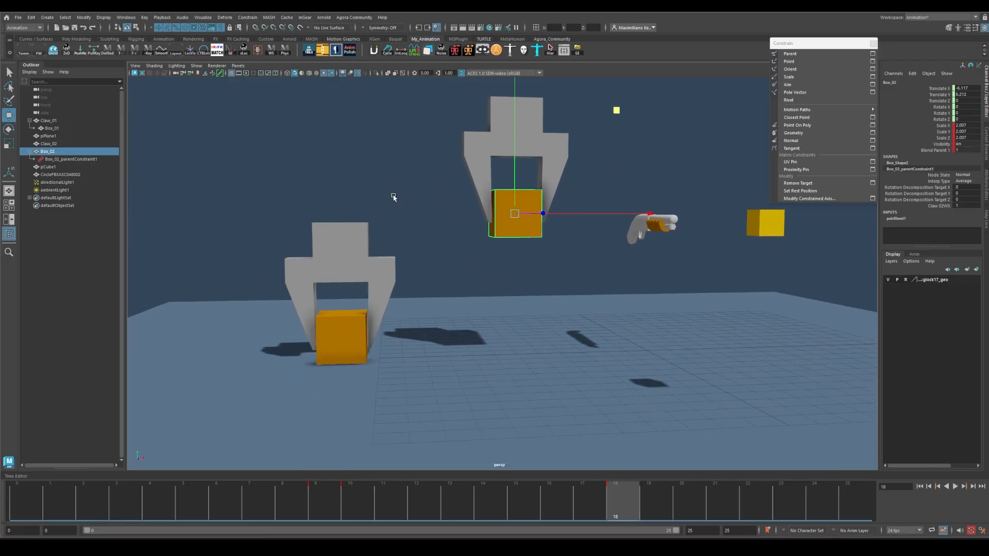
pyautogui.click(375, 243)
pyautogui.click(349, 273)
pyautogui.keyDown('alt'); pyautogui.moveTo(349, 273); pyautogui.dragTo(397, 169); pyautogui.keyUp('alt')
pyautogui.hotkey('ctrl', 'd')
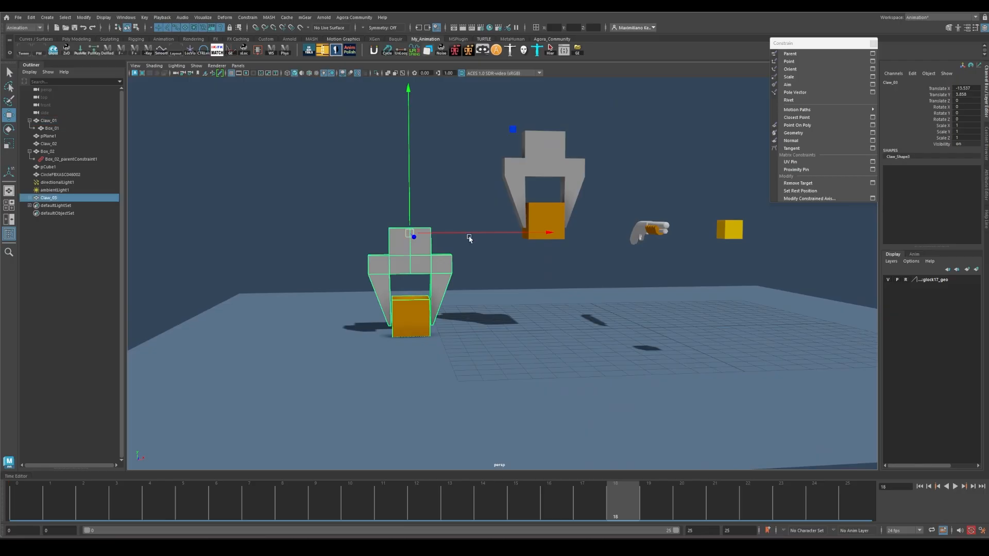
pyautogui.moveTo(491, 233); pyautogui.dragTo(349, 243)
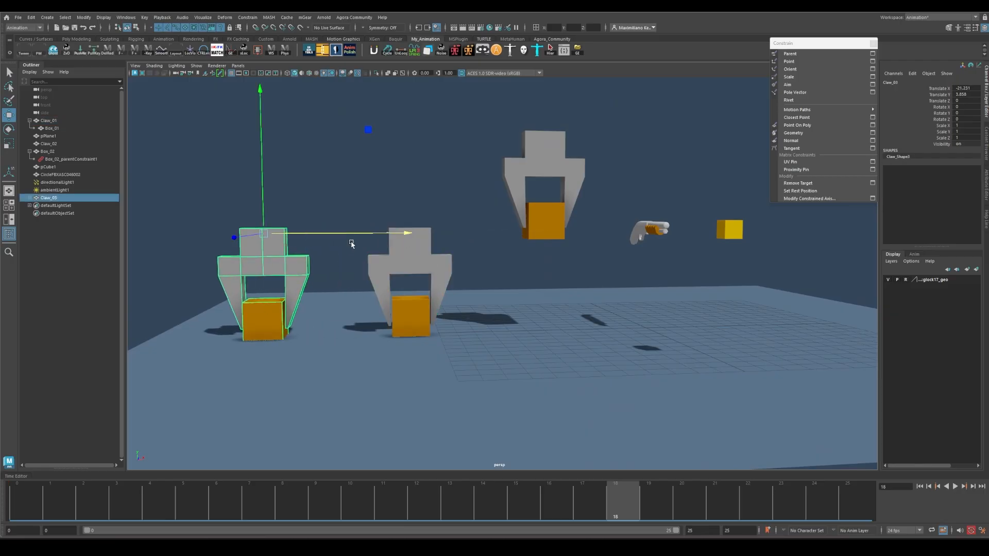
# Unparent the duplicated box from the Claw_03 copy.
pyautogui.keyDown('alt'); pyautogui.moveTo(275, 187); pyautogui.dragTo(354, 215); pyautogui.keyUp('alt')
pyautogui.press('q')
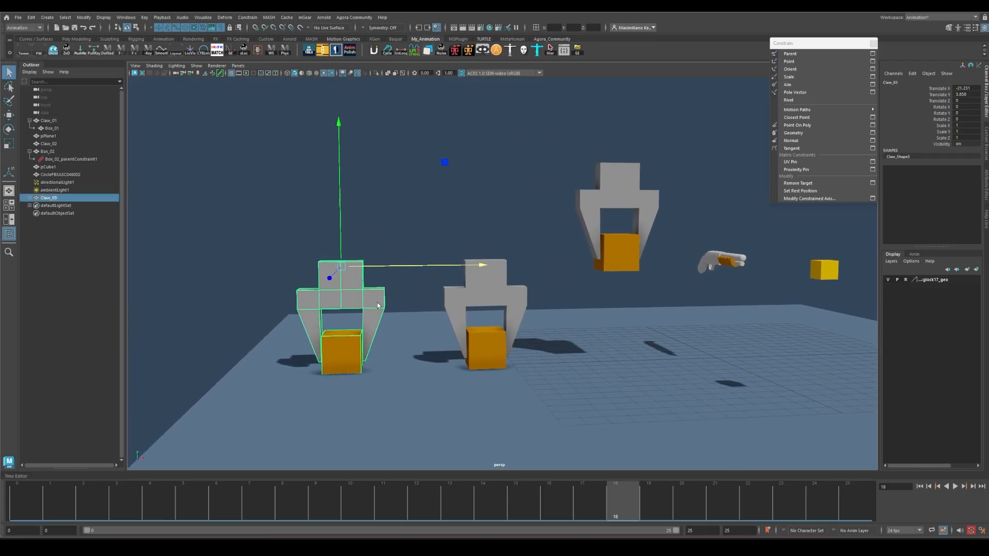
pyautogui.click(335, 354)
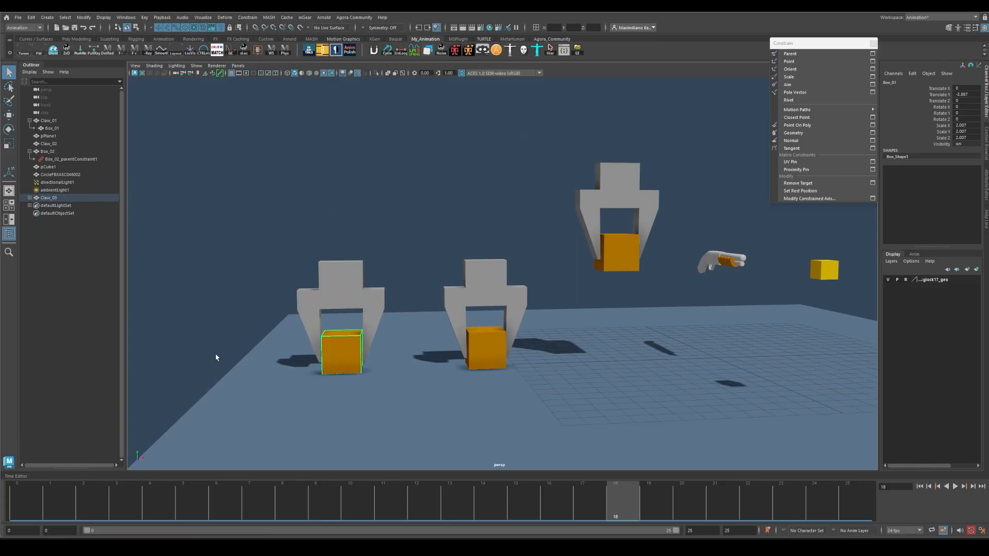
pyautogui.hotkey('shift', 'p')
pyautogui.click(221, 267)
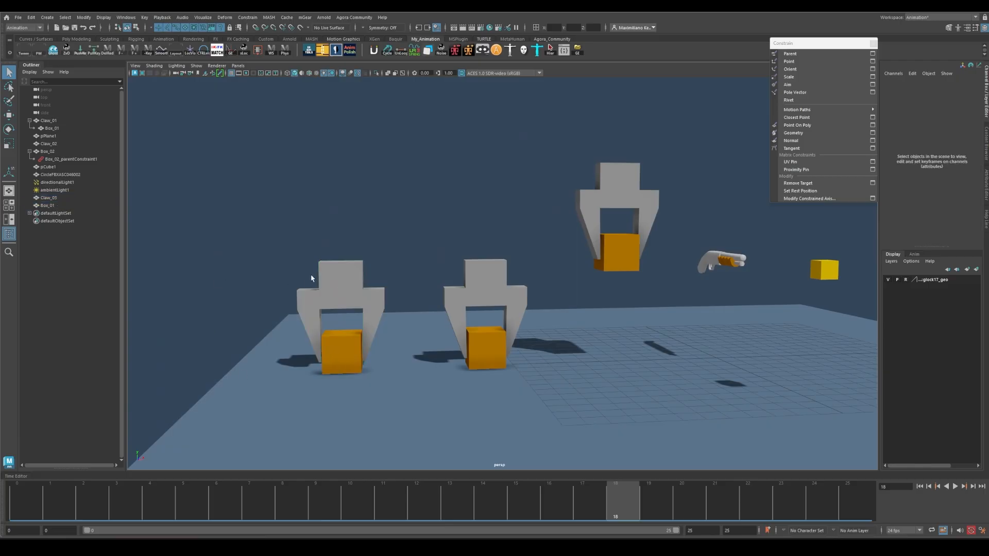
# Select Claw_03 and its box in turn to check they are separate, and raise Claw_03 straight up above the box.
pyautogui.click(334, 288)
pyautogui.click(341, 356)
pyautogui.click(347, 282)
pyautogui.click(330, 361)
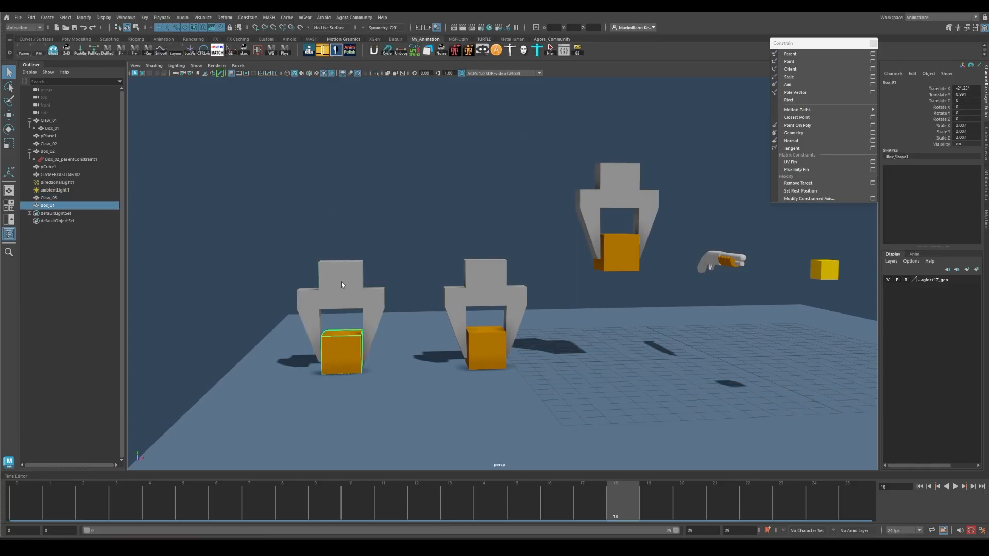
pyautogui.click(341, 282)
pyautogui.click(341, 340)
pyautogui.click(357, 280)
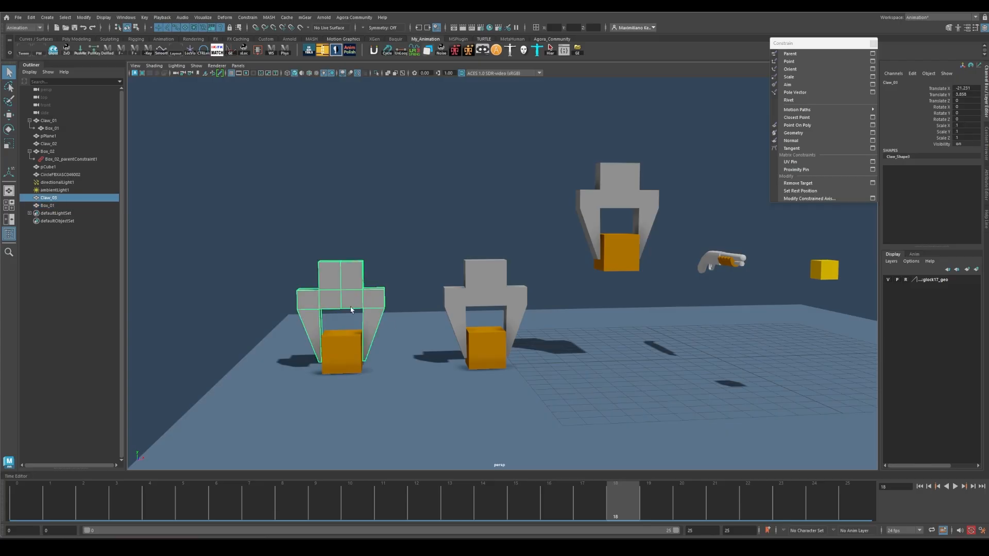
pyautogui.press('w')
pyautogui.moveTo(341, 219); pyautogui.dragTo(351, 99)
pyautogui.click(414, 285)
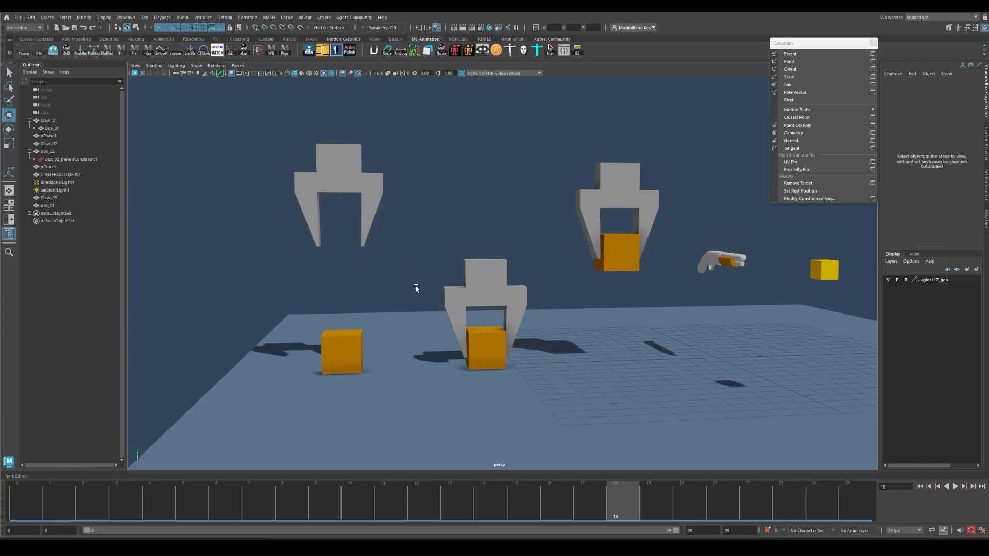
# Create a locator and place it between Claw_03 and Claw_01 at about X -18.1, Y 4.9.
pyautogui.keyDown('alt'); pyautogui.moveTo(415, 285); pyautogui.dragTo(448, 292, button='middle'); pyautogui.keyUp('alt')
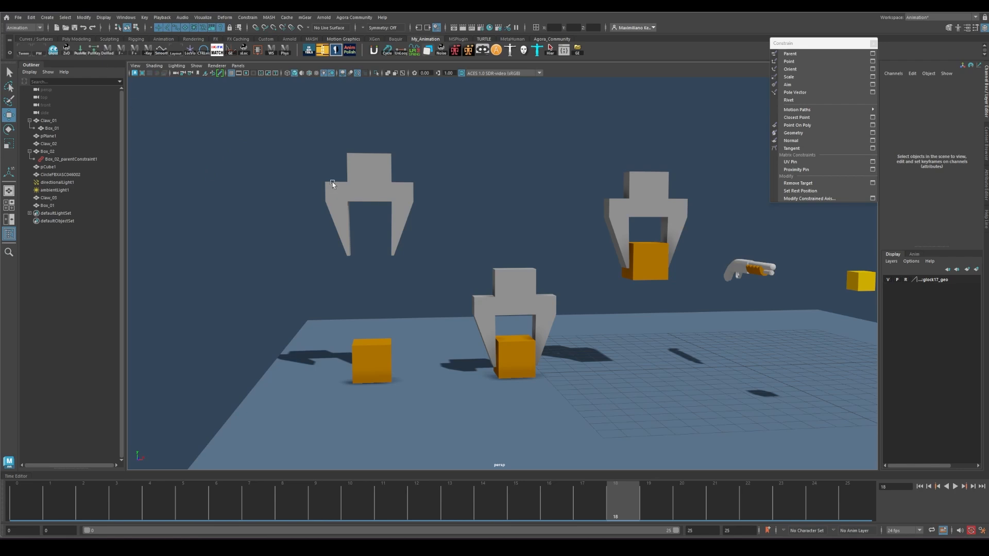
pyautogui.click(47, 17)
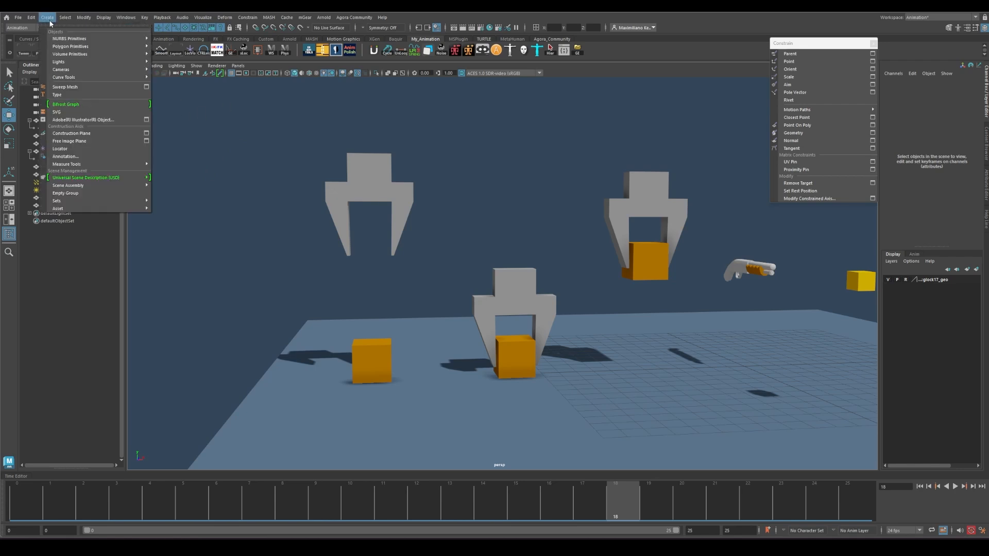
pyautogui.click(64, 148)
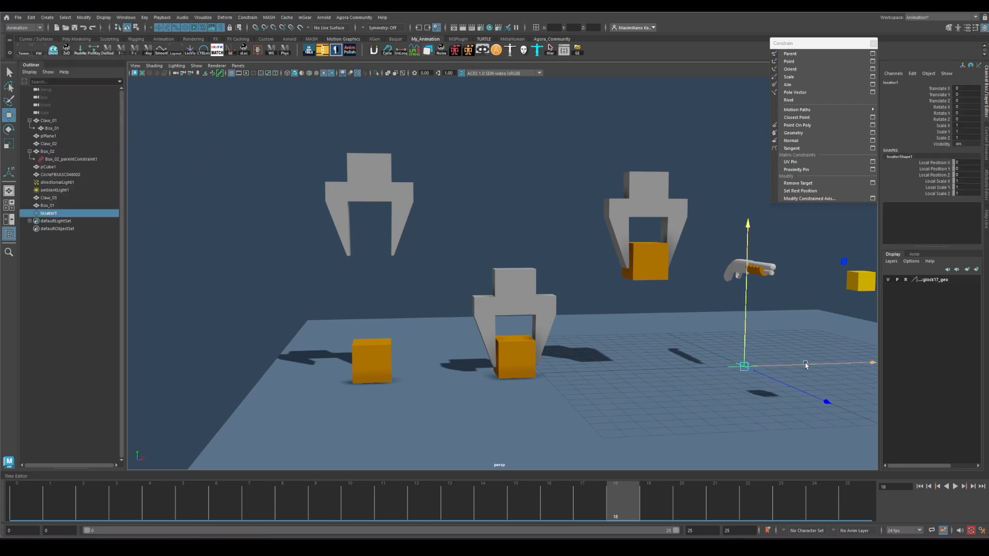
pyautogui.moveTo(805, 362); pyautogui.dragTo(494, 367)
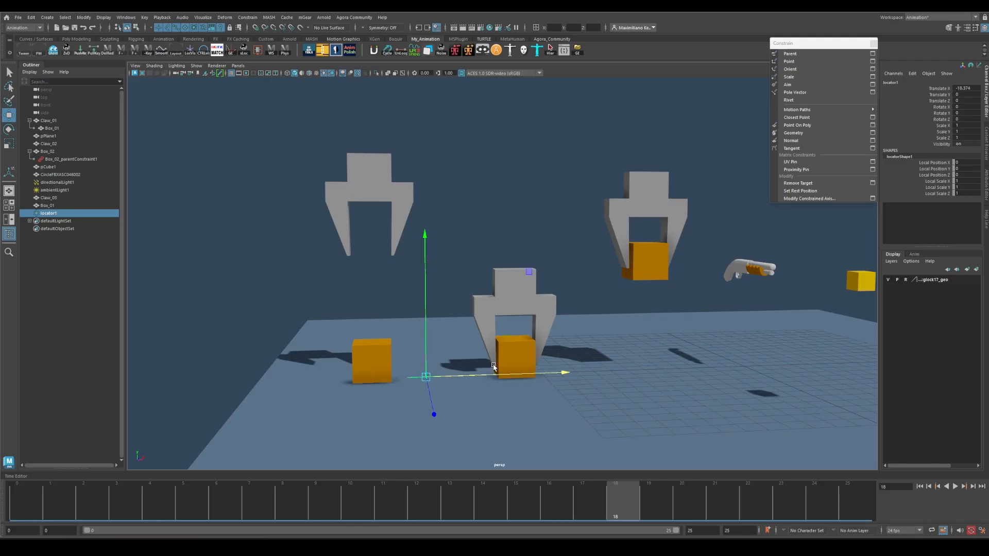
pyautogui.moveTo(527, 270); pyautogui.dragTo(532, 188, button='middle')
pyautogui.press('q')
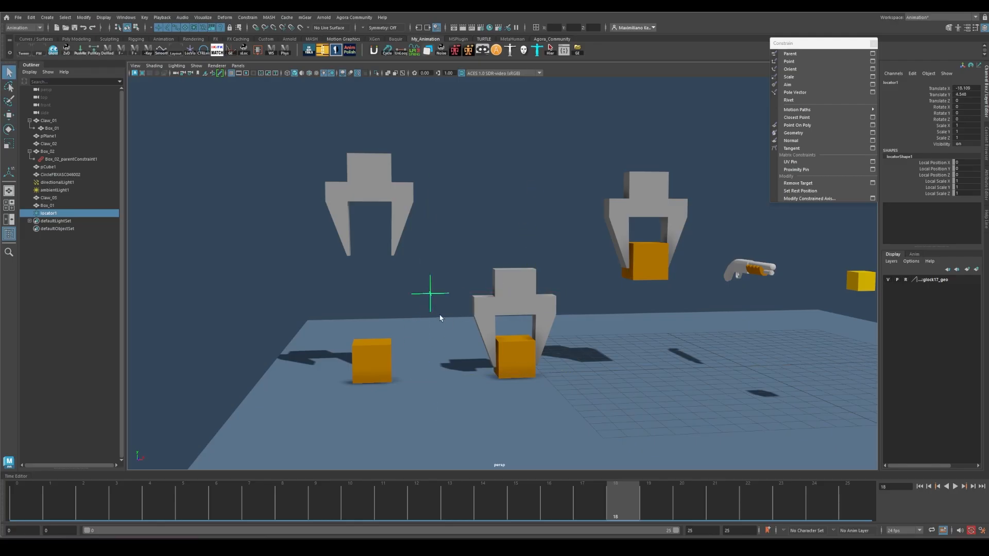
pyautogui.scroll(2, 456, 335)
pyautogui.scroll(5, 456, 336)
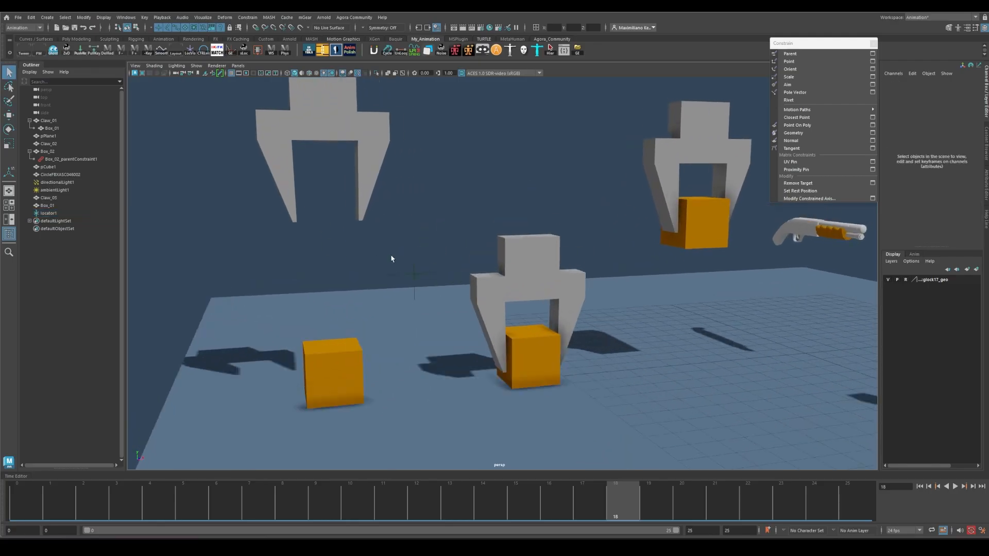
pyautogui.keyDown('alt'); pyautogui.moveTo(433, 275); pyautogui.dragTo(425, 263, button='middle'); pyautogui.keyUp('alt')
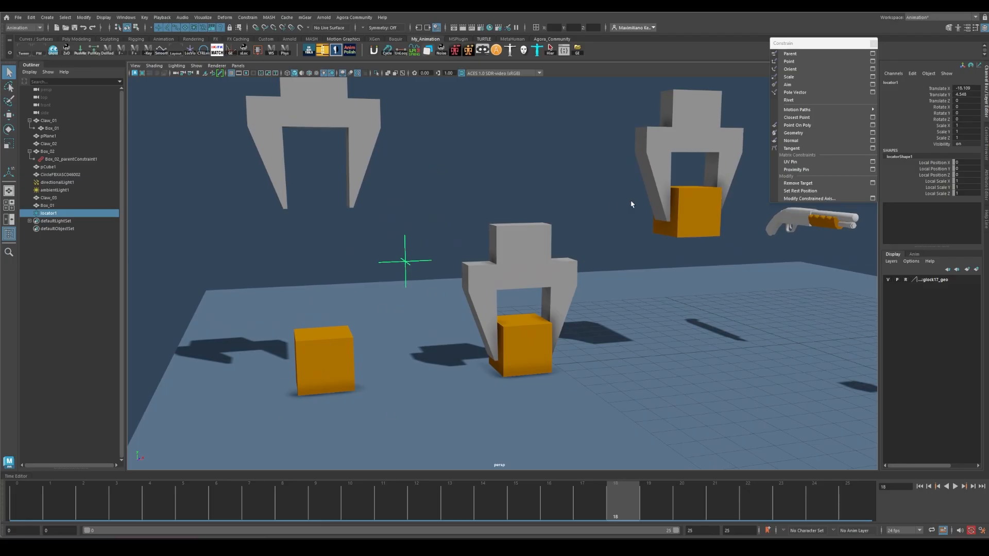
# Examine the locator and the loose box below Claw_03 from several angles, with the Constrain menu moved out of the way.
pyautogui.moveTo(809, 45)
pyautogui.mouseDown()
pyautogui.moveTo(805, 30)
pyautogui.moveTo(816, 22)
pyautogui.moveTo(817, 35)
pyautogui.mouseUp()
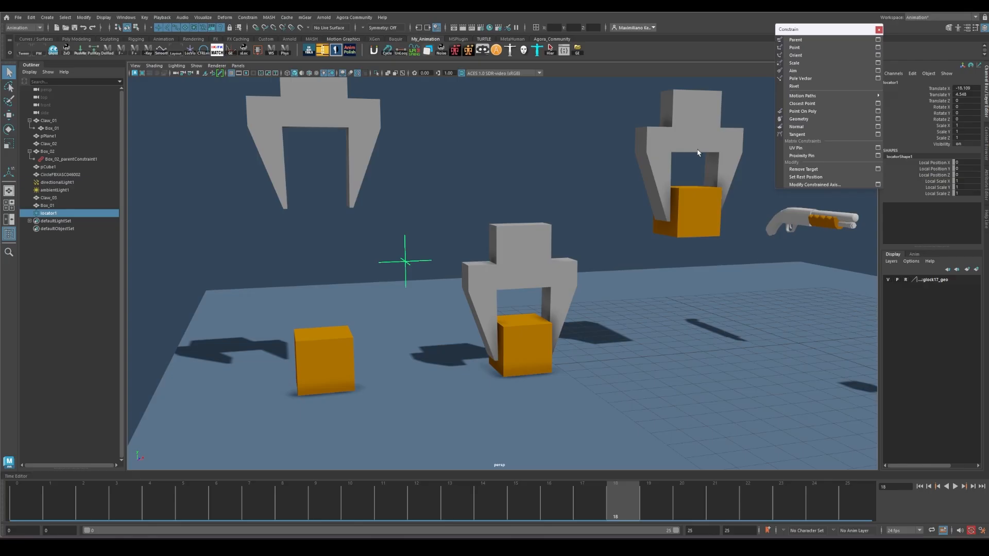
pyautogui.moveTo(462, 218)
pyautogui.keyDown('alt'); pyautogui.mouseDown()
pyautogui.moveTo(486, 209)
pyautogui.moveTo(433, 203)
pyautogui.moveTo(463, 223)
pyautogui.mouseUp(); pyautogui.keyUp('alt')
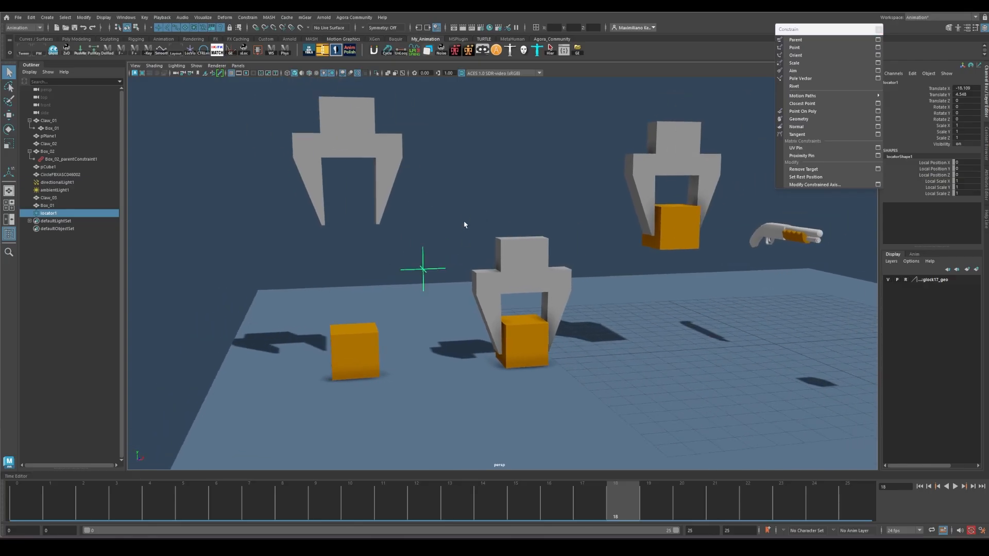
pyautogui.click(467, 185)
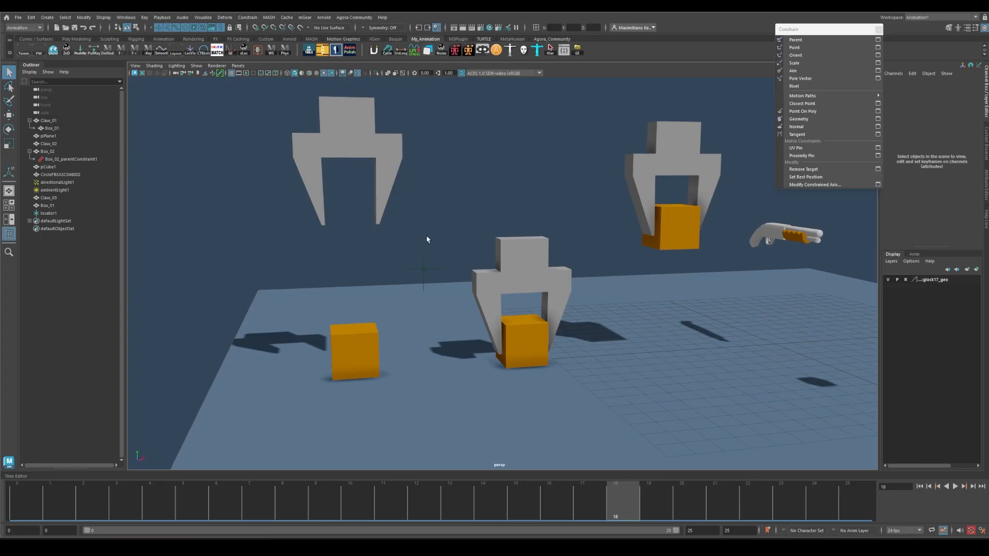
pyautogui.moveTo(414, 231); pyautogui.dragTo(431, 263)
pyautogui.click(450, 217)
pyautogui.click(444, 209)
pyautogui.keyDown('alt'); pyautogui.moveTo(358, 334); pyautogui.dragTo(366, 337); pyautogui.keyUp('alt')
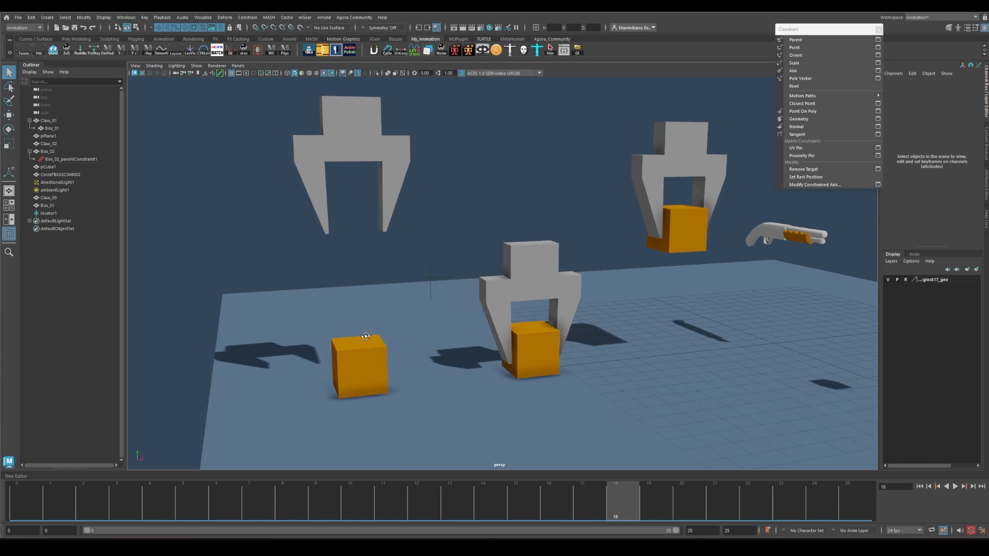
pyautogui.keyDown('alt'); pyautogui.moveTo(366, 338); pyautogui.dragTo(342, 305, button='middle'); pyautogui.keyUp('alt')
pyautogui.click(341, 316)
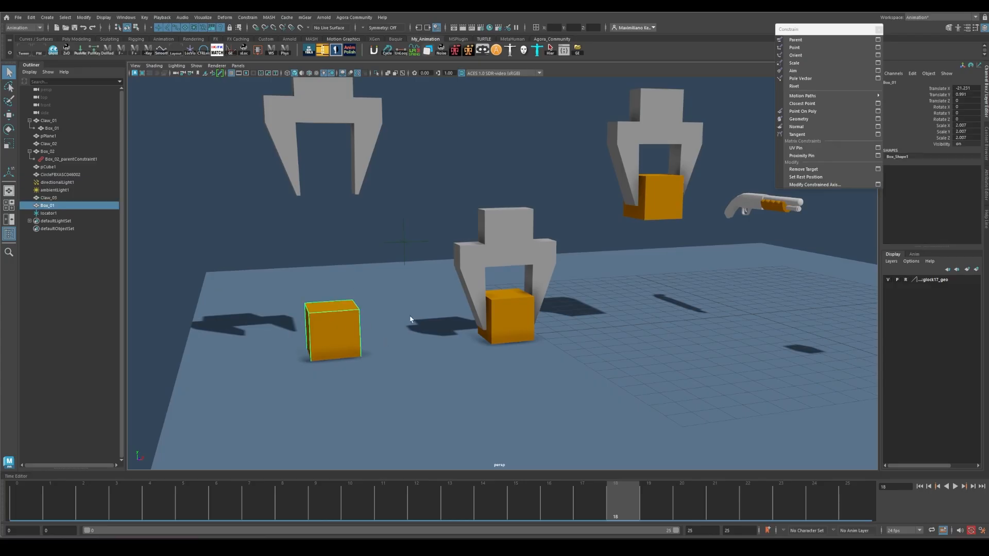
pyautogui.keyDown('alt'); pyautogui.moveTo(364, 257); pyautogui.dragTo(380, 268, button='middle'); pyautogui.keyUp('alt')
pyautogui.keyDown('alt'); pyautogui.moveTo(379, 268); pyautogui.dragTo(353, 274); pyautogui.keyUp('alt')
pyautogui.click(415, 240)
# Select the locator first and the box below Claw_03 last, and open the Align Objects options.
pyautogui.moveTo(416, 239); pyautogui.dragTo(408, 268)
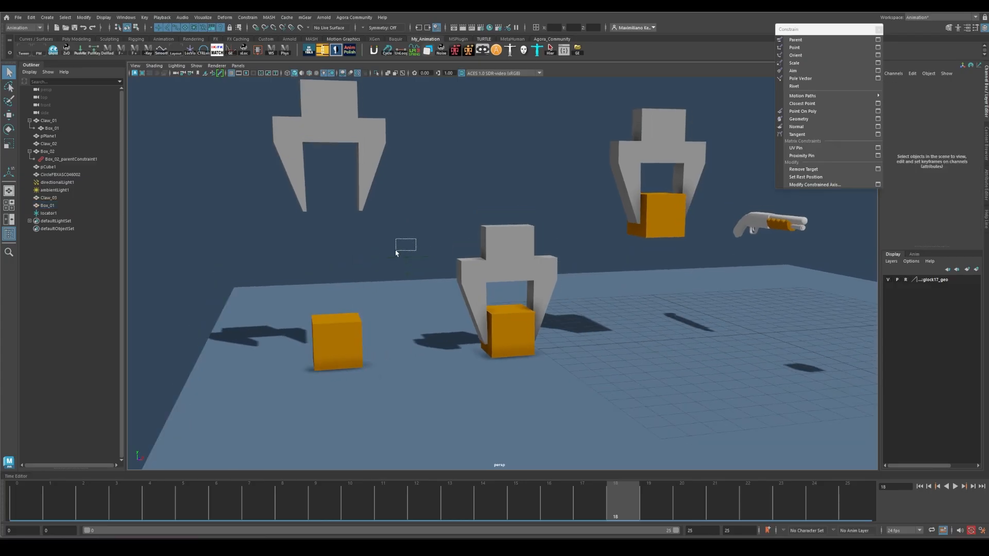
pyautogui.keyDown('shift'); pyautogui.click(341, 339); pyautogui.keyUp('shift')
pyautogui.click(349, 283)
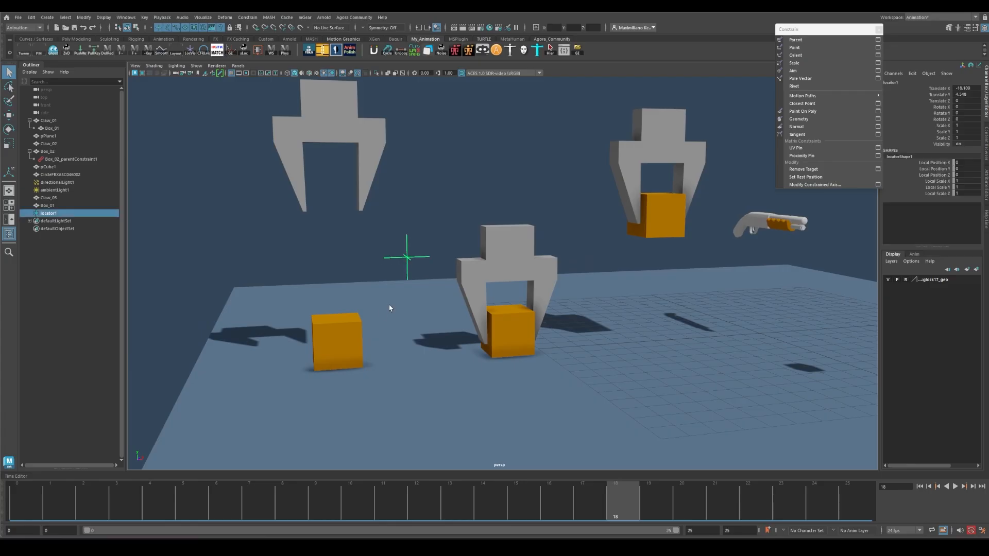
pyautogui.keyDown('shift'); pyautogui.click(337, 341); pyautogui.keyUp('shift')
pyautogui.click(82, 19)
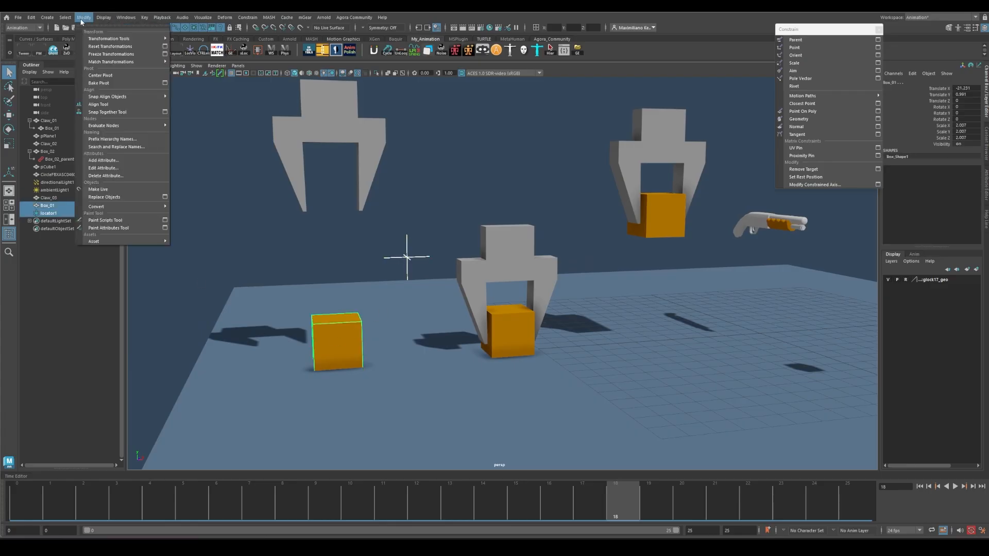
pyautogui.click(295, 262)
pyautogui.moveTo(365, 253); pyautogui.dragTo(435, 269)
pyautogui.keyDown('shift'); pyautogui.click(340, 340); pyautogui.keyUp('shift')
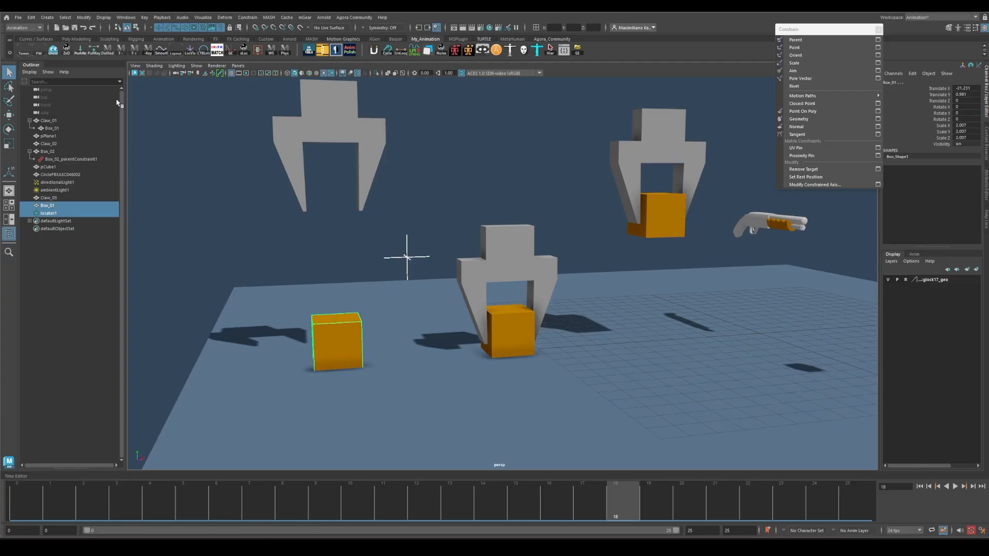
pyautogui.click(82, 17)
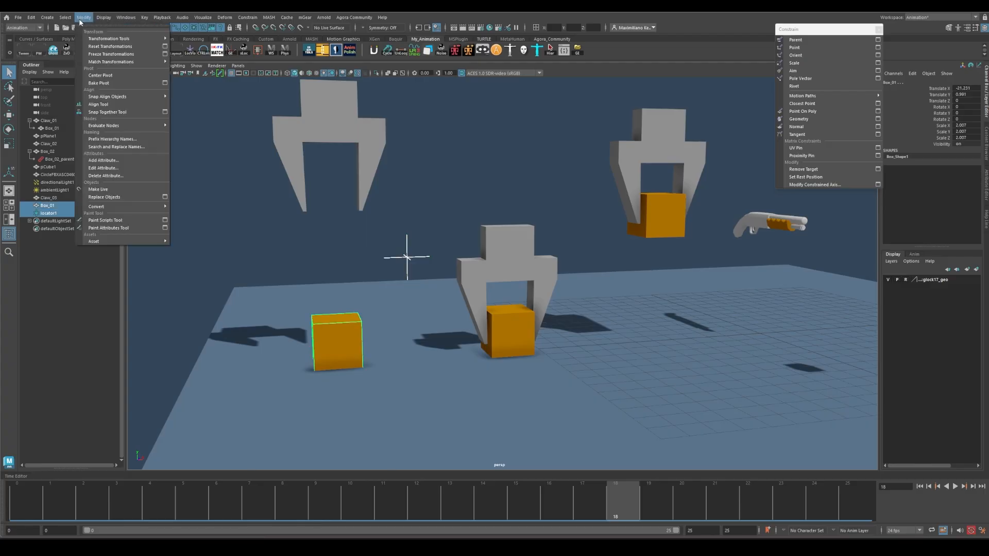
pyautogui.moveTo(120, 100)
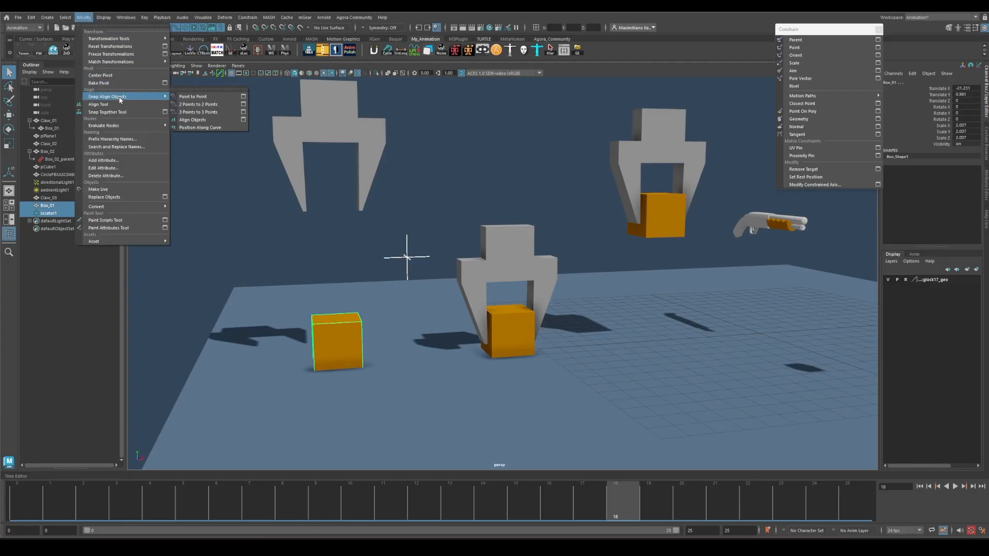
pyautogui.click(245, 120)
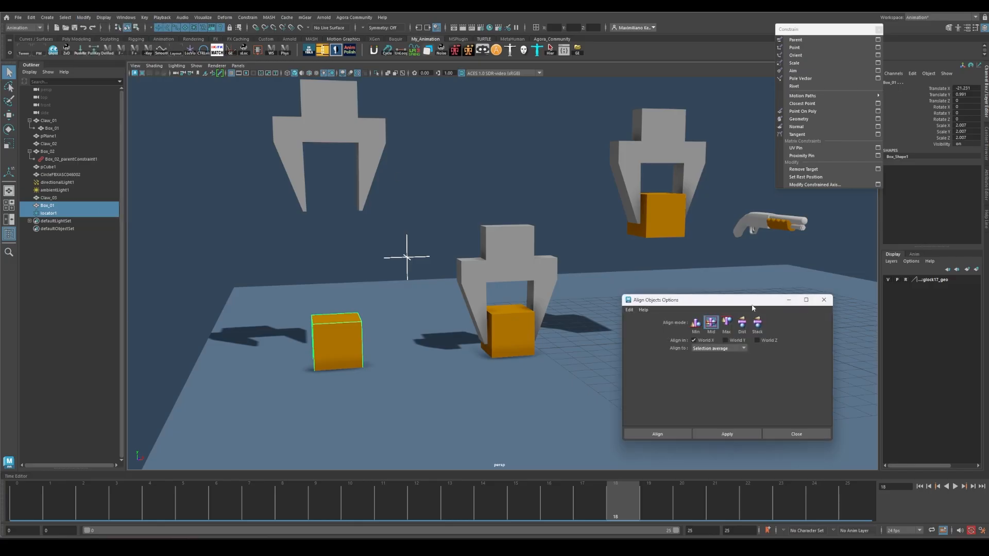
# Align the locator to the last selected object, the box, using Mid mode in World X, Y and Z.
pyautogui.moveTo(752, 302); pyautogui.dragTo(721, 277)
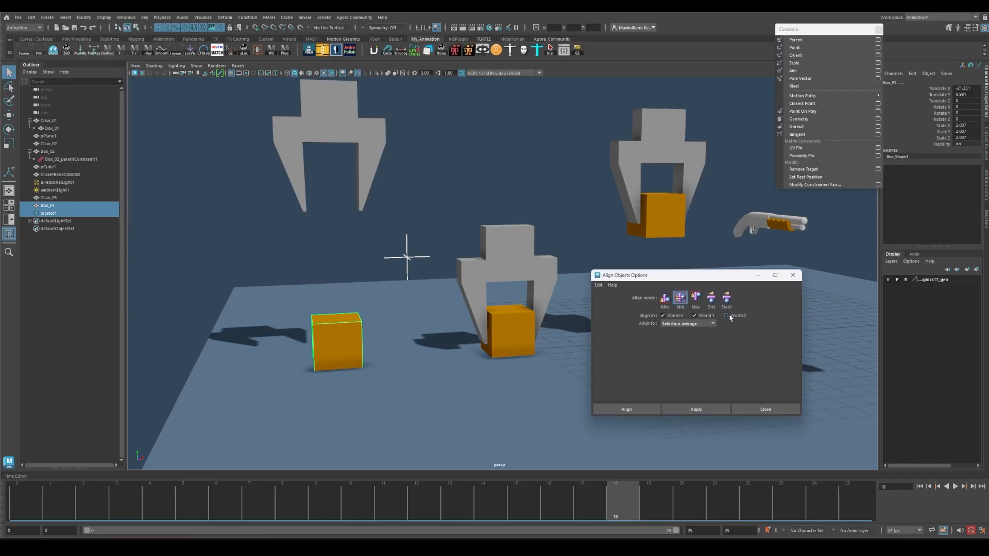
pyautogui.click(701, 323)
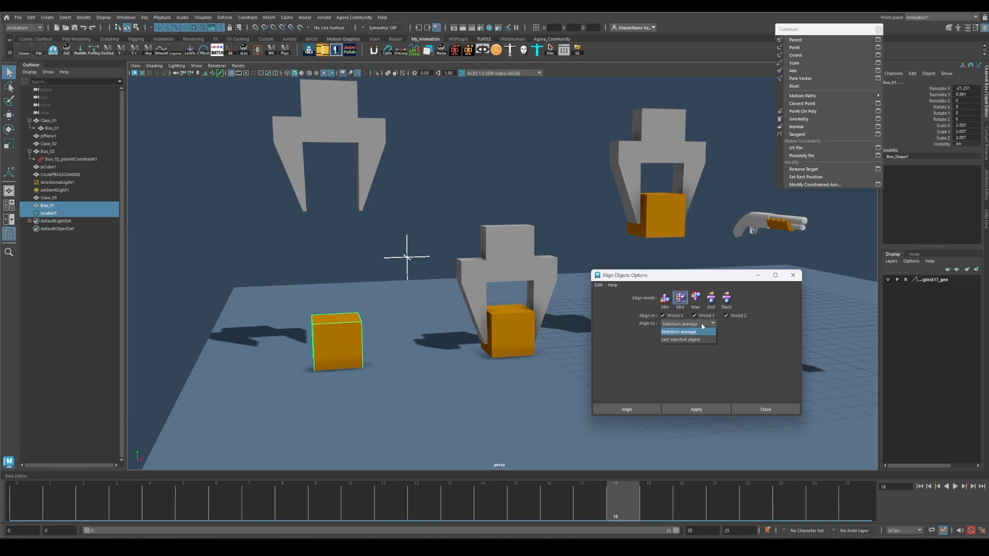
pyautogui.click(684, 340)
pyautogui.click(609, 409)
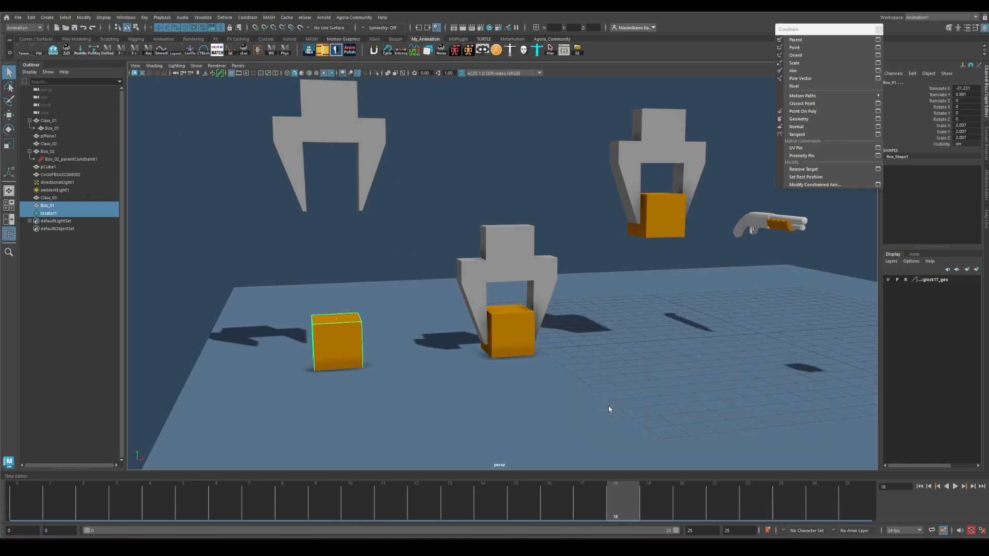
# Scale the locator uniformly to about 2.6 so that it extends beyond the box.
pyautogui.click(83, 262)
pyautogui.click(48, 212)
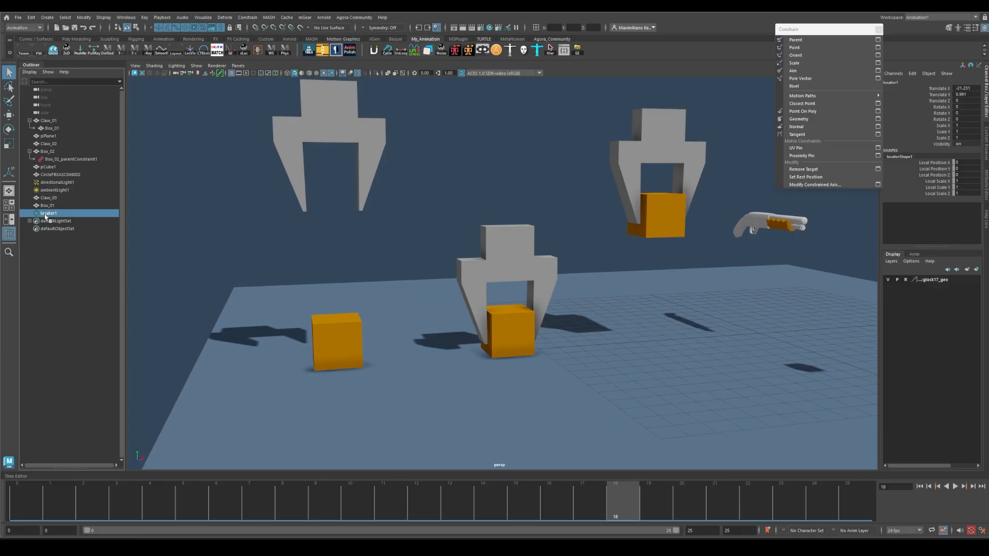
pyautogui.press('r')
pyautogui.moveTo(336, 341); pyautogui.dragTo(401, 299)
pyautogui.press('q')
pyautogui.keyDown('alt'); pyautogui.moveTo(382, 295); pyautogui.dragTo(421, 304, button='middle'); pyautogui.keyUp('alt')
pyautogui.click(503, 237)
pyautogui.keyDown('alt'); pyautogui.moveTo(409, 345); pyautogui.dragTo(437, 290); pyautogui.keyUp('alt')
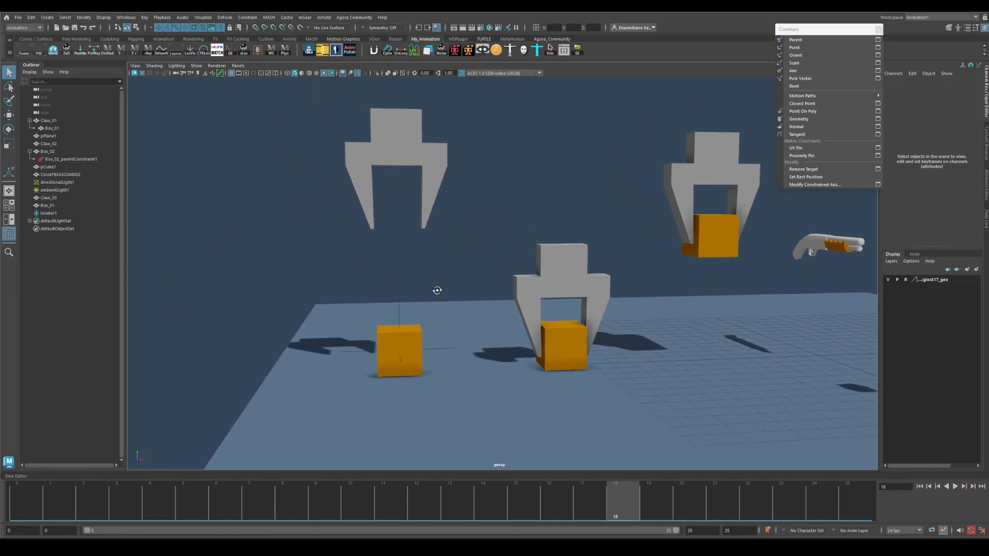
pyautogui.click(400, 302)
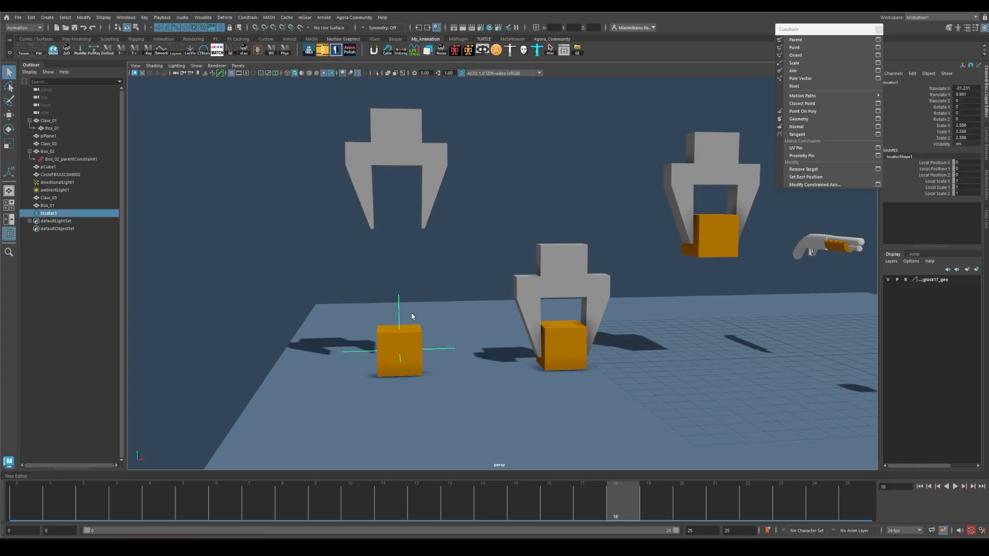
# Lower Claw_03 straight down around the box to about Y 0.73.
pyautogui.click(396, 133)
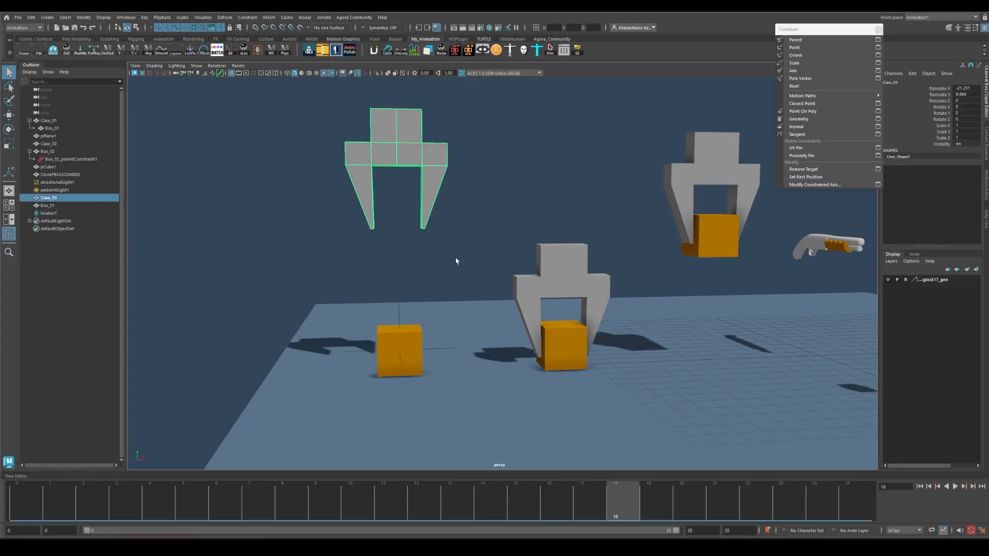
pyautogui.press('w')
pyautogui.moveTo(400, 78); pyautogui.dragTo(422, 218)
pyautogui.click(427, 220)
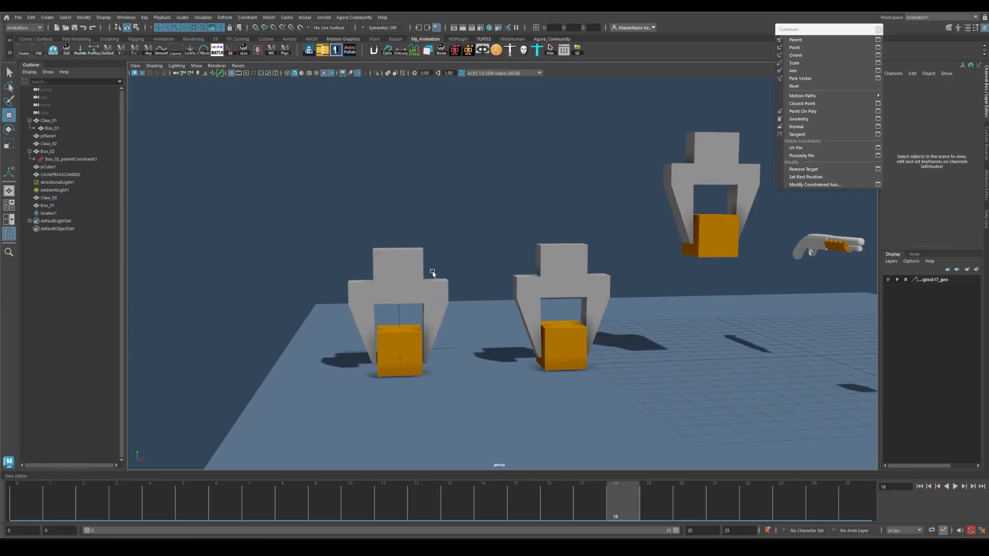
# Parent the locator to Claw_03 and expand the claw's hierarchy.
pyautogui.click(400, 317)
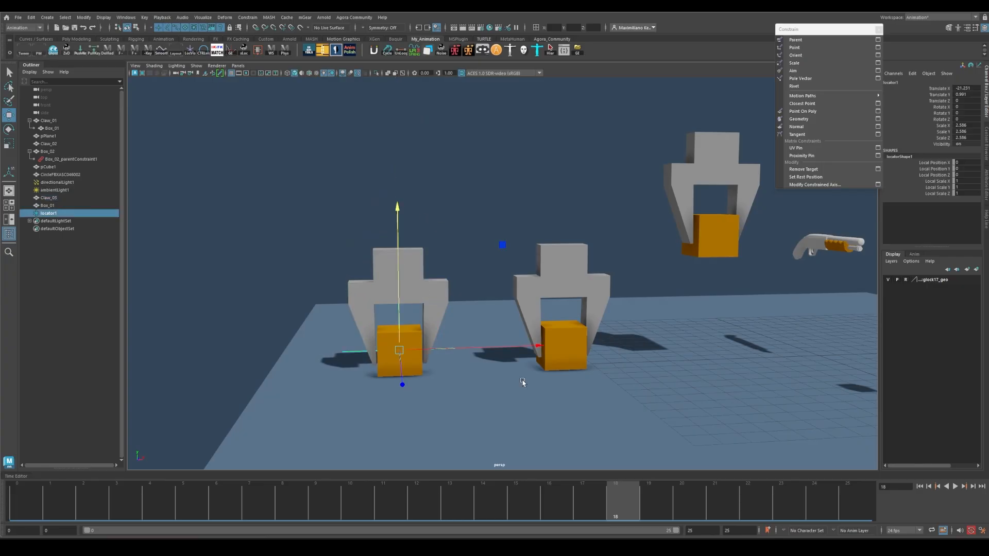
pyautogui.keyDown('shift'); pyautogui.click(415, 271); pyautogui.keyUp('shift')
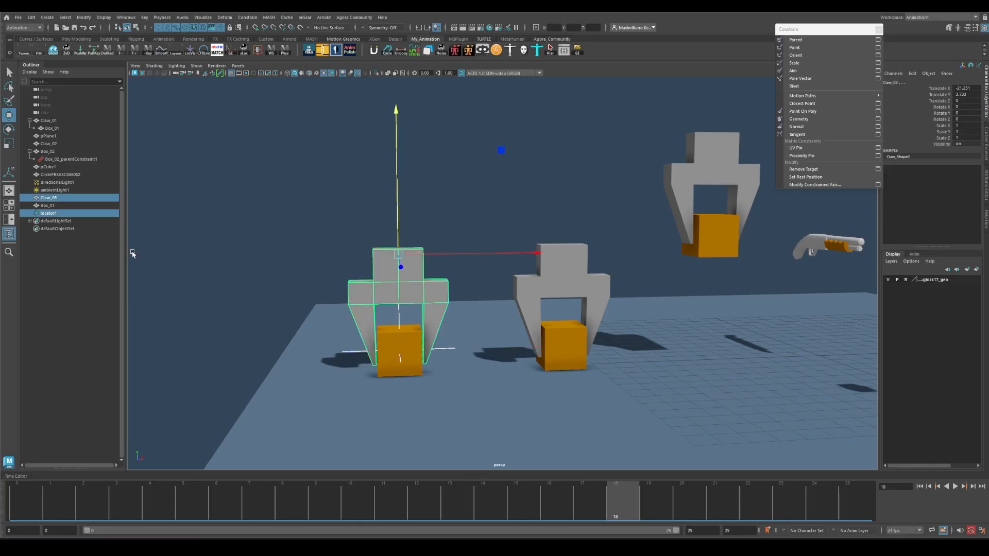
pyautogui.press('p')
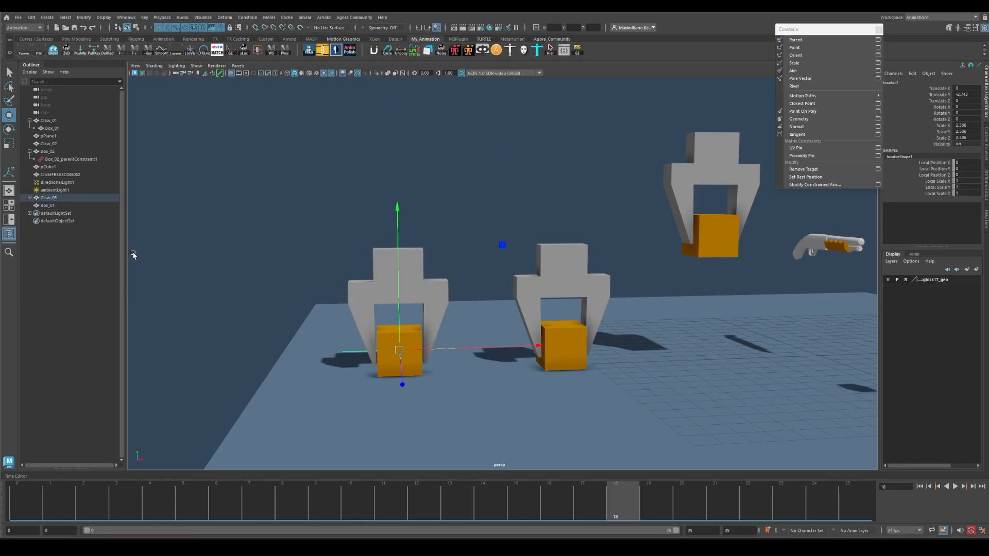
pyautogui.click(29, 198)
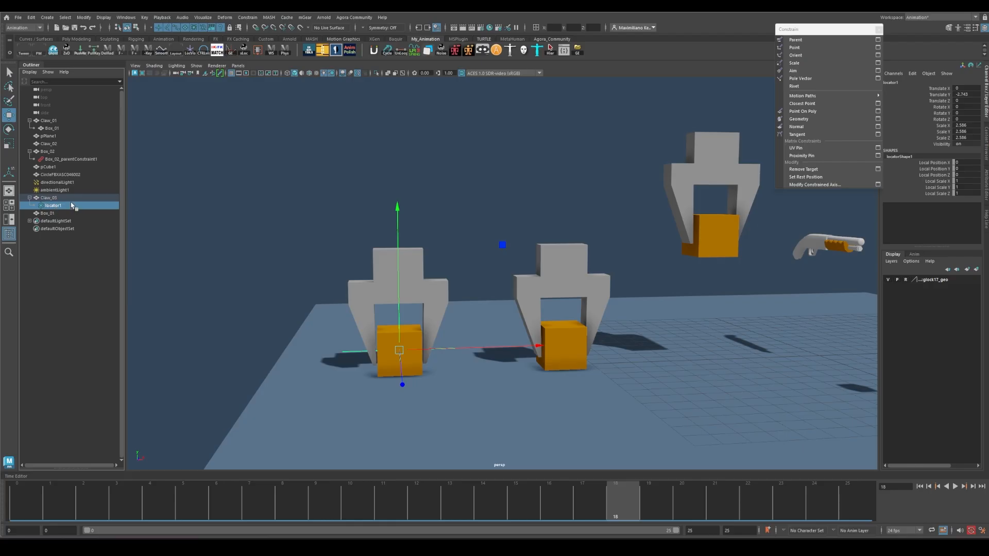
# Raise Claw_03 to about Y 10 to test whether the locator follows, and undo the move.
pyautogui.click(467, 150)
pyautogui.click(410, 258)
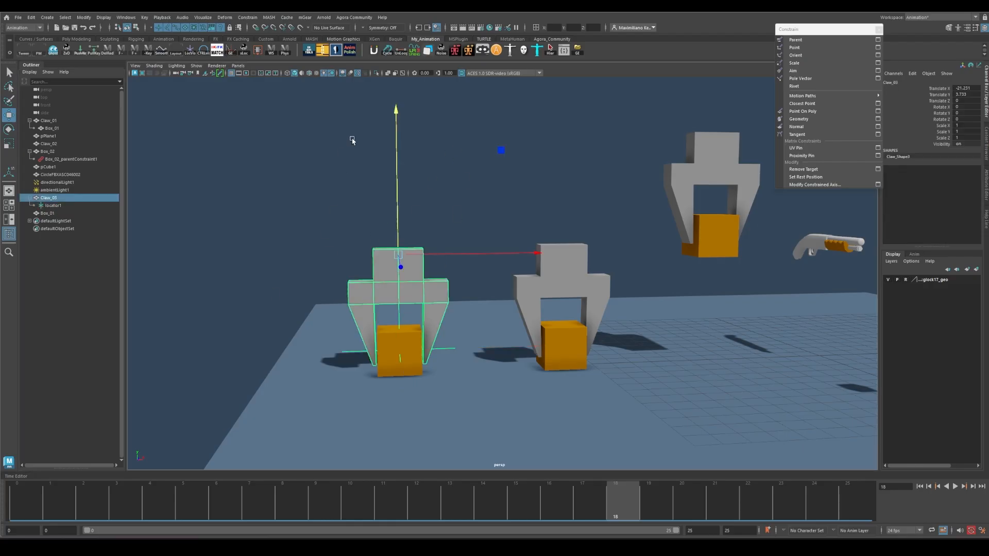
pyautogui.moveTo(387, 151); pyautogui.dragTo(417, 12, button='middle')
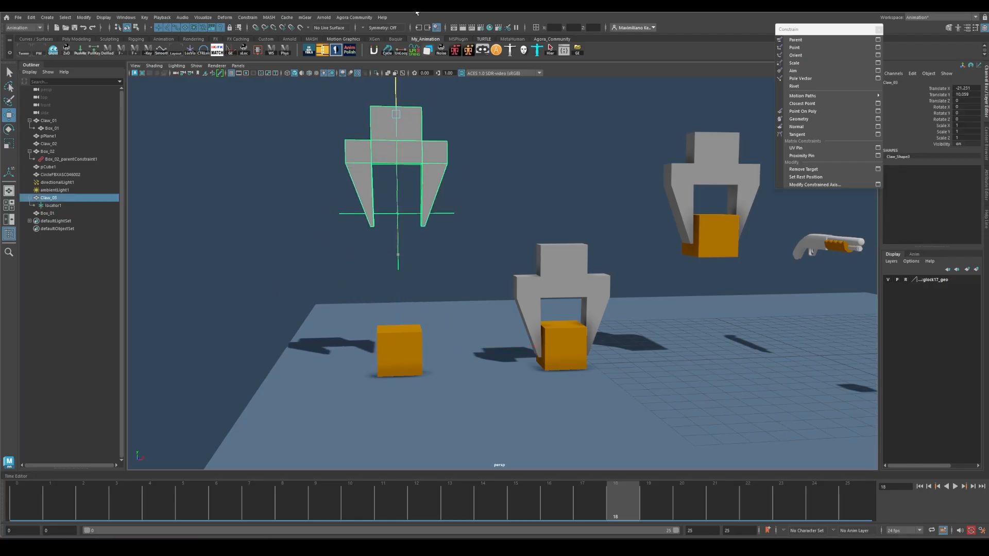
pyautogui.hotkey('ctrl', 'z')
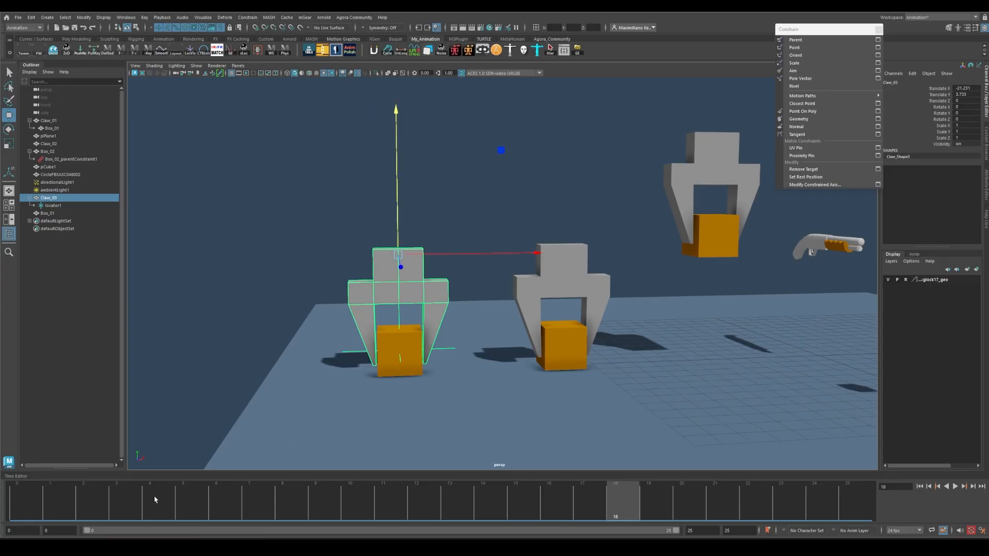
# Key Claw_03 raised to about Y 9.6 at frame 0 and lowered onto the box at about Y 0.6 at frame 10.
pyautogui.moveTo(149, 500); pyautogui.dragTo(3, 507)
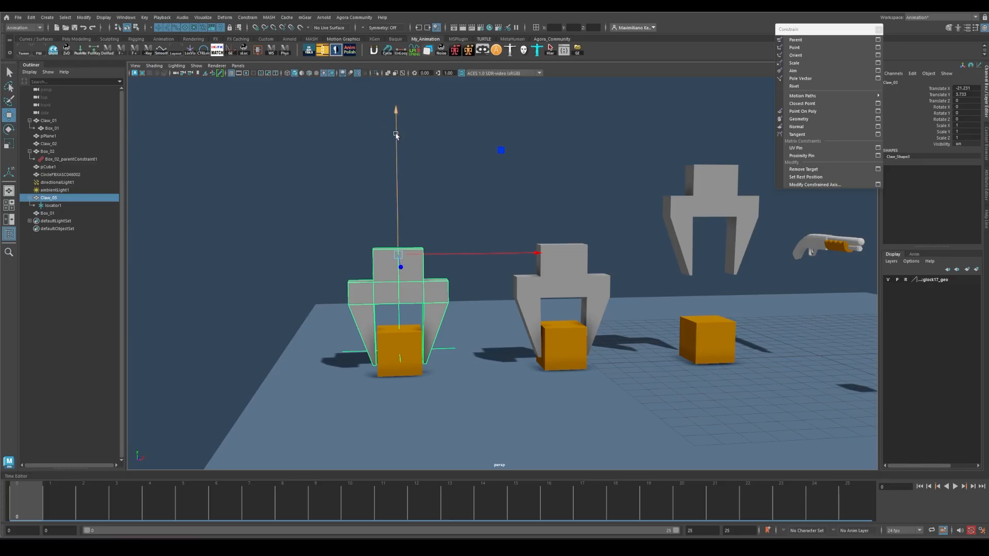
pyautogui.moveTo(397, 124); pyautogui.dragTo(415, 32)
pyautogui.press('s')
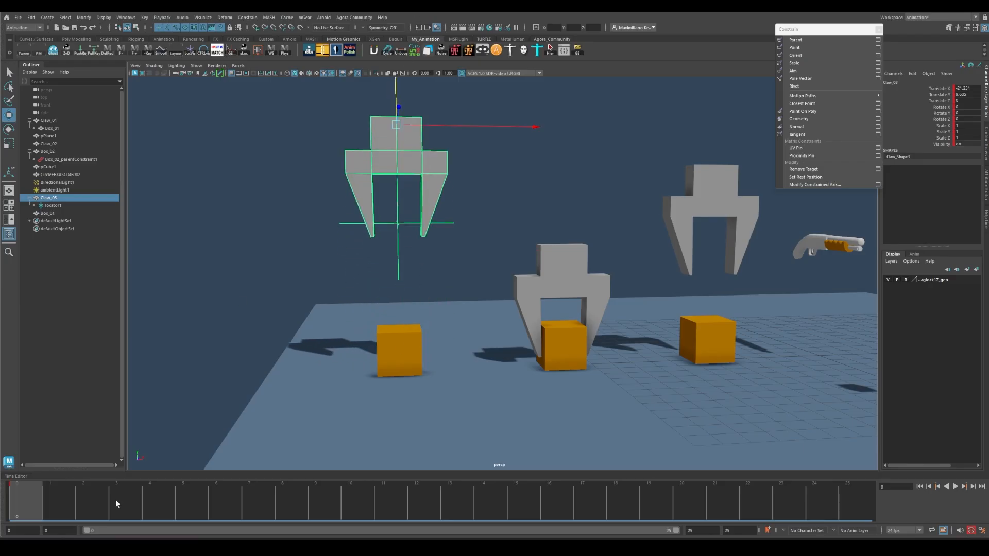
pyautogui.moveTo(116, 503); pyautogui.dragTo(350, 504)
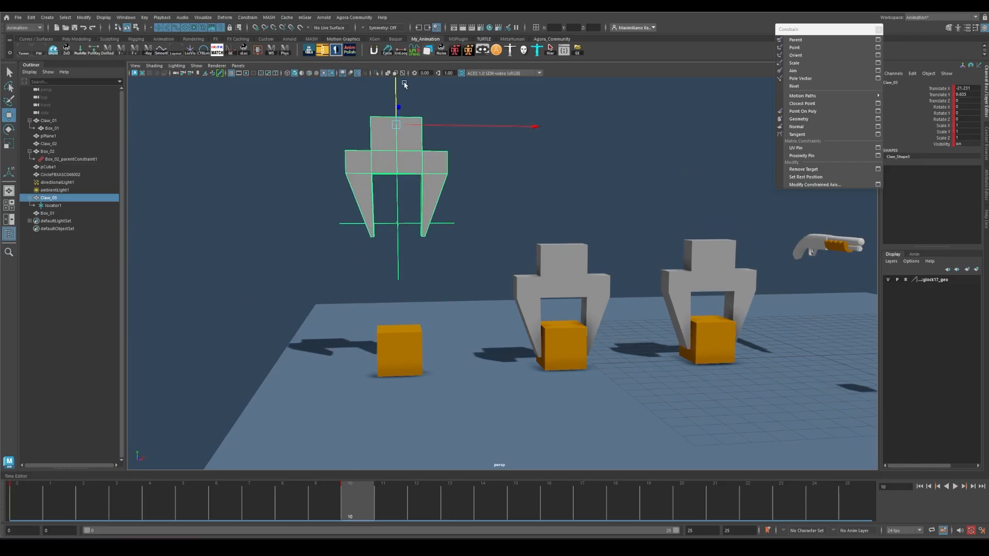
pyautogui.moveTo(404, 85); pyautogui.dragTo(424, 217)
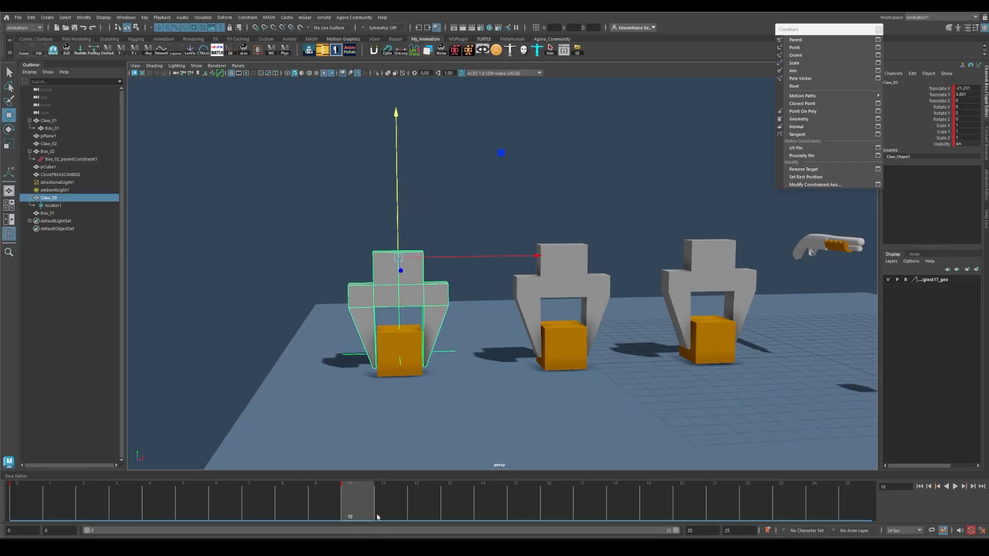
# Key Claw_03 raised to about Y 10.2 at frame 20, play the animation back and return to frame 0.
pyautogui.moveTo(377, 517); pyautogui.dragTo(681, 517)
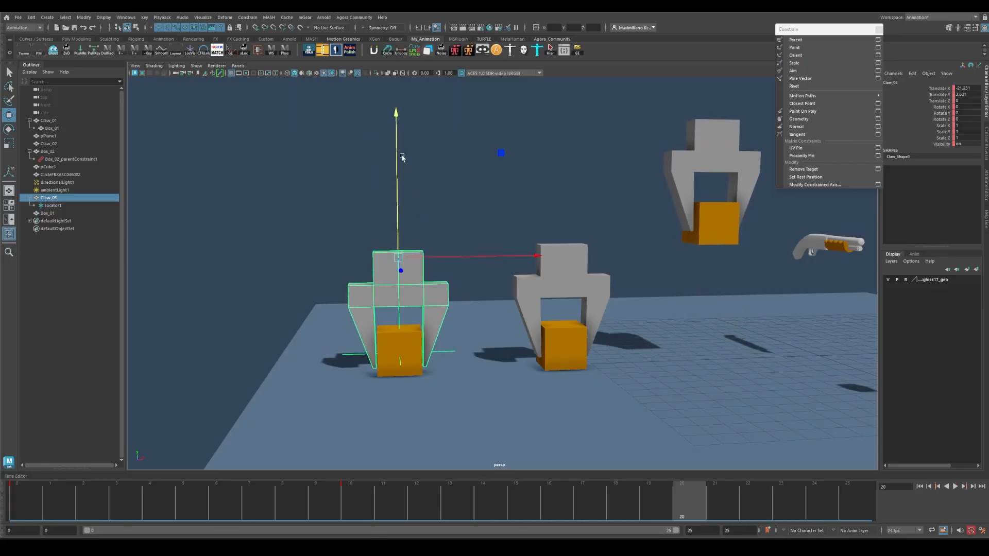
pyautogui.moveTo(402, 157); pyautogui.dragTo(384, 92)
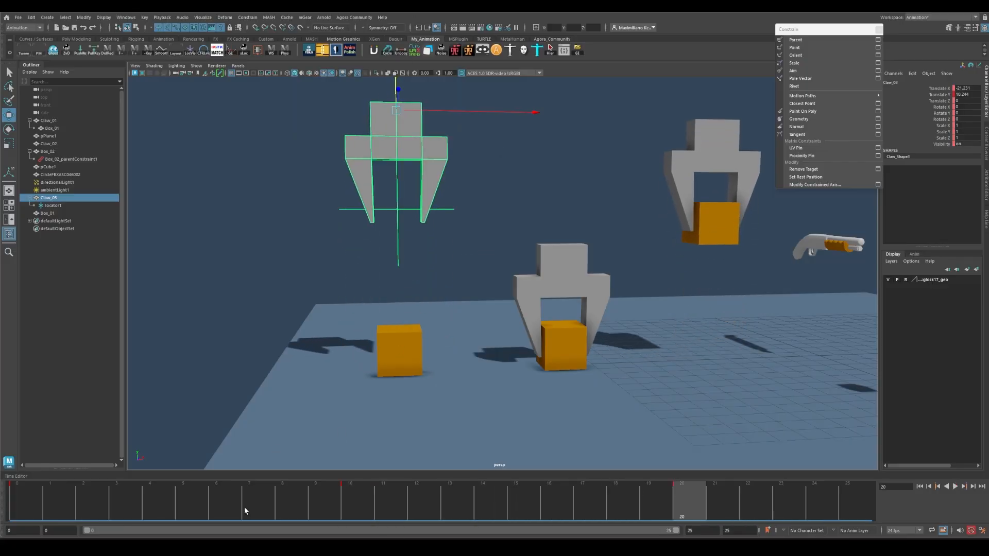
pyautogui.hotkey('alt', 'v')
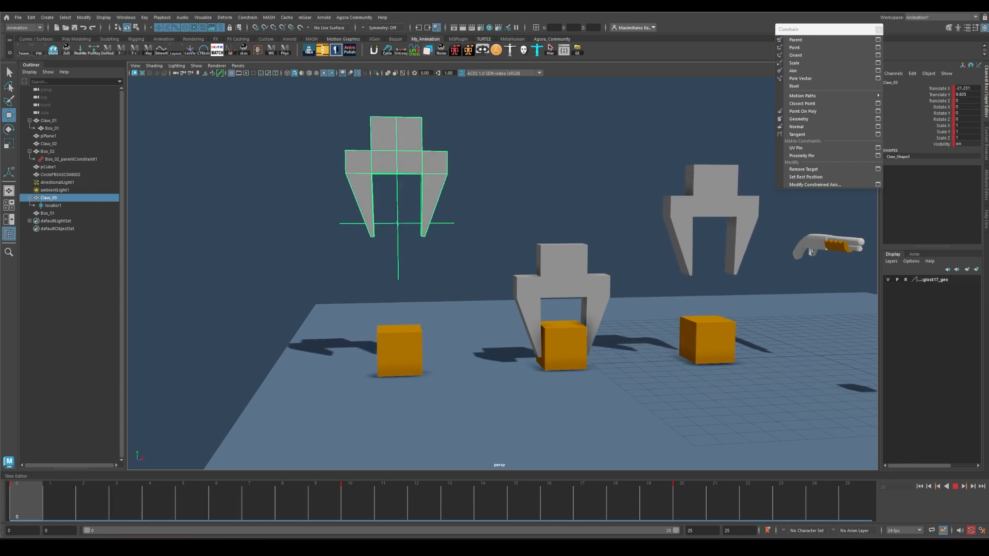
pyautogui.hotkey('alt', 'shift', 'v')
# Select the locator parented under Claw_03.
pyautogui.click(471, 279)
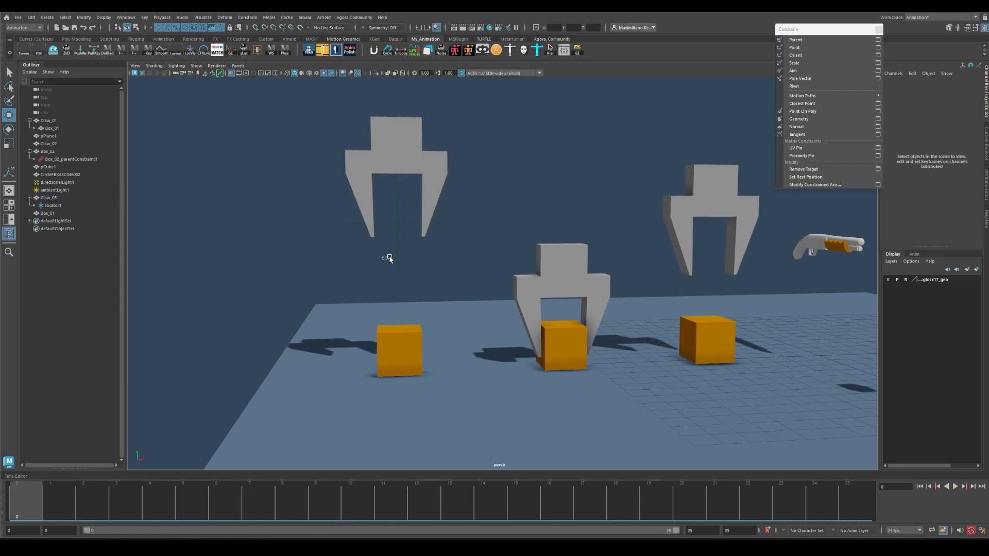
pyautogui.moveTo(384, 256); pyautogui.dragTo(423, 257)
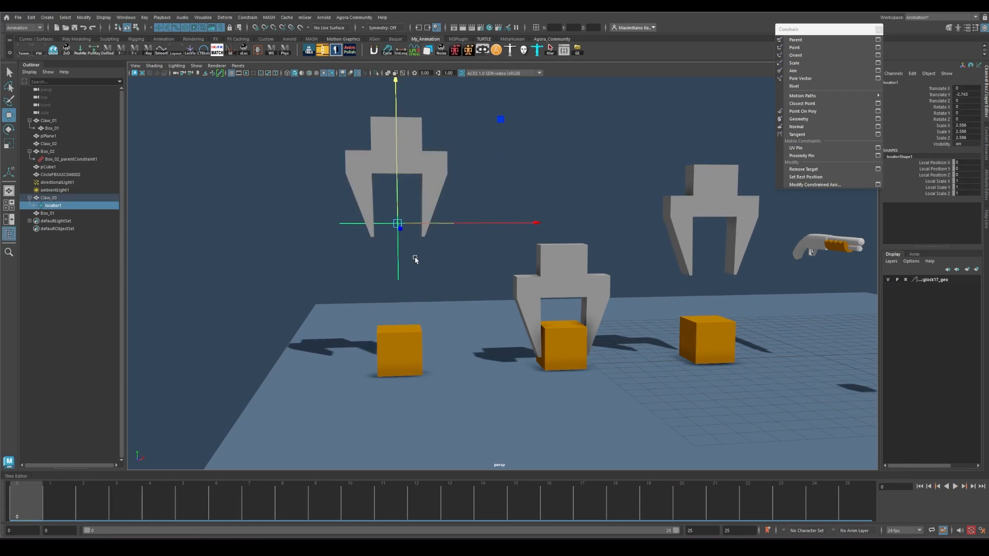
pyautogui.moveTo(500, 119); pyautogui.dragTo(498, 82)
pyautogui.hotkey('ctrl', 'z')
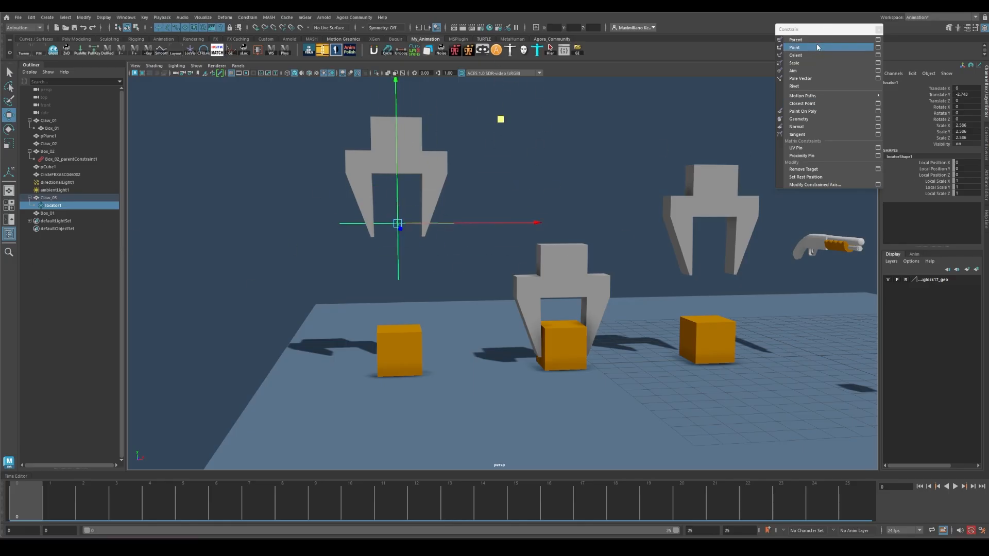
pyautogui.moveTo(809, 30); pyautogui.dragTo(812, 29)
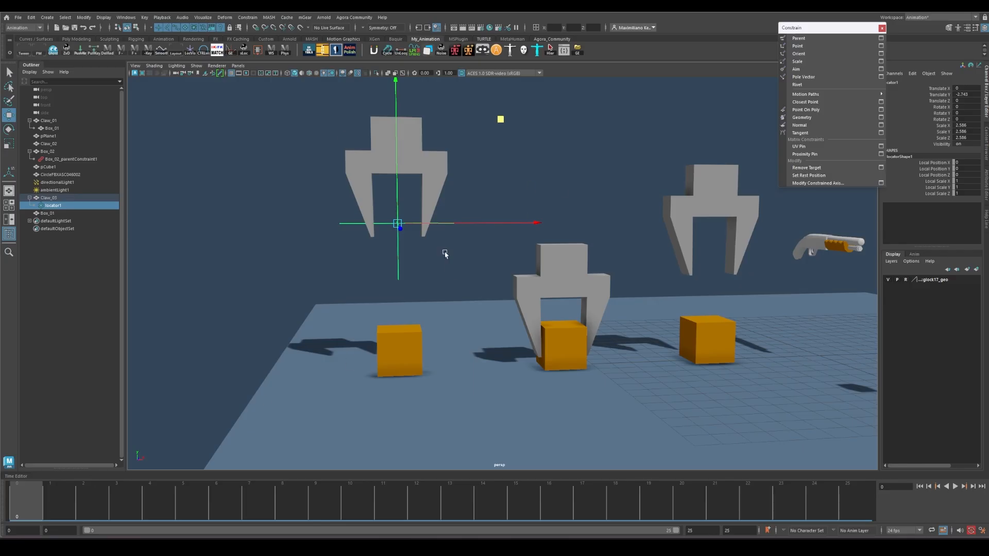
# Parent-constrain the leftmost orange box to locator1 at frame 10.
pyautogui.click(149, 407)
pyautogui.moveTo(68, 505); pyautogui.dragTo(350, 503)
pyautogui.click(401, 316)
pyautogui.press('q')
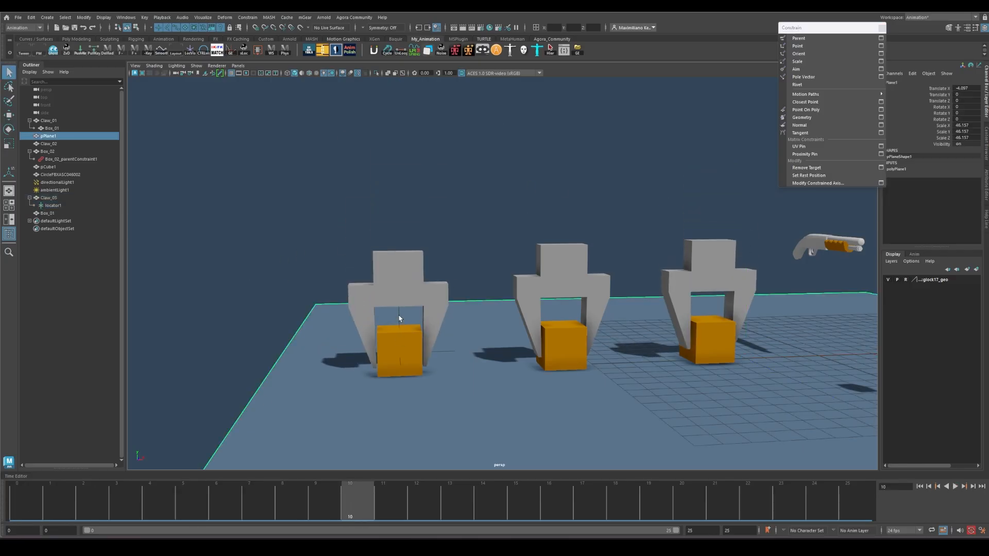
pyautogui.click(403, 338)
pyautogui.keyDown('shift'); pyautogui.click(414, 332); pyautogui.keyUp('shift')
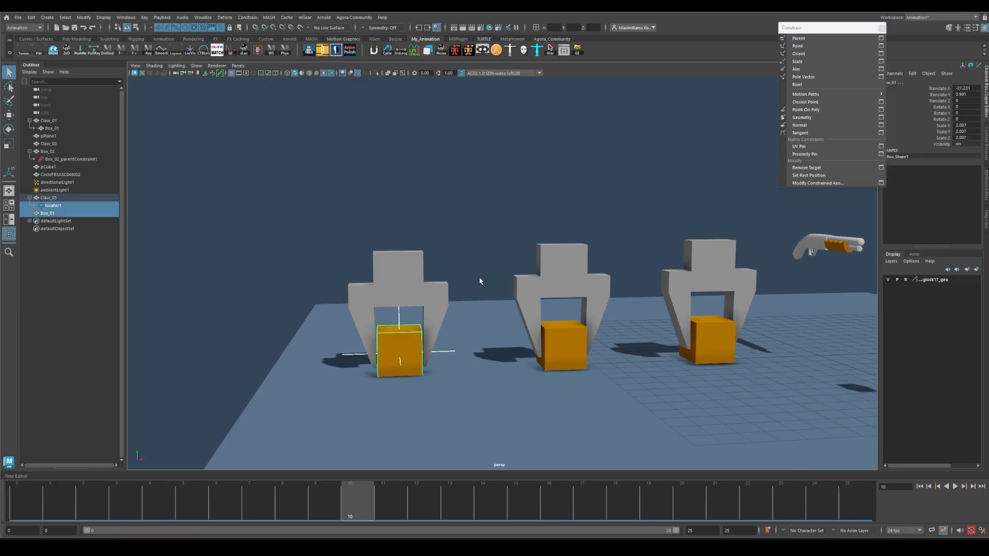
pyautogui.click(837, 40)
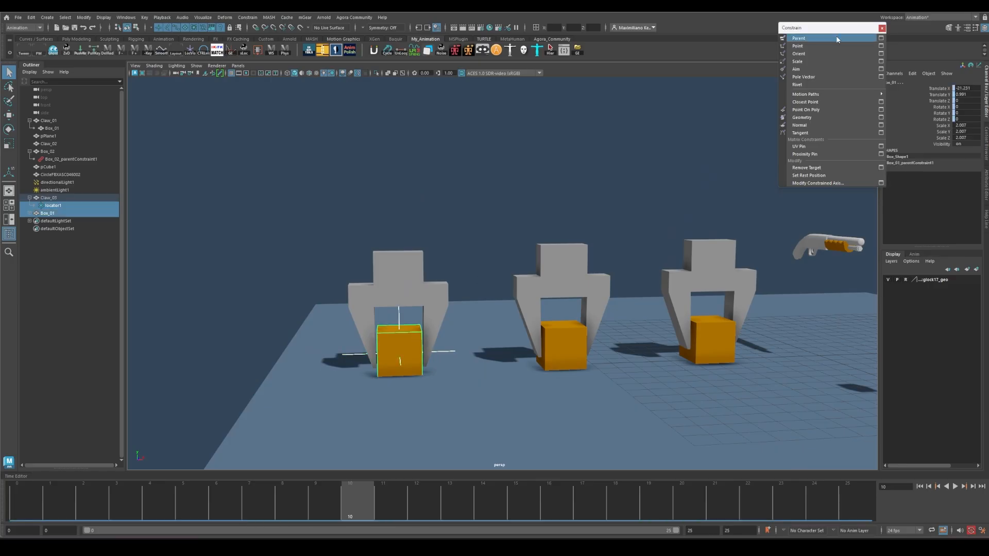
# Keyframe the leftmost box's Blend Parent 1 at 0 on frame 9 and at 1 on frame 10.
pyautogui.moveTo(311, 498); pyautogui.dragTo(355, 512)
pyautogui.click(415, 346)
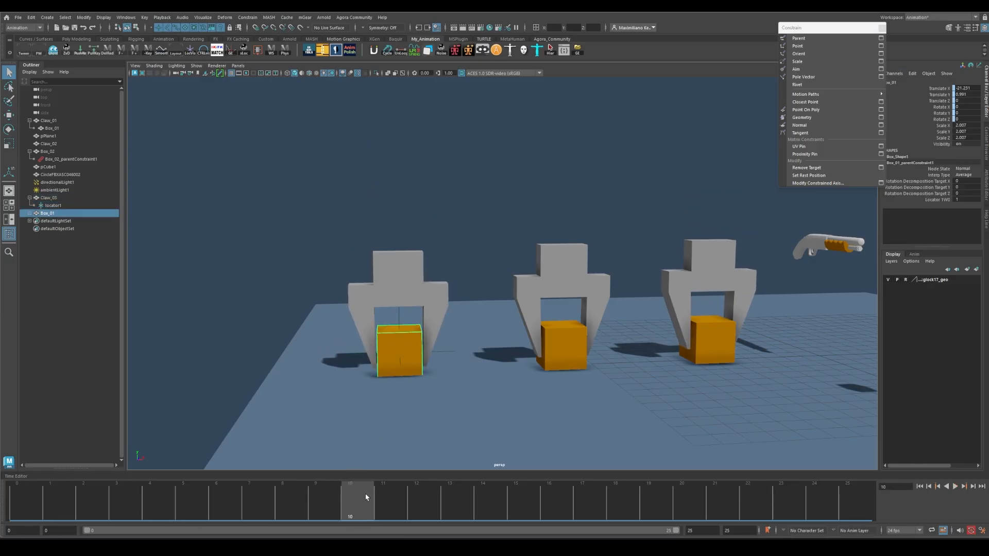
pyautogui.press('s')
pyautogui.click(339, 494)
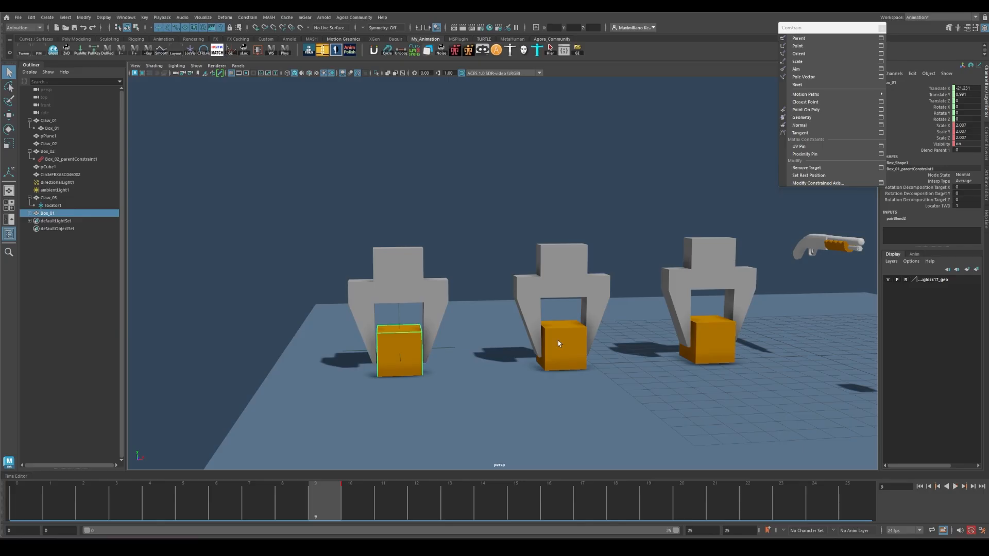
pyautogui.click(925, 151)
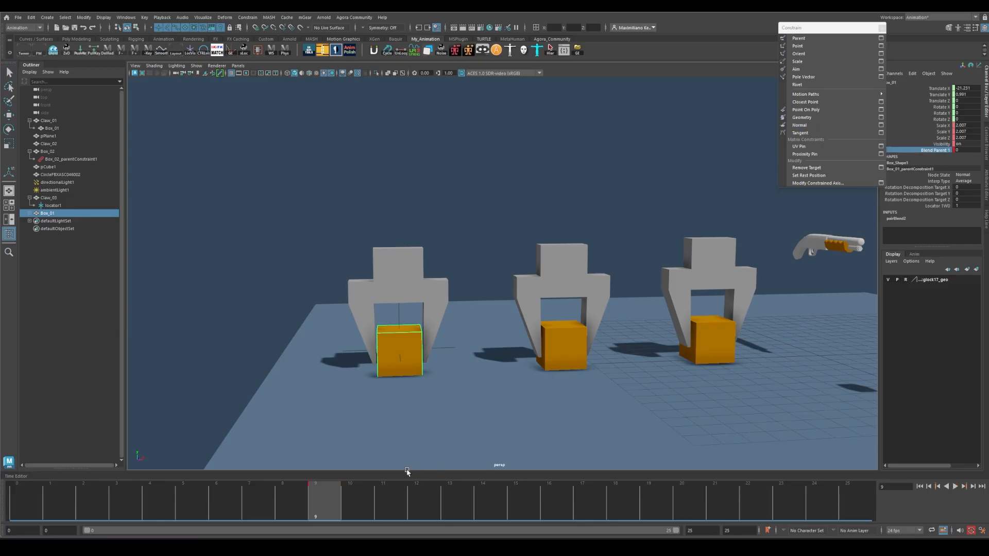
pyautogui.click(343, 510)
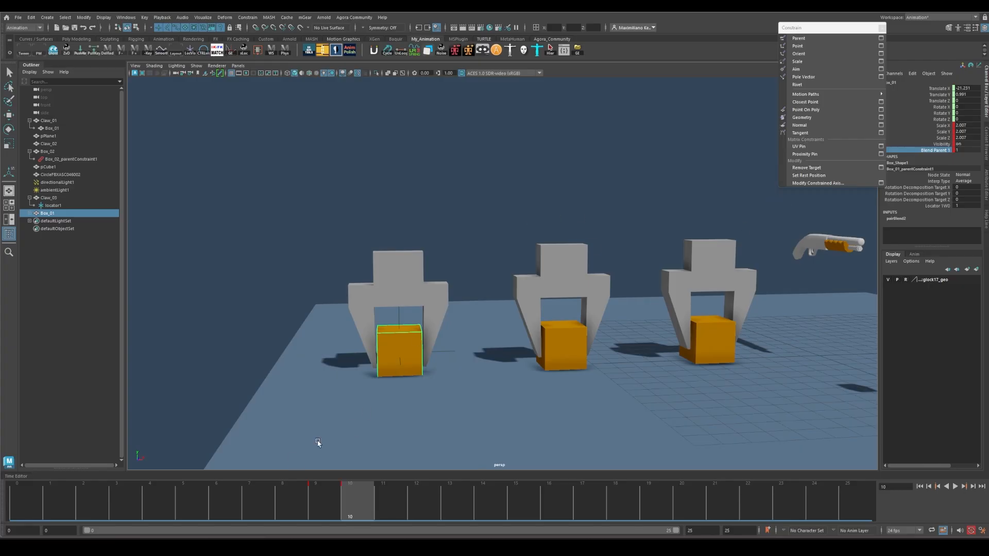
pyautogui.moveTo(269, 505); pyautogui.dragTo(323, 489)
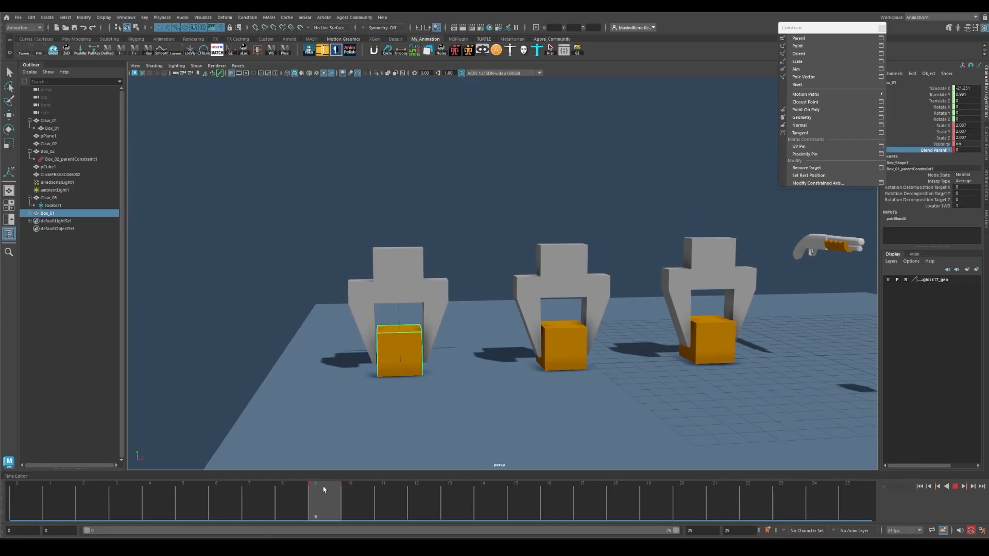
pyautogui.press('Escape')
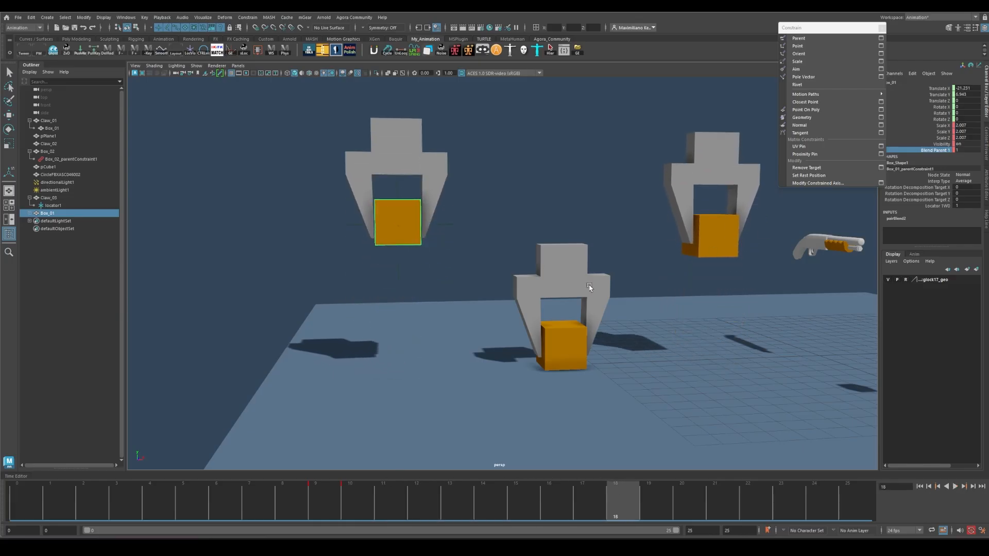
# Set a keyframe on locator1 under the leftmost claw at frame 10.
pyautogui.click(471, 225)
pyautogui.moveTo(243, 494); pyautogui.dragTo(356, 502)
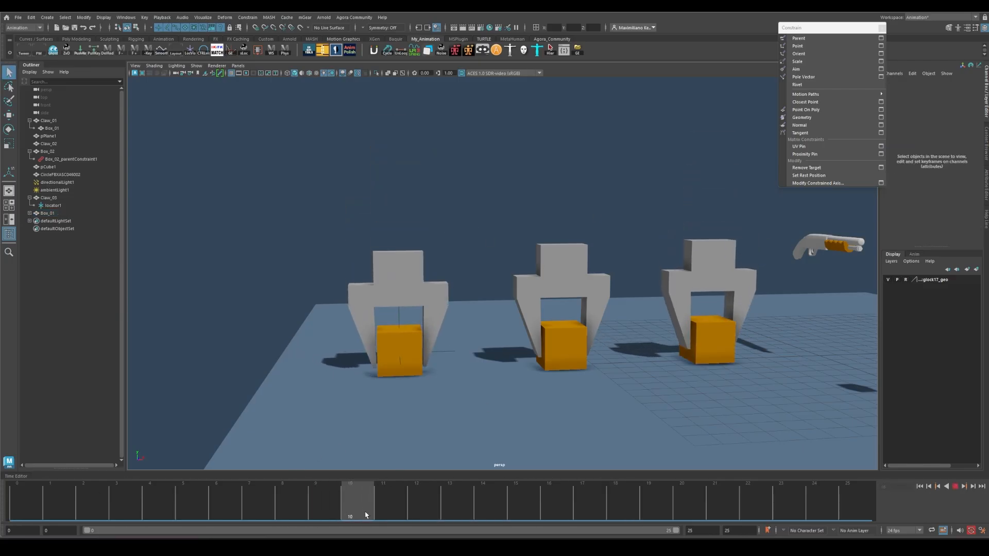
pyautogui.click(446, 354)
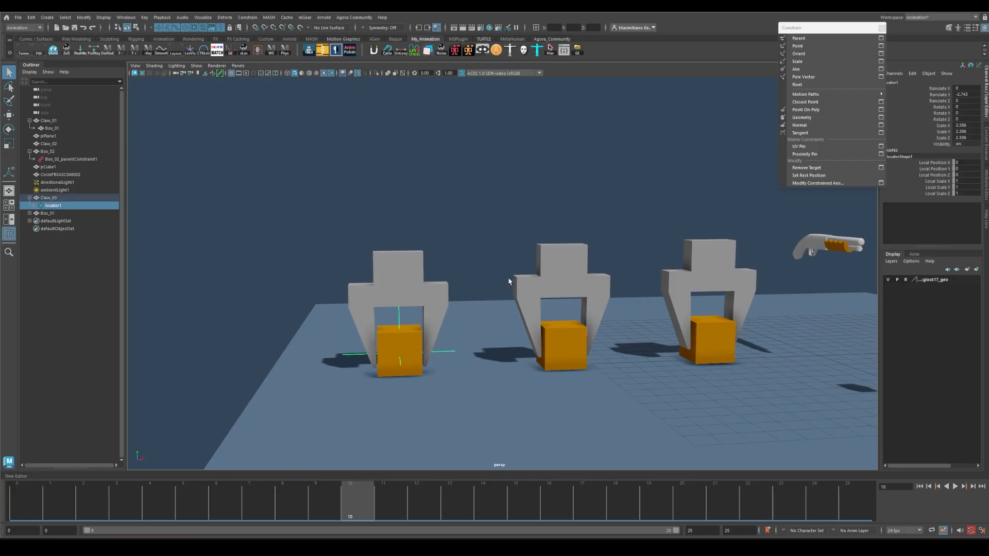
pyautogui.click(339, 498)
pyautogui.click(356, 509)
pyautogui.press('s')
# Rotate locator1 about 17.8 degrees around X at frame 14 and keyframe the pose.
pyautogui.moveTo(359, 512); pyautogui.dragTo(498, 501)
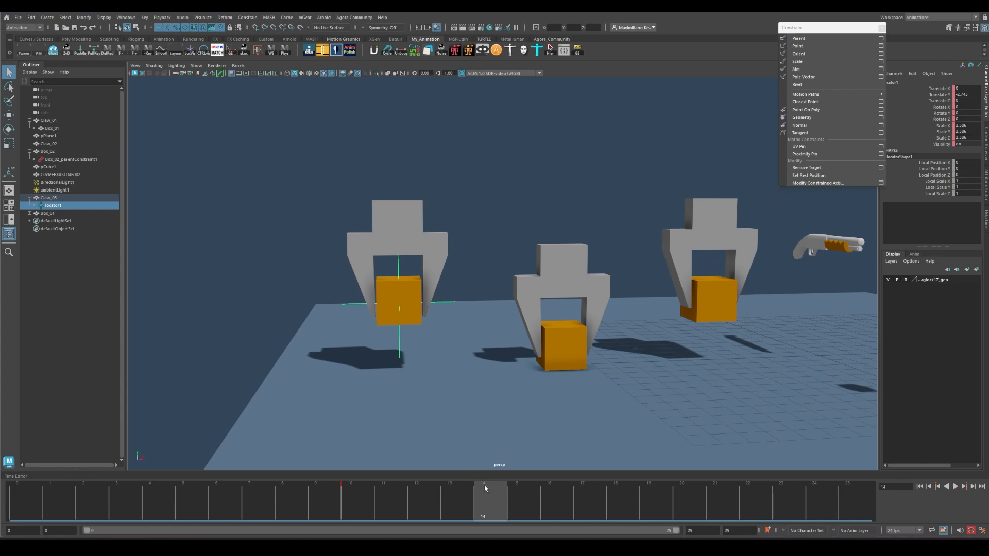
pyautogui.press('e')
pyautogui.moveTo(403, 253); pyautogui.dragTo(404, 282)
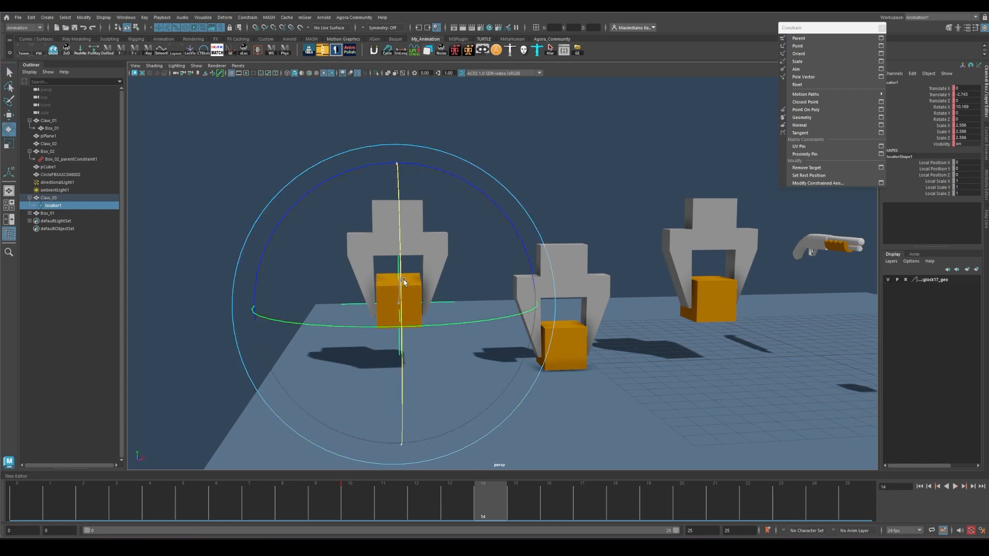
pyautogui.press('s')
pyautogui.click(333, 500)
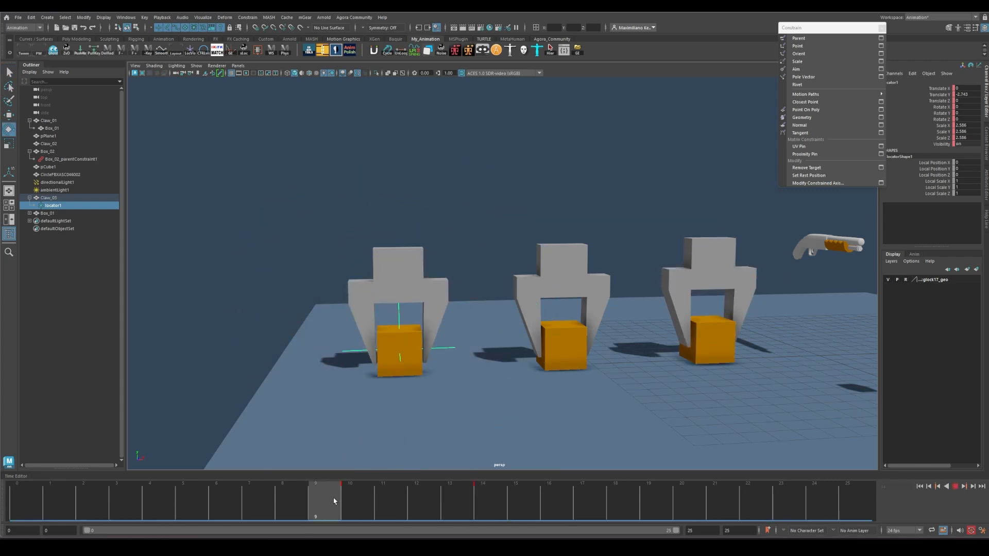
# Lower locator1 slightly along Y at frame 14 and scrub through the resulting box motion.
pyautogui.moveTo(334, 501); pyautogui.dragTo(502, 466)
pyautogui.keyDown('alt'); pyautogui.moveTo(487, 296); pyautogui.dragTo(515, 281); pyautogui.keyUp('alt')
pyautogui.press('w')
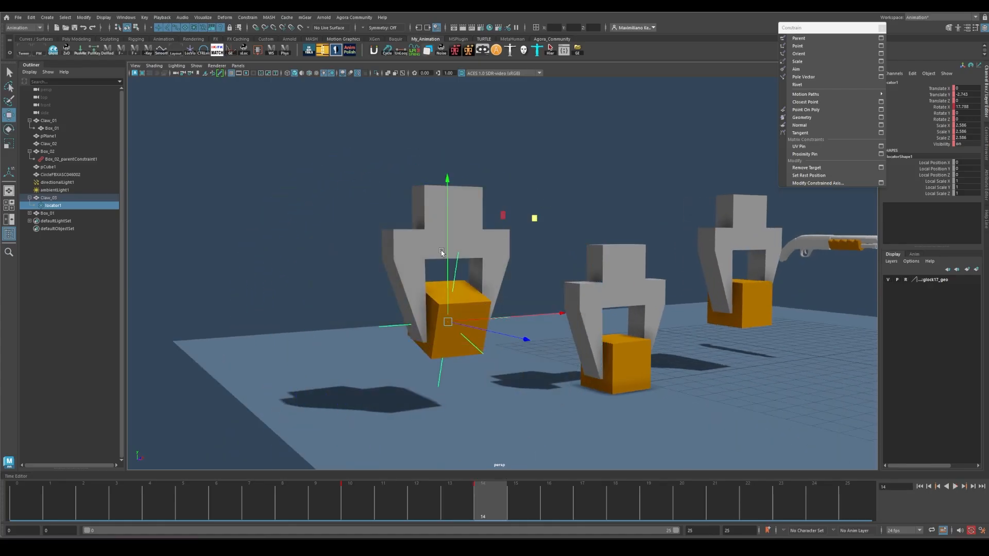
pyautogui.moveTo(447, 242); pyautogui.dragTo(448, 256)
pyautogui.moveTo(364, 501); pyautogui.dragTo(612, 499)
pyautogui.keyDown('alt'); pyautogui.moveTo(578, 295); pyautogui.dragTo(542, 304); pyautogui.keyUp('alt')
pyautogui.click(552, 198)
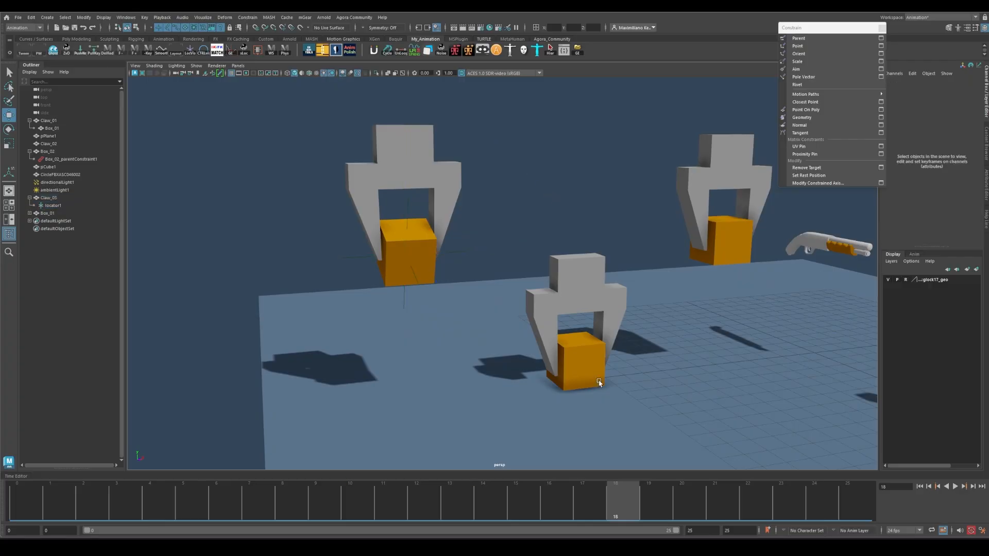
# Examine how the leftmost box follows its locator up to frame 17 and which channels the constraint drives.
pyautogui.moveTo(604, 499); pyautogui.dragTo(531, 490)
pyautogui.press('q')
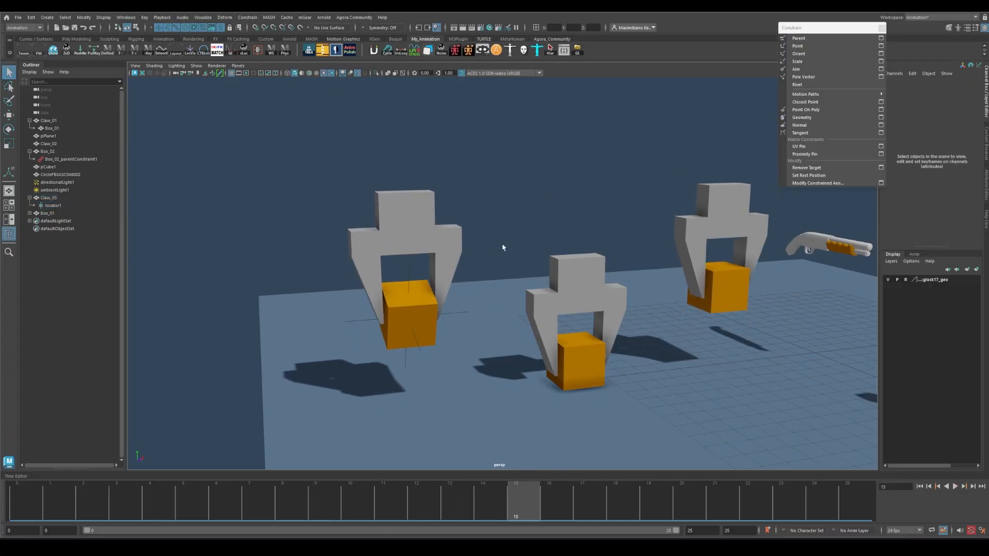
pyautogui.click(410, 273)
pyautogui.keyDown('alt'); pyautogui.moveTo(500, 323); pyautogui.dragTo(504, 408); pyautogui.keyUp('alt')
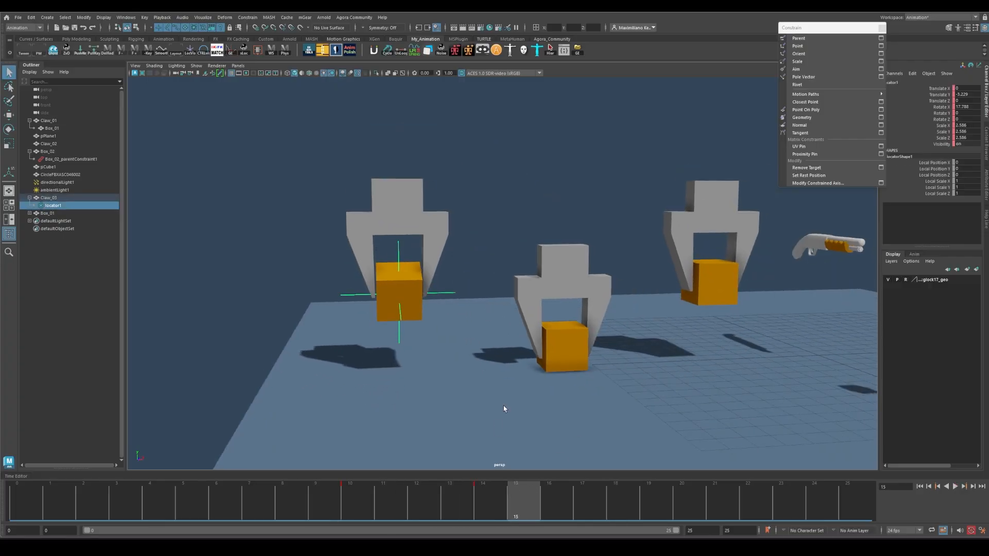
pyautogui.moveTo(438, 497); pyautogui.dragTo(583, 482)
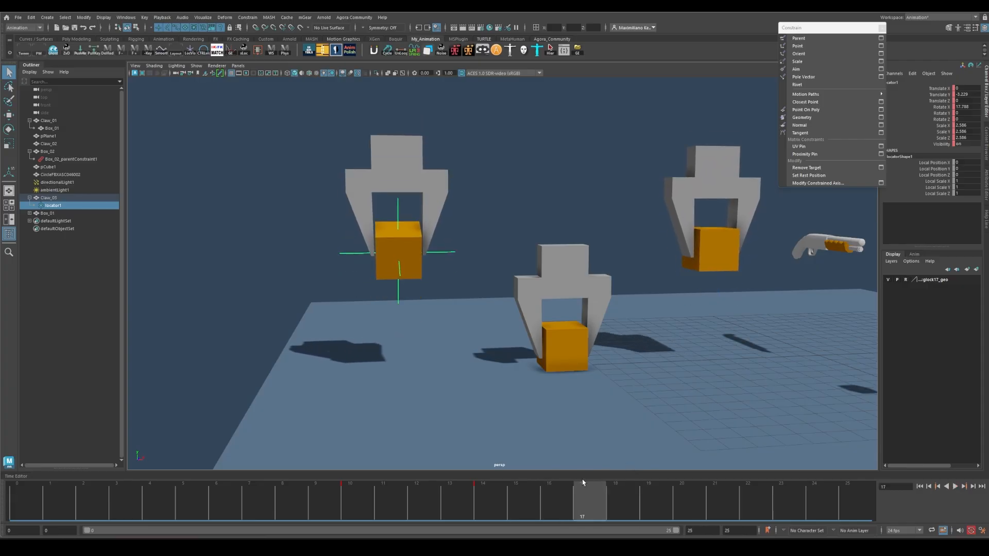
pyautogui.click(484, 244)
pyautogui.click(412, 237)
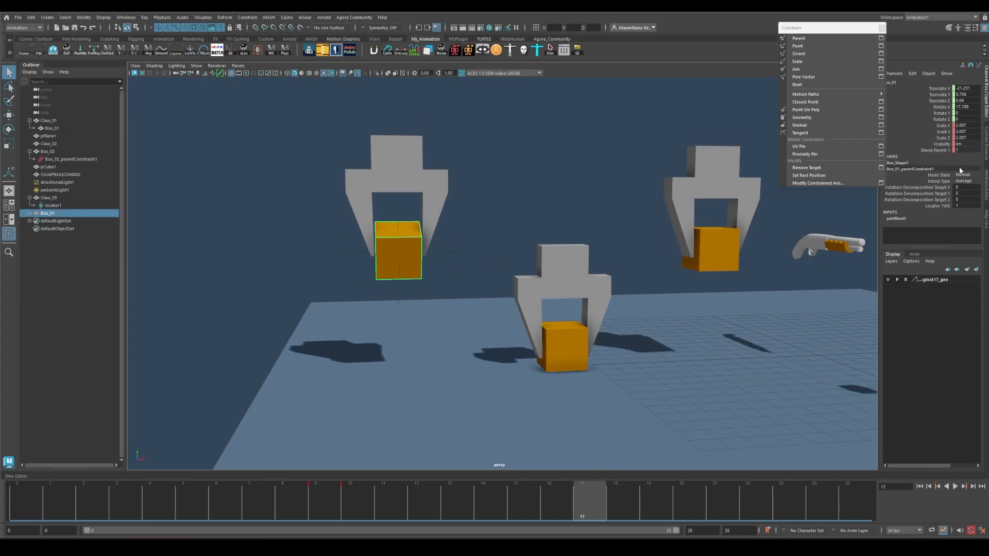
pyautogui.keyDown('alt'); pyautogui.moveTo(540, 149); pyautogui.dragTo(565, 160, button='middle'); pyautogui.keyUp('alt')
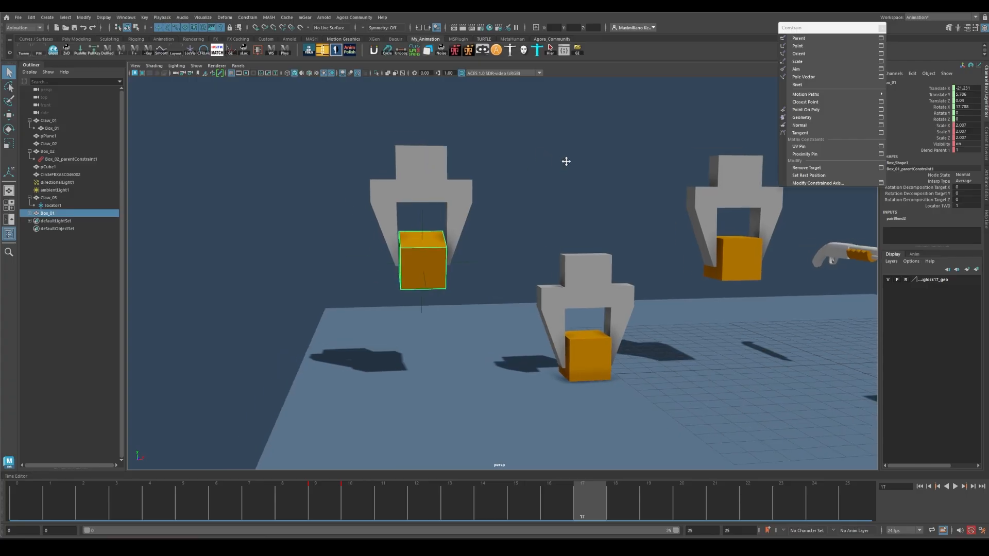
pyautogui.scroll(1, 569, 222)
pyautogui.moveTo(571, 219)
pyautogui.keyDown('alt'); pyautogui.mouseDown(button='middle')
pyautogui.moveTo(587, 234)
pyautogui.moveTo(555, 218)
pyautogui.mouseUp(button='middle'); pyautogui.keyUp('alt')
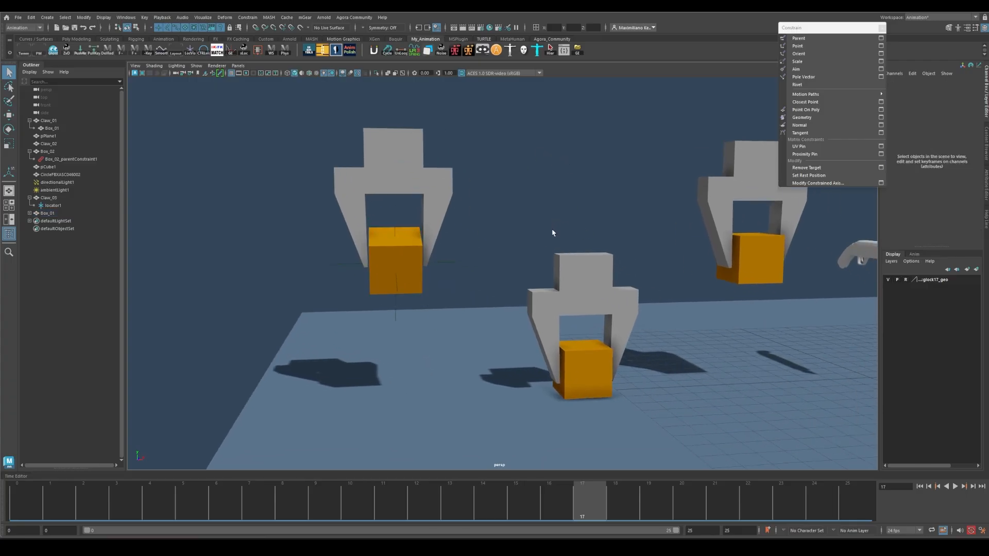
# Try lowering the leftmost box's Blend Parent 1 to 0 at frame 17 and undo the change.
pyautogui.click(934, 150)
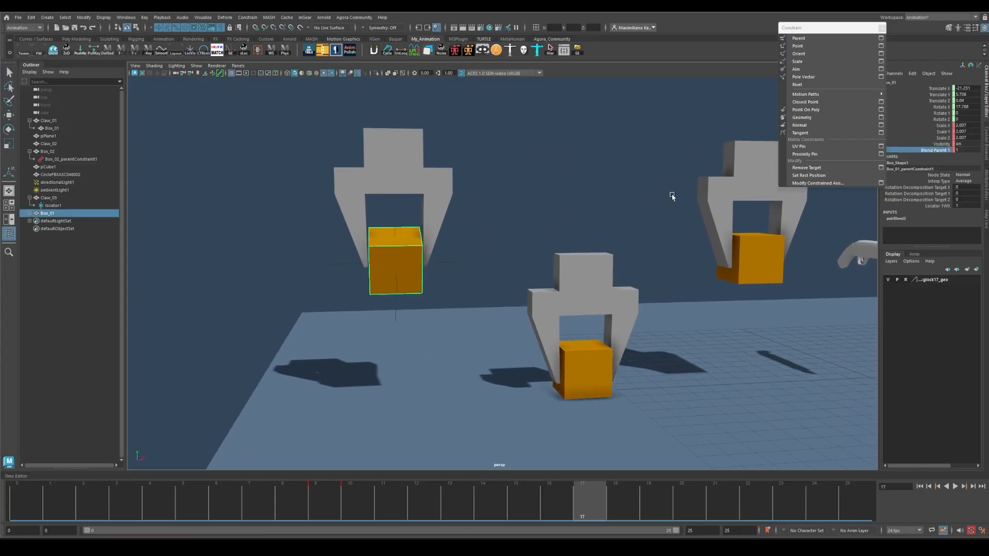
pyautogui.moveTo(685, 198); pyautogui.dragTo(585, 214, button='middle')
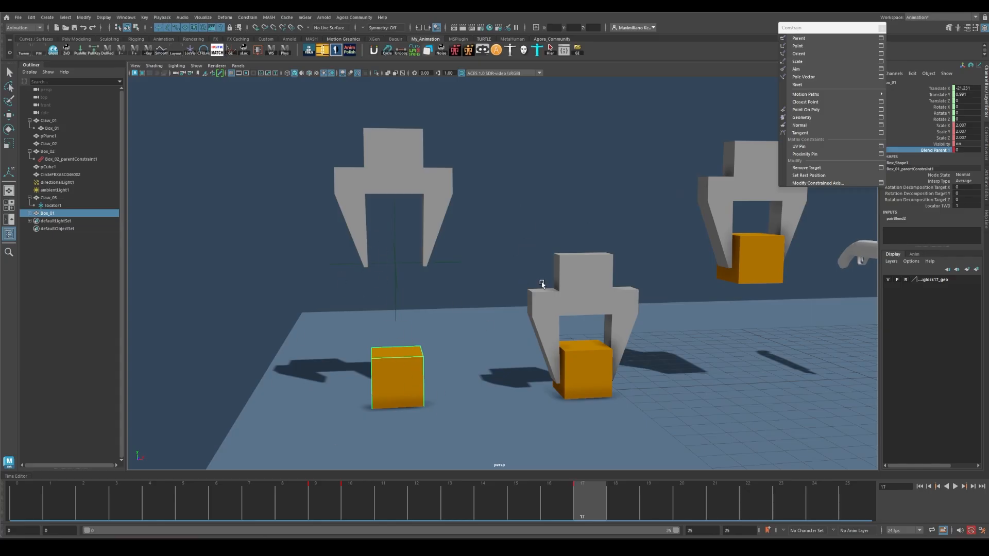
pyautogui.keyDown('alt'); pyautogui.moveTo(564, 186); pyautogui.dragTo(595, 197, button='middle'); pyautogui.keyUp('alt')
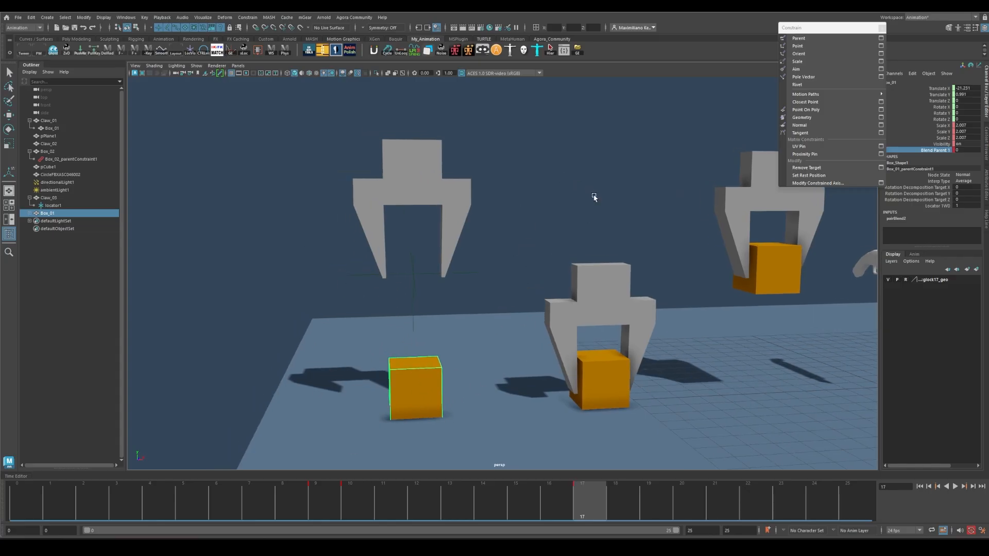
pyautogui.hotkey('ctrl', 'z')
pyautogui.press('q')
pyautogui.click(588, 185)
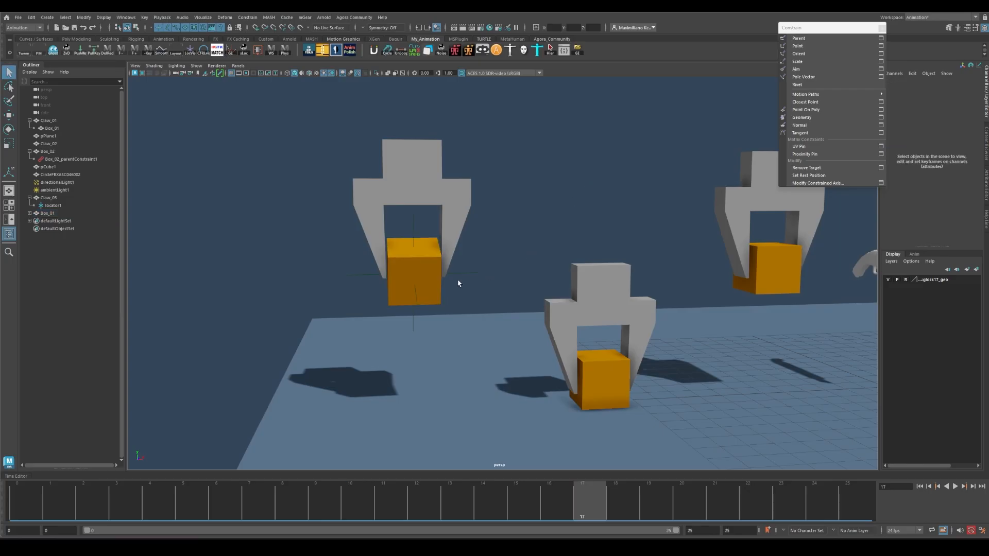
# Bake the simulation of the leftmost box into keyframes and play back the animation.
pyautogui.click(441, 259)
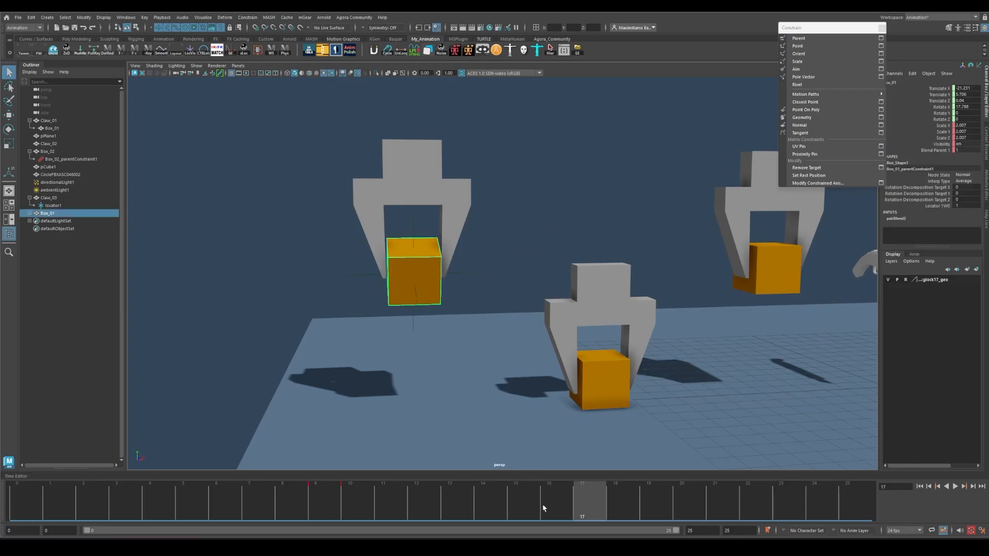
pyautogui.hotkey('alt', 'v')
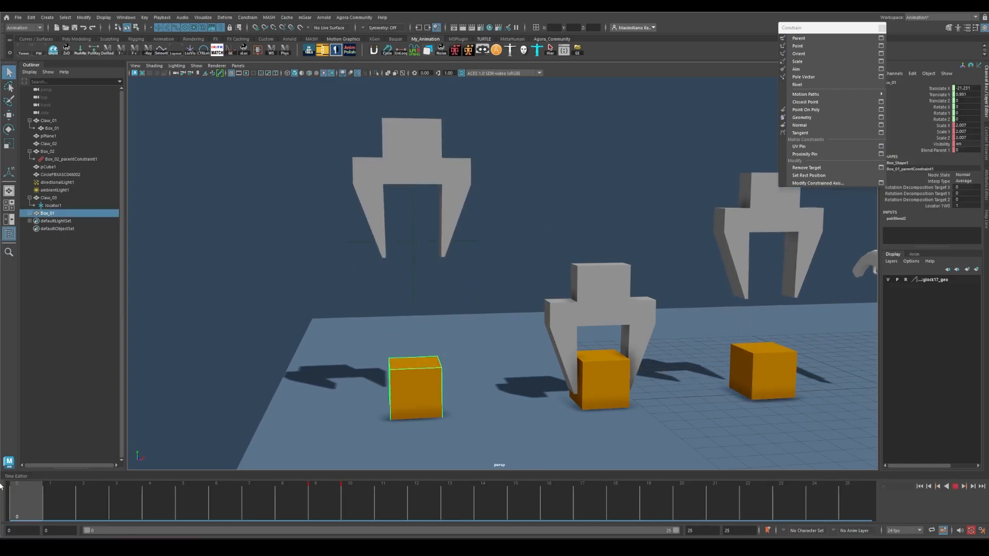
pyautogui.hotkey('alt', 'v')
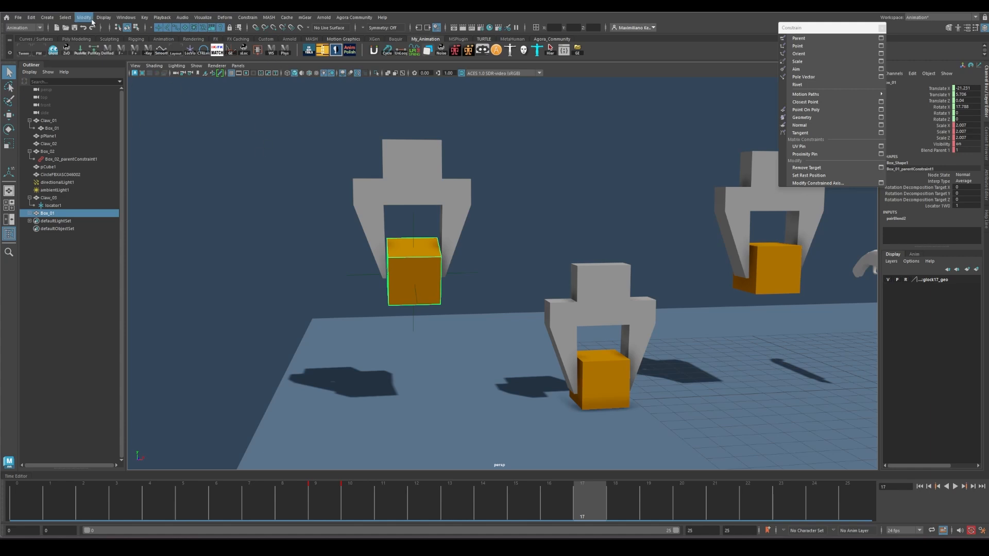
pyautogui.click(145, 18)
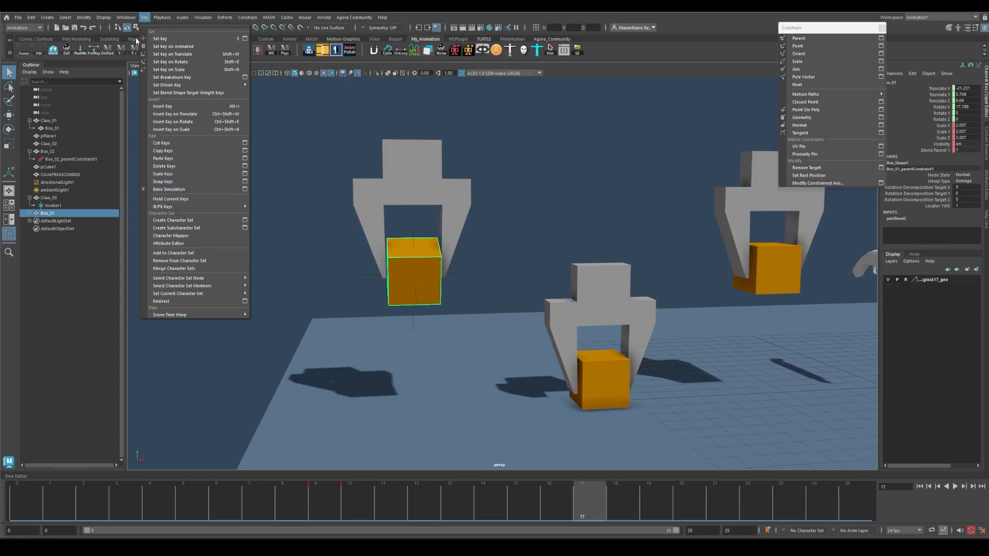
pyautogui.click(177, 189)
pyautogui.hotkey('alt', 'v')
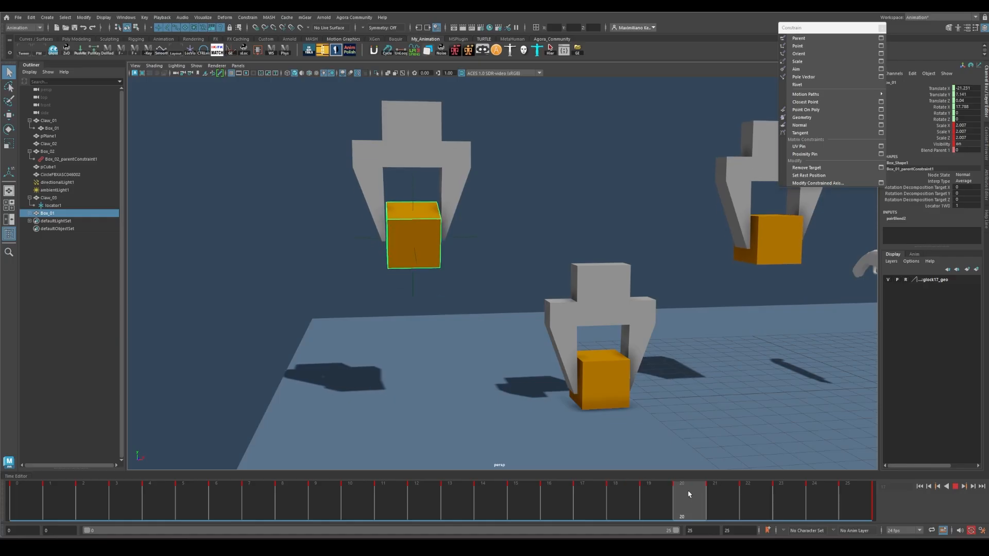
pyautogui.hotkey('alt', 'v')
# Delete the parent constraint nested under the baked leftmost box.
pyautogui.click(30, 214)
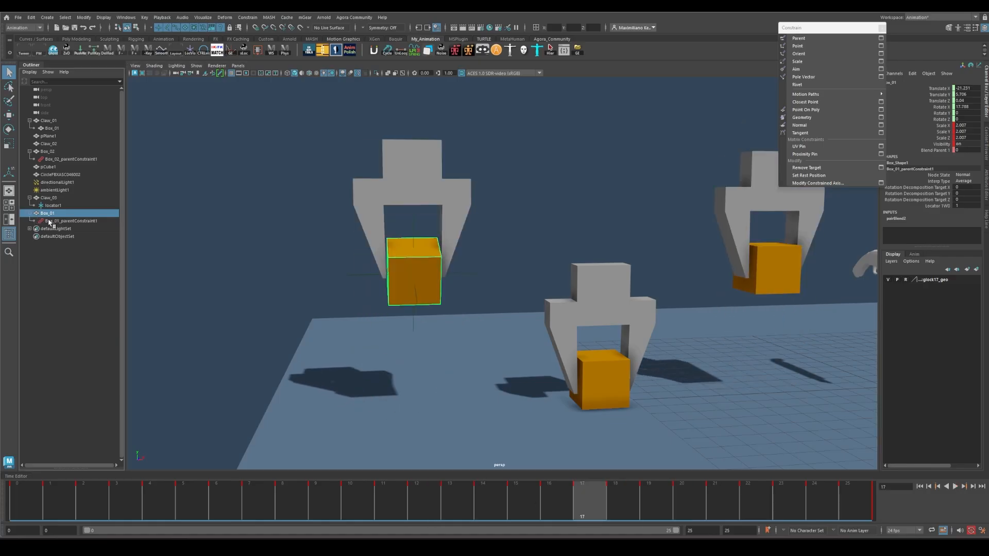
pyautogui.click(50, 222)
pyautogui.press('Delete')
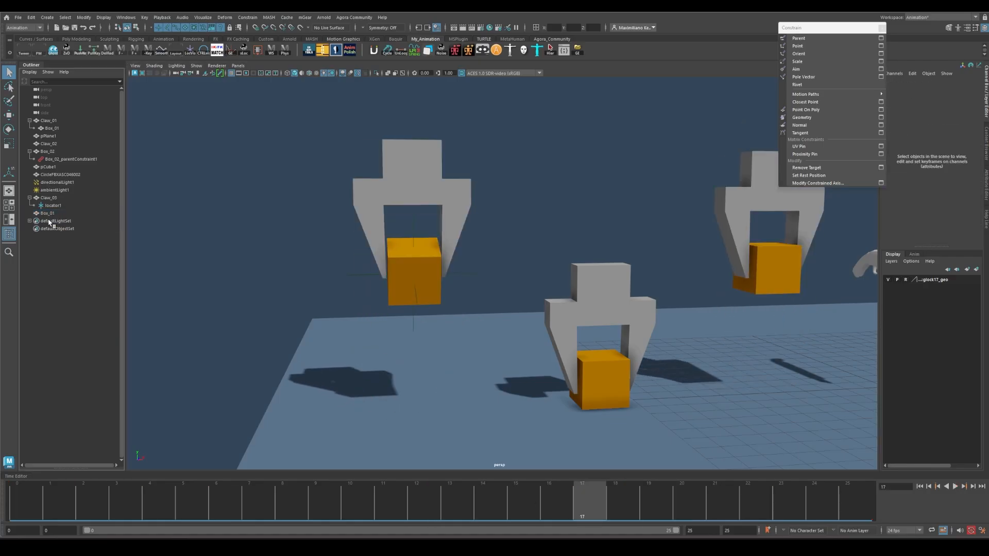
# Try moving the locator and its parent claw at frame 17, undoing each move.
pyautogui.click(414, 218)
pyautogui.press('w')
pyautogui.moveTo(411, 162); pyautogui.dragTo(448, 196)
pyautogui.hotkey('ctrl', 'z')
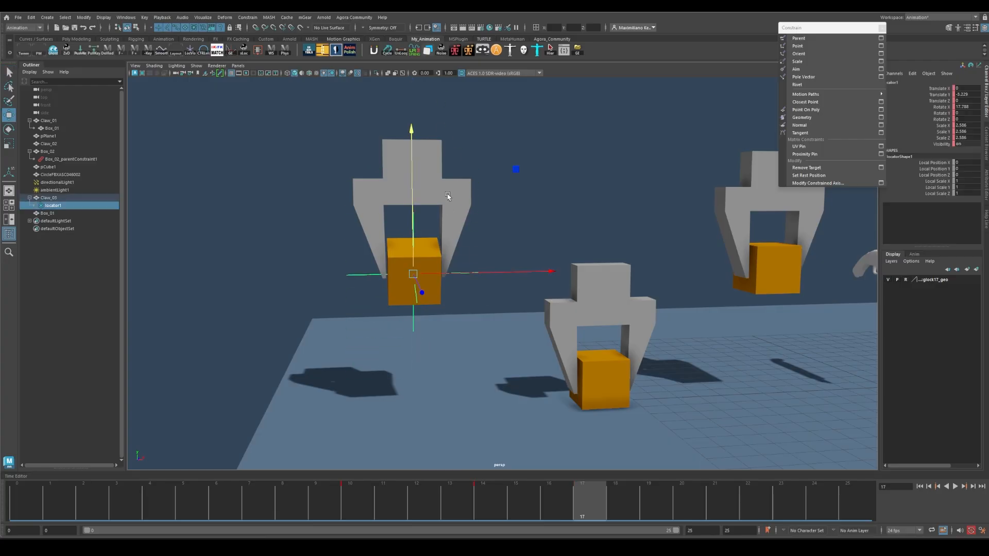
pyautogui.click(447, 197)
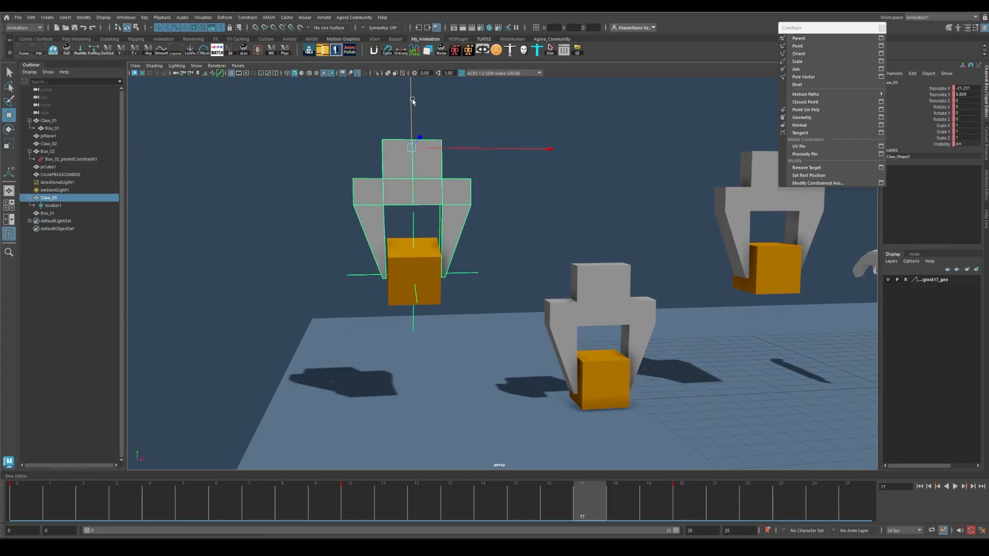
pyautogui.moveTo(412, 100); pyautogui.dragTo(430, 46)
pyautogui.hotkey('ctrl', 'z')
pyautogui.click(549, 208)
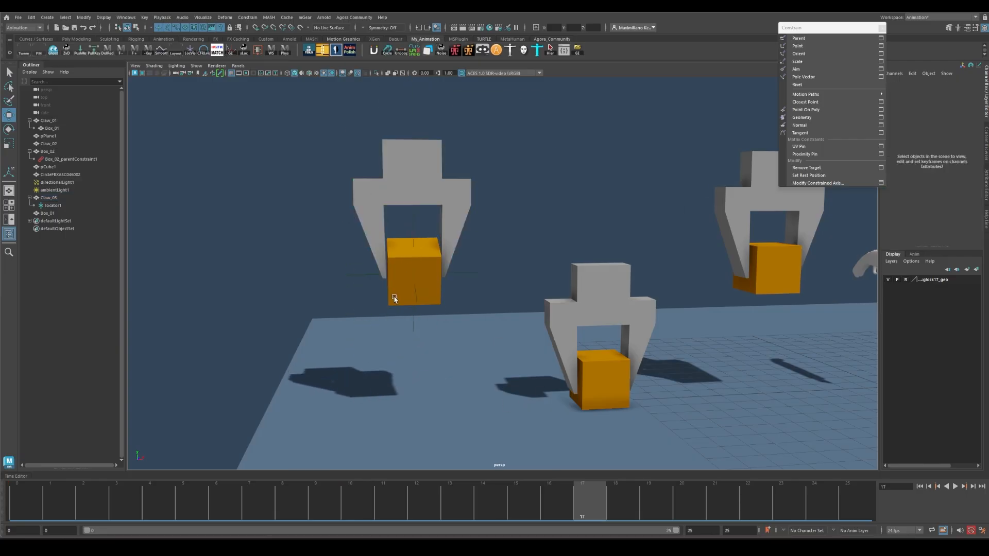
# Delete the leftmost box's baked keyframes from frame 18 to frame 25.
pyautogui.click(424, 265)
pyautogui.moveTo(397, 498); pyautogui.dragTo(584, 457)
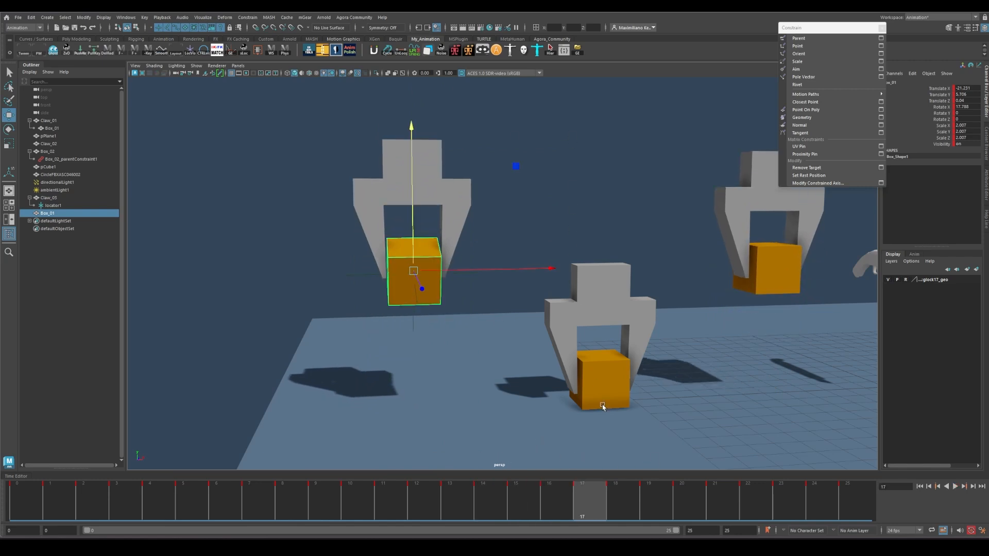
pyautogui.click(610, 498)
pyautogui.keyDown('shift'); pyautogui.moveTo(614, 499); pyautogui.dragTo(866, 502); pyautogui.keyUp('shift')
pyautogui.rightClick(819, 502)
pyautogui.click(825, 383)
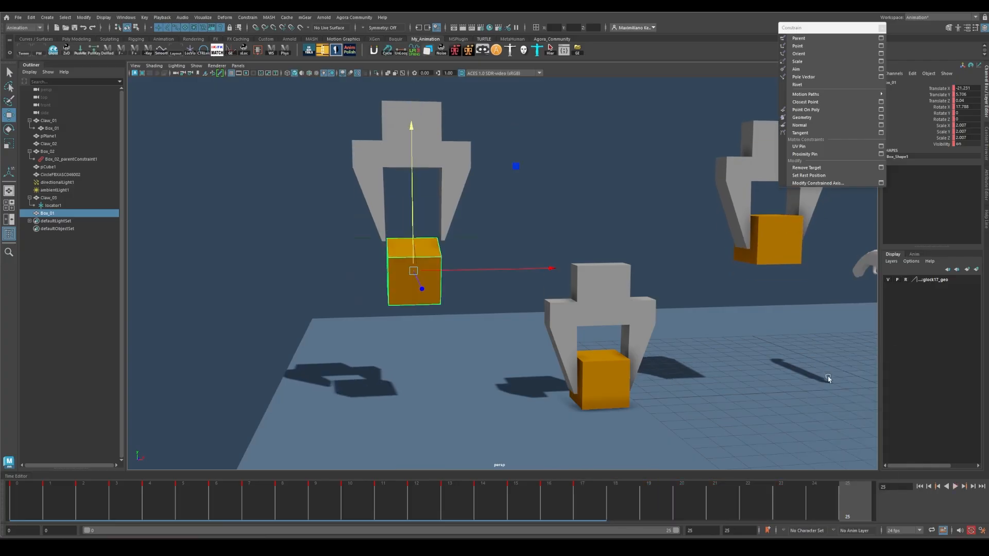
# Key the leftmost box at frame 20 with its resting pose from frame 0.
pyautogui.click(589, 501)
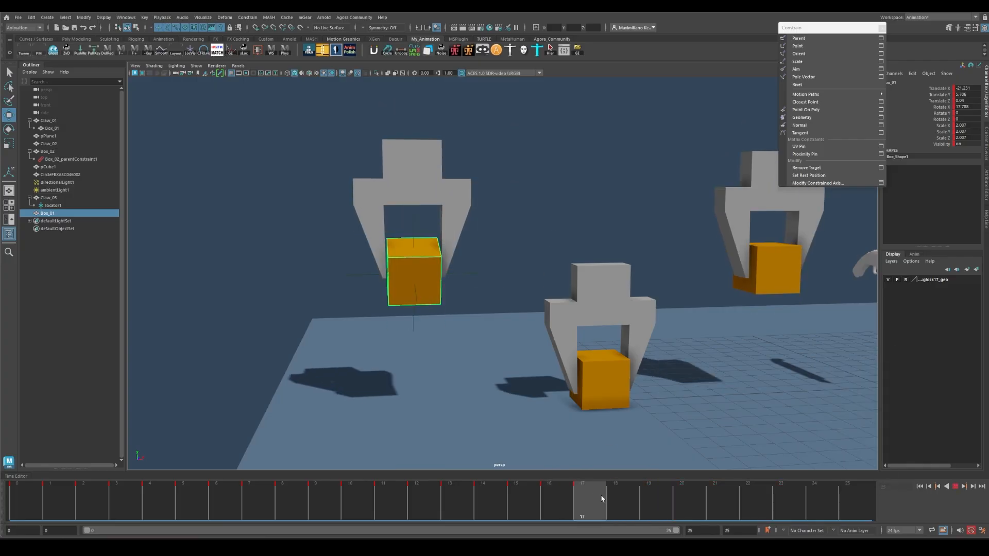
pyautogui.moveTo(602, 499); pyautogui.dragTo(683, 499)
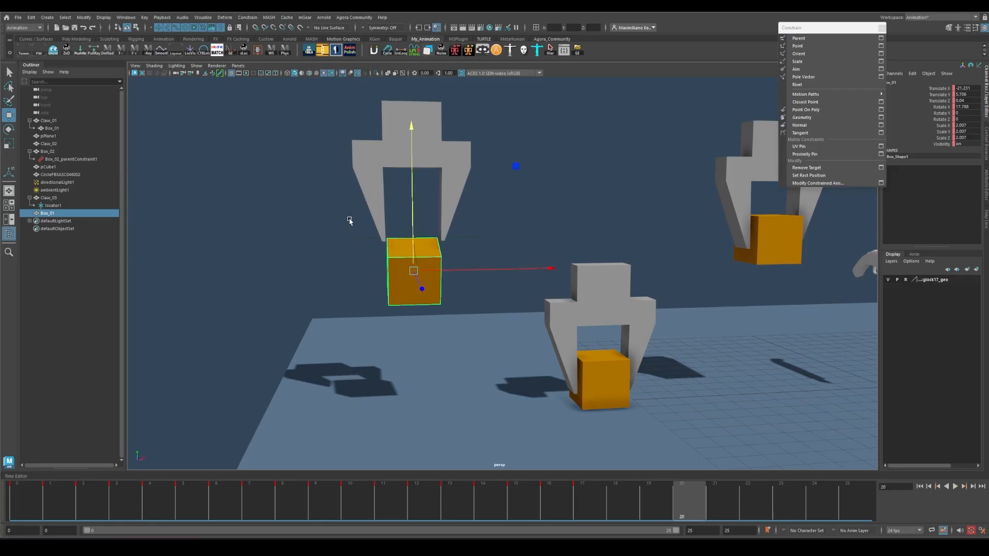
pyautogui.click(17, 490)
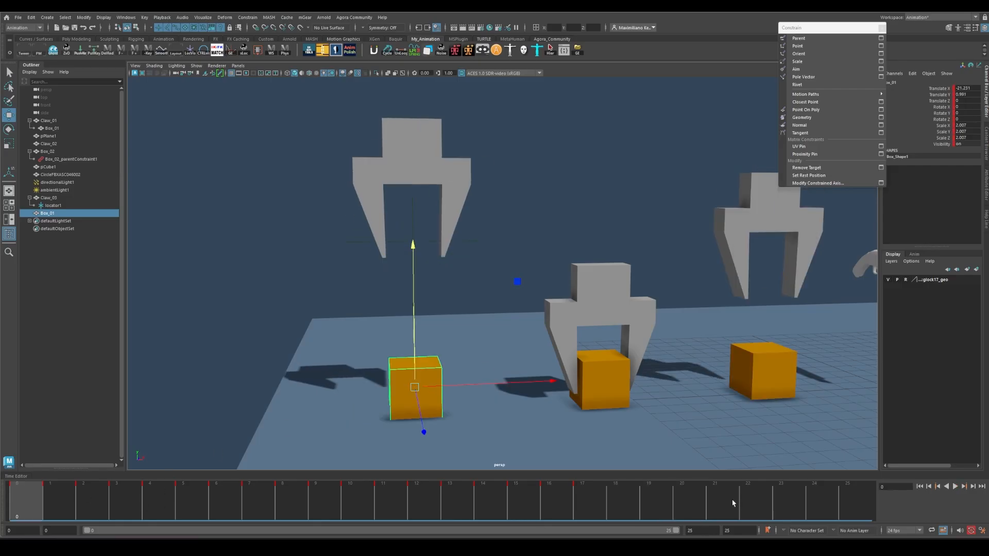
pyautogui.moveTo(692, 493); pyautogui.dragTo(665, 487)
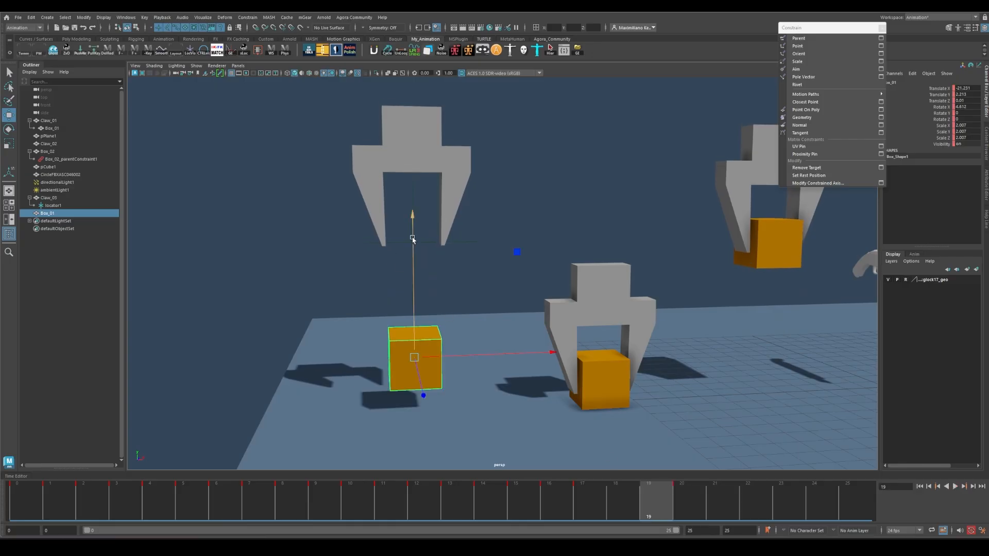
# Raise the leftmost box at frame 19, tilt it to Rotate X 12.73, and play back the drop animation.
pyautogui.moveTo(415, 257); pyautogui.dragTo(419, 227)
pyautogui.press('e')
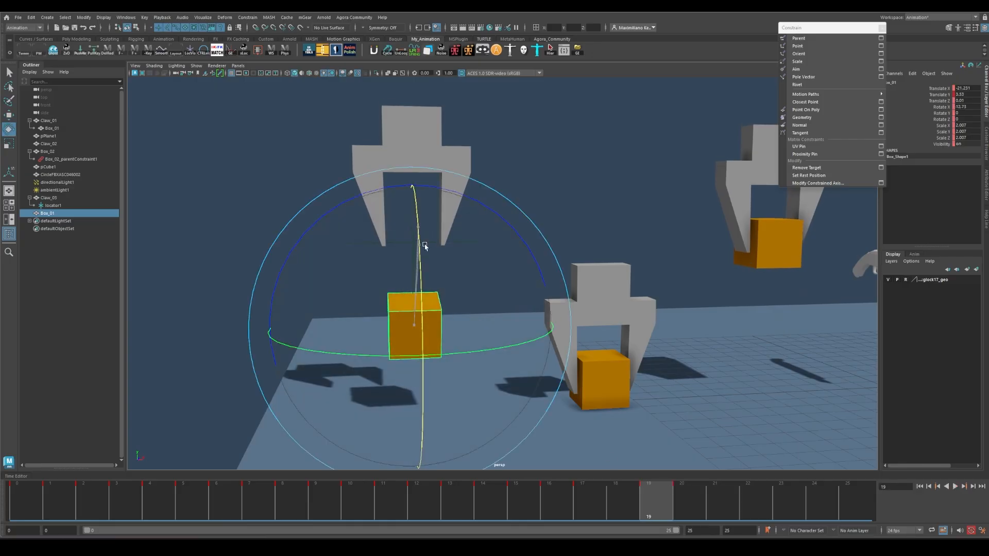
pyautogui.hotkey('alt', 'v')
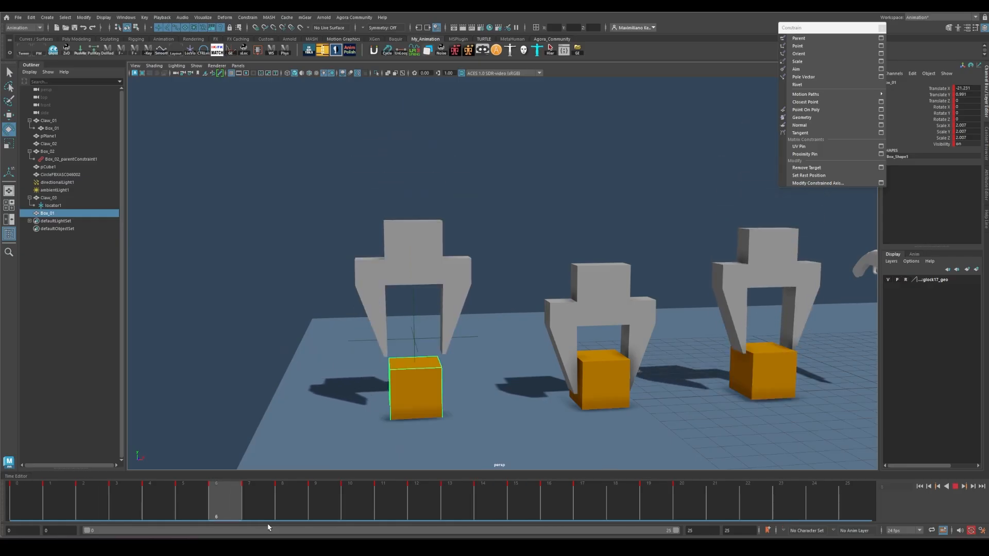
pyautogui.hotkey('alt', 'v')
pyautogui.moveTo(475, 498); pyautogui.dragTo(853, 479)
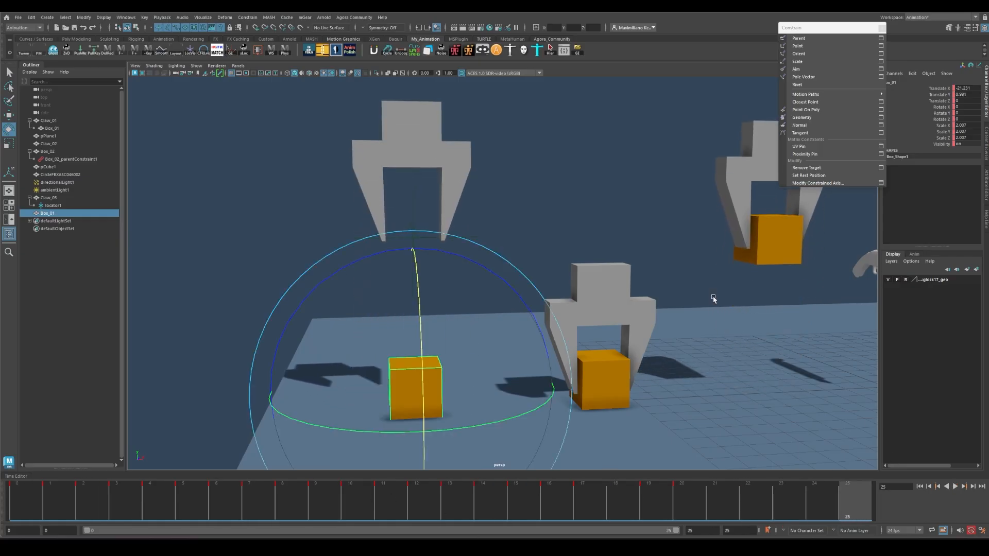
pyautogui.press('q')
pyautogui.click(611, 203)
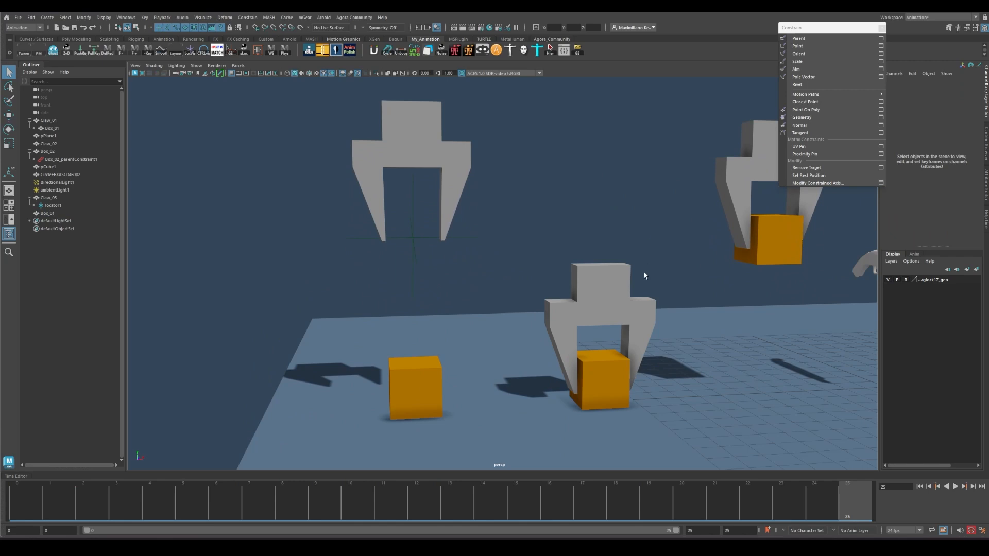
# Examine the floating shotgun and the small yellow cube in front of its barrel.
pyautogui.keyDown('alt'); pyautogui.moveTo(633, 222); pyautogui.dragTo(491, 241, button='middle'); pyautogui.keyUp('alt')
pyautogui.scroll(-1, 533, 243)
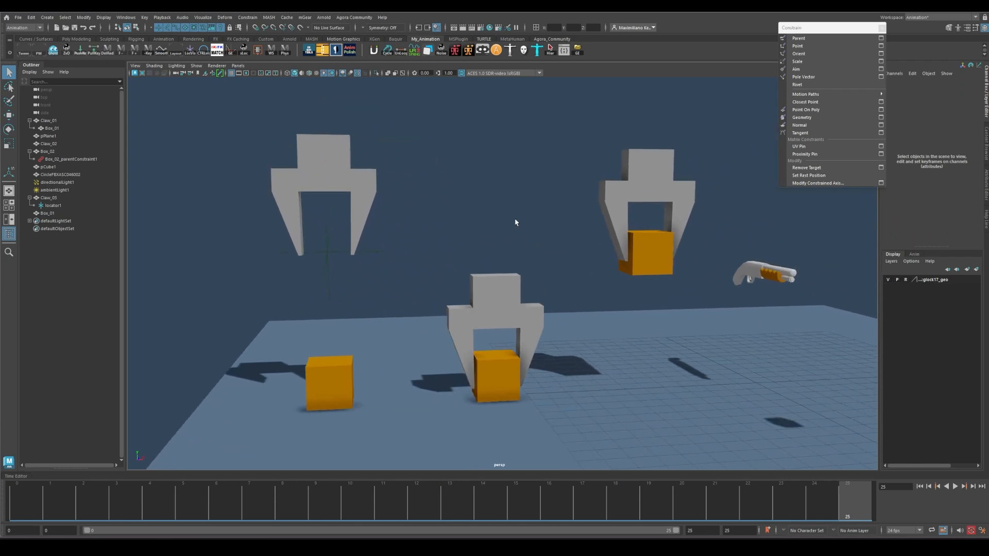
pyautogui.keyDown('alt'); pyautogui.moveTo(505, 261); pyautogui.dragTo(400, 193); pyautogui.keyUp('alt')
pyautogui.keyDown('alt'); pyautogui.moveTo(589, 154); pyautogui.dragTo(598, 139); pyautogui.keyUp('alt')
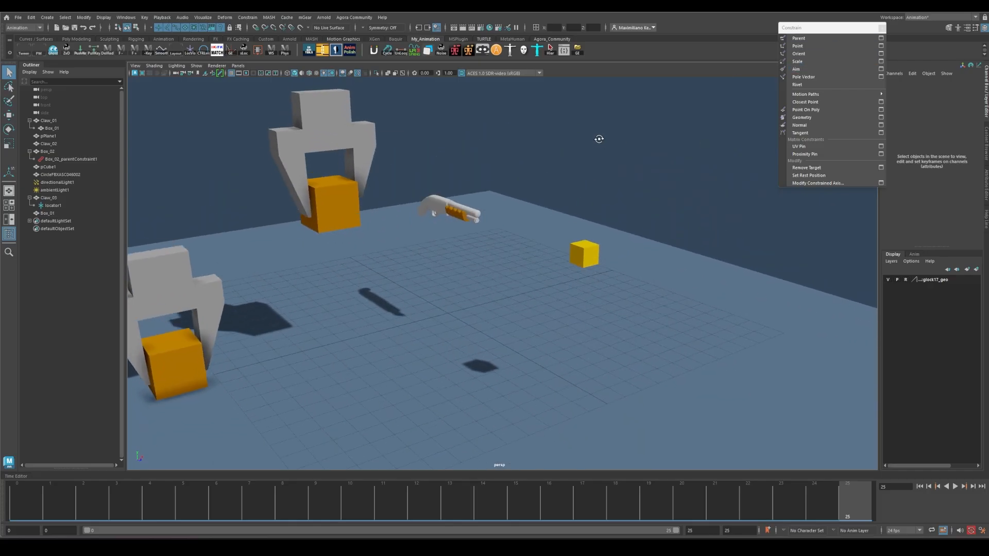
pyautogui.keyDown('alt'); pyautogui.moveTo(584, 148); pyautogui.dragTo(603, 177, button='middle'); pyautogui.keyUp('alt')
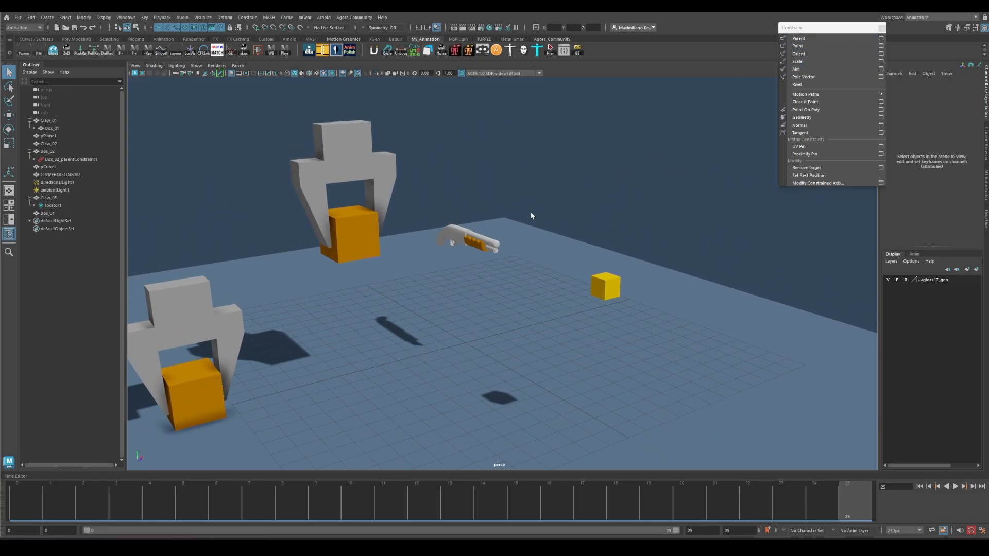
pyautogui.keyDown('alt'); pyautogui.moveTo(525, 206); pyautogui.dragTo(545, 202); pyautogui.keyUp('alt')
pyautogui.keyDown('alt'); pyautogui.moveTo(545, 202); pyautogui.dragTo(523, 205, button='middle'); pyautogui.keyUp('alt')
pyautogui.click(473, 225)
pyautogui.click(678, 179)
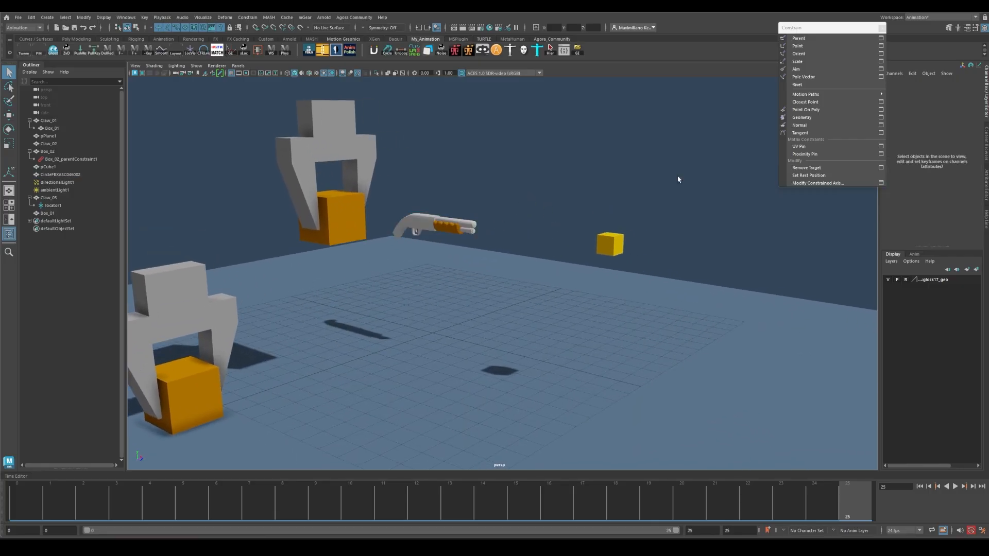
pyautogui.keyDown('alt'); pyautogui.moveTo(696, 146); pyautogui.dragTo(727, 174, button='middle'); pyautogui.keyUp('alt')
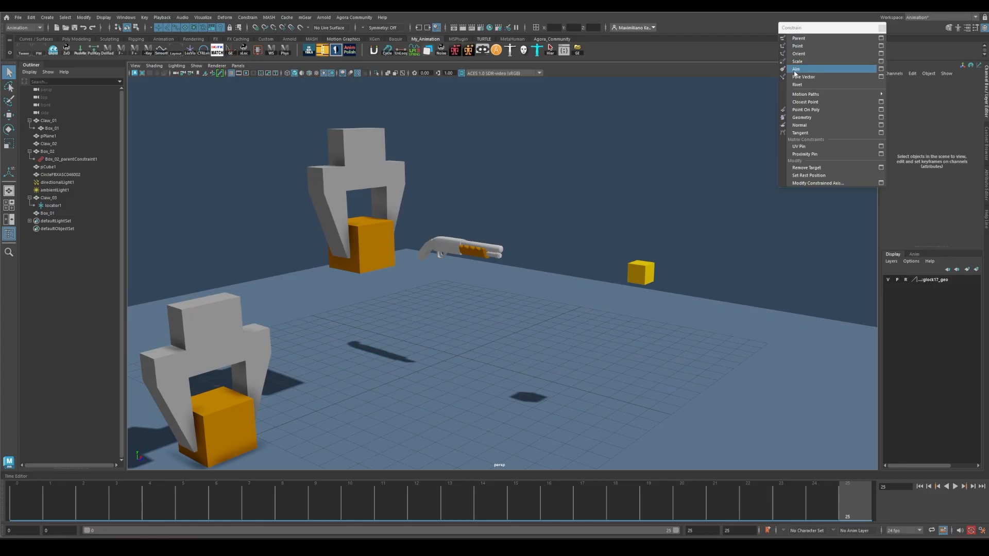
pyautogui.click(480, 246)
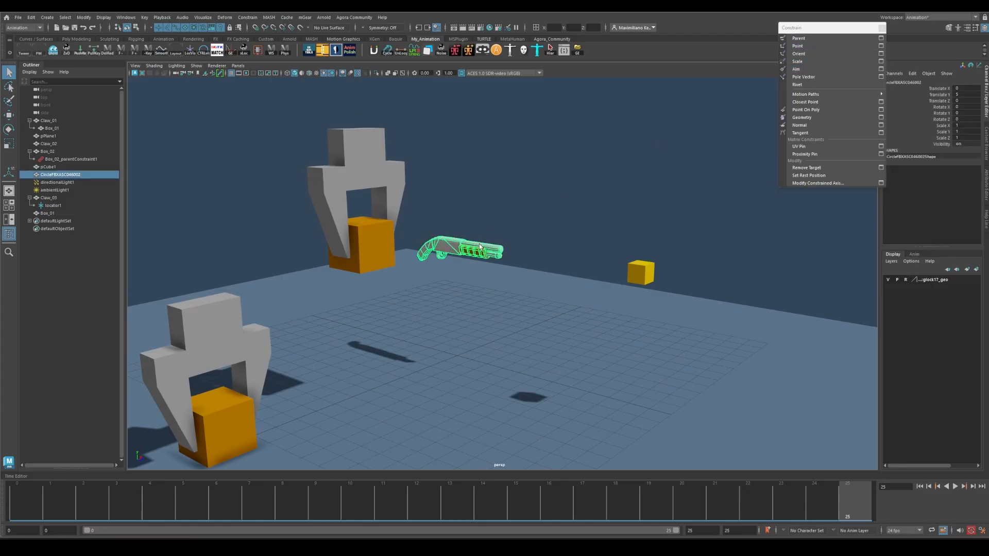
pyautogui.click(604, 207)
# Try selecting the shotgun first and the yellow cube second as a constraint pair.
pyautogui.click(447, 241)
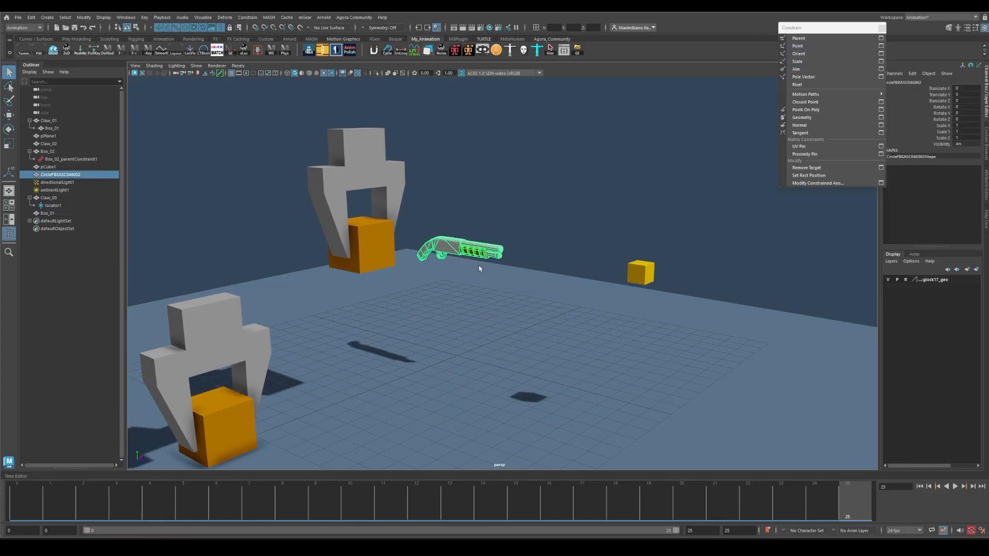
pyautogui.keyDown('shift'); pyautogui.click(642, 273); pyautogui.keyUp('shift')
pyautogui.click(596, 211)
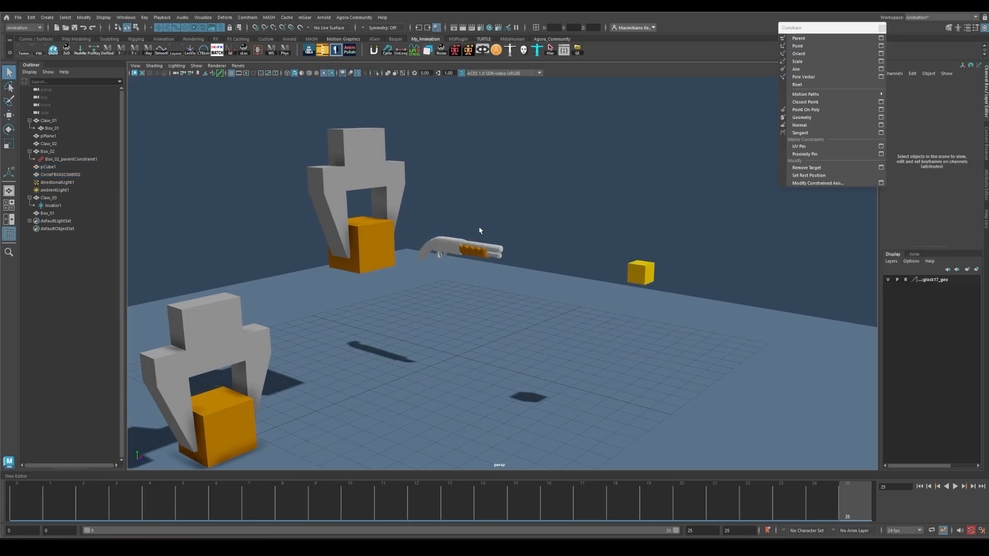
pyautogui.click(455, 242)
pyautogui.keyDown('shift'); pyautogui.click(642, 278); pyautogui.keyUp('shift')
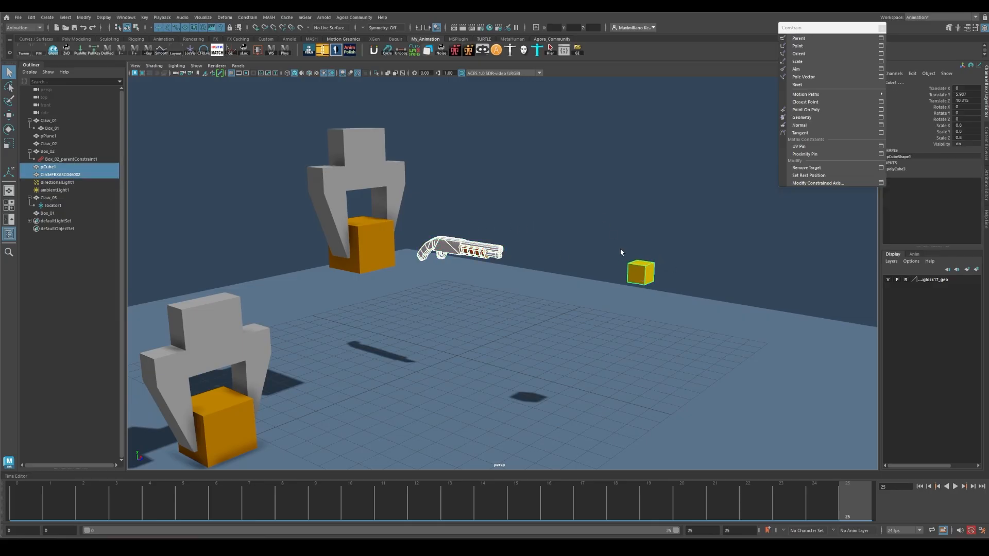
pyautogui.click(414, 279)
pyautogui.click(443, 247)
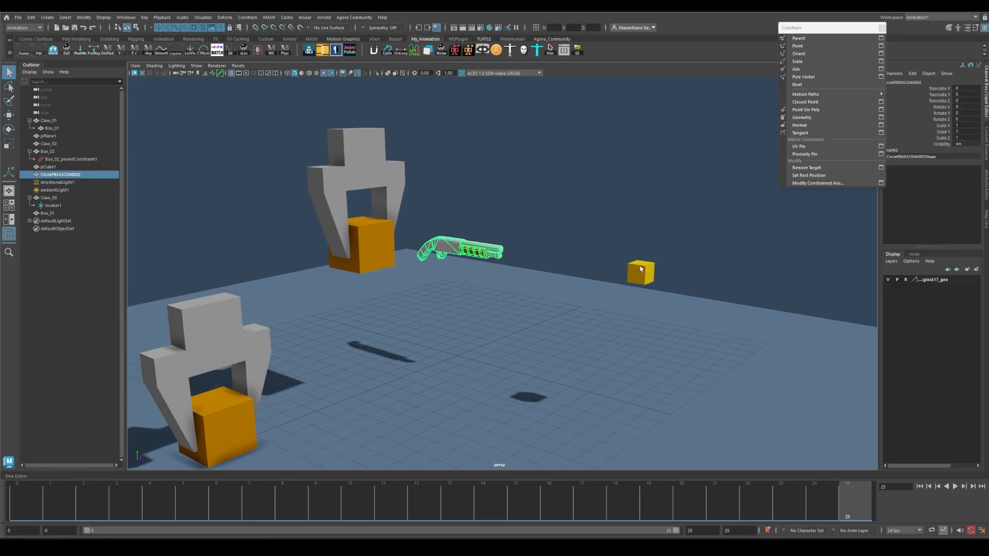
pyautogui.keyDown('shift'); pyautogui.click(642, 269); pyautogui.keyUp('shift')
pyautogui.click(474, 249)
# Point-constrain the shotgun to the yellow cube with Maintain Offset enabled, all axes constrained and a weight of 1.
pyautogui.click(641, 272)
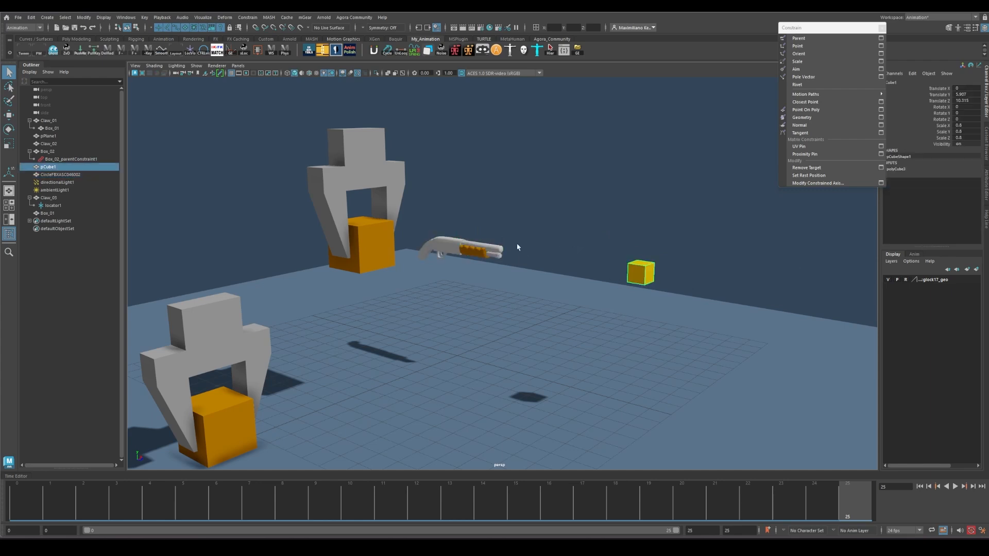
pyautogui.keyDown('shift'); pyautogui.click(445, 253); pyautogui.keyUp('shift')
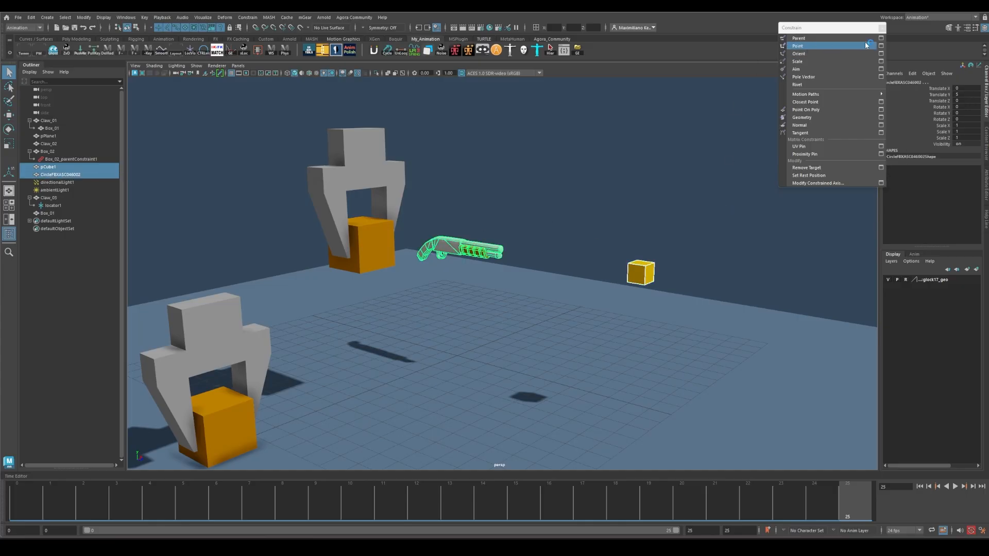
pyautogui.click(881, 45)
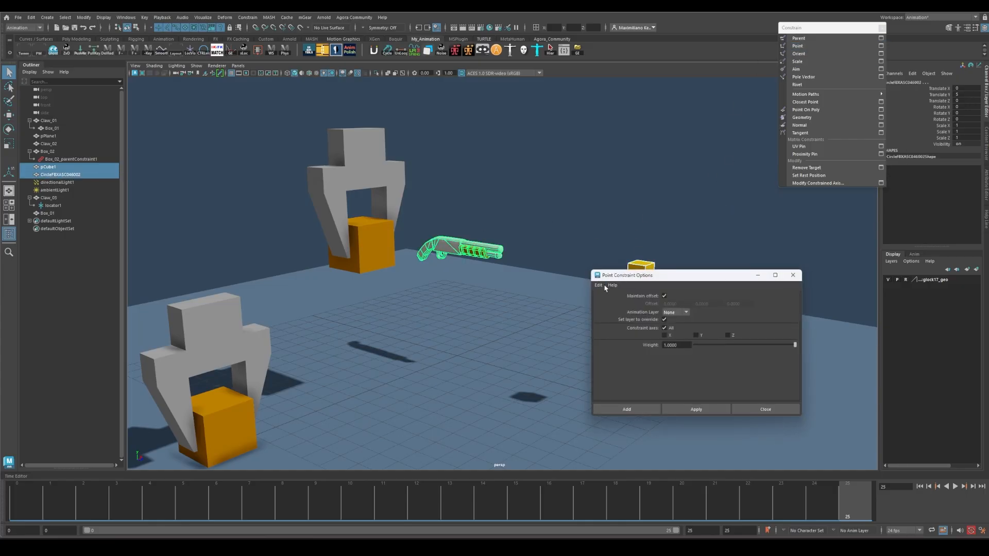
pyautogui.click(664, 295)
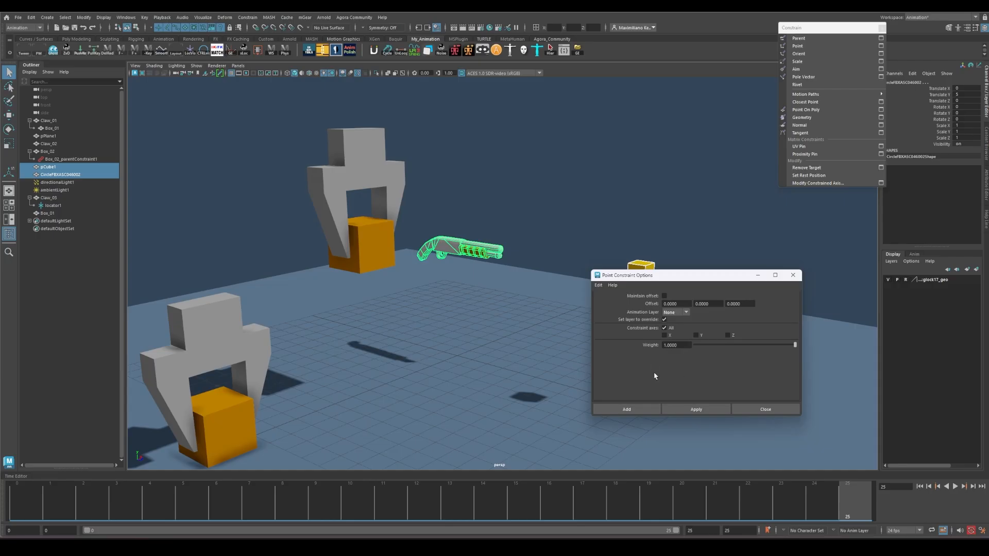
pyautogui.moveTo(660, 278); pyautogui.dragTo(745, 235)
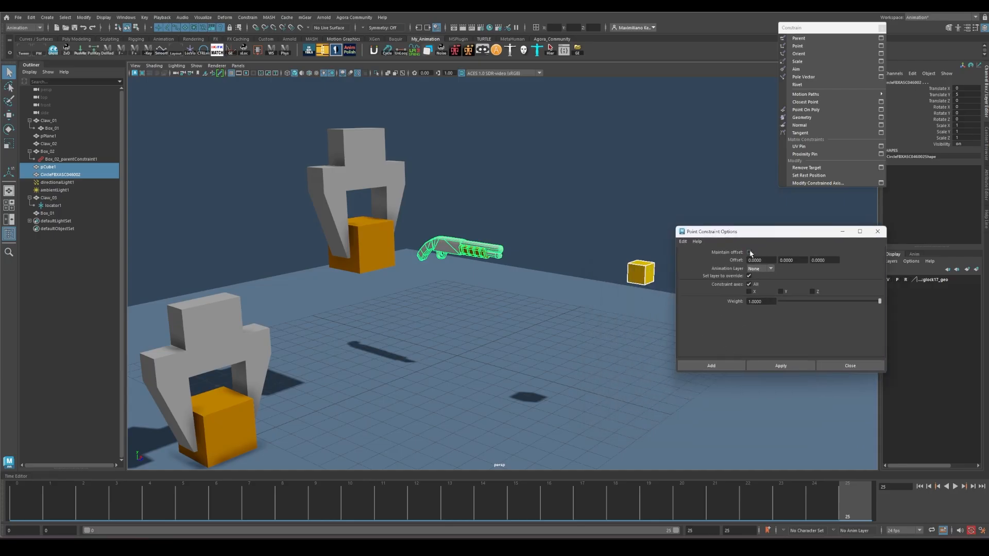
pyautogui.click(750, 253)
pyautogui.click(732, 365)
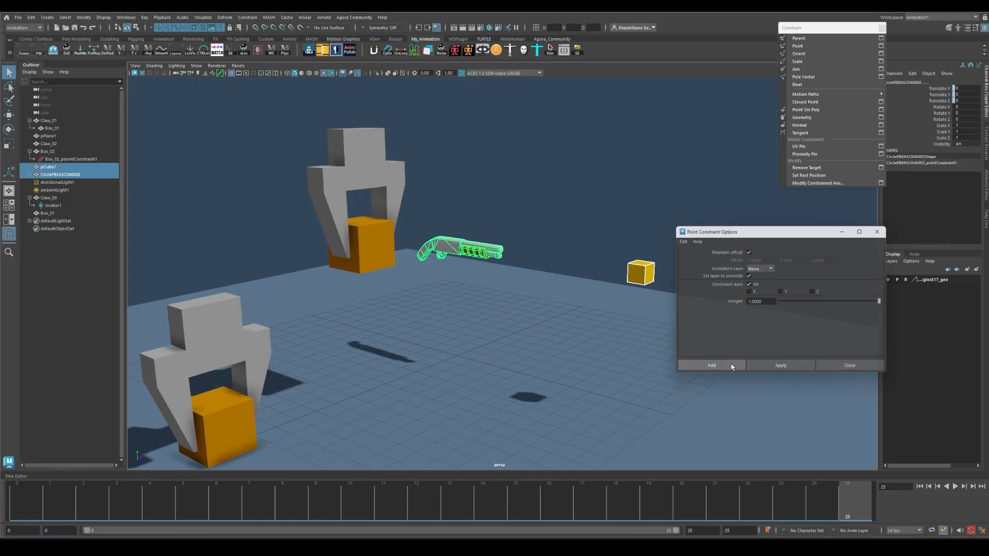
pyautogui.click(600, 237)
# Test the point constraint by moving and rotating the yellow cube, undo the rotation, and readjust the cube's height.
pyautogui.click(650, 270)
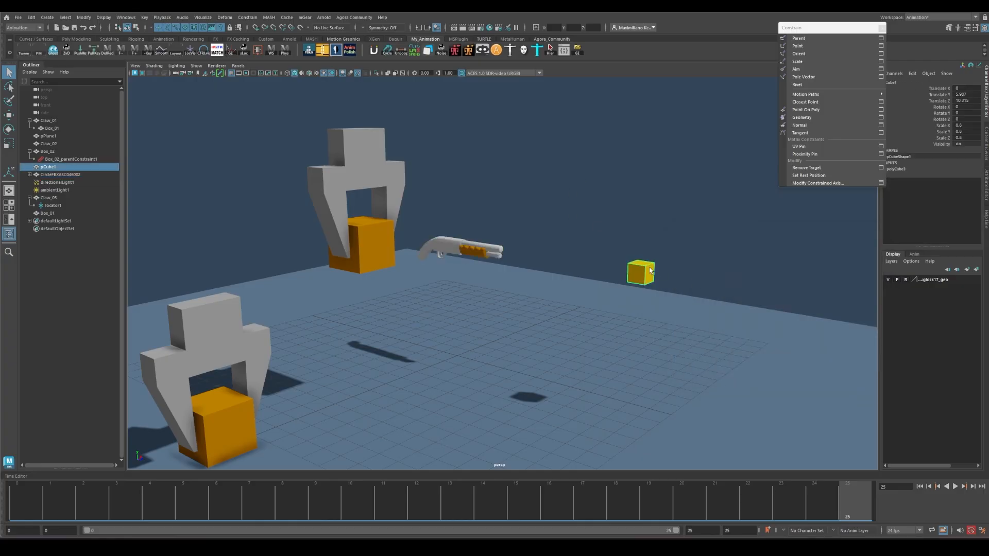
pyautogui.press('w')
pyautogui.moveTo(642, 216); pyautogui.dragTo(644, 162)
pyautogui.press('e')
pyautogui.moveTo(710, 114); pyautogui.dragTo(711, 306)
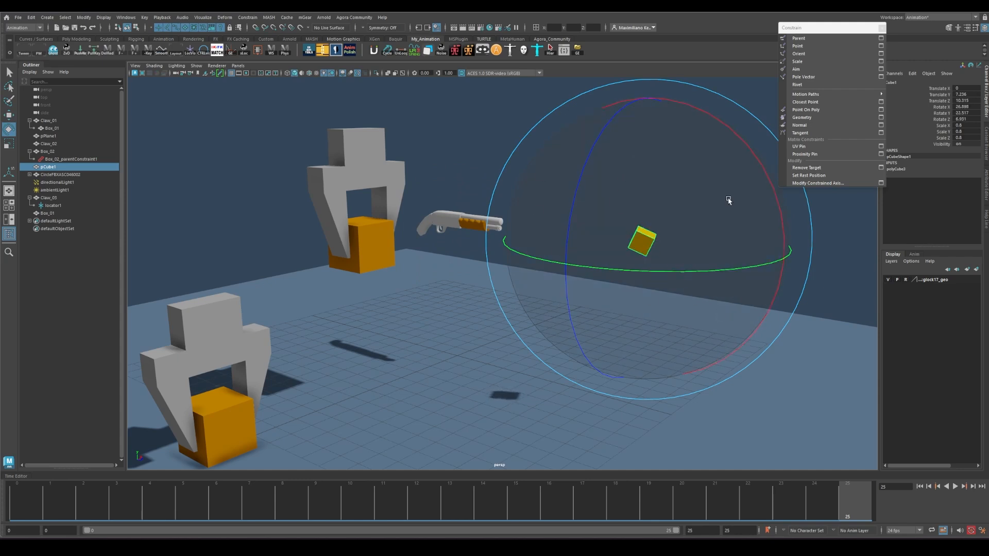
pyautogui.hotkey('ctrl', 'z')
pyautogui.hotkey('ctrl', 'z')
pyautogui.press('w')
pyautogui.moveTo(645, 163); pyautogui.dragTo(651, 200)
pyautogui.keyDown('alt'); pyautogui.moveTo(585, 194); pyautogui.dragTo(638, 252); pyautogui.keyUp('alt')
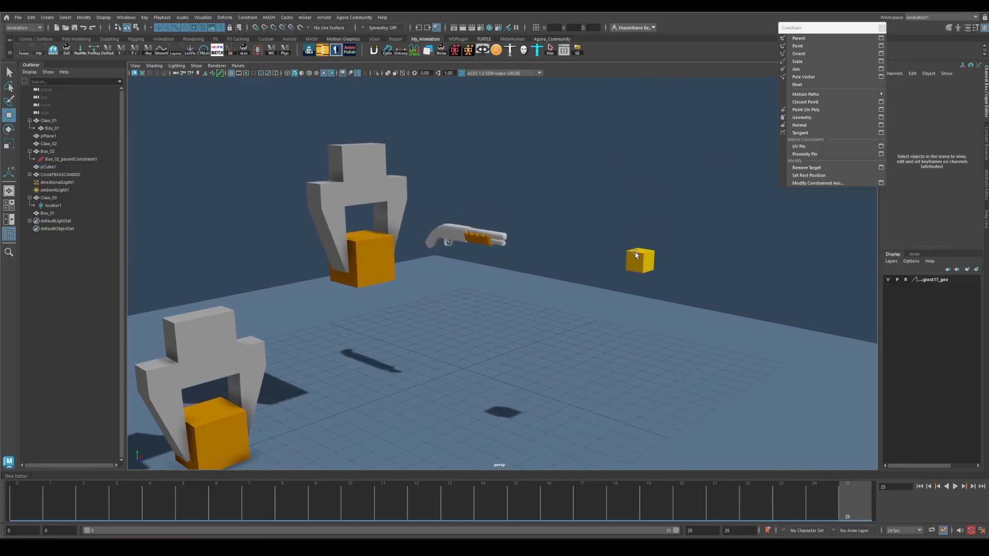
# Orient-constrain the shotgun to the yellow cube using reset settings with Maintain Offset enabled, all axes constrained and a weight of 1.
pyautogui.click(446, 245)
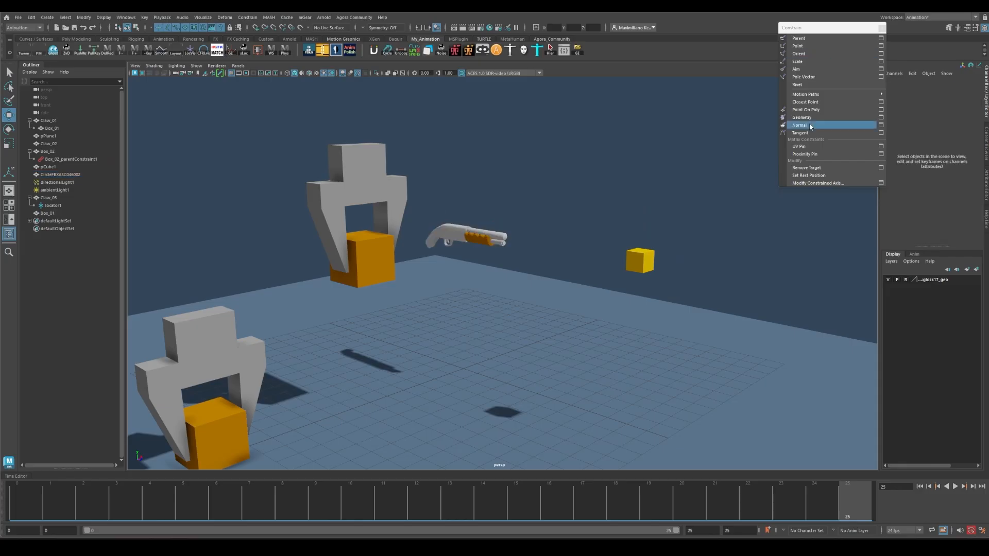
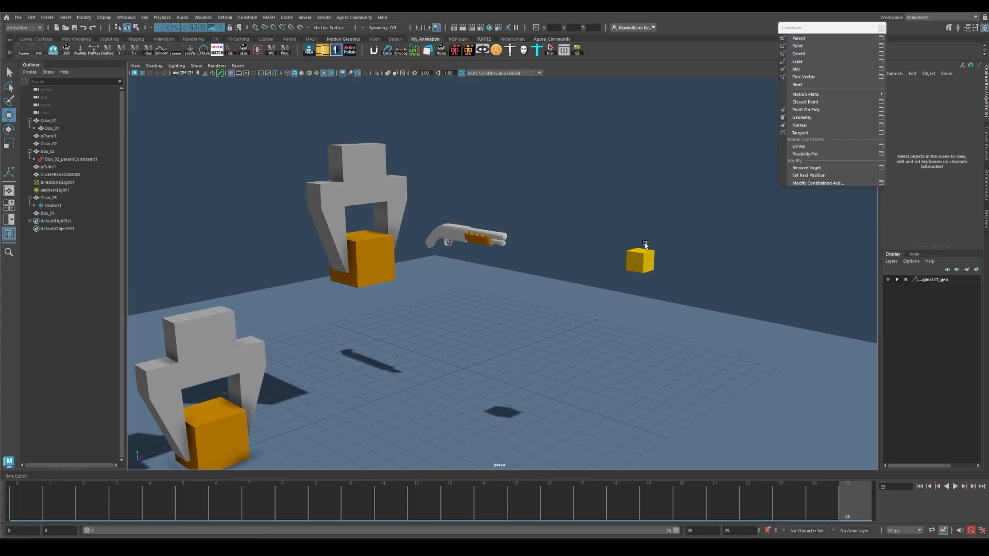
pyautogui.click(647, 262)
pyautogui.keyDown('shift'); pyautogui.click(460, 230); pyautogui.keyUp('shift')
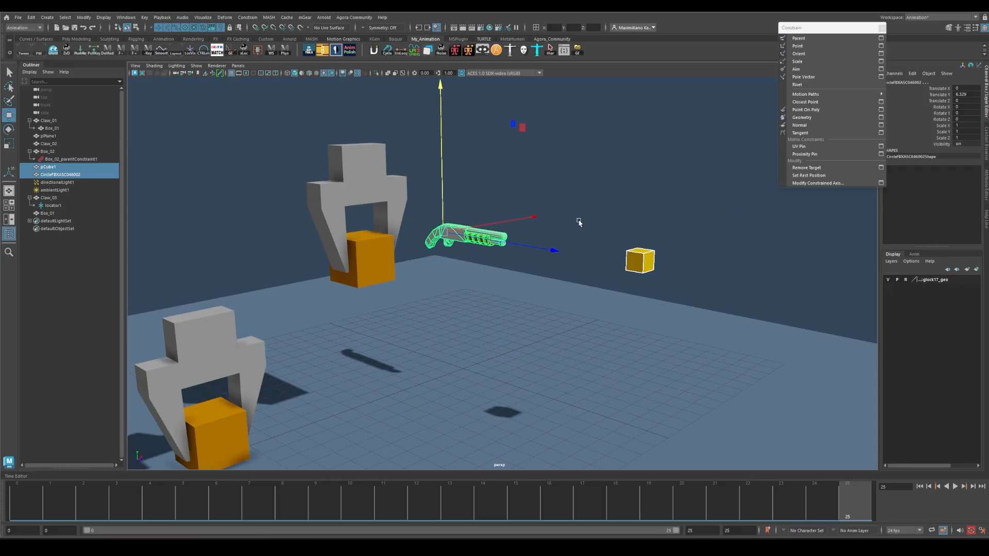
pyautogui.click(881, 54)
pyautogui.click(683, 241)
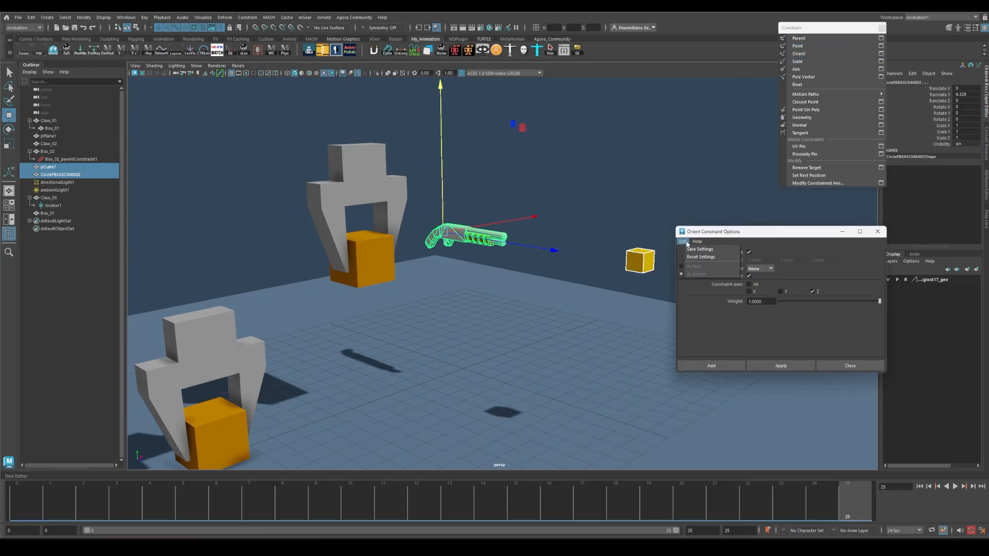
pyautogui.click(700, 261)
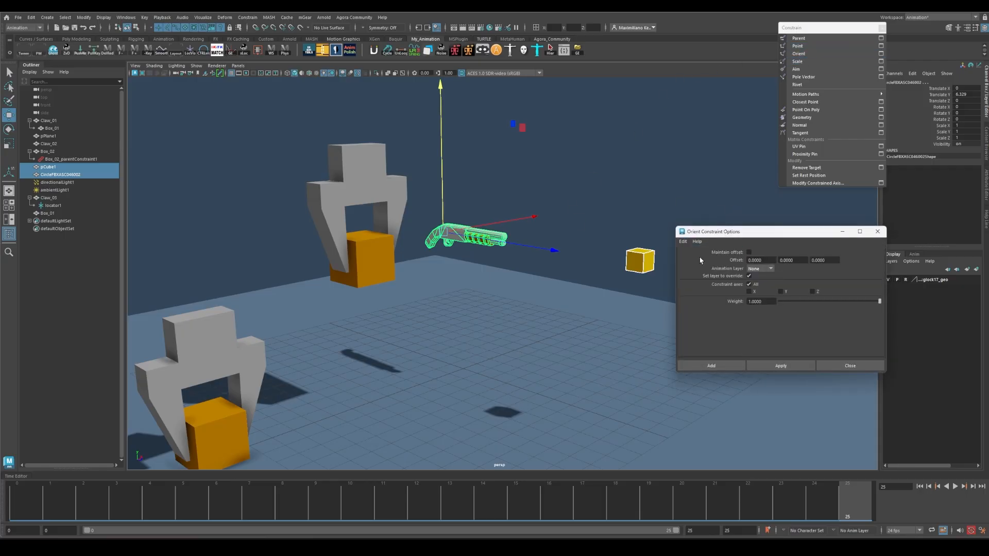
pyautogui.click(749, 252)
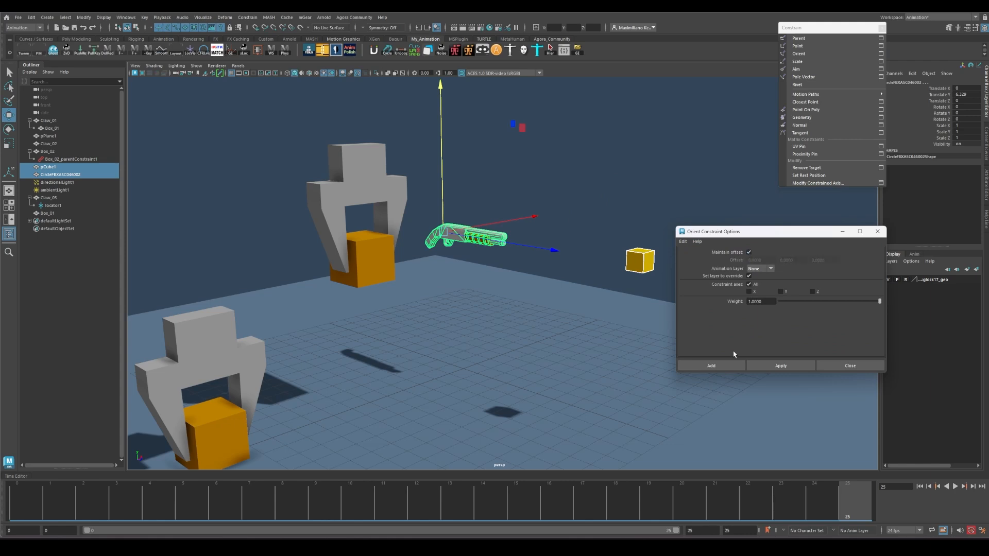
pyautogui.click(732, 364)
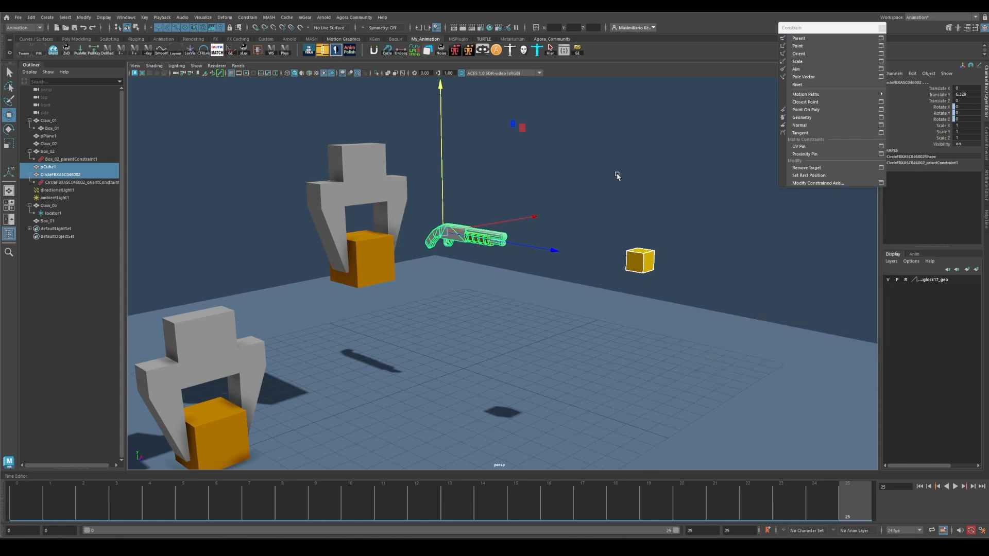
# Test the orient constraint by rotating the yellow cube around different axes, undoing each rotation.
pyautogui.click(699, 218)
pyautogui.click(641, 259)
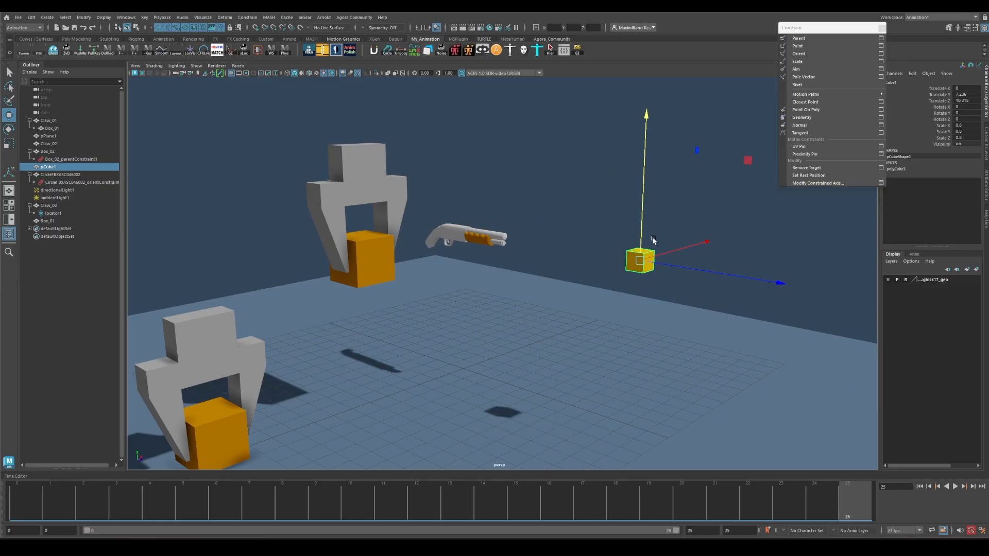
pyautogui.press('e')
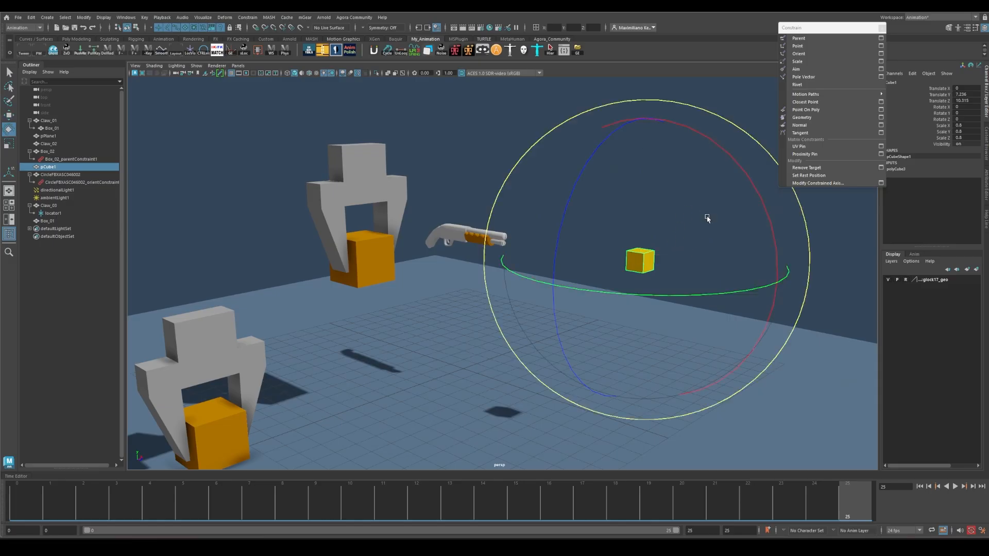
pyautogui.moveTo(717, 146); pyautogui.dragTo(550, 347)
pyautogui.hotkey('ctrl', 'z')
pyautogui.hotkey('ctrl', 'z')
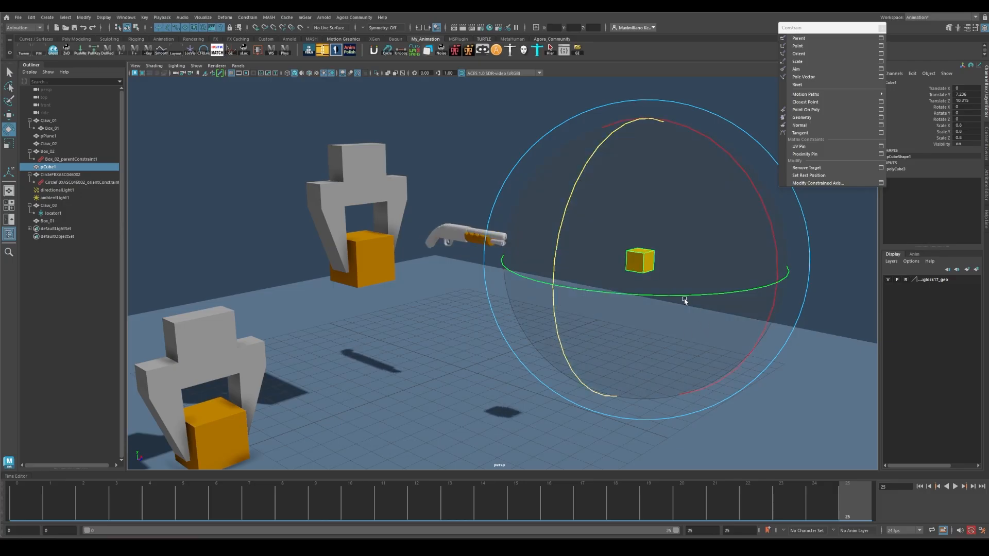
pyautogui.moveTo(685, 298); pyautogui.dragTo(788, 304)
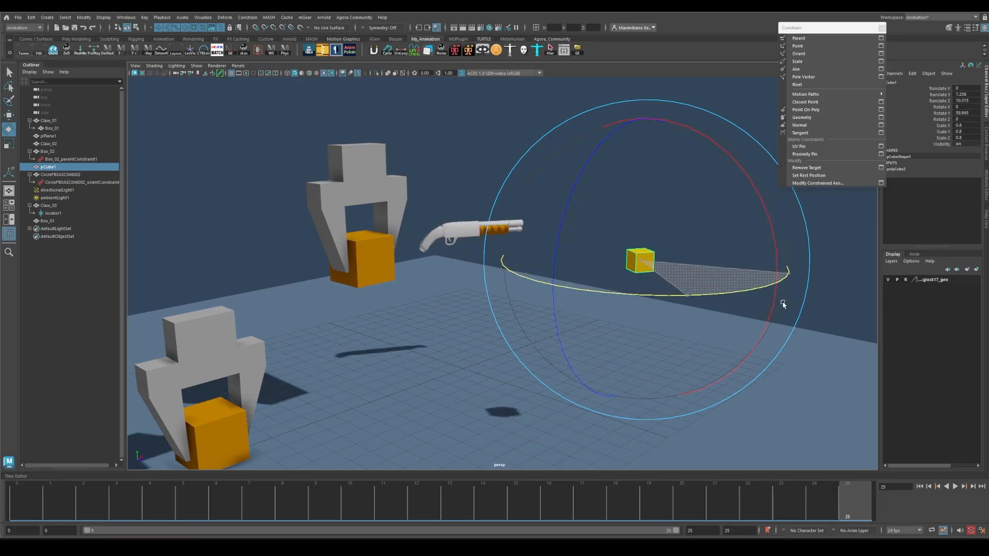
pyautogui.hotkey('ctrl', 'z')
pyautogui.moveTo(655, 170); pyautogui.dragTo(645, 208)
pyautogui.hotkey('ctrl', 'z')
pyautogui.keyDown('alt'); pyautogui.moveTo(627, 250); pyautogui.dragTo(710, 307); pyautogui.keyUp('alt')
pyautogui.hotkey('ctrl', 'z')
pyautogui.press('q')
pyautogui.click(509, 159)
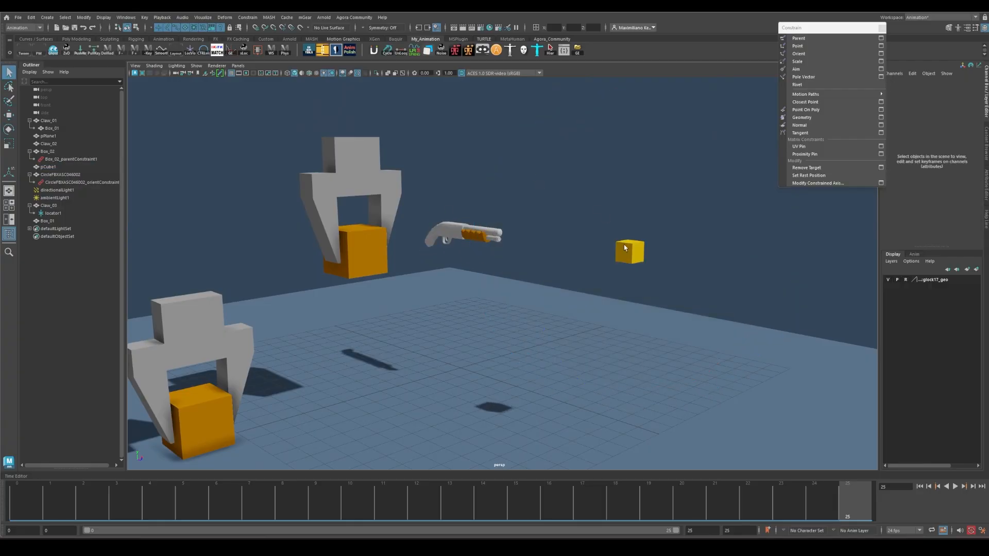
# Delete the orient constraint from the shotgun.
pyautogui.click(448, 237)
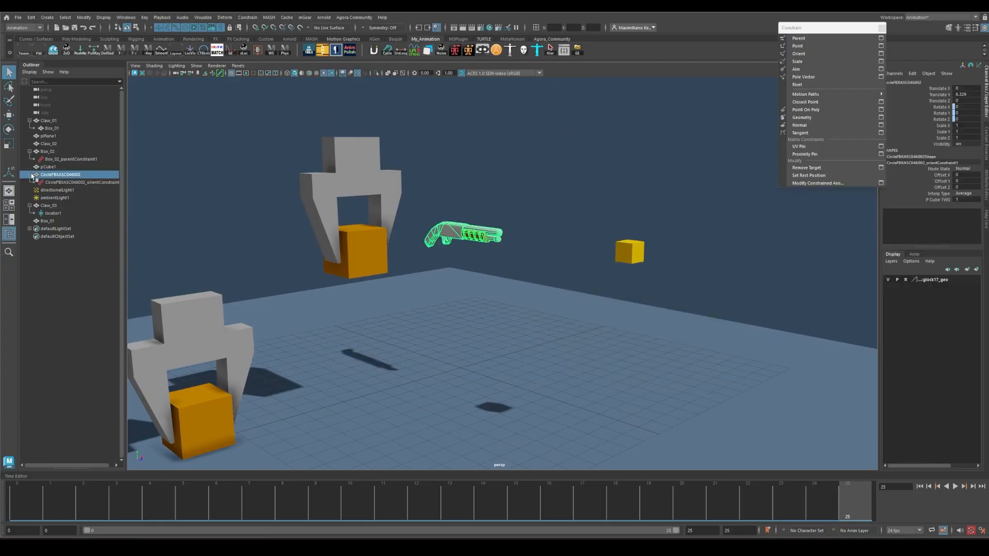
pyautogui.click(54, 183)
pyautogui.press('Delete')
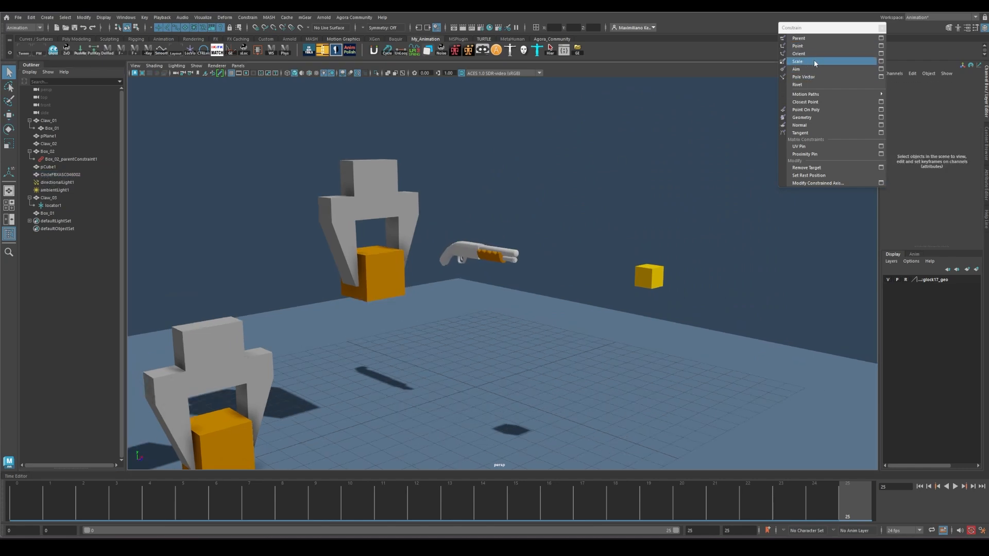
# Scale-constrain the shotgun to the yellow cube using reset settings with Maintain Offset enabled, all axes constrained and a weight of 1.
pyautogui.click(645, 277)
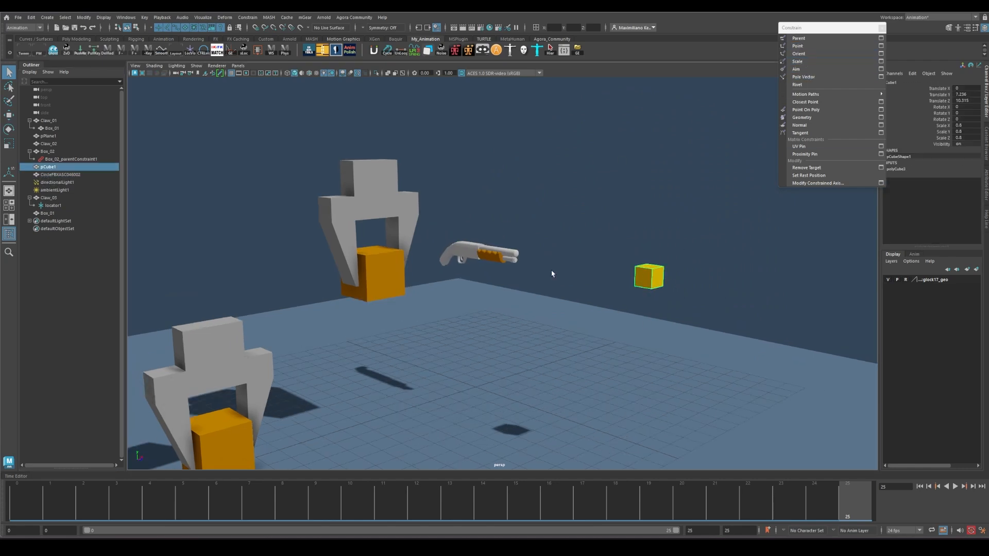
pyautogui.keyDown('shift'); pyautogui.click(460, 253); pyautogui.keyUp('shift')
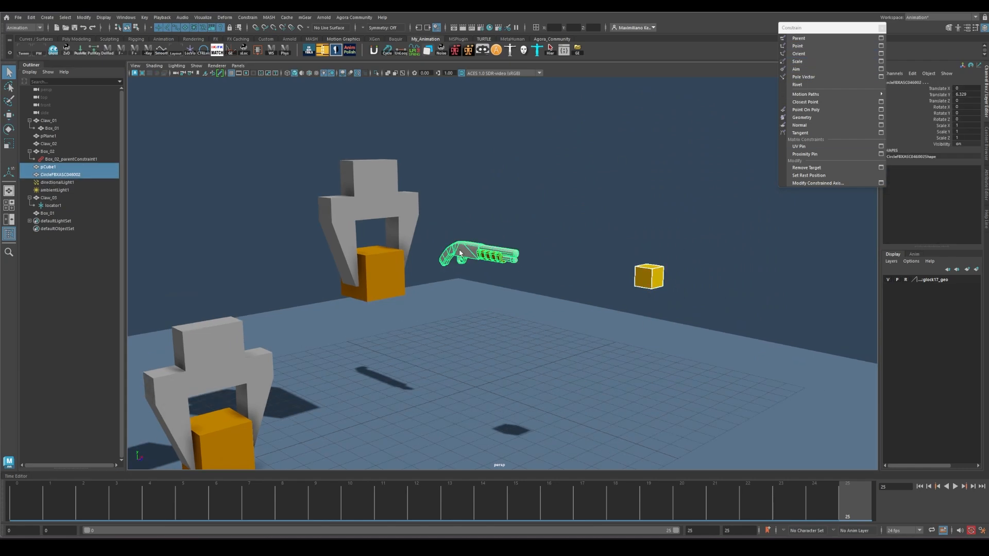
pyautogui.click(882, 61)
pyautogui.click(683, 241)
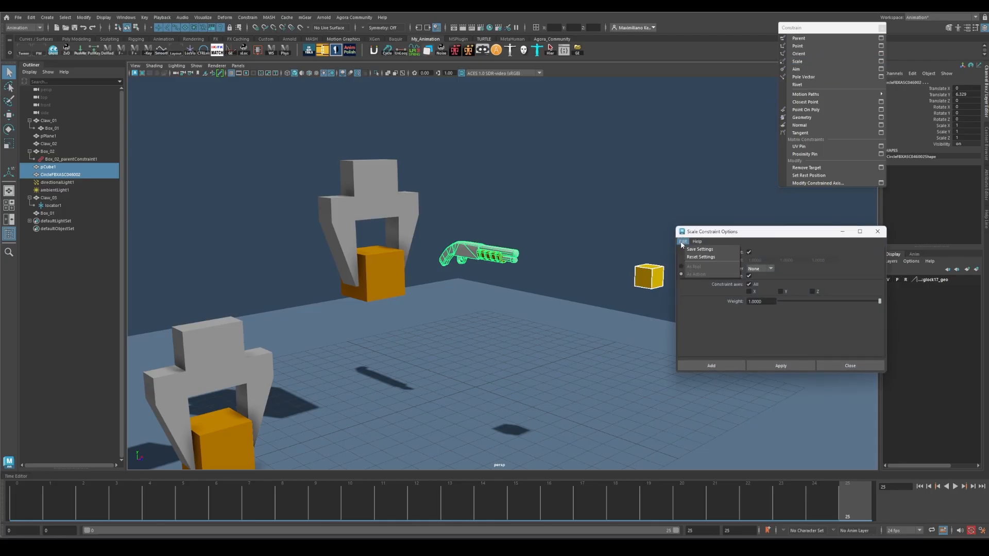
pyautogui.click(700, 257)
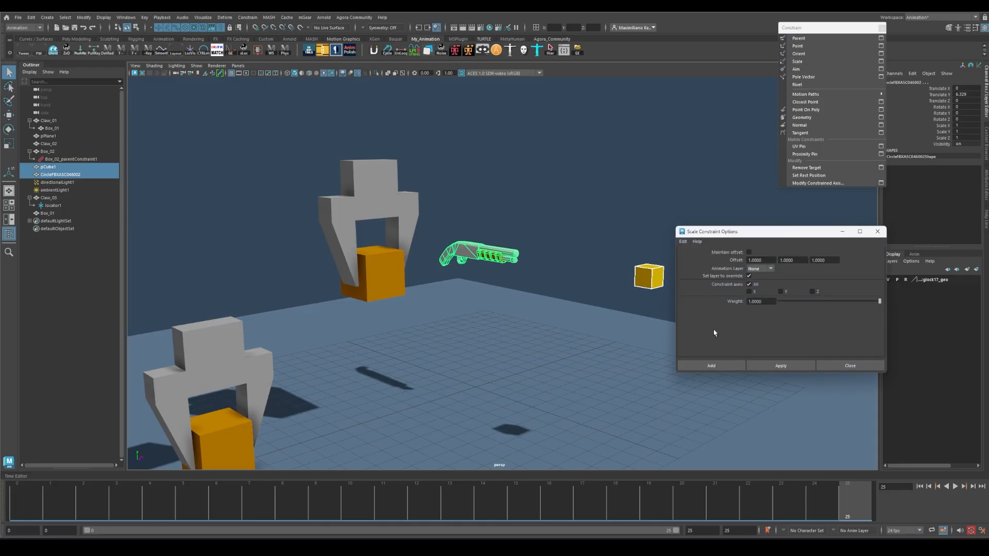
pyautogui.click(749, 252)
pyautogui.click(737, 363)
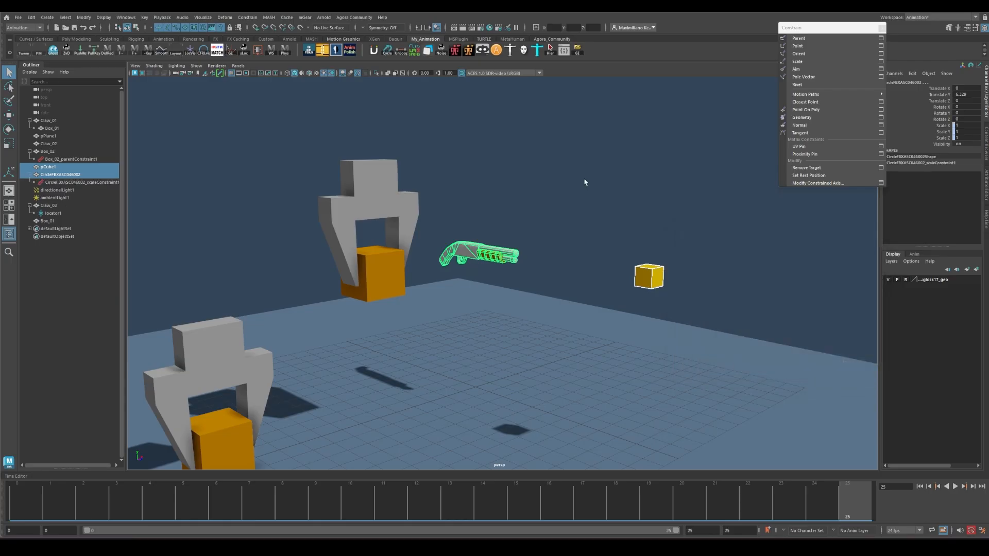
# Test the scale constraint by scaling the yellow cube, and undo the scaling.
pyautogui.click(641, 281)
pyautogui.press('r')
pyautogui.moveTo(649, 280); pyautogui.dragTo(687, 197)
pyautogui.hotkey('ctrl', 'z')
pyautogui.press('q')
pyautogui.click(585, 227)
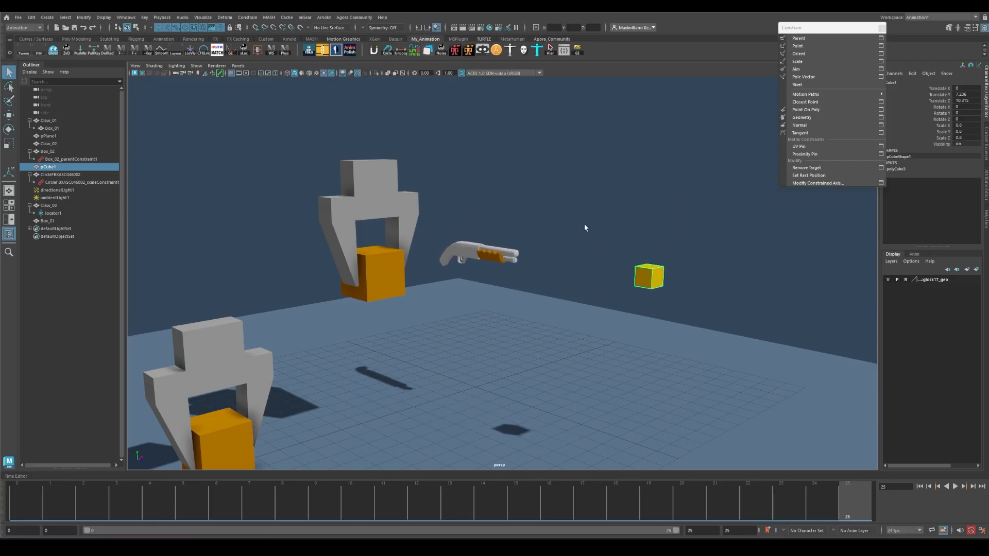
pyautogui.click(466, 254)
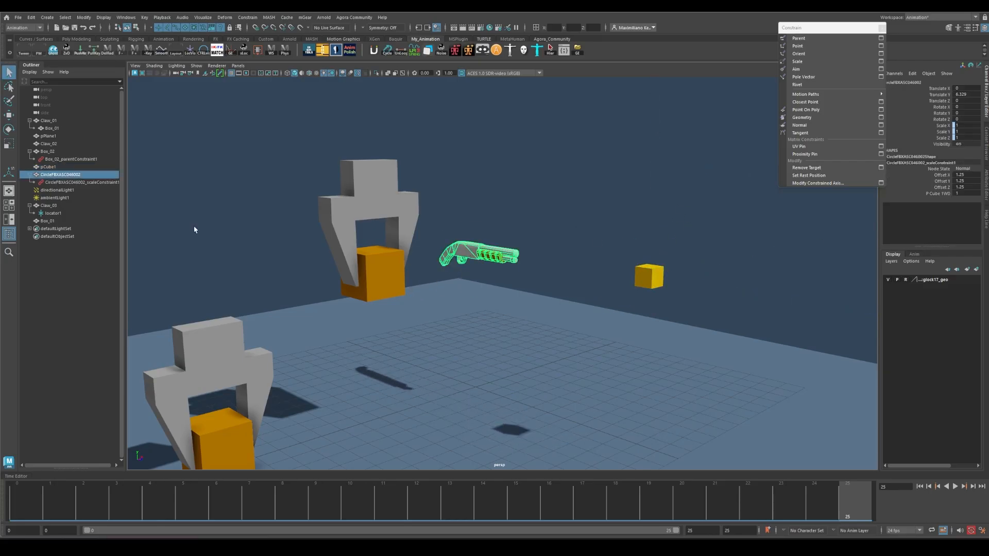
pyautogui.click(655, 278)
pyautogui.press('e')
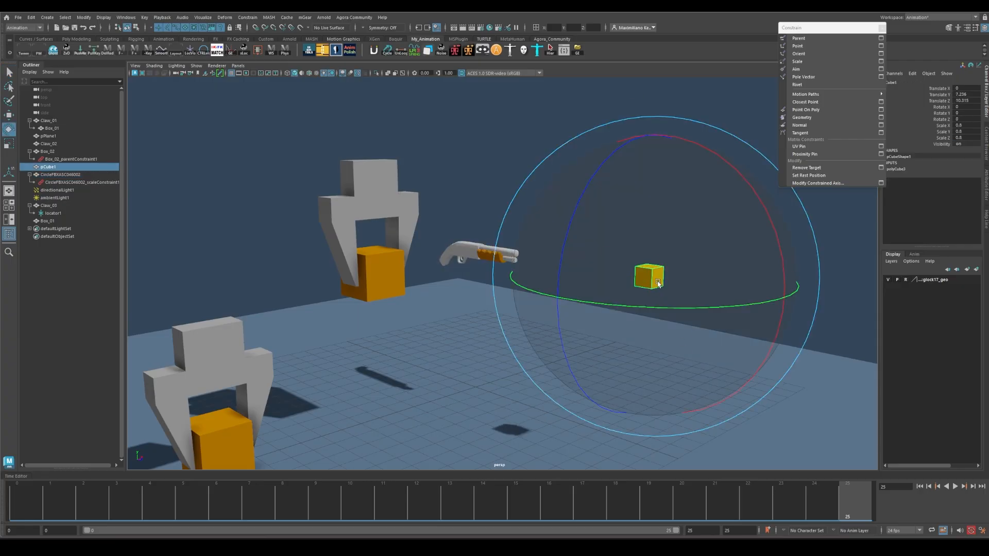
pyautogui.press('w')
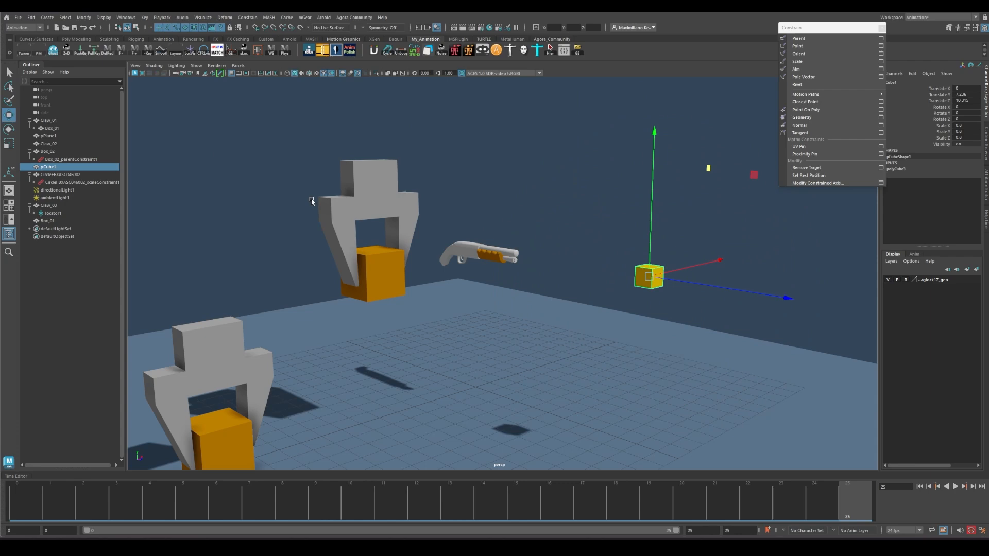
# Delete the scale constraint from the shotgun.
pyautogui.click(465, 245)
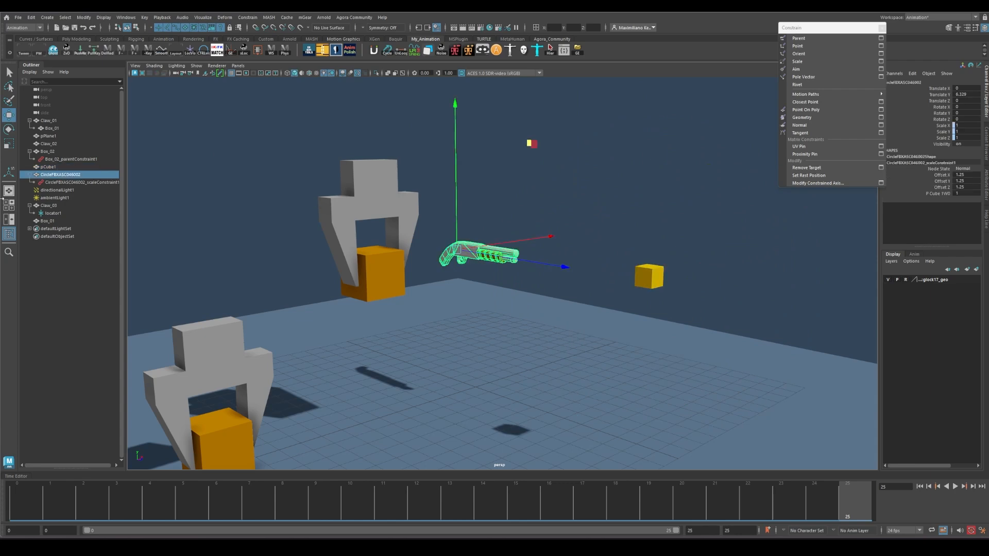
pyautogui.click(81, 184)
pyautogui.press('Delete')
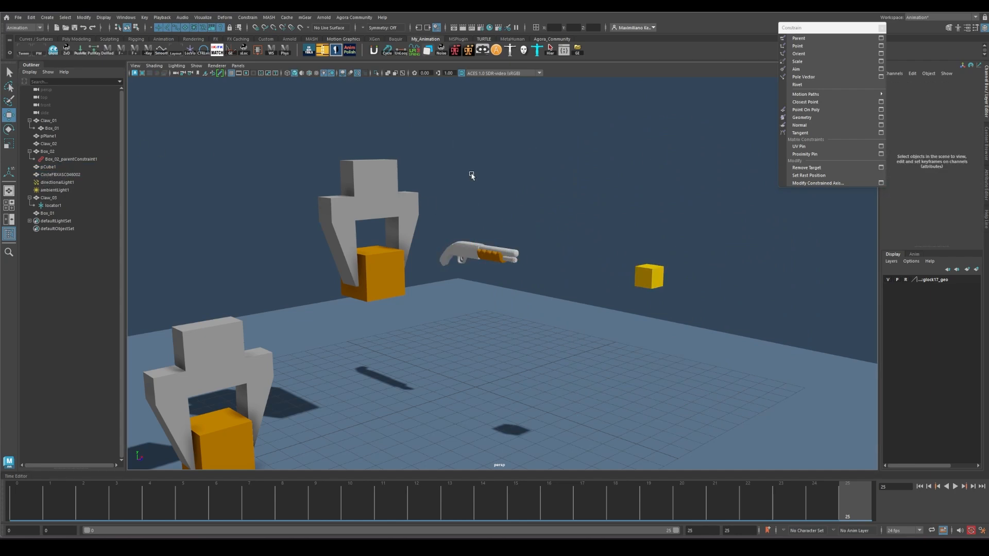
# Aim-constrain the shotgun at the yellow cube using reset settings with Maintain Offset enabled, aim vector 1, 0, 0 and up vector 0, 1, 0.
pyautogui.click(656, 276)
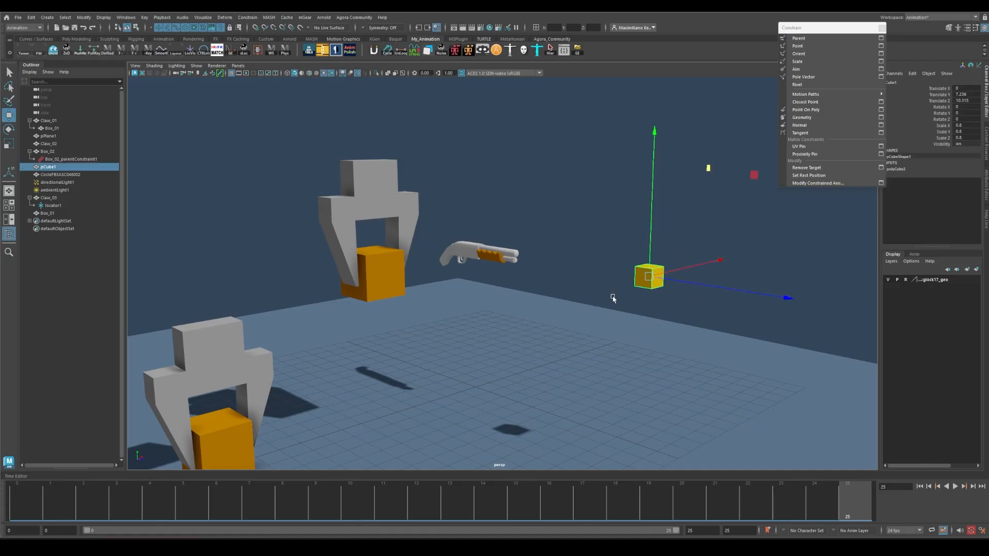
pyautogui.press('q')
pyautogui.click(652, 247)
pyautogui.click(652, 280)
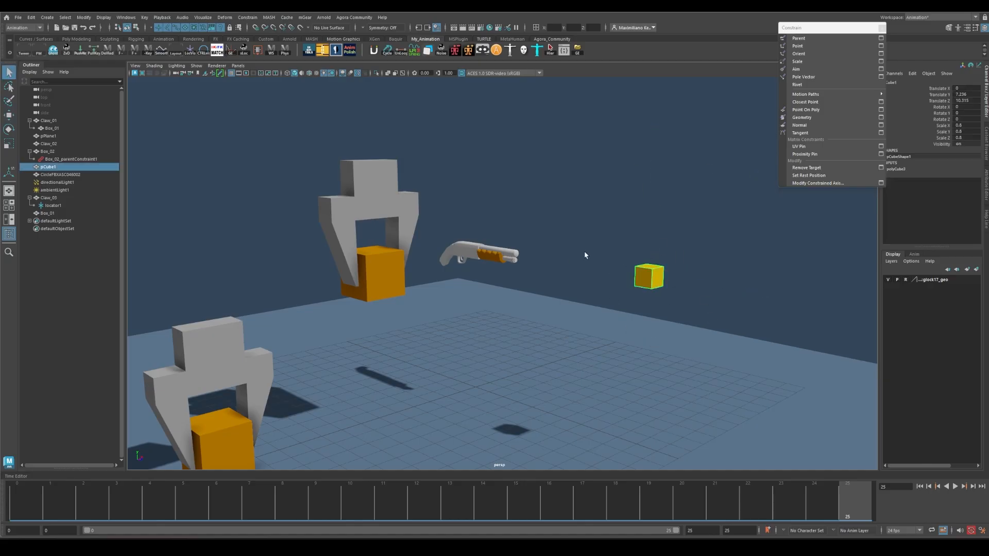
pyautogui.keyDown('shift'); pyautogui.click(468, 251); pyautogui.keyUp('shift')
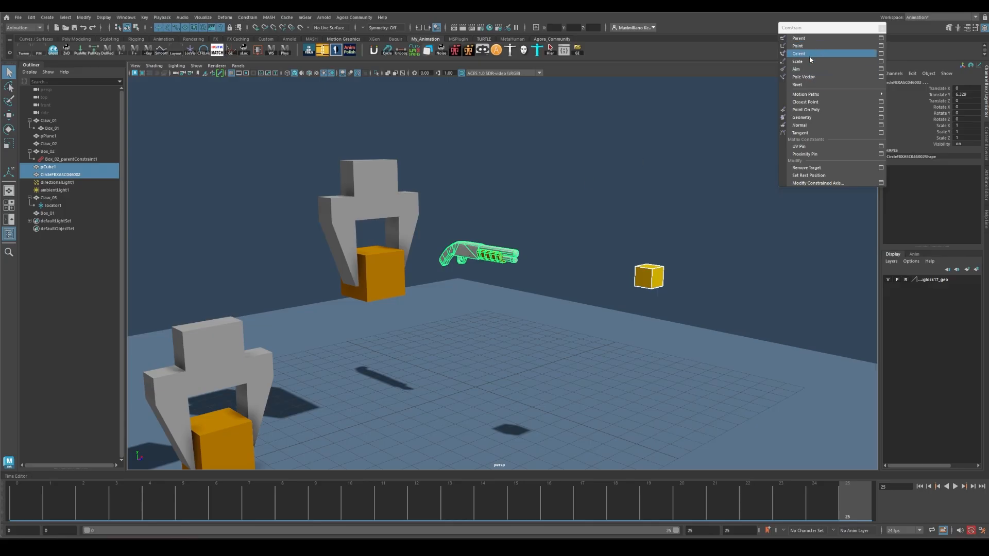
pyautogui.click(880, 69)
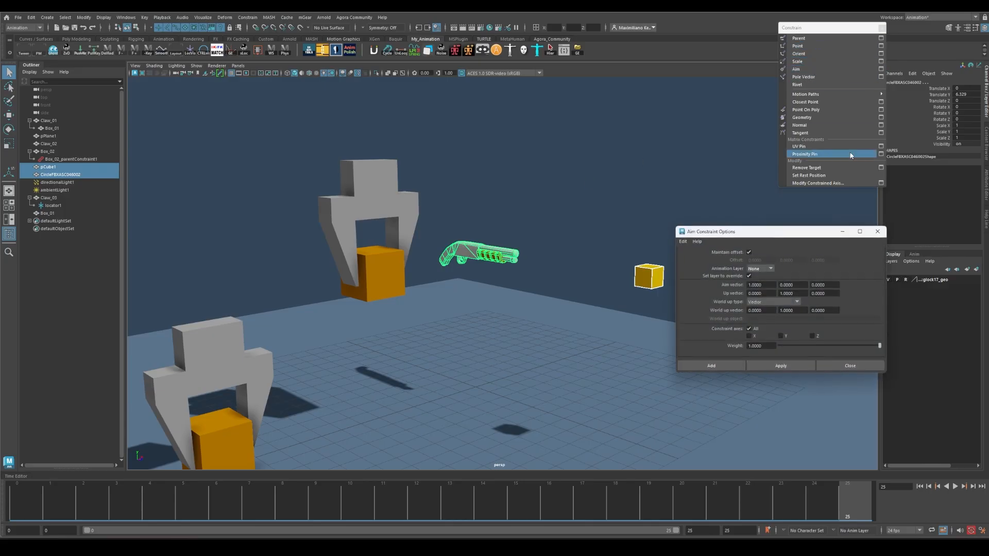
pyautogui.click(683, 242)
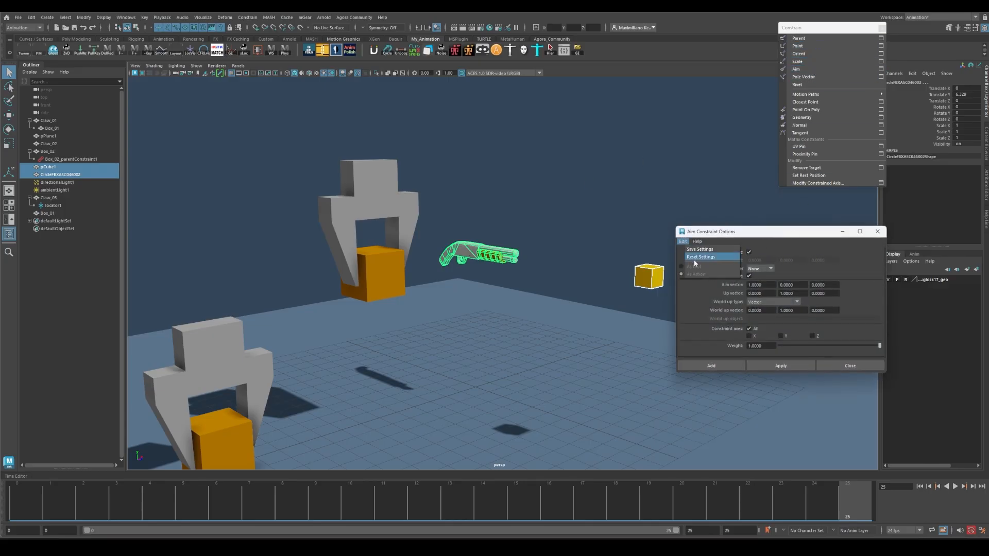
pyautogui.click(695, 262)
pyautogui.click(749, 253)
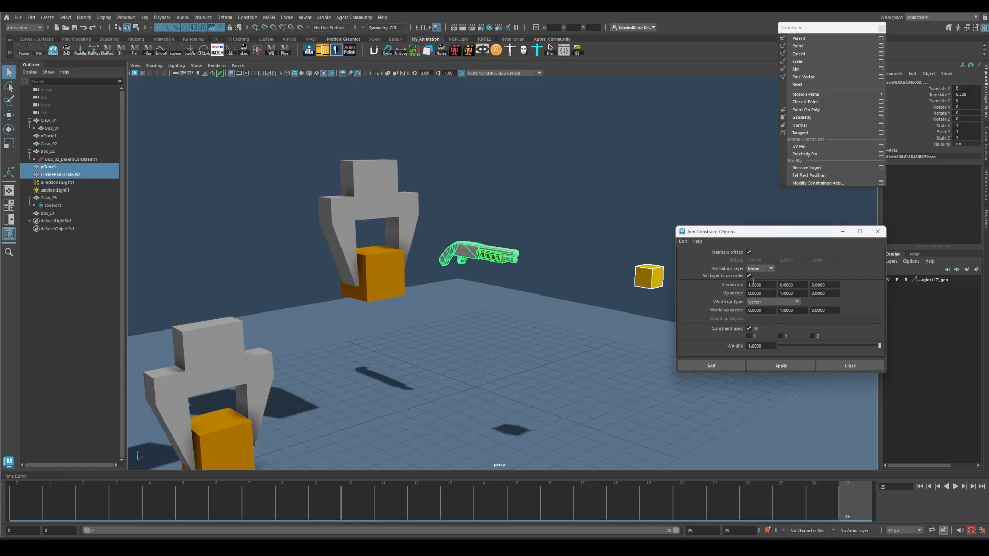
pyautogui.click(711, 366)
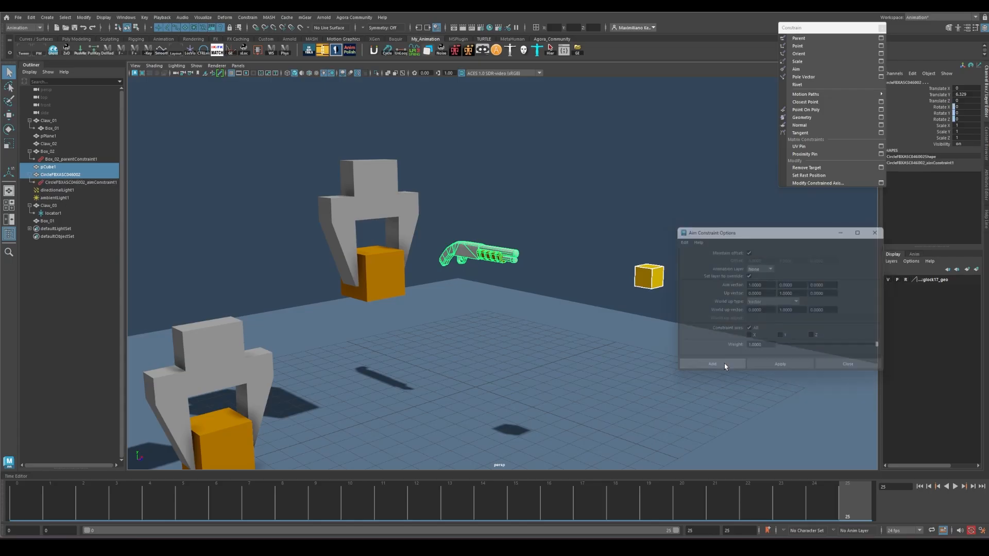
# Test the aim constraint by moving the yellow cube around, leaving it at about X -2.5 and Y 10.5.
pyautogui.click(679, 250)
pyautogui.click(649, 278)
pyautogui.press('w')
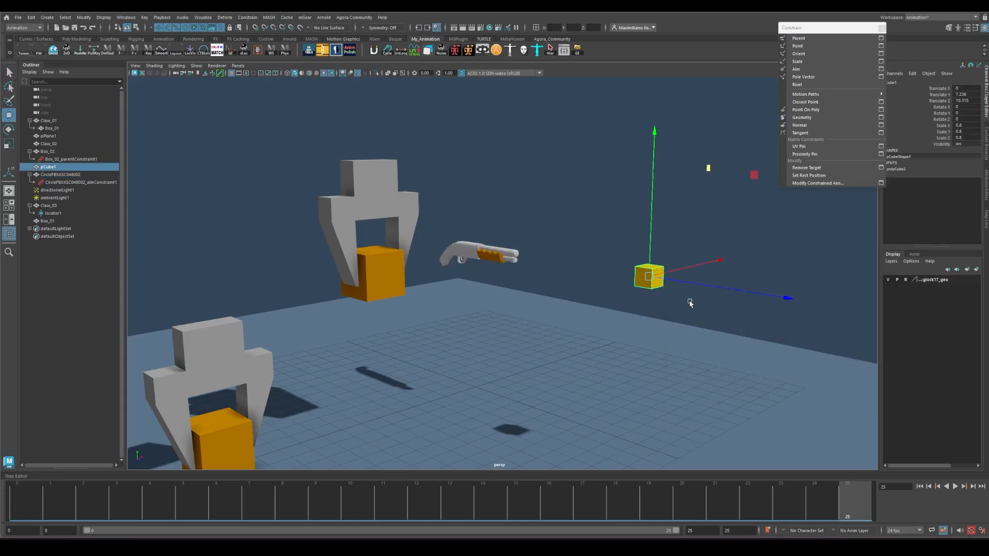
pyautogui.keyDown('alt'); pyautogui.moveTo(693, 304); pyautogui.dragTo(686, 309); pyautogui.keyUp('alt')
pyautogui.moveTo(696, 192); pyautogui.dragTo(695, 262, button='middle')
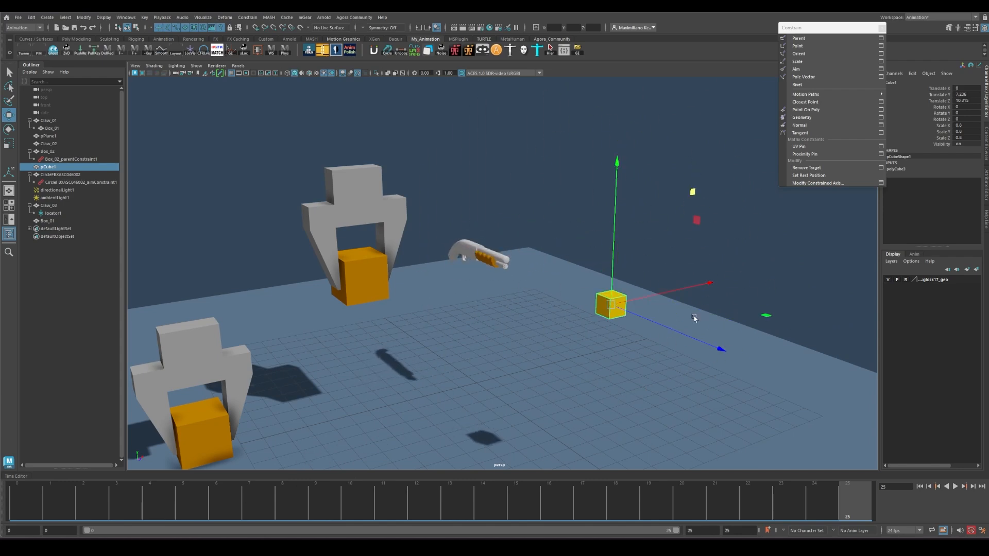
pyautogui.keyDown('alt'); pyautogui.moveTo(694, 317); pyautogui.dragTo(655, 258); pyautogui.keyUp('alt')
pyautogui.moveTo(672, 174)
pyautogui.mouseDown(button='middle')
pyautogui.moveTo(592, 99)
pyautogui.moveTo(700, 119)
pyautogui.moveTo(748, 192)
pyautogui.moveTo(525, 219)
pyautogui.moveTo(568, 265)
pyautogui.moveTo(682, 186)
pyautogui.moveTo(634, 101)
pyautogui.mouseUp(button='middle')
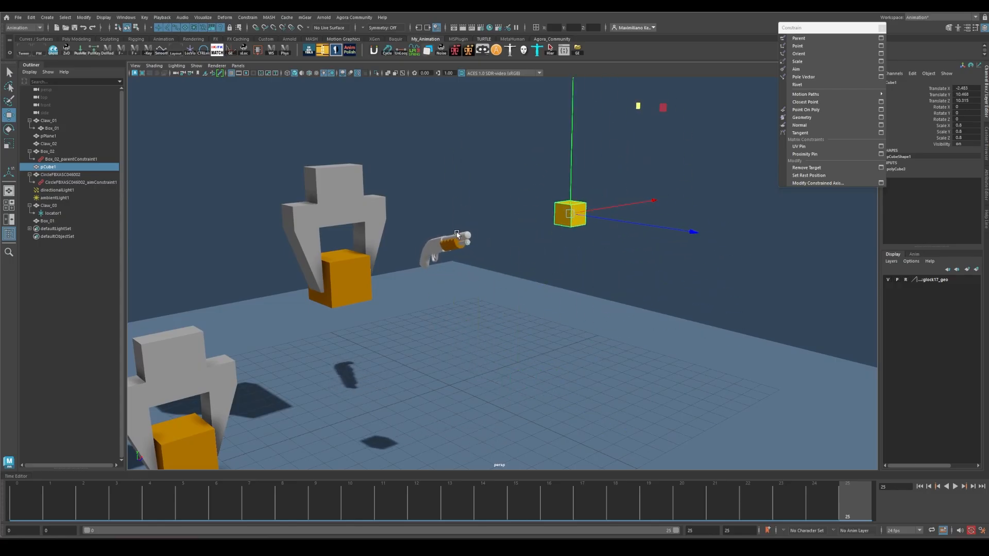
# Test the shotgun's aim constraint by moving the yellow cube in the XY plane, and undo the moves.
pyautogui.keyDown('alt'); pyautogui.moveTo(556, 247); pyautogui.dragTo(552, 259, button='middle'); pyautogui.keyUp('alt')
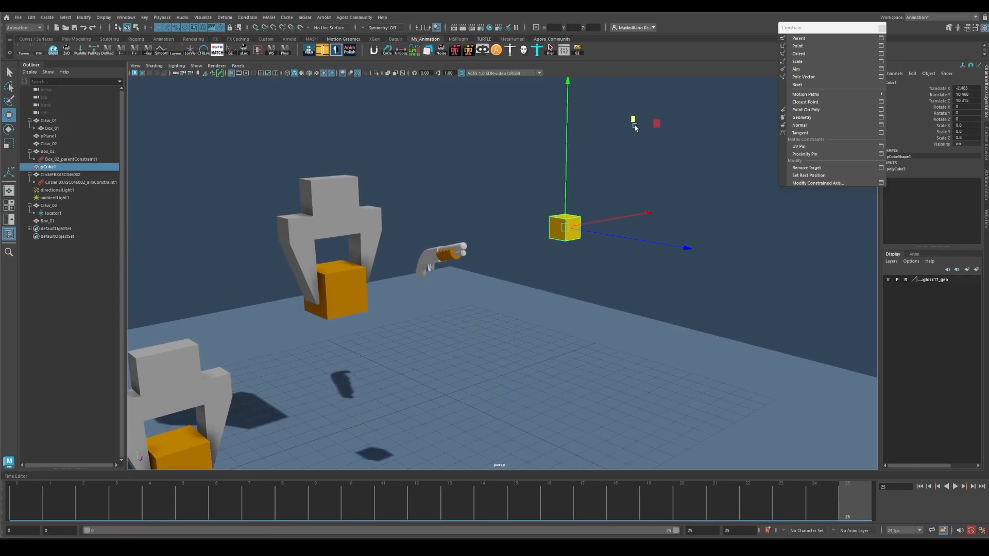
pyautogui.moveTo(635, 127); pyautogui.dragTo(722, 126, button='middle')
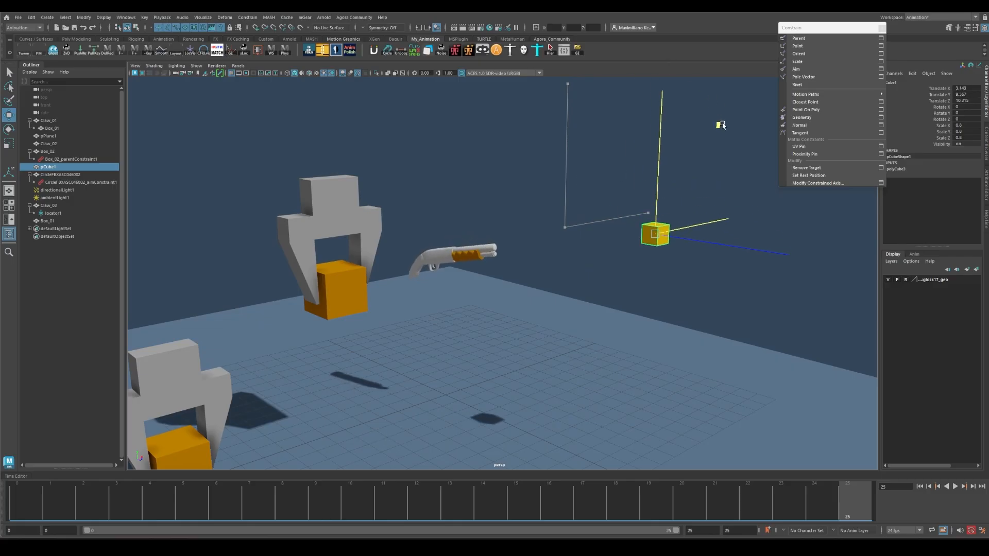
pyautogui.moveTo(722, 126); pyautogui.dragTo(668, 116)
pyautogui.hotkey('ctrl', 'z')
pyautogui.hotkey('ctrl', 'z')
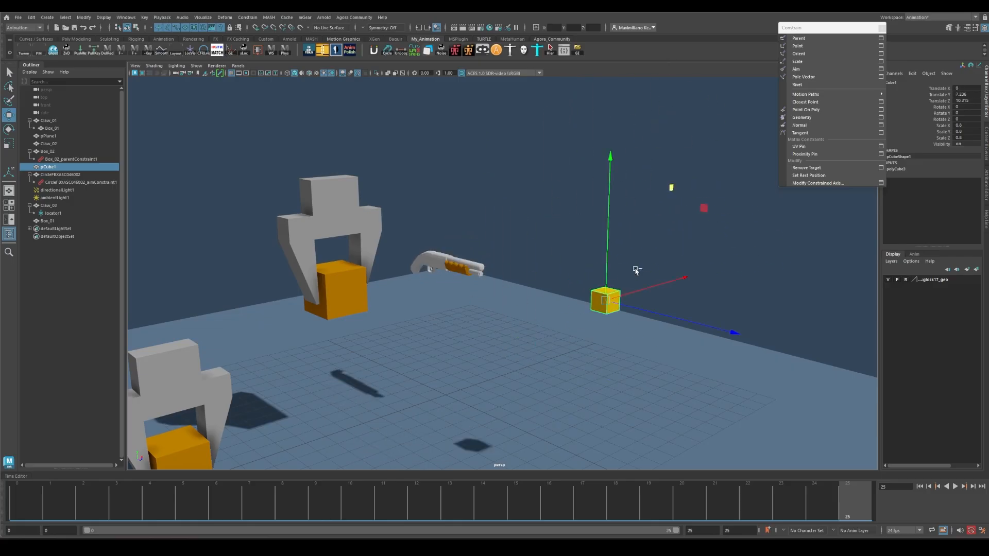
# Move the yellow cube in the XZ plane to about X -0.5 and Z 11.5, and undo a further test move.
pyautogui.keyDown('alt'); pyautogui.moveTo(581, 329); pyautogui.dragTo(563, 302); pyautogui.keyUp('alt')
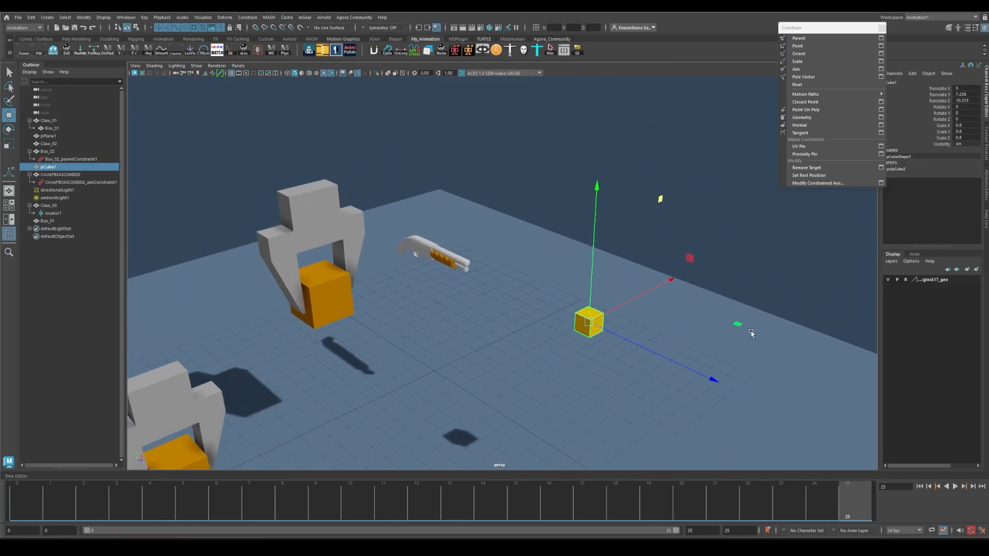
pyautogui.moveTo(743, 326); pyautogui.dragTo(651, 364, button='middle')
pyautogui.keyDown('alt'); pyautogui.moveTo(650, 363); pyautogui.dragTo(657, 314); pyautogui.keyUp('alt')
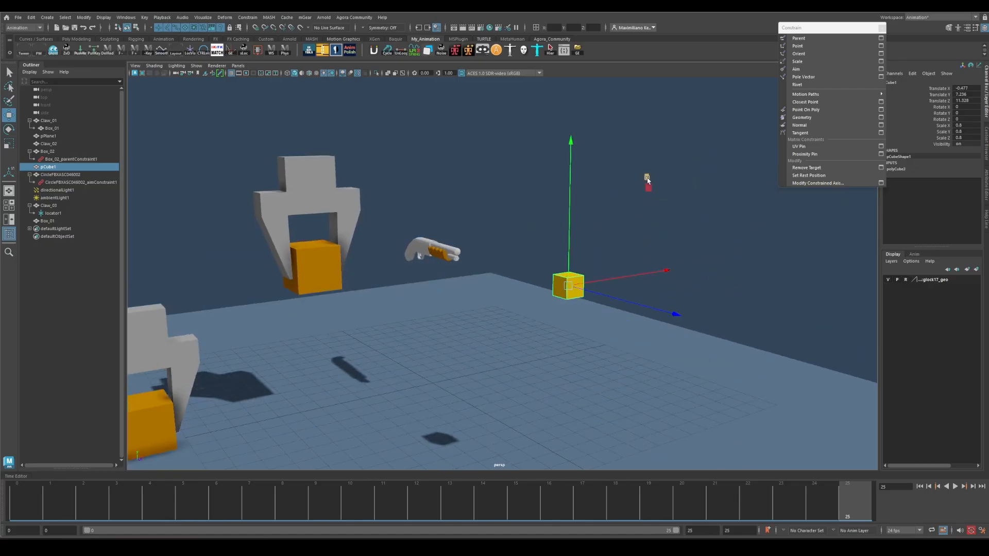
pyautogui.moveTo(647, 179); pyautogui.dragTo(721, 200, button='middle')
pyautogui.hotkey('ctrl', 'z')
# Remove the aim constraint from the shotgun.
pyautogui.keyDown('alt'); pyautogui.moveTo(542, 211); pyautogui.dragTo(565, 213, button='middle'); pyautogui.keyUp('alt')
pyautogui.hotkey('ctrl', 'z')
pyautogui.hotkey('ctrl', 'z')
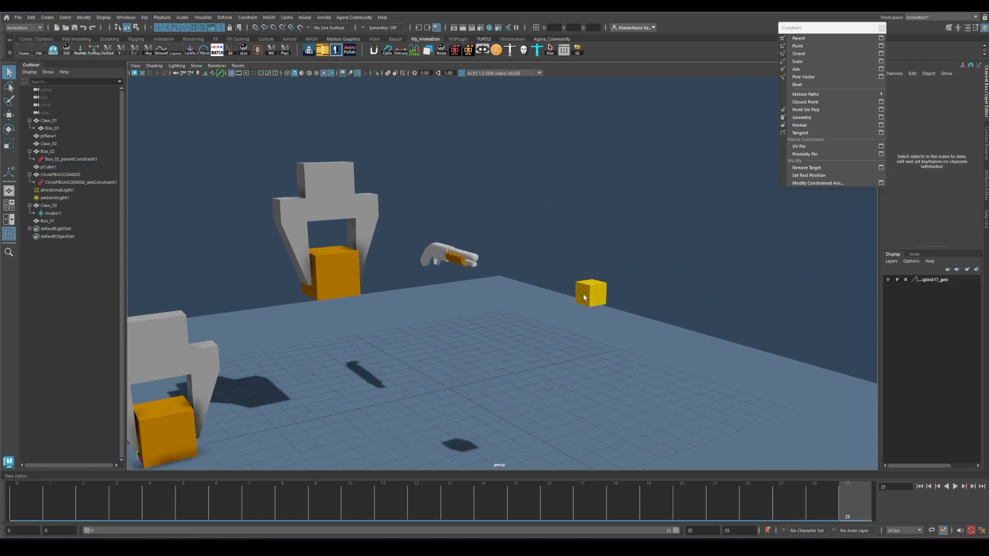
pyautogui.hotkey('ctrl', 'z')
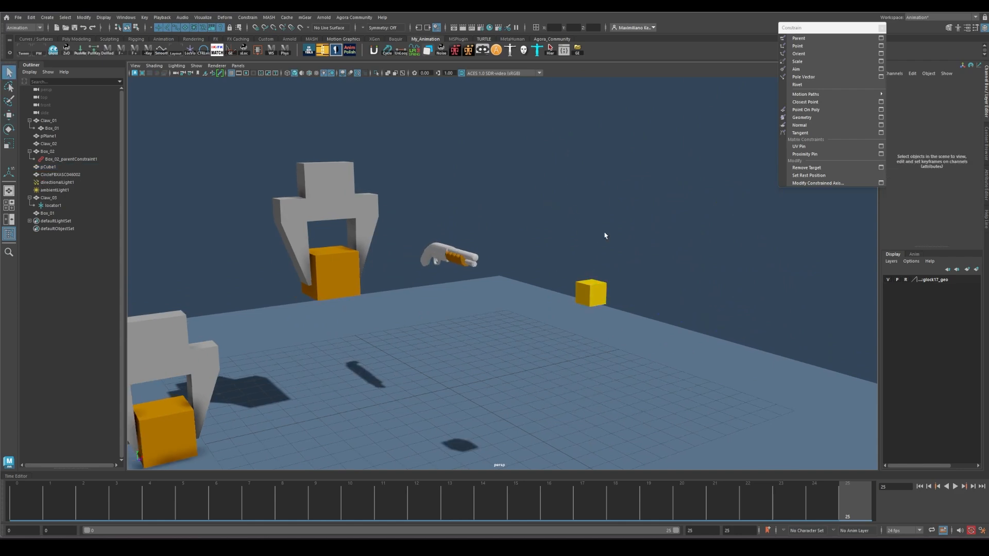
# Parent-constrain the shotgun to the yellow cube with Maintain Offset and Translate All enabled, Rotate All disabled and weight 1.
pyautogui.click(587, 294)
pyautogui.keyDown('shift'); pyautogui.click(455, 259); pyautogui.keyUp('shift')
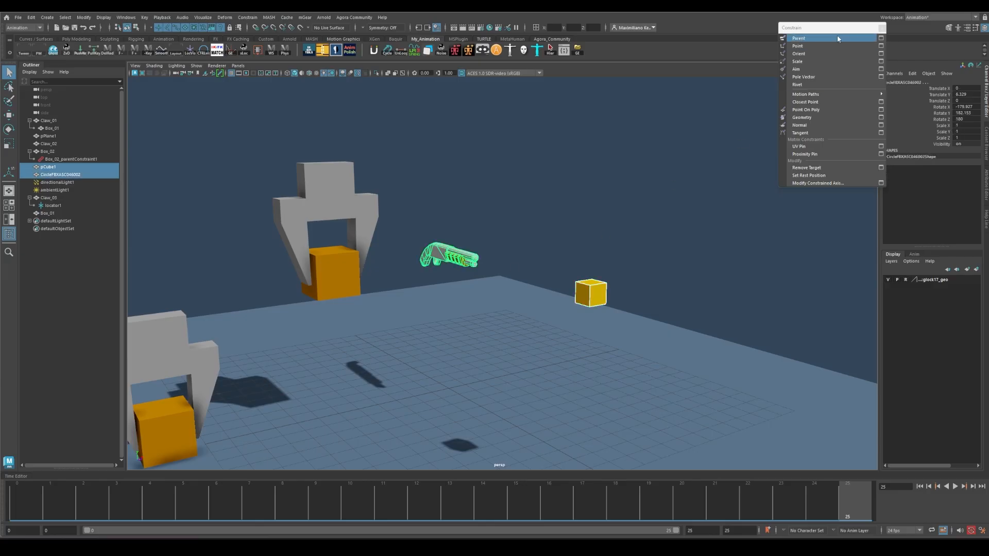
pyautogui.click(882, 40)
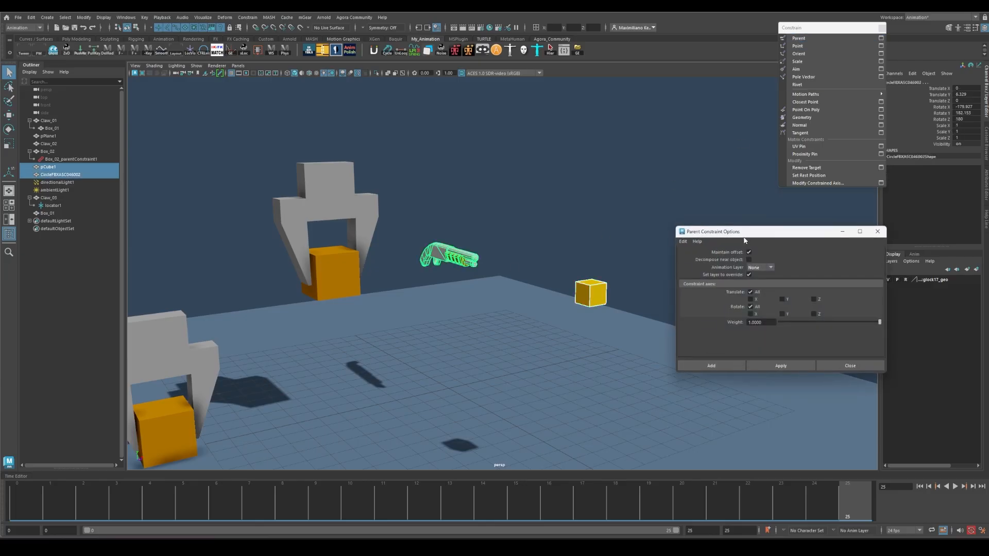
pyautogui.click(577, 295)
pyautogui.keyDown('shift'); pyautogui.click(447, 257); pyautogui.keyUp('shift')
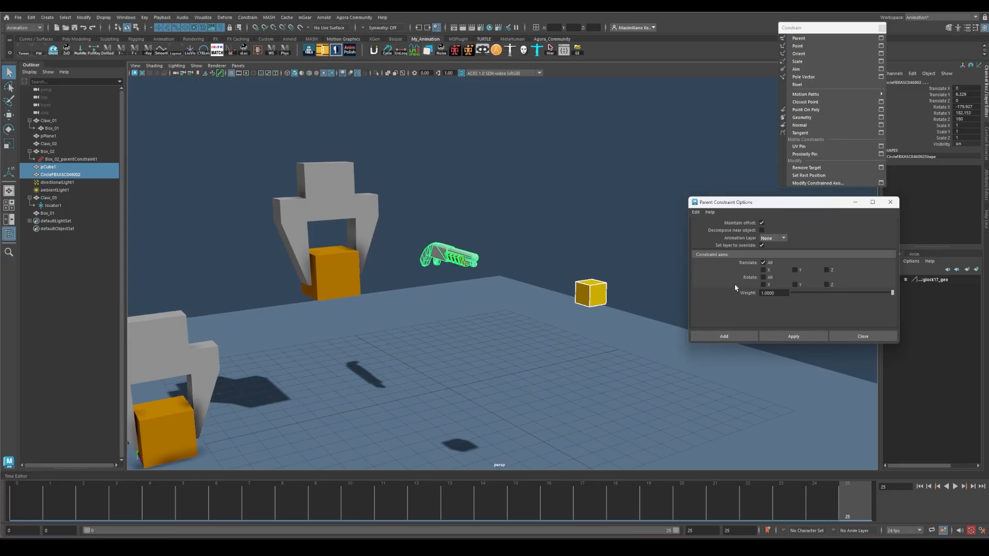
pyautogui.click(724, 337)
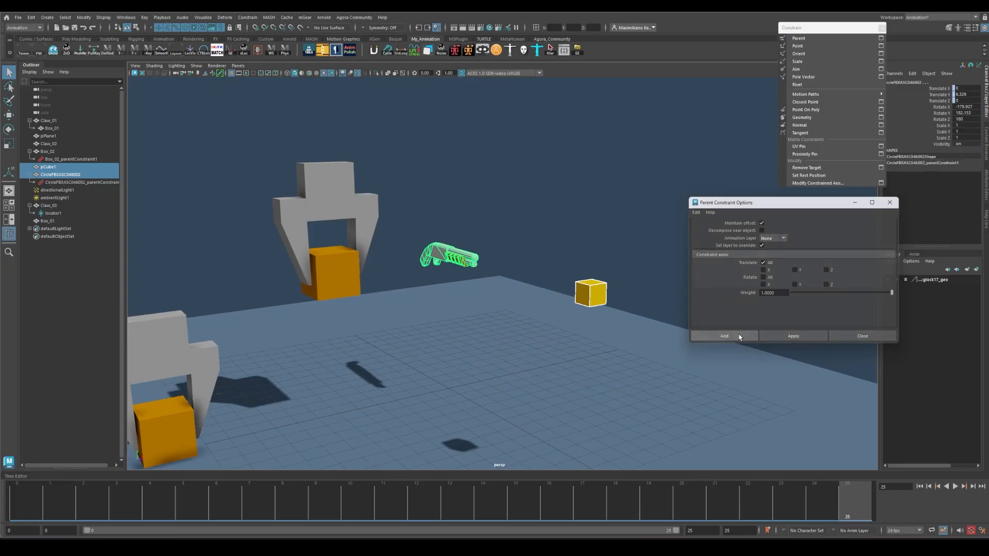
# Test the translate-only parent constraint by moving the yellow cube around, and undo the moves.
pyautogui.click(628, 214)
pyautogui.click(602, 284)
pyautogui.press('w')
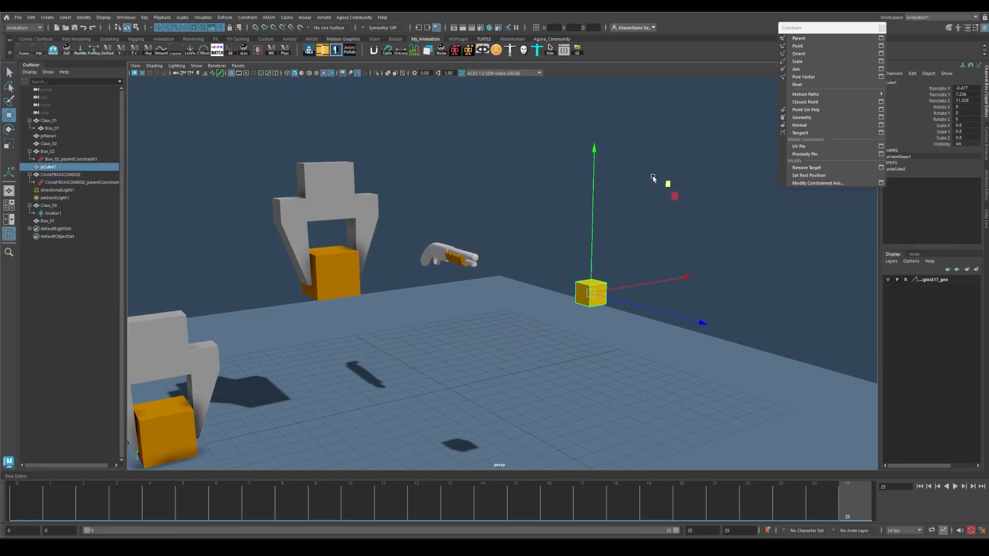
pyautogui.moveTo(667, 184); pyautogui.dragTo(708, 143, button='middle')
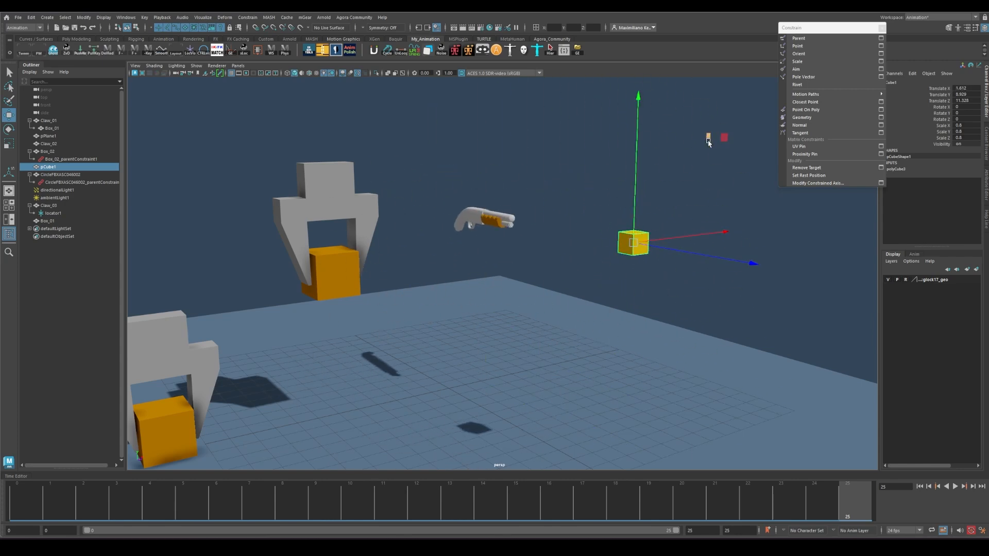
pyautogui.moveTo(708, 140); pyautogui.dragTo(635, 137)
pyautogui.hotkey('ctrl', 'z')
pyautogui.hotkey('ctrl', 'z')
# Test the translate-only parent constraint by rotating and moving the yellow cube, undoing each change.
pyautogui.press('e')
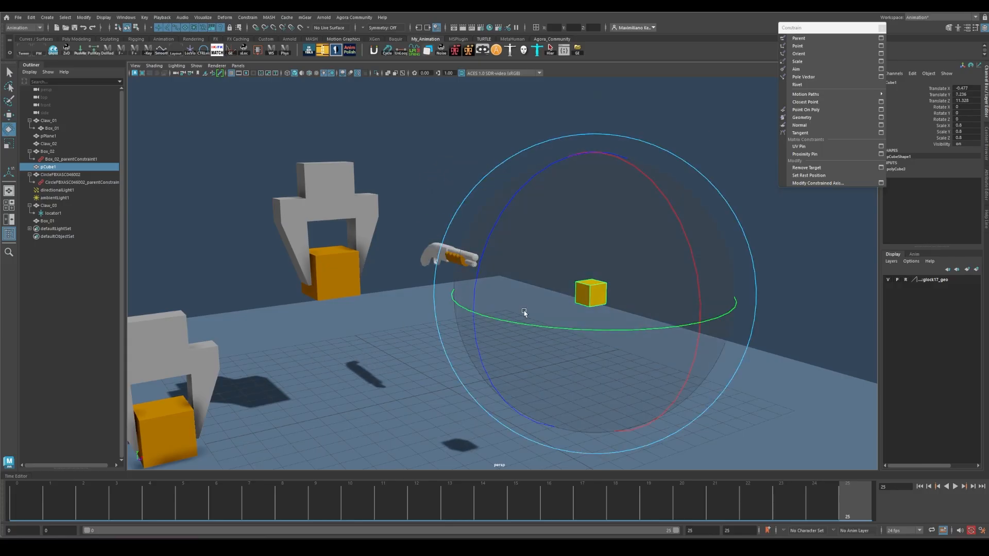
pyautogui.moveTo(585, 213); pyautogui.dragTo(699, 228)
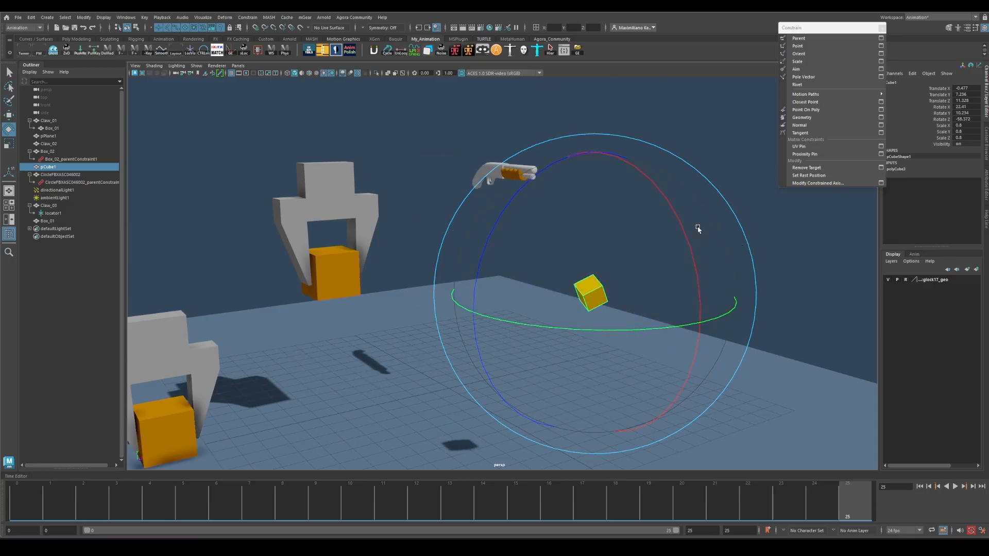
pyautogui.hotkey('ctrl', 'z')
pyautogui.press('w')
pyautogui.keyDown('alt'); pyautogui.moveTo(658, 274); pyautogui.dragTo(650, 241); pyautogui.keyUp('alt')
pyautogui.moveTo(644, 237); pyautogui.dragTo(702, 161, button='middle')
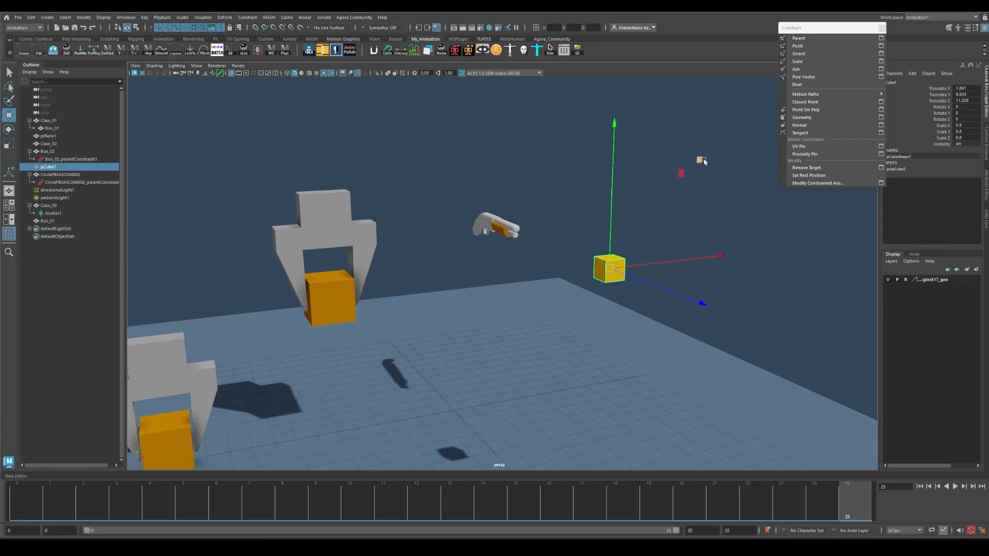
pyautogui.hotkey('ctrl', 'z')
# Delete the parent constraint from the shotgun.
pyautogui.click(686, 267)
pyautogui.click(444, 280)
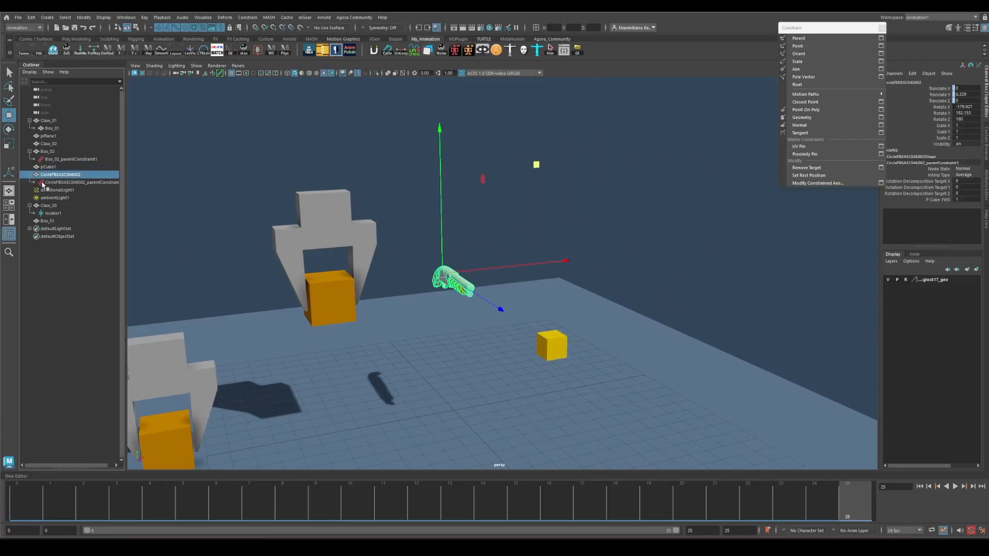
pyautogui.click(49, 183)
pyautogui.press('Delete')
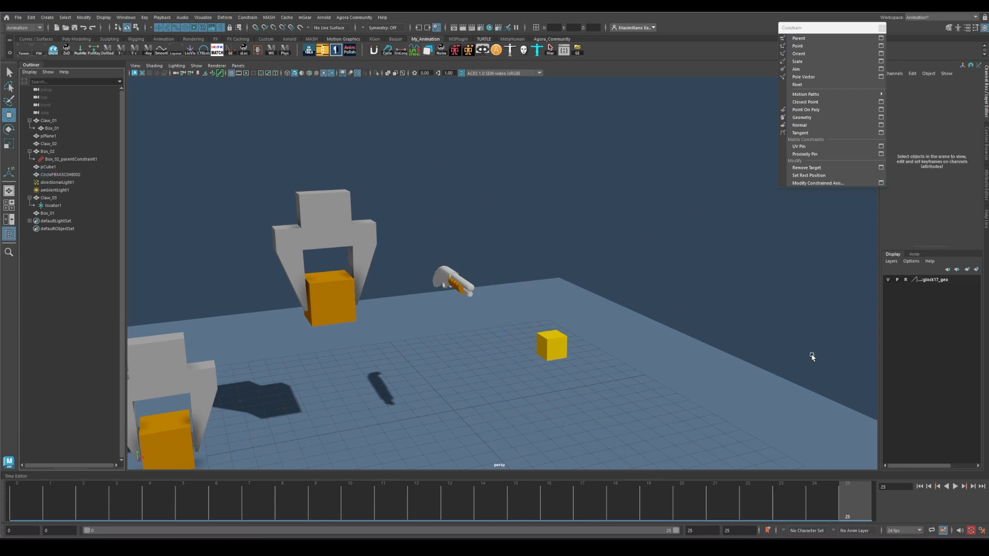
# Point-constrain the shotgun to the yellow cube.
pyautogui.click(554, 344)
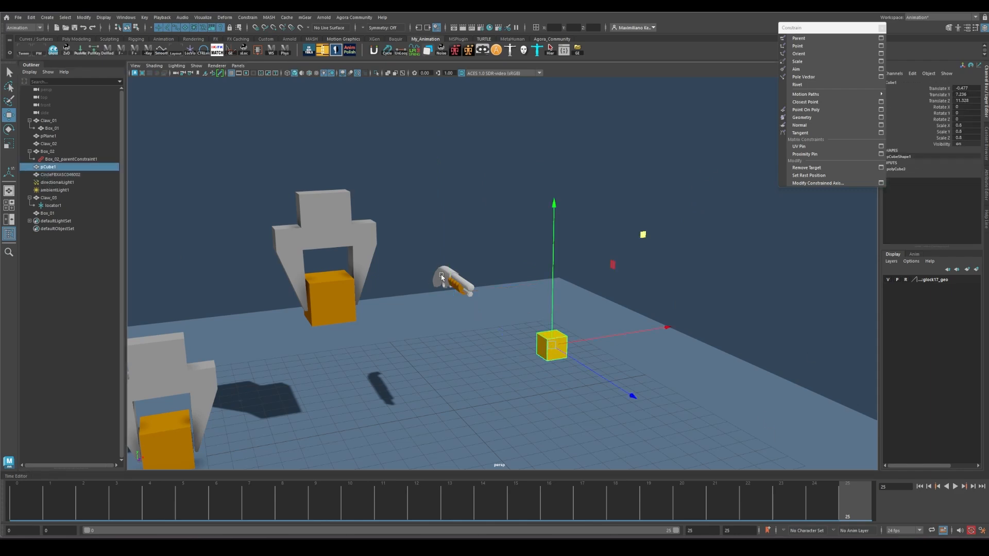
pyautogui.keyDown('shift'); pyautogui.click(441, 276); pyautogui.keyUp('shift')
pyautogui.click(824, 46)
pyautogui.click(612, 319)
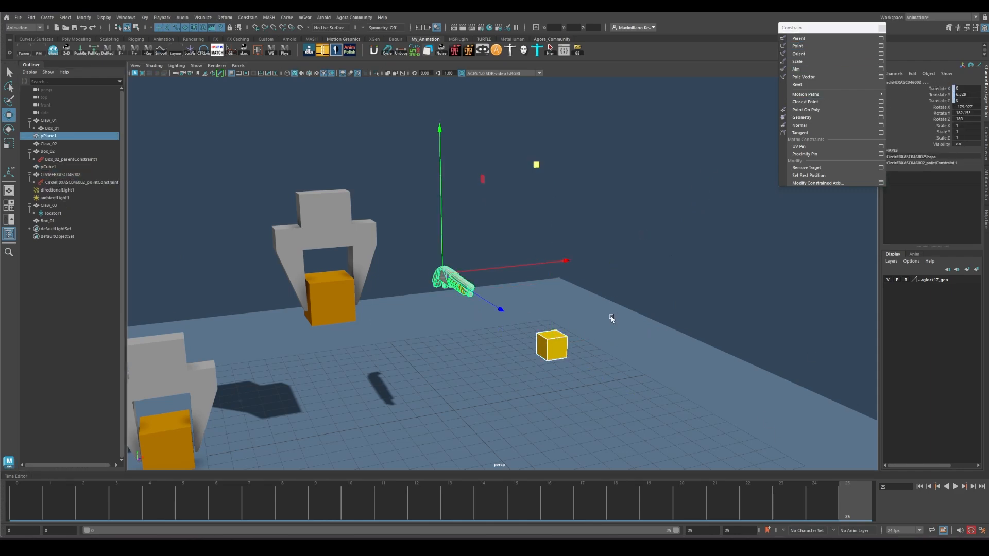
# Test the point constraint by rotating and moving the yellow cube, and undo the changes.
pyautogui.click(552, 344)
pyautogui.press('e')
pyautogui.moveTo(556, 265); pyautogui.dragTo(598, 378)
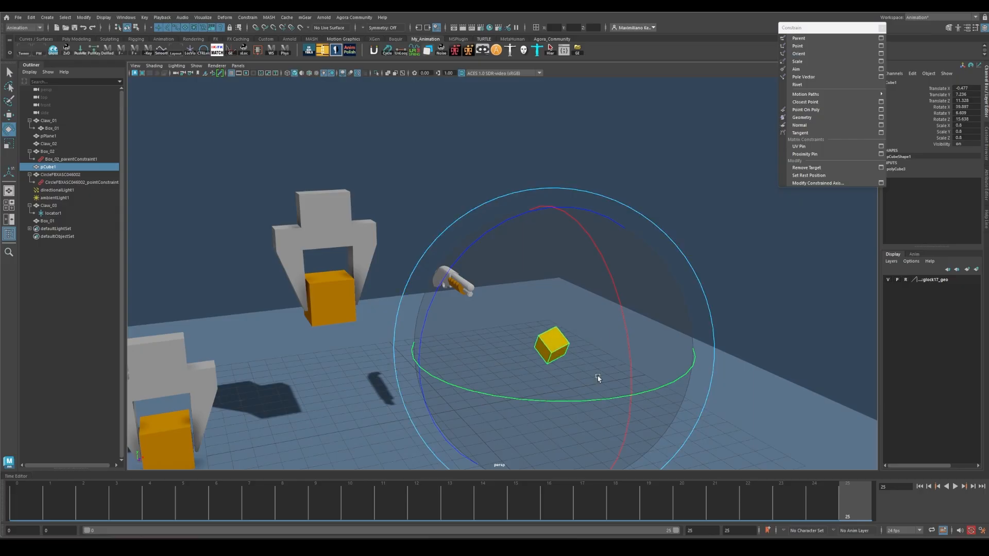
pyautogui.moveTo(619, 334); pyautogui.dragTo(544, 353)
pyautogui.hotkey('ctrl', 'z')
pyautogui.press('w')
pyautogui.moveTo(641, 236); pyautogui.dragTo(656, 287, button='middle')
pyautogui.click(167, 196)
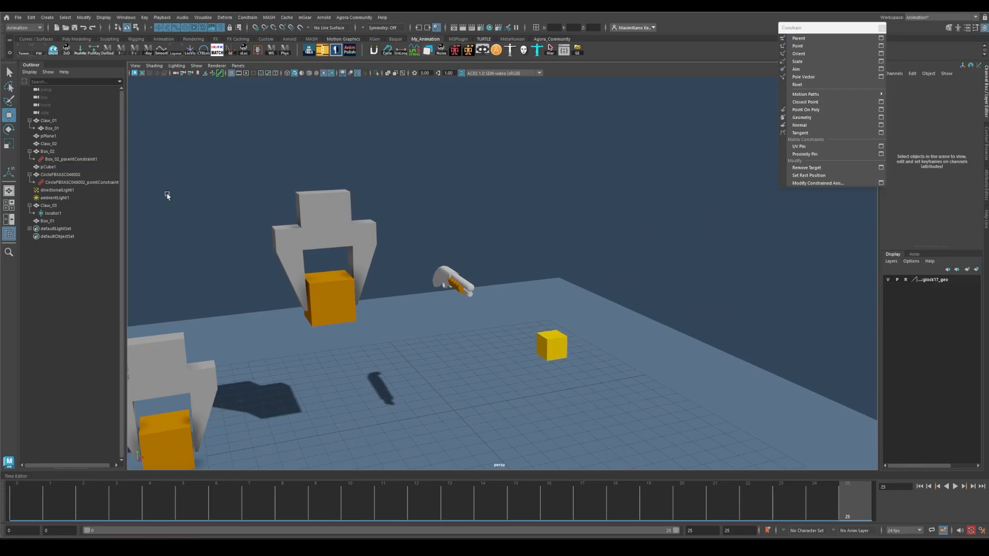
# Replace the shotgun's point constraint with a parent constraint driven by the yellow cube.
pyautogui.click(90, 182)
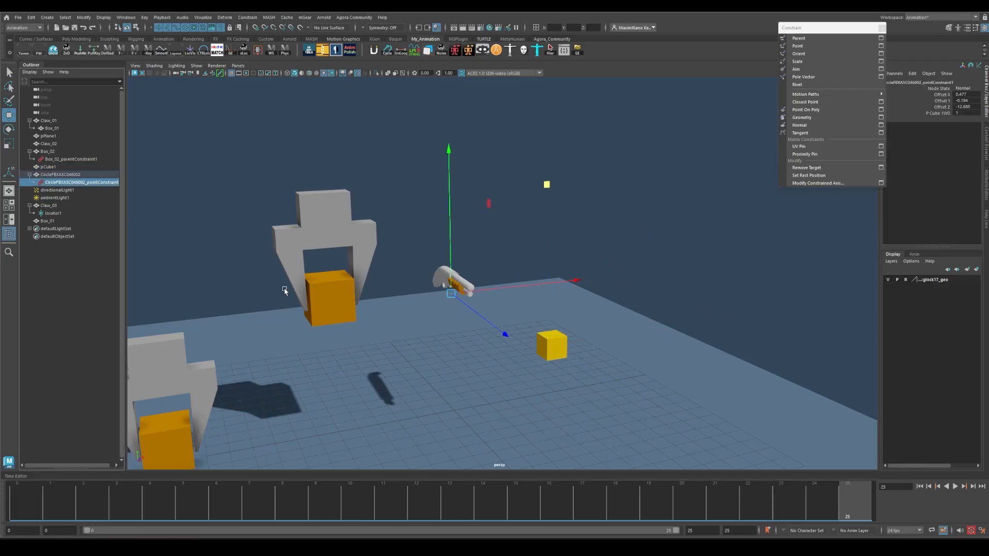
pyautogui.press('Delete')
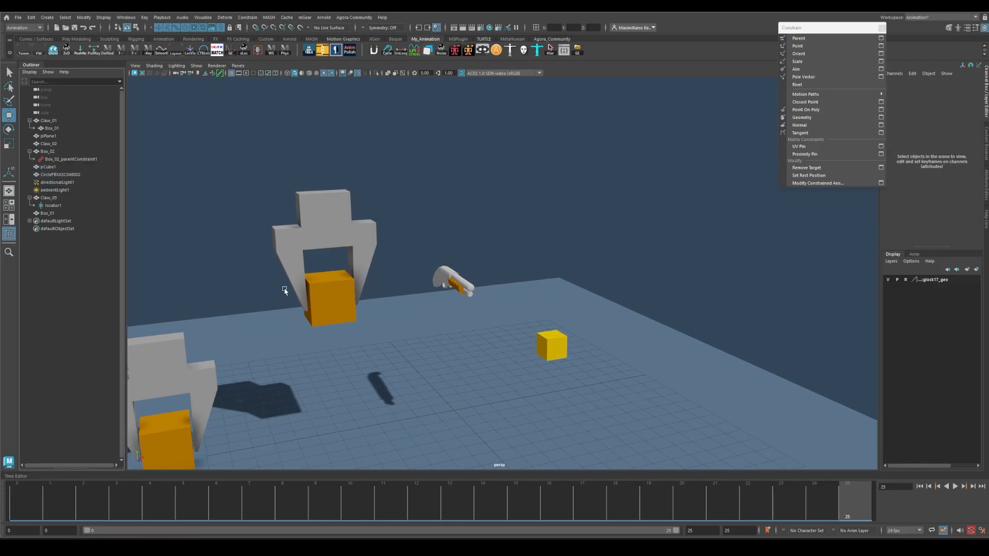
pyautogui.click(539, 349)
pyautogui.keyDown('shift'); pyautogui.click(457, 279); pyautogui.keyUp('shift')
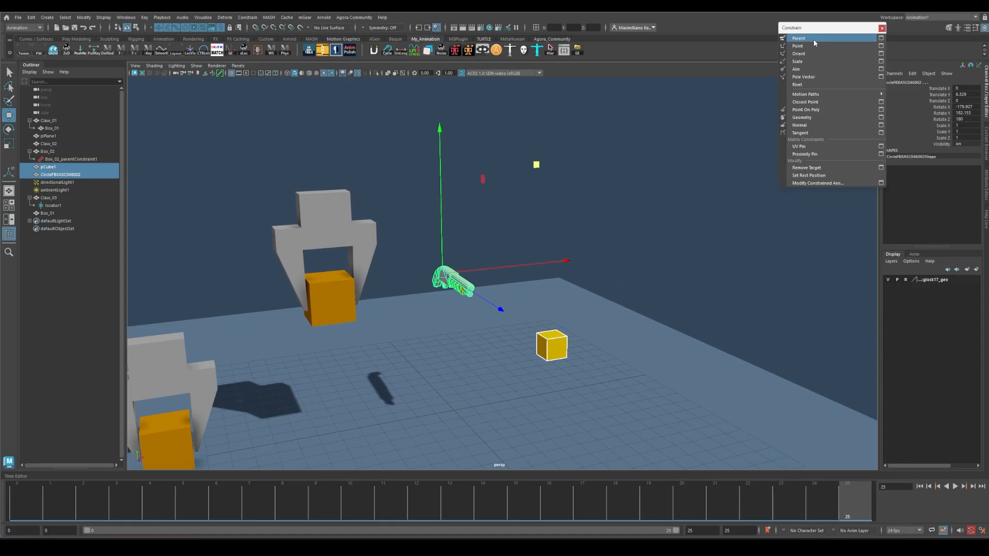
pyautogui.click(814, 39)
# Test the new parent constraint by rotating the yellow cube and viewing the shotgun from several angles, and undo the rotations.
pyautogui.click(555, 344)
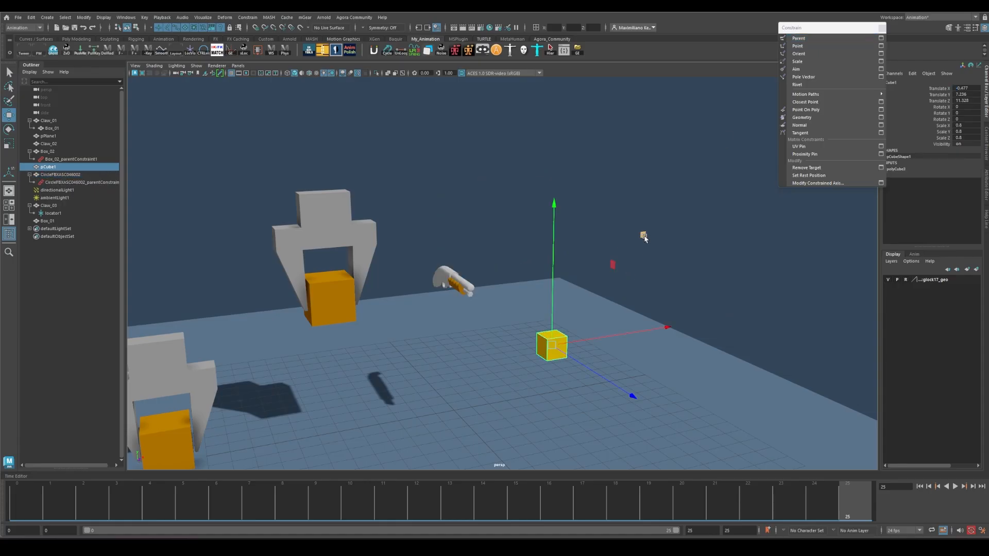
pyautogui.press('e')
pyautogui.moveTo(551, 337); pyautogui.dragTo(597, 355)
pyautogui.keyDown('alt'); pyautogui.moveTo(515, 308); pyautogui.dragTo(600, 342); pyautogui.keyUp('alt')
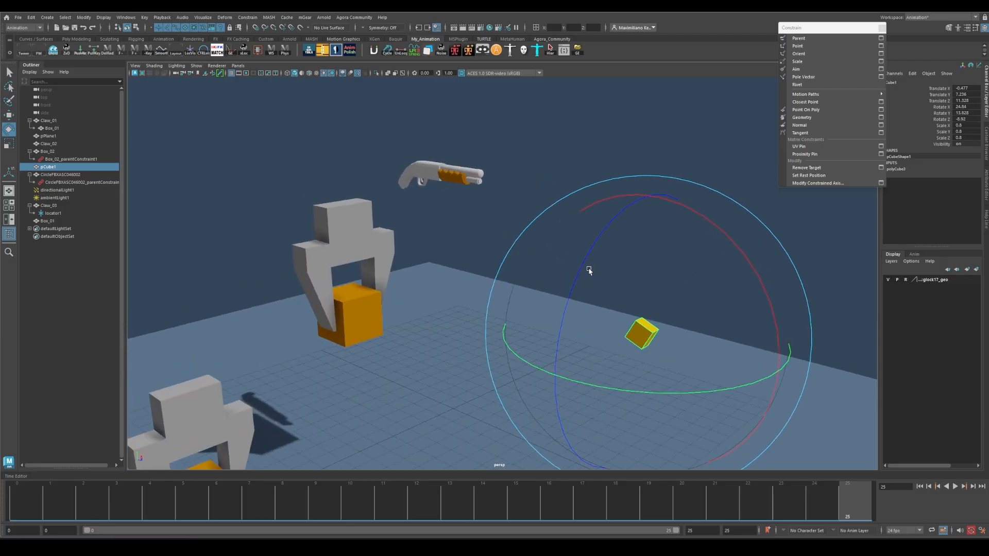
pyautogui.keyDown('alt'); pyautogui.moveTo(589, 271); pyautogui.dragTo(565, 271); pyautogui.keyUp('alt')
pyautogui.moveTo(570, 321); pyautogui.dragTo(511, 308)
pyautogui.hotkey('ctrl', 'z')
pyautogui.hotkey('ctrl', 'z')
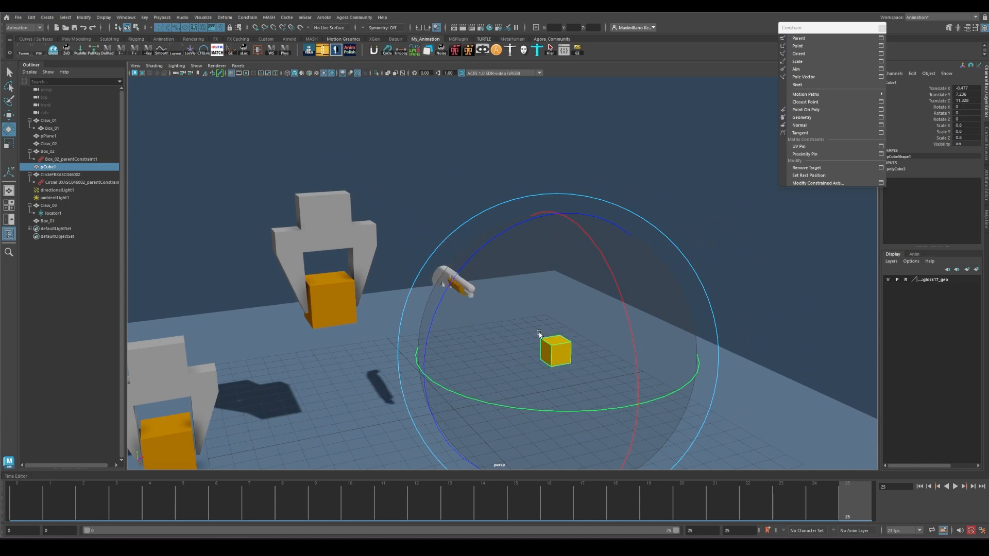
# Replace the shotgun's parent constraint with an orient constraint driven by the yellow cube.
pyautogui.click(67, 182)
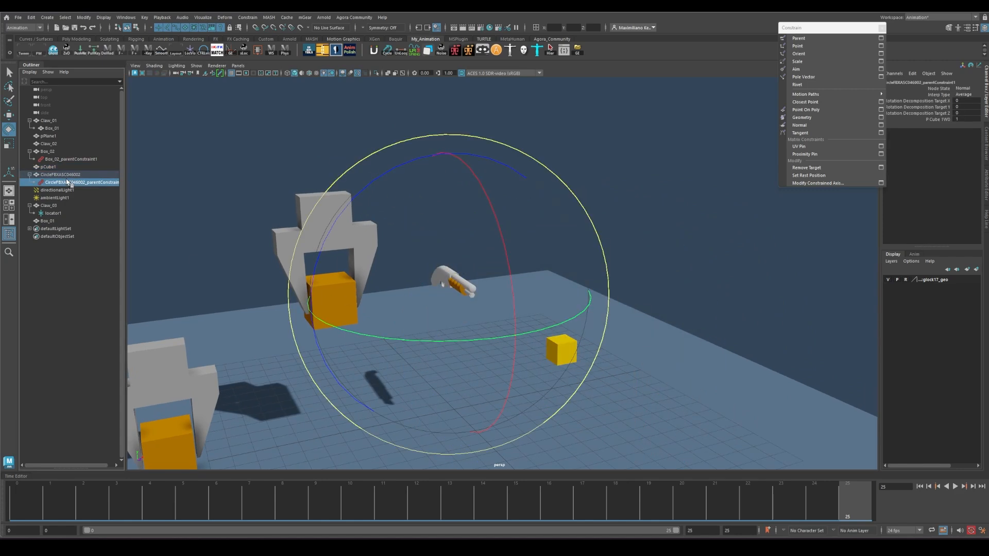
pyautogui.press('Delete')
pyautogui.keyDown('alt'); pyautogui.moveTo(572, 265); pyautogui.dragTo(670, 238); pyautogui.keyUp('alt')
pyautogui.click(595, 283)
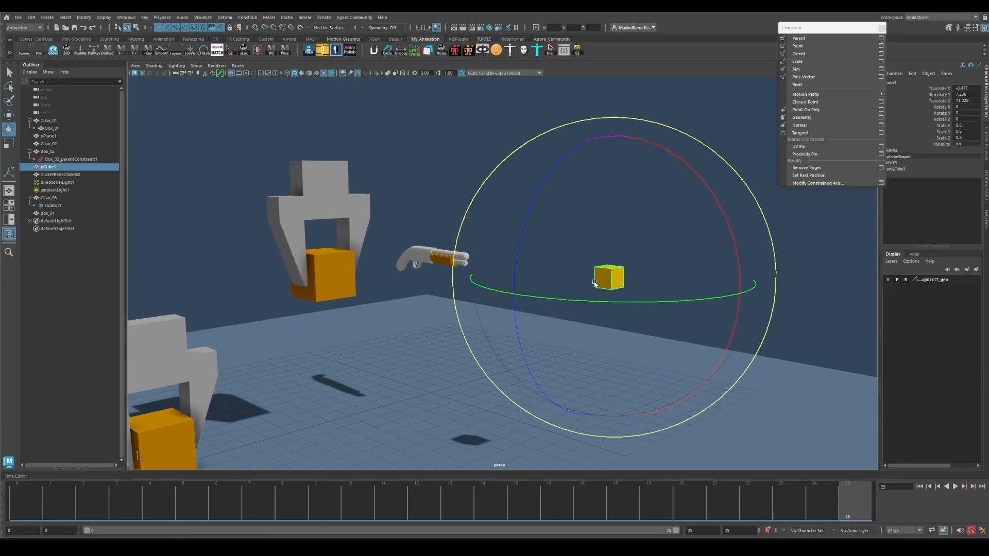
pyautogui.keyDown('shift'); pyautogui.click(428, 260); pyautogui.keyUp('shift')
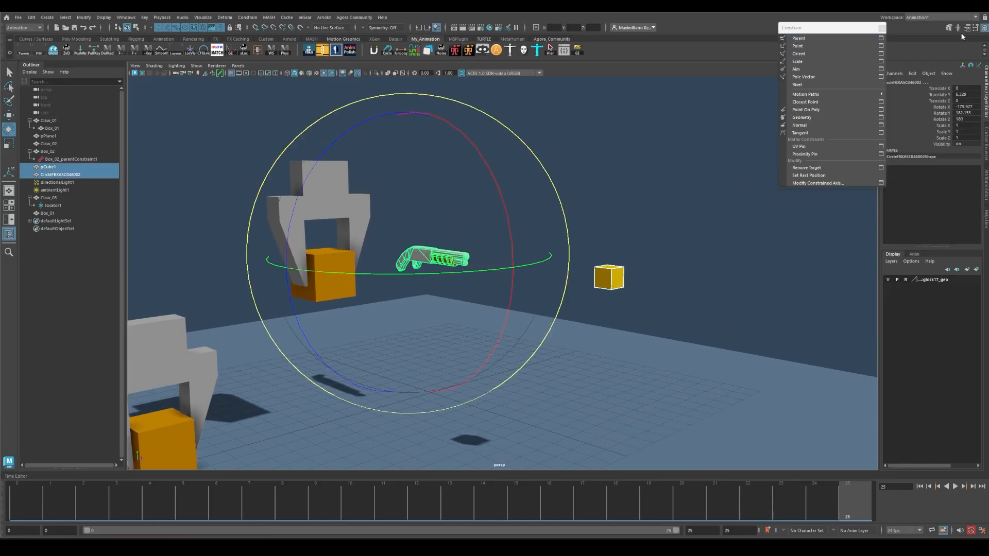
pyautogui.click(812, 54)
# Test the orient constraint by rotating the yellow cube, and undo the rotation.
pyautogui.click(608, 281)
pyautogui.moveTo(603, 306); pyautogui.dragTo(745, 211)
pyautogui.hotkey('ctrl', 'z')
# Delete the orient constraint from the shotgun.
pyautogui.press('q')
pyautogui.click(716, 168)
pyautogui.click(55, 183)
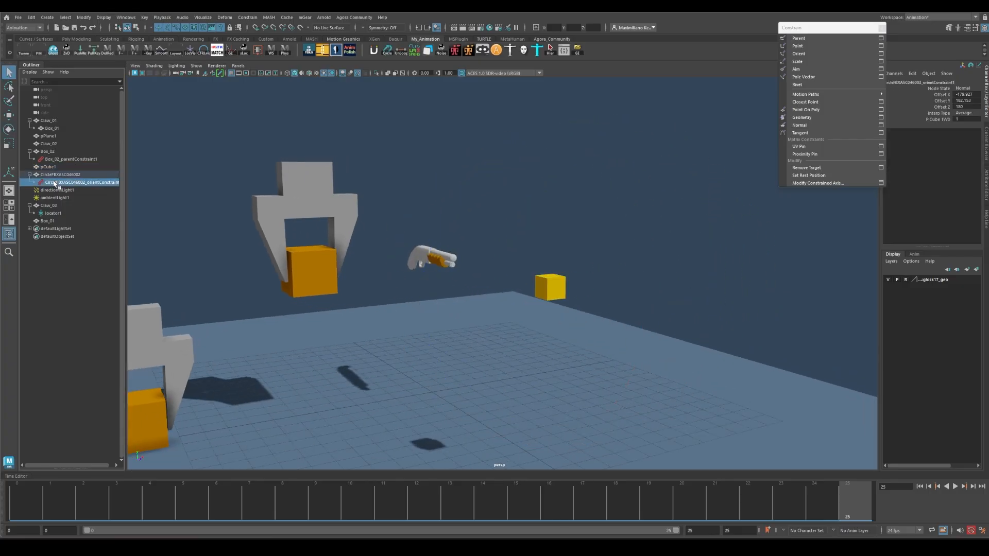
pyautogui.press('Delete')
# Parent-constrain the shotgun to the yellow cube with Maintain offset on, constraining all rotate axes and no translate axes.
pyautogui.click(538, 291)
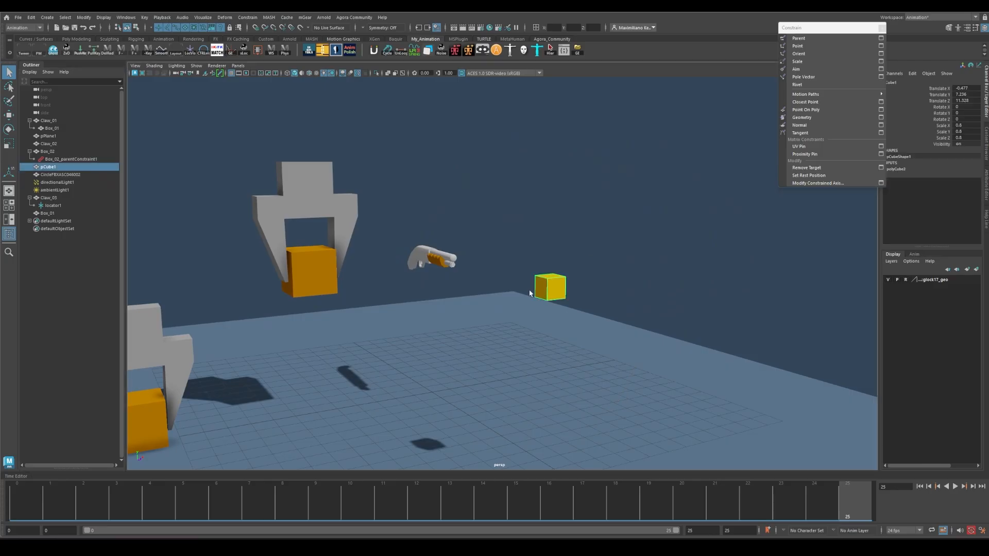
pyautogui.keyDown('shift'); pyautogui.click(427, 252); pyautogui.keyUp('shift')
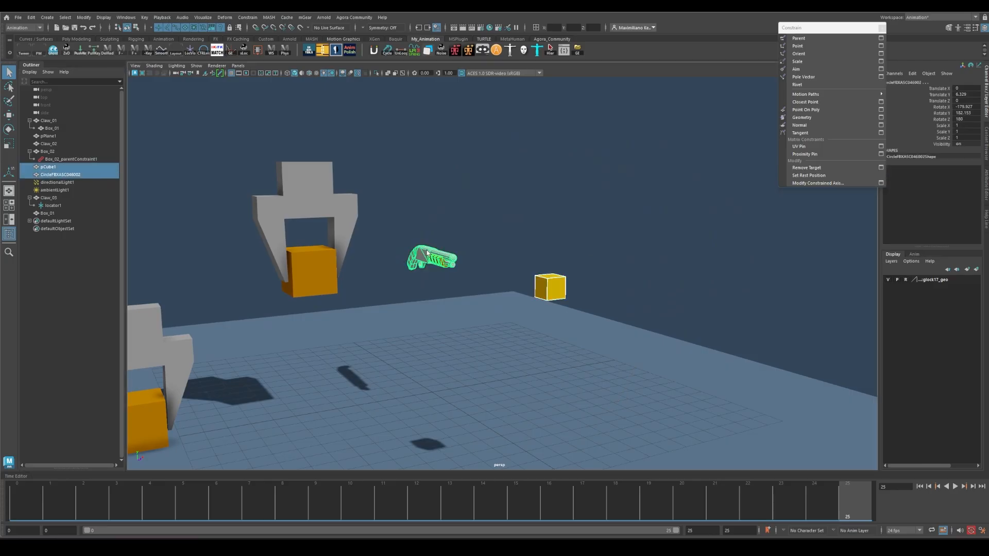
pyautogui.click(880, 38)
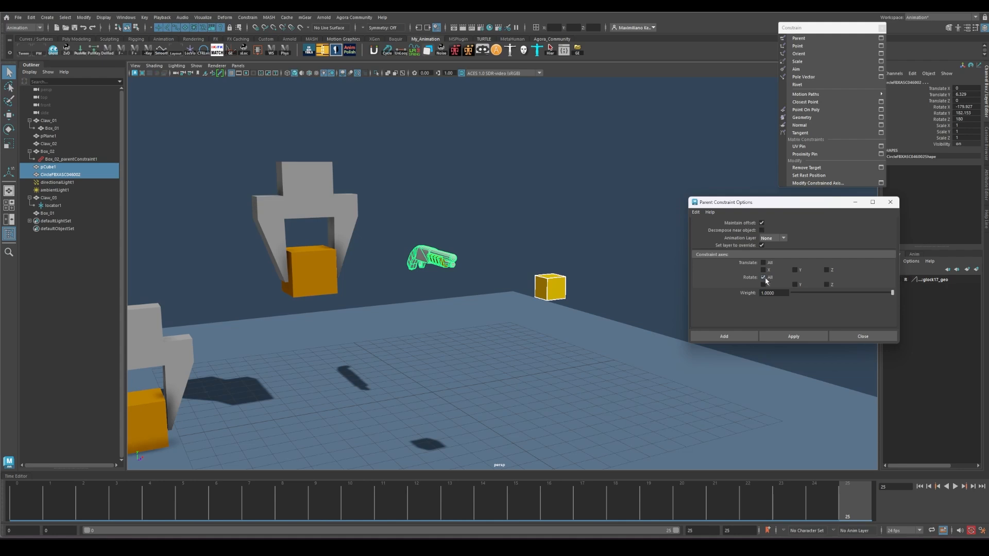
pyautogui.click(724, 336)
# Test the rotate-only parent constraint by rotating and moving the yellow cube.
pyautogui.click(543, 286)
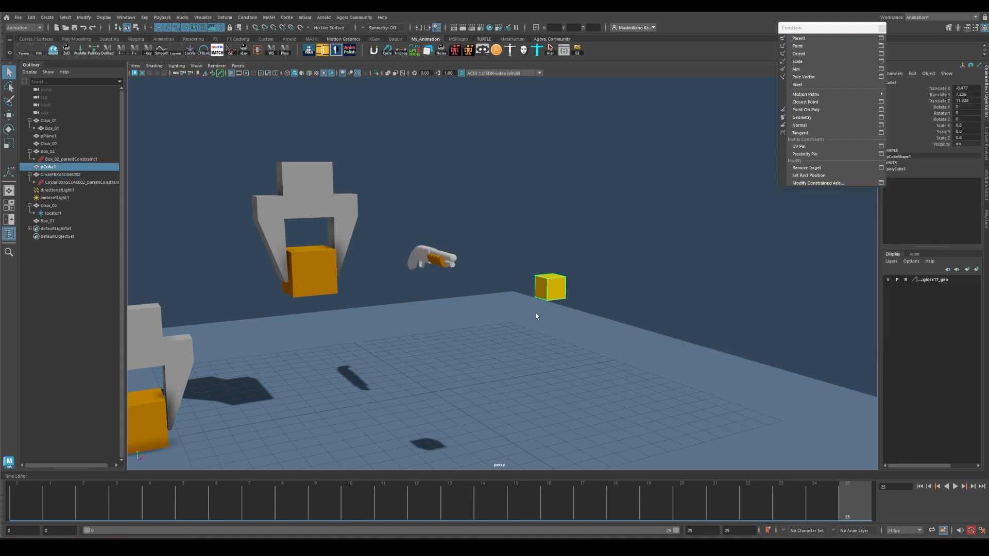
pyautogui.press('e')
pyautogui.moveTo(539, 229); pyautogui.dragTo(567, 190)
pyautogui.hotkey('ctrl', 'z')
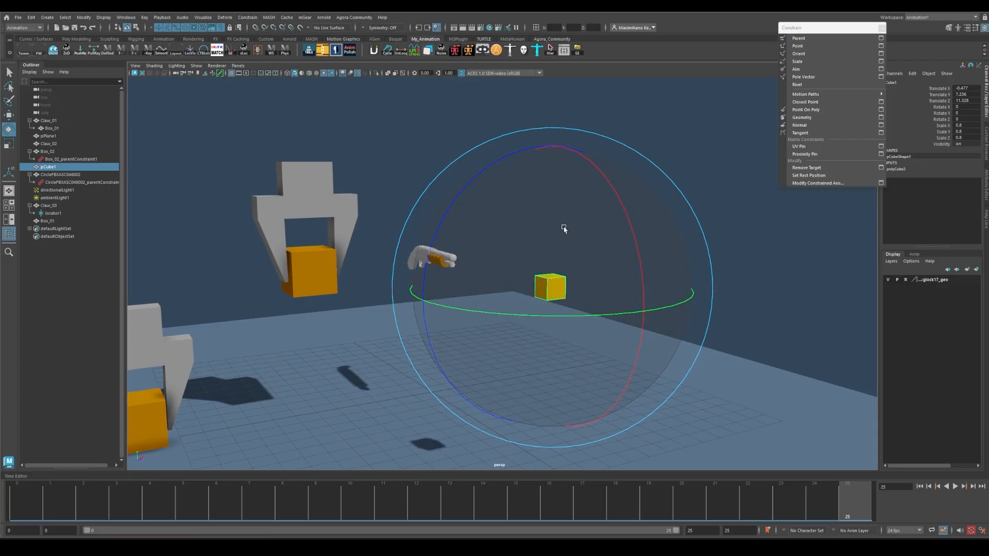
pyautogui.press('w')
pyautogui.moveTo(631, 183); pyautogui.dragTo(618, 152, button='middle')
pyautogui.keyDown('alt'); pyautogui.moveTo(661, 194); pyautogui.dragTo(651, 242, button='middle'); pyautogui.keyUp('alt')
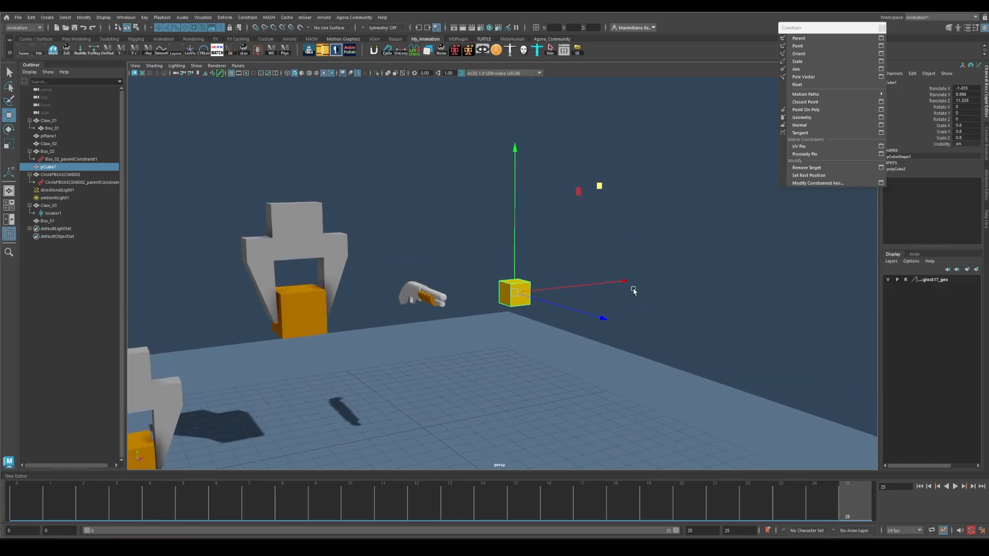
pyautogui.press('e')
pyautogui.moveTo(577, 263); pyautogui.dragTo(464, 306)
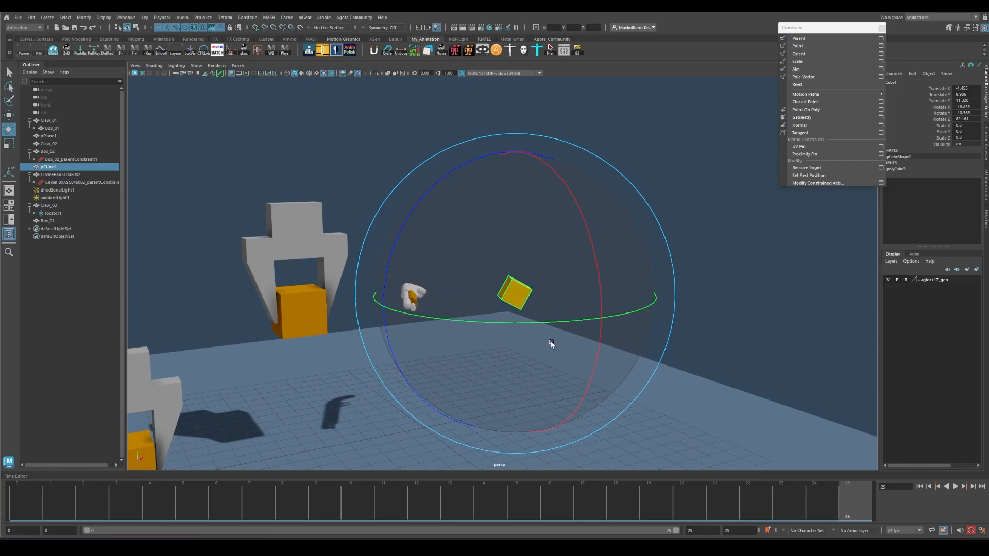
# Undo the yellow cube's test transforms and delete the parent constraint from the shotgun.
pyautogui.hotkey('ctrl', 'z')
pyautogui.hotkey('ctrl', 'z')
pyautogui.hotkey('ctrl', 'z')
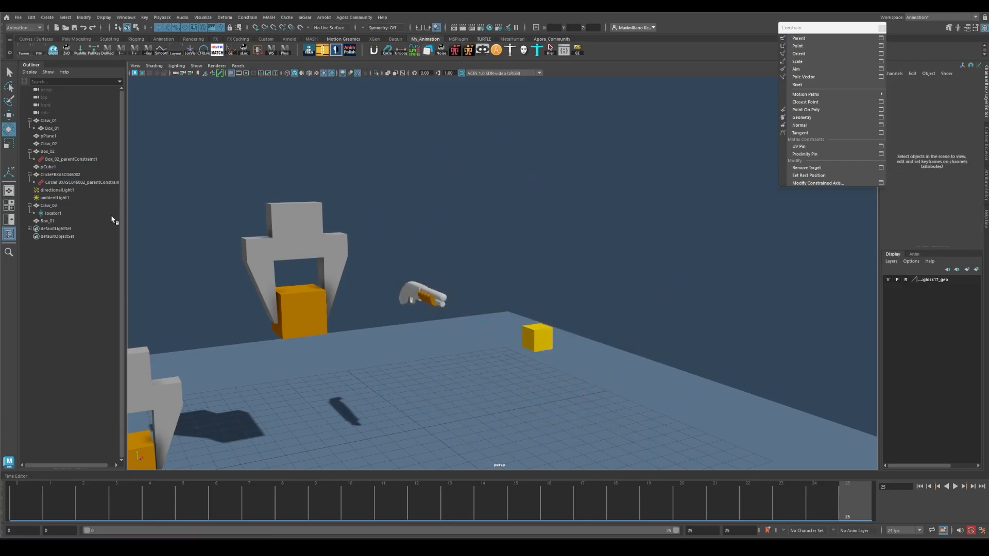
pyautogui.click(72, 182)
pyautogui.press('Delete')
# Duplicate the standalone orange box Box_01 and slide the copy along X to the opposite side of the floor, at about 8.6.
pyautogui.keyDown('alt'); pyautogui.moveTo(443, 383); pyautogui.dragTo(574, 297, button='middle'); pyautogui.keyUp('alt')
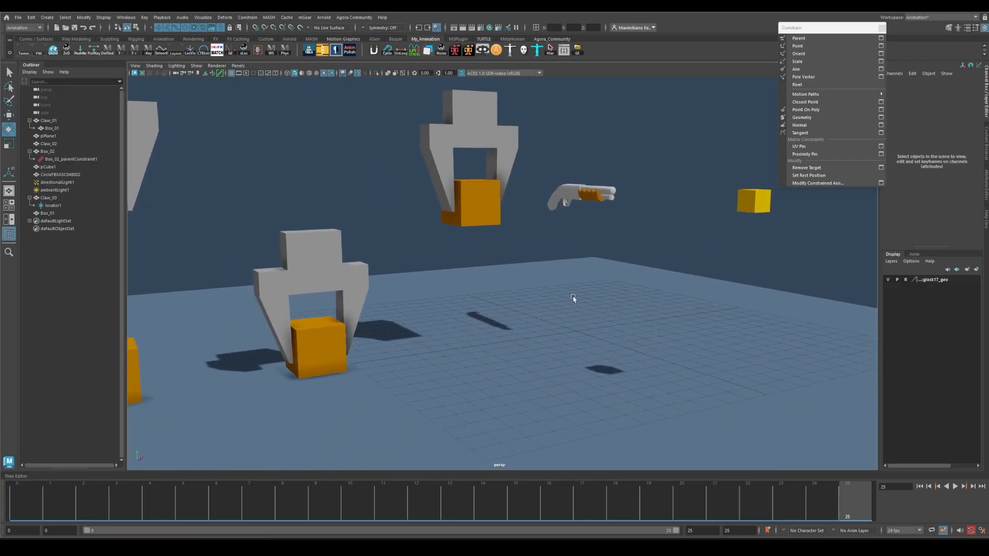
pyautogui.keyDown('alt'); pyautogui.moveTo(574, 297); pyautogui.dragTo(356, 299, button='right'); pyautogui.keyUp('alt')
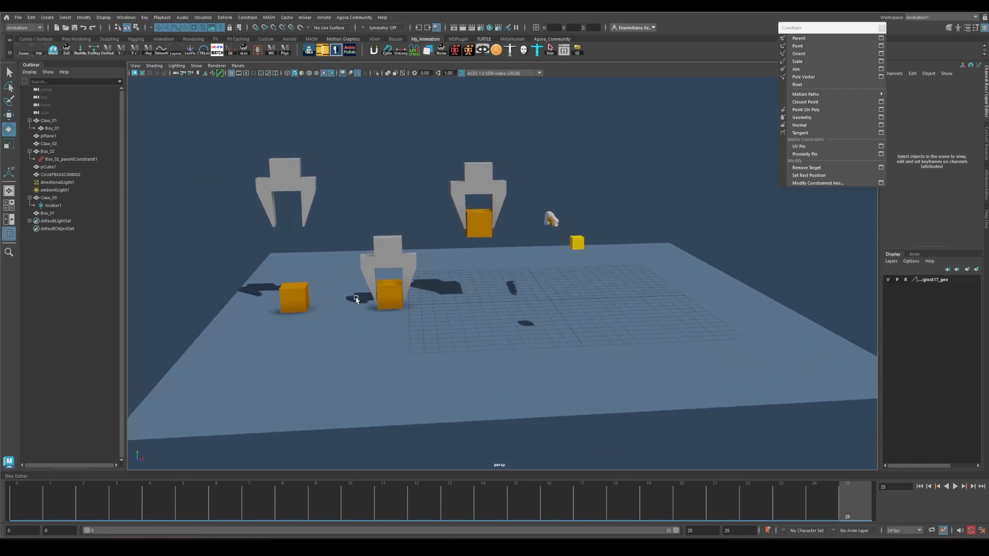
pyautogui.keyDown('alt'); pyautogui.moveTo(356, 299); pyautogui.dragTo(408, 262); pyautogui.keyUp('alt')
pyautogui.click(371, 268)
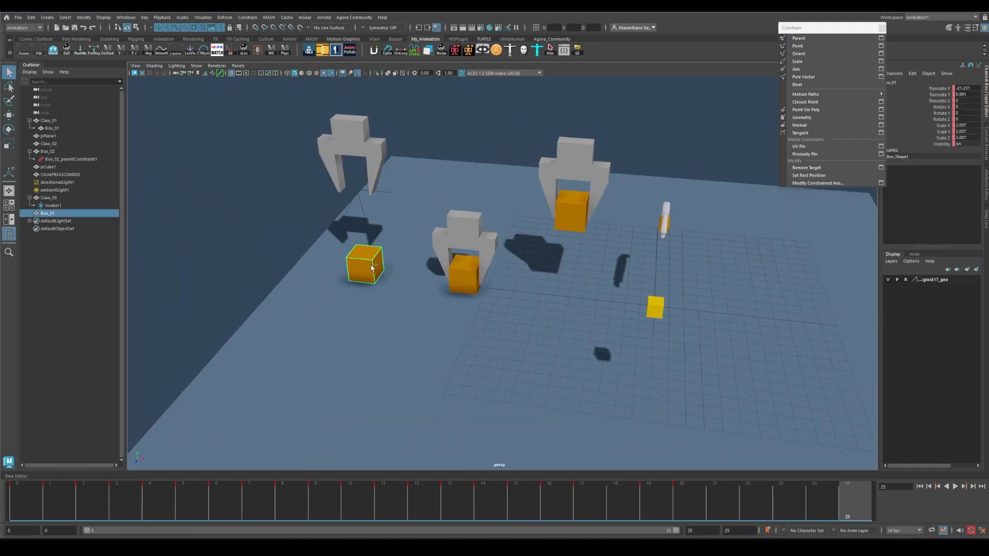
pyautogui.hotkey('ctrl', 'd')
pyautogui.press('w')
pyautogui.moveTo(400, 271); pyautogui.dragTo(796, 292, button='middle')
pyautogui.moveTo(796, 292); pyautogui.dragTo(832, 301)
pyautogui.keyDown('alt'); pyautogui.moveTo(805, 296); pyautogui.dragTo(652, 318, button='middle'); pyautogui.keyUp('alt')
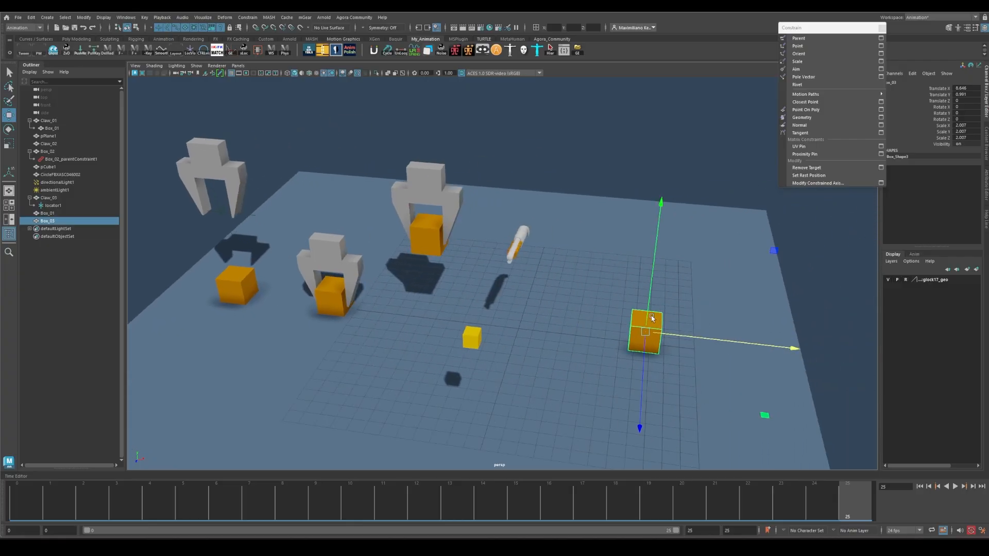
# Raise the box copy to about Y 7.2, shift it along X to about 11, and clear the selection.
pyautogui.moveTo(650, 276); pyautogui.dragTo(661, 193)
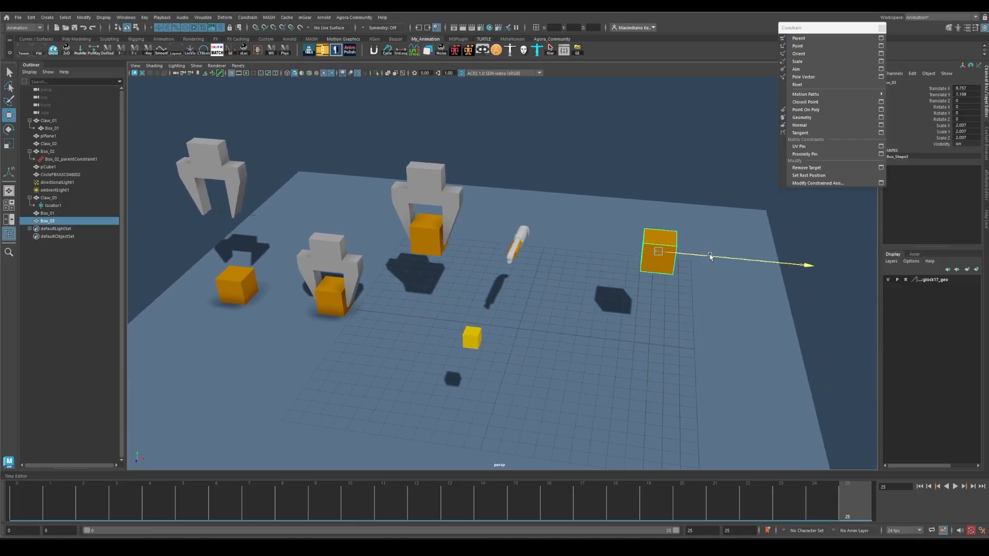
pyautogui.moveTo(708, 260); pyautogui.dragTo(743, 262)
pyautogui.keyDown('alt'); pyautogui.moveTo(485, 185); pyautogui.dragTo(466, 160, button='middle'); pyautogui.keyUp('alt')
pyautogui.press('q')
pyautogui.click(212, 98)
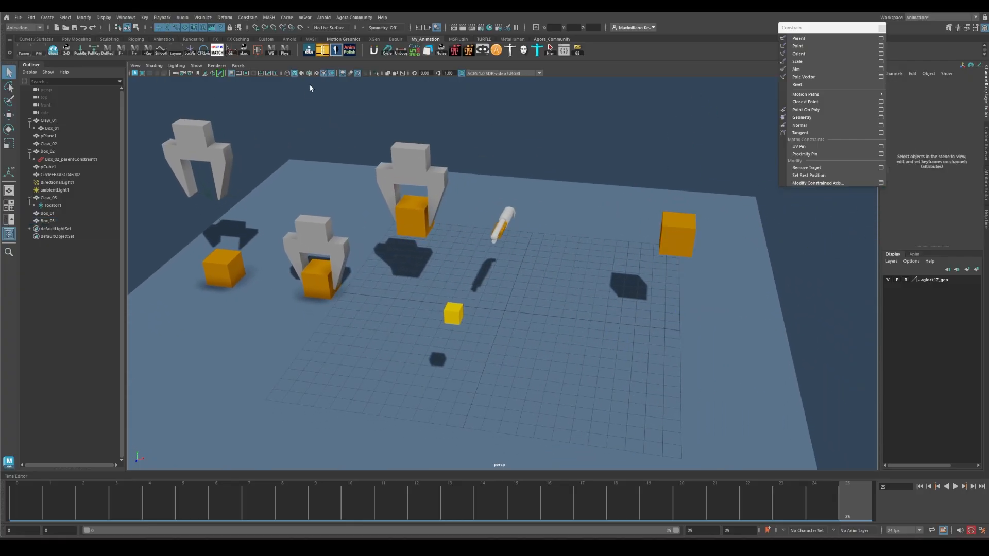
# Create a polygon cylinder, flatten it to about 0.33 in Y, turn it about -89.5° around Z and place it beside the raised box.
pyautogui.click(76, 39)
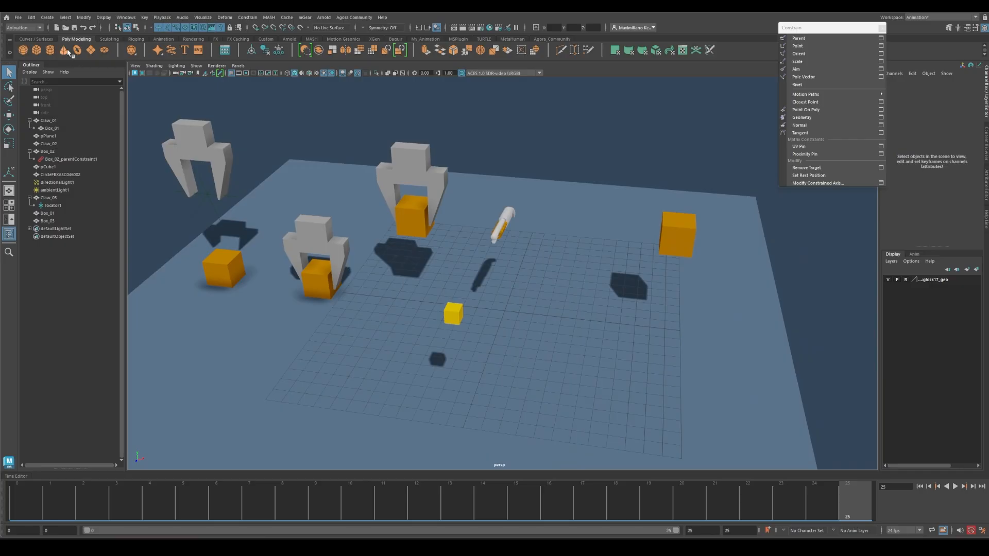
pyautogui.click(50, 50)
pyautogui.press('e')
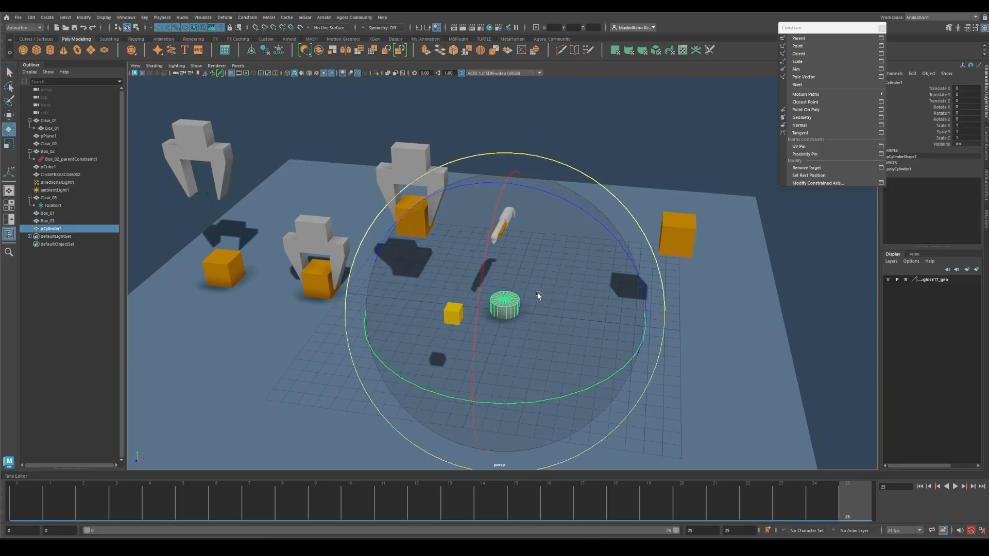
pyautogui.press('r')
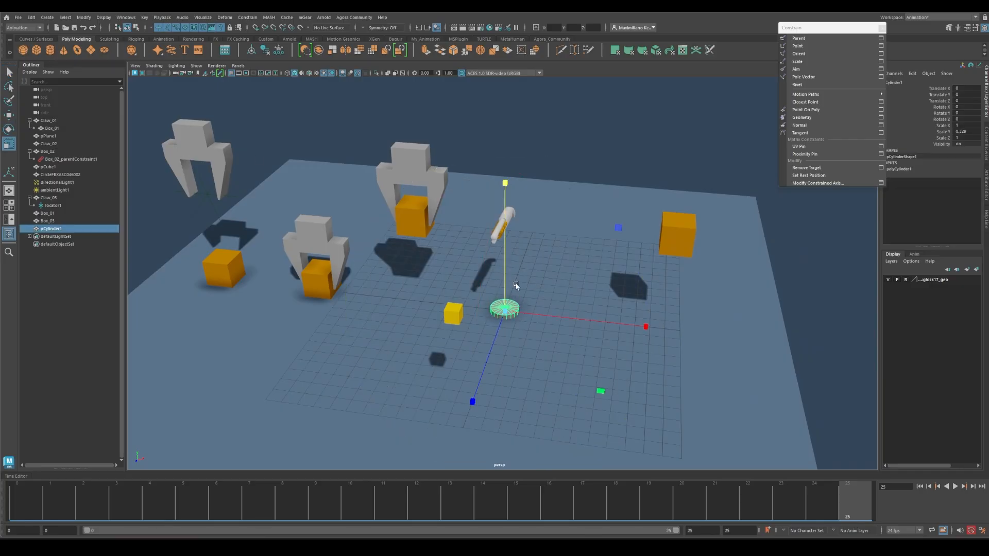
pyautogui.press('w')
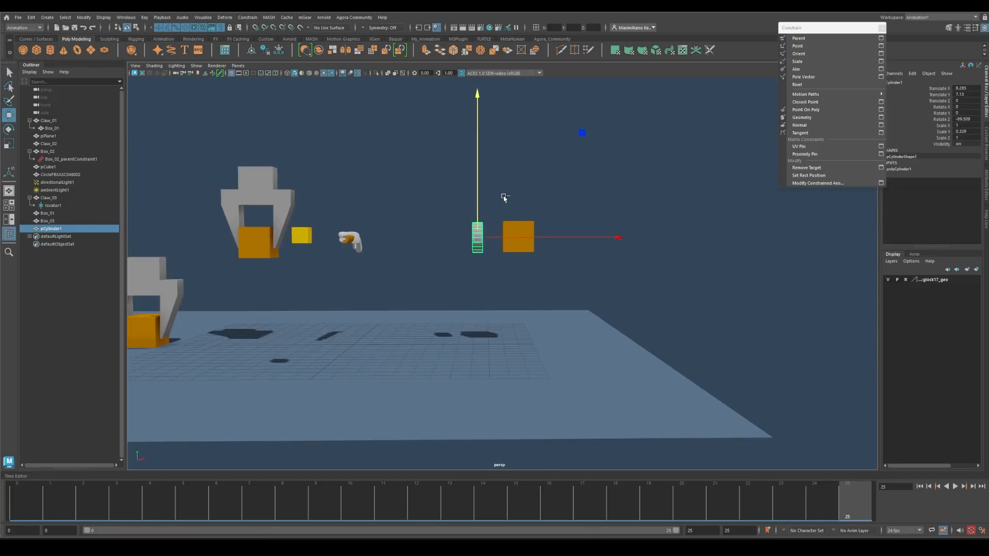
# Duplicate the cylinder and move the copy along X to about 13.7, on the other side of the raised box.
pyautogui.hotkey('ctrl', 'd')
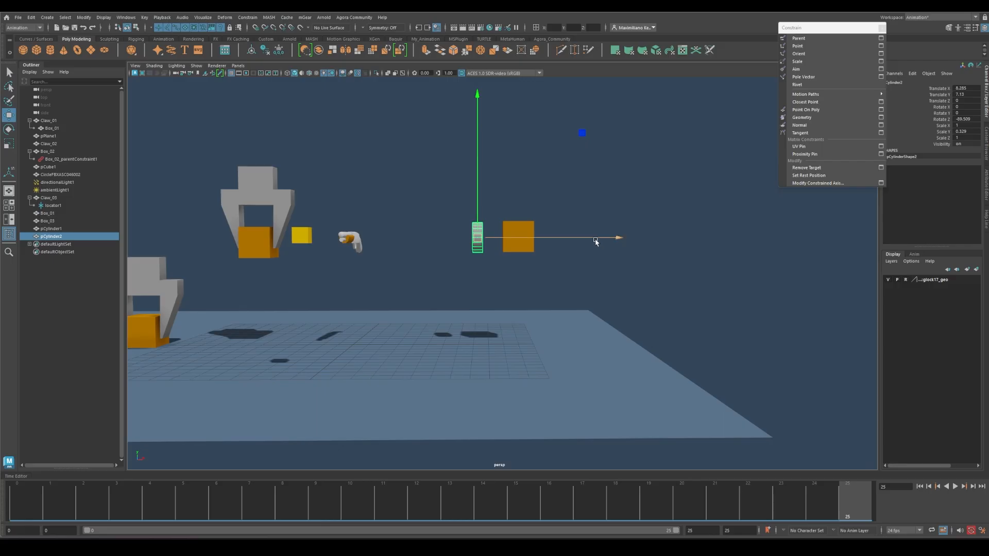
pyautogui.moveTo(596, 242); pyautogui.dragTo(675, 236)
pyautogui.keyDown('alt'); pyautogui.moveTo(596, 210); pyautogui.dragTo(583, 213, button='middle'); pyautogui.keyUp('alt')
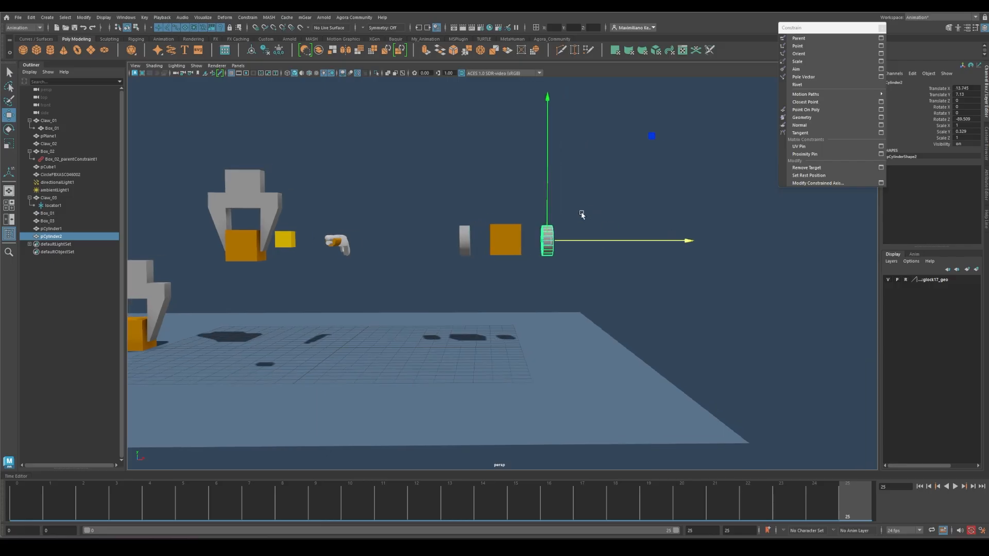
pyautogui.press('q')
pyautogui.click(577, 209)
pyautogui.click(553, 240)
pyautogui.keyDown('alt'); pyautogui.moveTo(554, 240); pyautogui.dragTo(580, 216, button='right'); pyautogui.keyUp('alt')
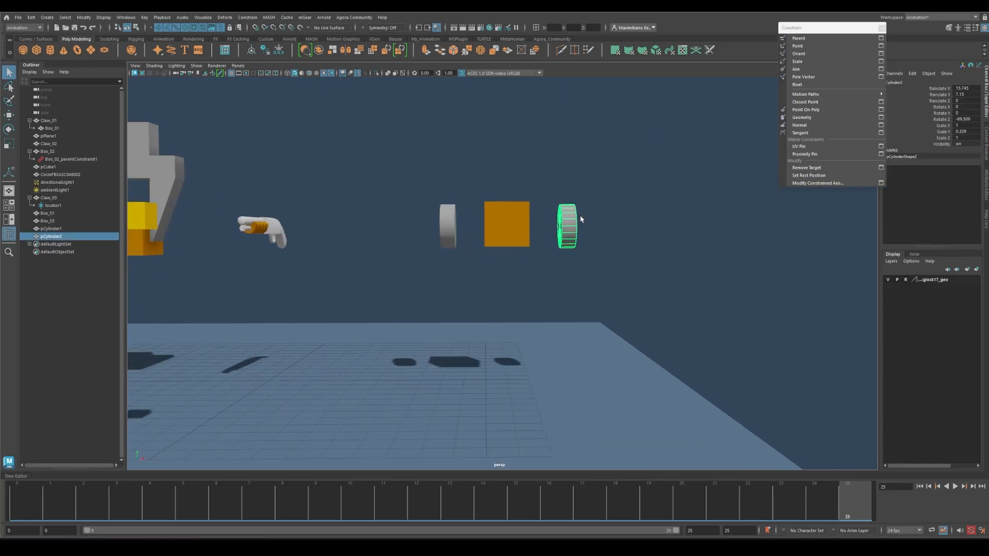
pyautogui.keyDown('alt'); pyautogui.moveTo(623, 176); pyautogui.dragTo(560, 214, button='middle'); pyautogui.keyUp('alt')
# Demonstrate selecting the two cylinders beside the raised box, individually and together, and clear the selection.
pyautogui.click(577, 195)
pyautogui.click(510, 257)
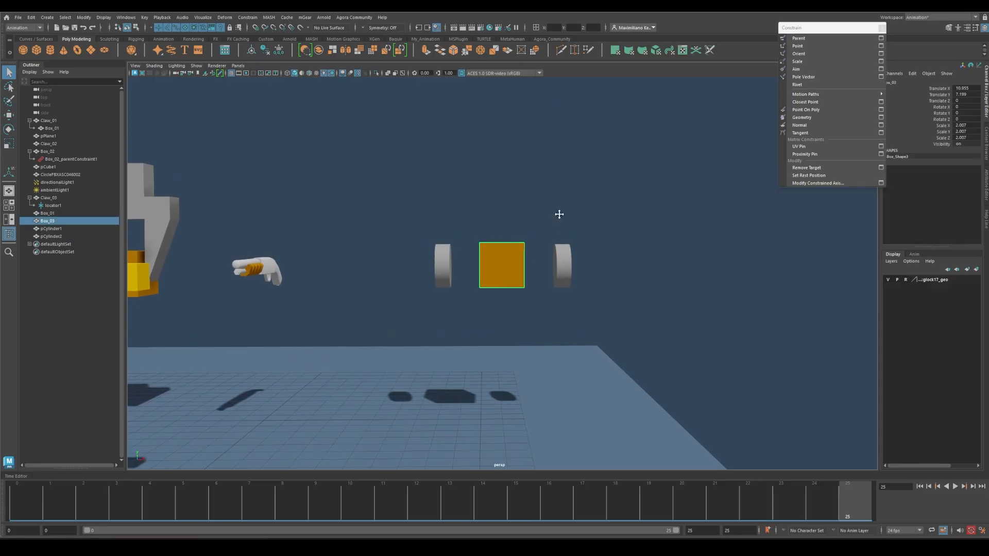
pyautogui.click(564, 271)
pyautogui.keyDown('shift'); pyautogui.click(444, 265); pyautogui.keyUp('shift')
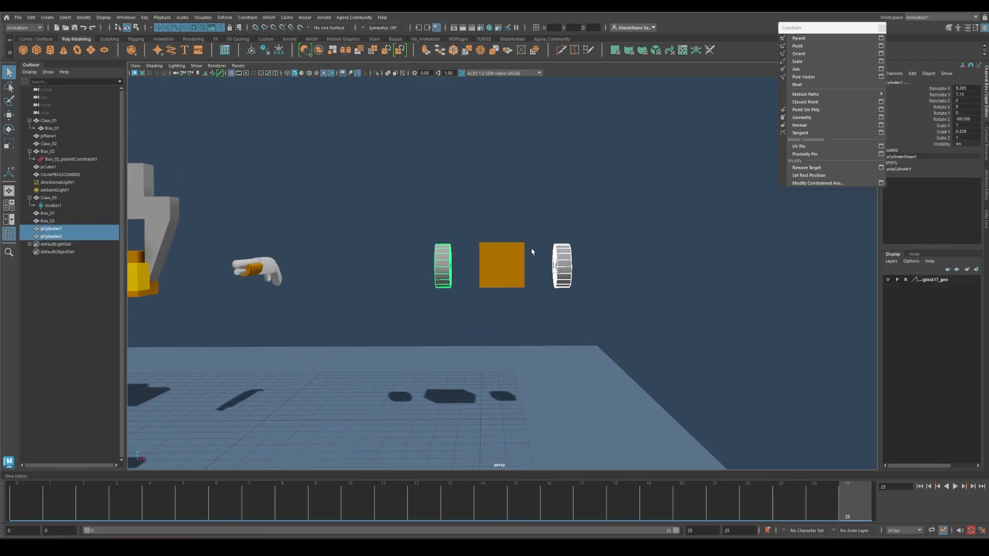
pyautogui.click(442, 222)
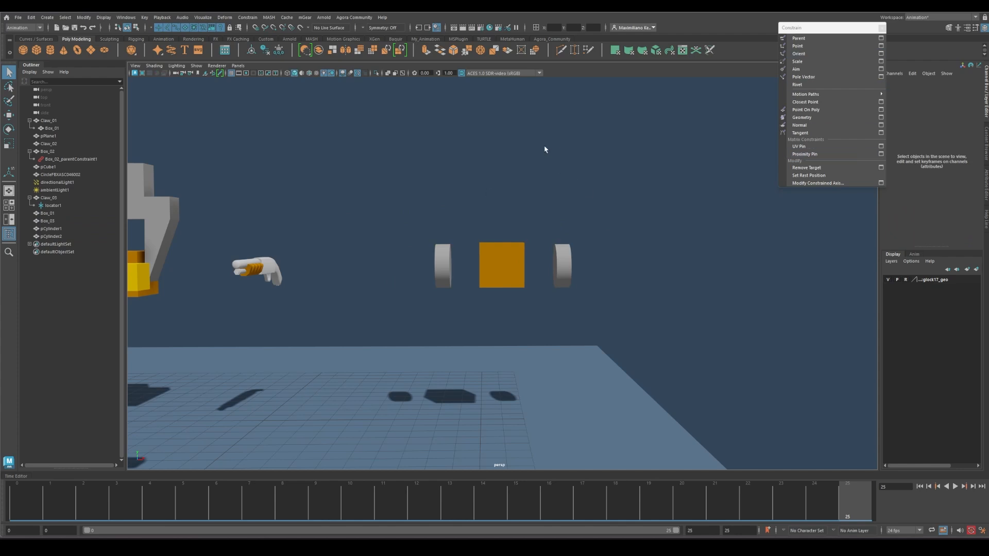
pyautogui.moveTo(467, 316); pyautogui.dragTo(469, 316)
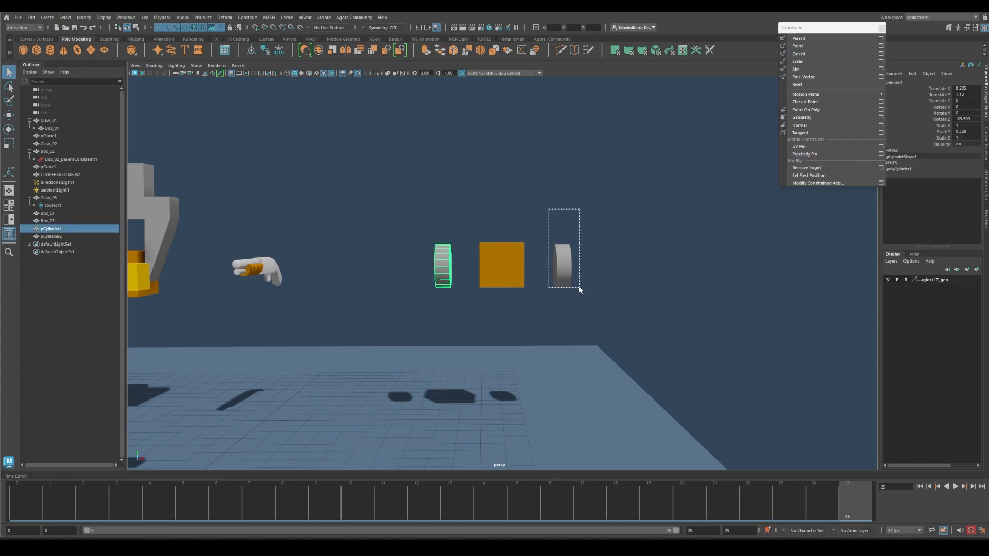
pyautogui.moveTo(580, 290); pyautogui.dragTo(581, 291)
pyautogui.click(480, 212)
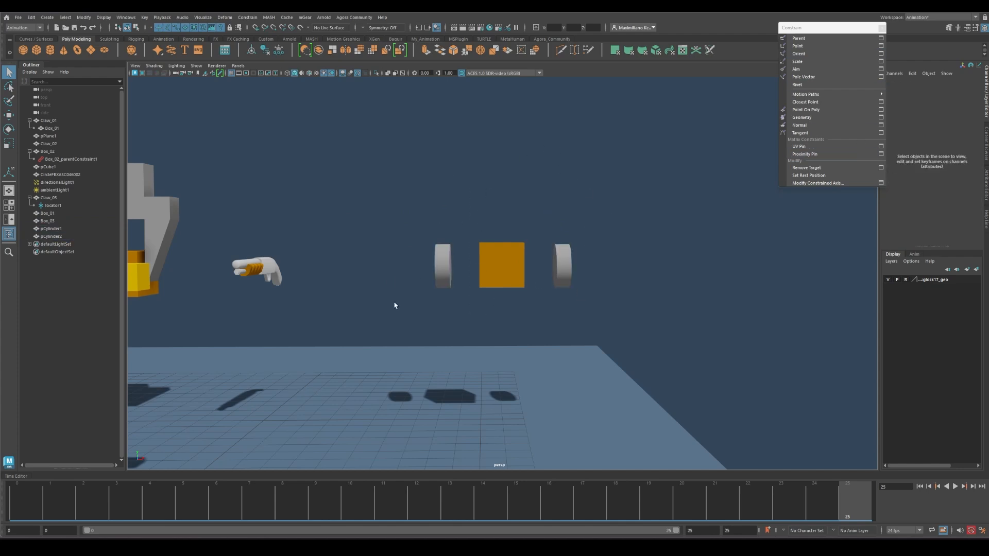
pyautogui.moveTo(455, 334); pyautogui.dragTo(456, 333)
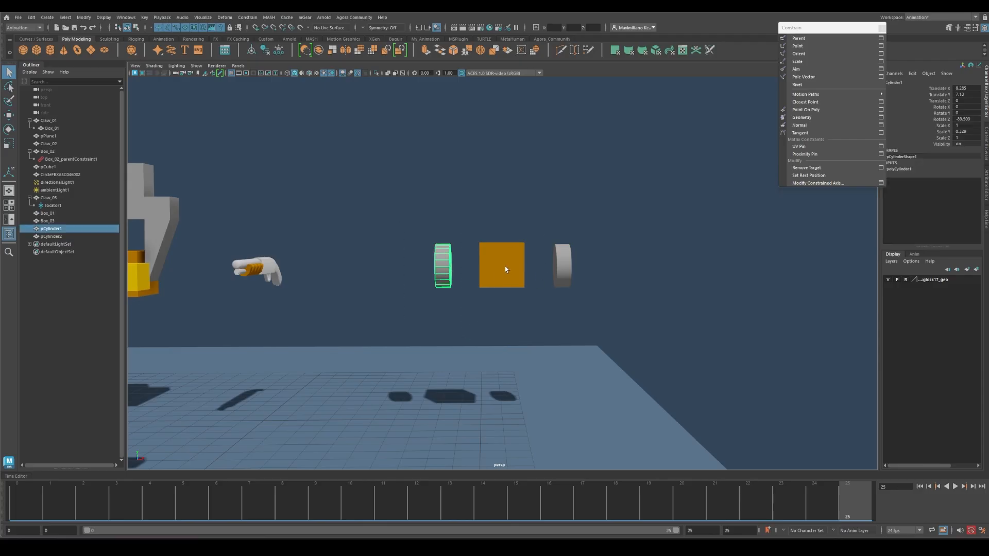
pyautogui.click(550, 234)
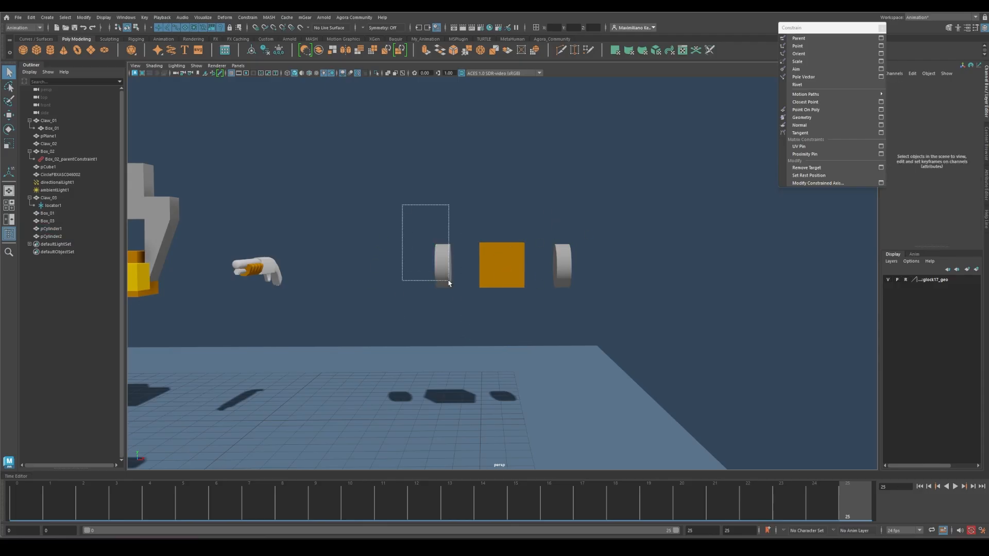
pyautogui.moveTo(449, 282); pyautogui.dragTo(449, 282)
pyautogui.keyDown('shift'); pyautogui.moveTo(598, 311); pyautogui.dragTo(598, 312); pyautogui.keyUp('shift')
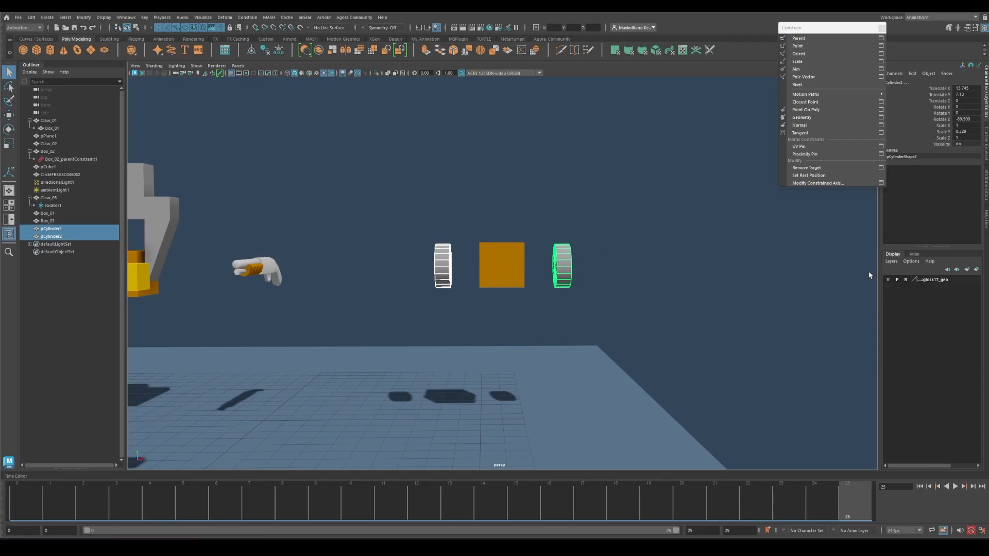
pyautogui.click(393, 232)
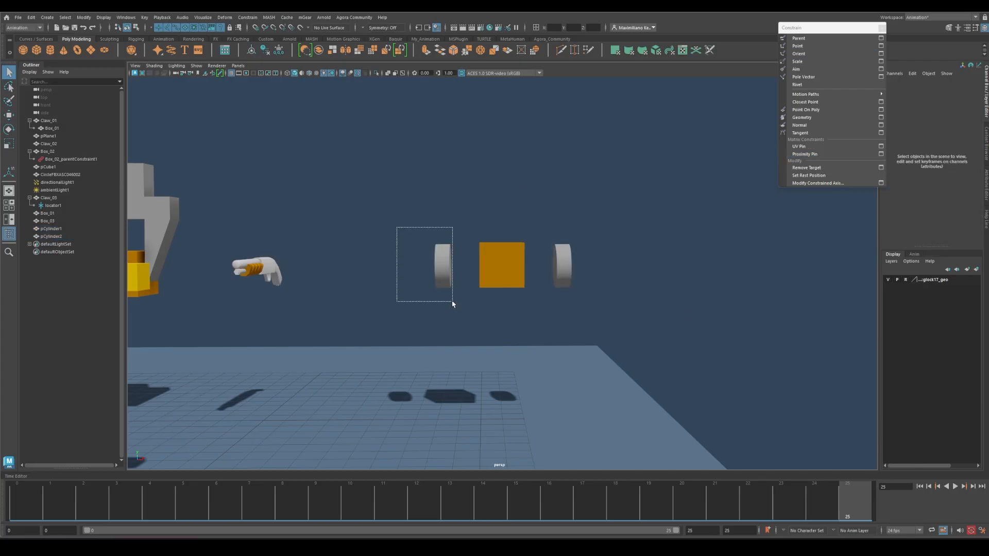
pyautogui.moveTo(452, 303); pyautogui.dragTo(454, 303)
pyautogui.keyDown('shift'); pyautogui.click(564, 257); pyautogui.keyUp('shift')
pyautogui.click(647, 195)
pyautogui.press('w')
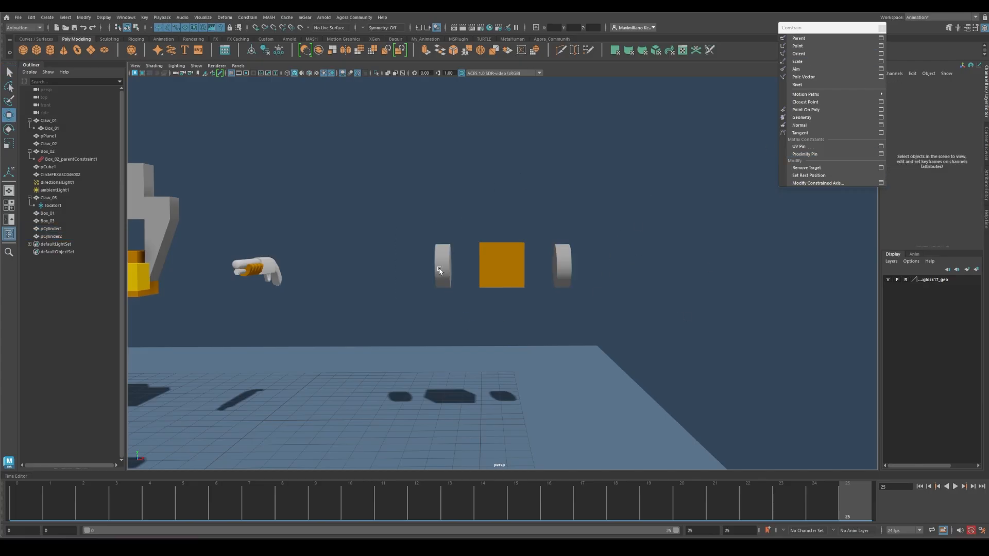
pyautogui.click(437, 267)
pyautogui.press('q')
pyautogui.click(527, 240)
# Parent-constrain the raised orange box to both cylinders, with the box selected last.
pyautogui.moveTo(396, 195); pyautogui.dragTo(460, 306)
pyautogui.keyDown('shift'); pyautogui.moveTo(592, 287); pyautogui.dragTo(592, 287); pyautogui.keyUp('shift')
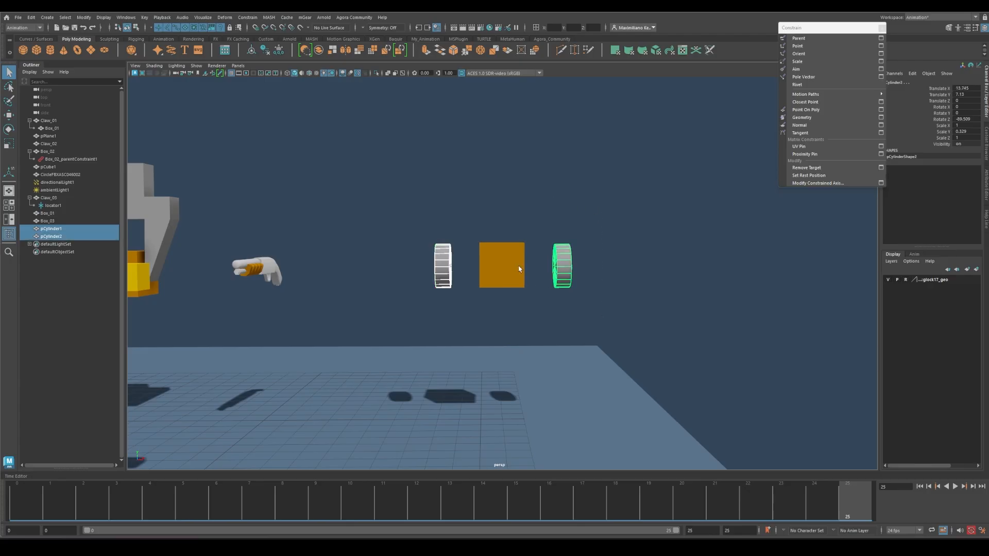
pyautogui.keyDown('shift'); pyautogui.click(508, 257); pyautogui.keyUp('shift')
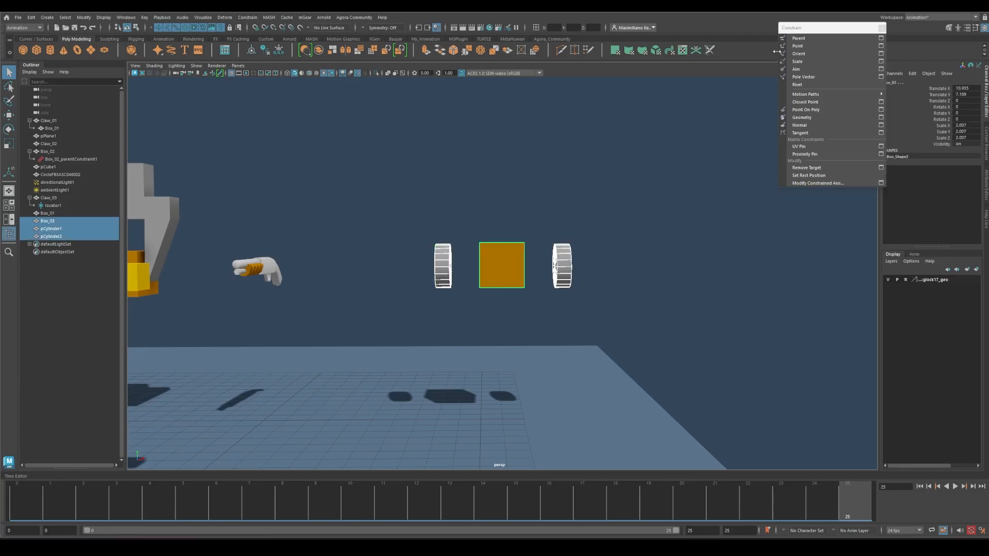
pyautogui.click(808, 37)
# Test the two-target parent constraint by moving the second cylinder away from the box along X to about 17.2.
pyautogui.click(593, 245)
pyautogui.click(564, 261)
pyautogui.press('w')
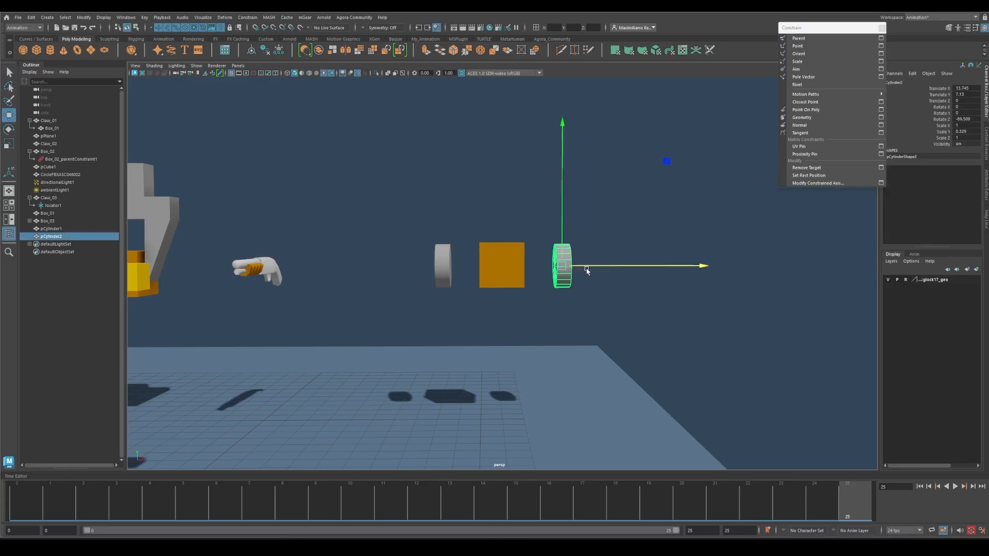
pyautogui.moveTo(600, 266); pyautogui.dragTo(673, 287)
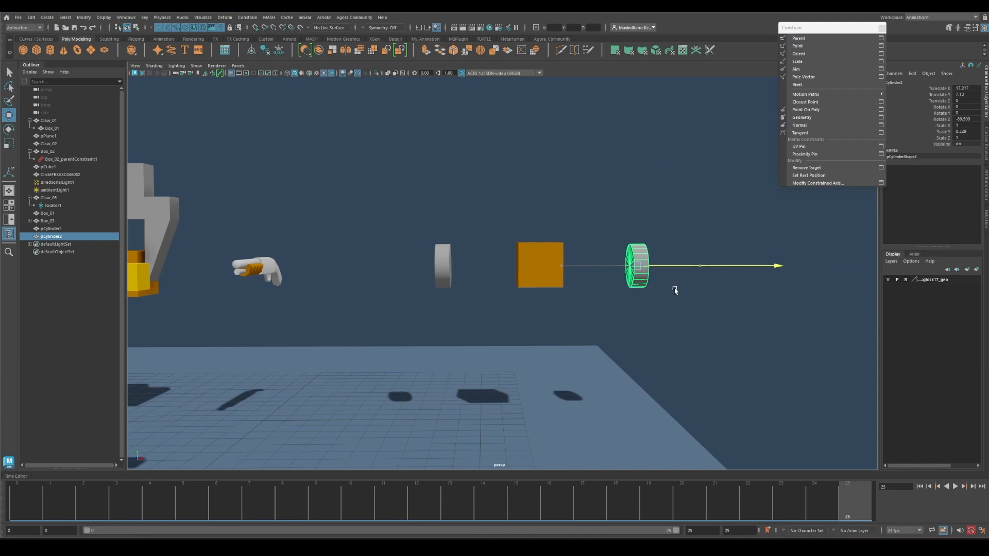
# Test the two-target parent constraint by moving the second cylinder farther out and up, to about X 21.7 and Y 9.5.
pyautogui.moveTo(747, 161); pyautogui.dragTo(797, 24, button='middle')
pyautogui.moveTo(768, 260); pyautogui.dragTo(783, 166)
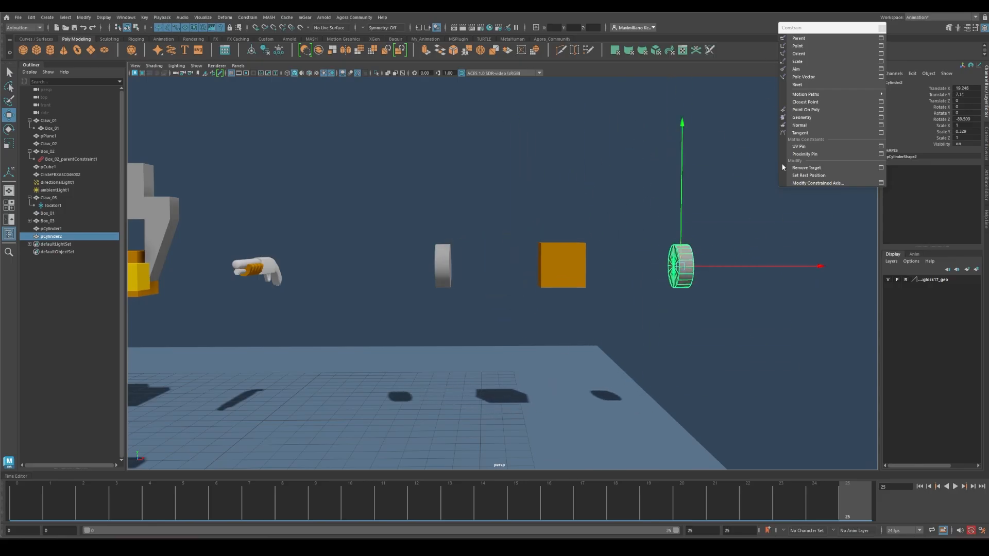
pyautogui.scroll(-3, 733, 214)
pyautogui.keyDown('alt'); pyautogui.moveTo(733, 214); pyautogui.dragTo(628, 240, button='middle'); pyautogui.keyUp('alt')
pyautogui.moveTo(683, 178); pyautogui.dragTo(730, 137)
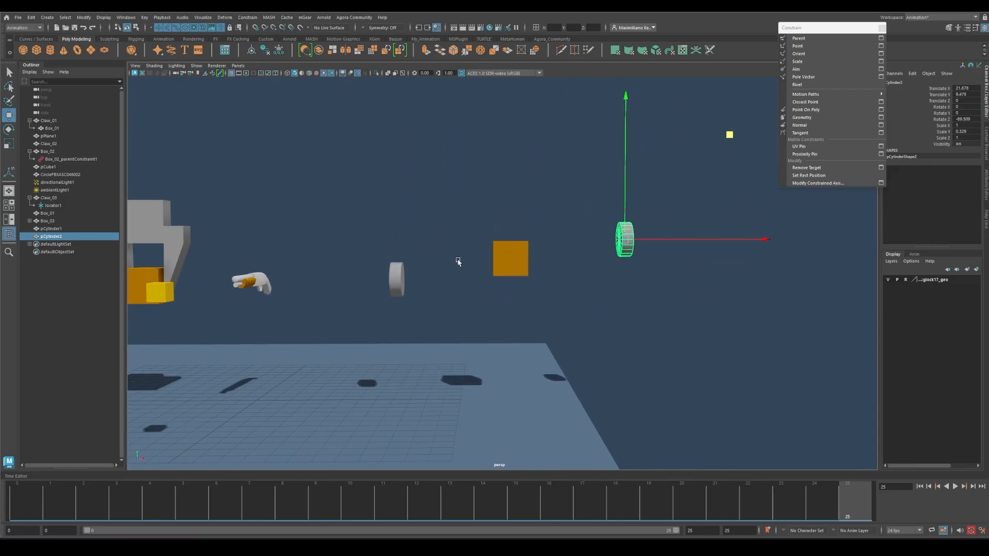
# Rotate the first cylinder to about -53 and the second to about -110 degrees in Z to test the box's rotation.
pyautogui.click(397, 280)
pyautogui.press('e')
pyautogui.moveTo(499, 189); pyautogui.dragTo(408, 174)
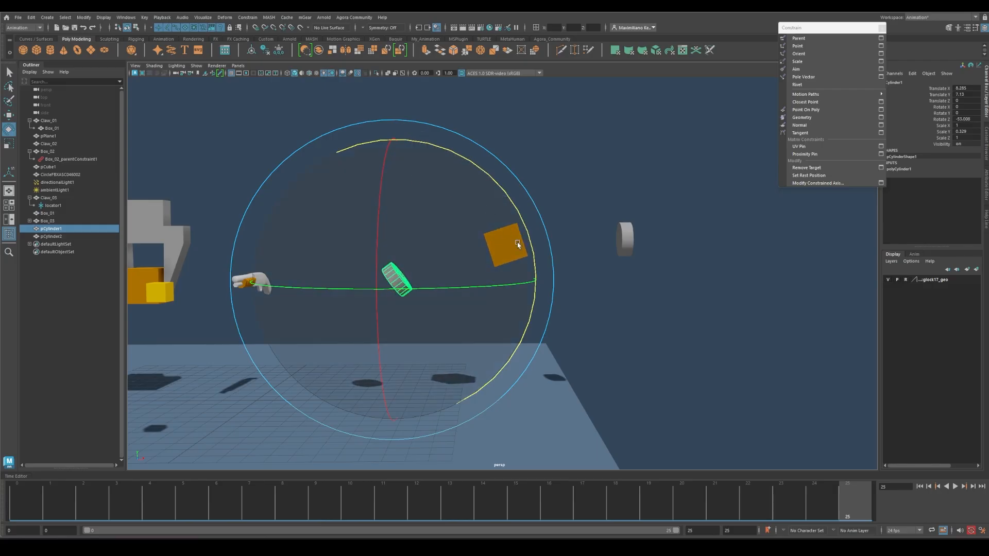
pyautogui.click(629, 238)
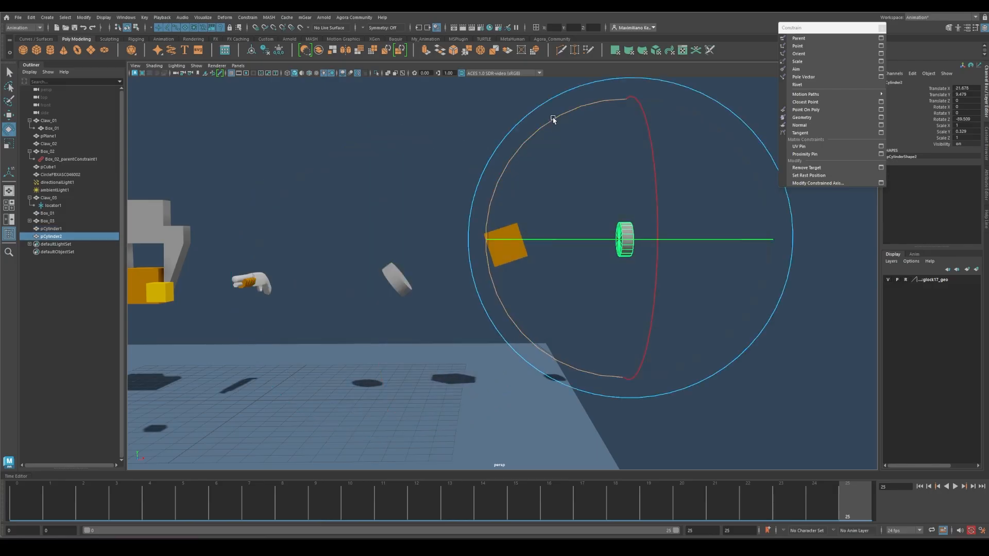
pyautogui.moveTo(551, 119); pyautogui.dragTo(614, 109)
# Rotate the second cylinder to about -134 degrees in Z and reposition it to about X 20.2 and Y 7.
pyautogui.press('w')
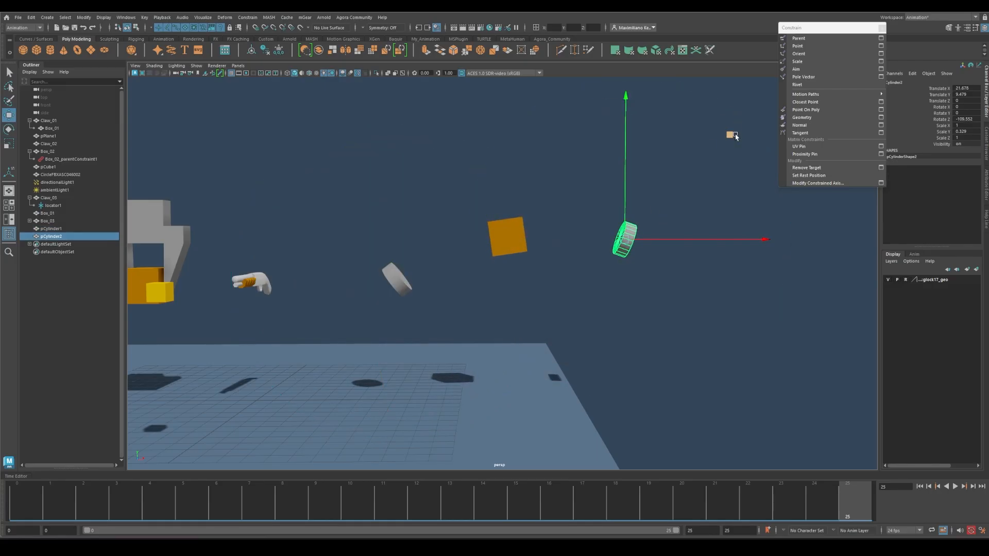
pyautogui.moveTo(731, 135); pyautogui.dragTo(783, 116, button='middle')
pyautogui.moveTo(782, 116); pyautogui.dragTo(769, 170)
pyautogui.press('e')
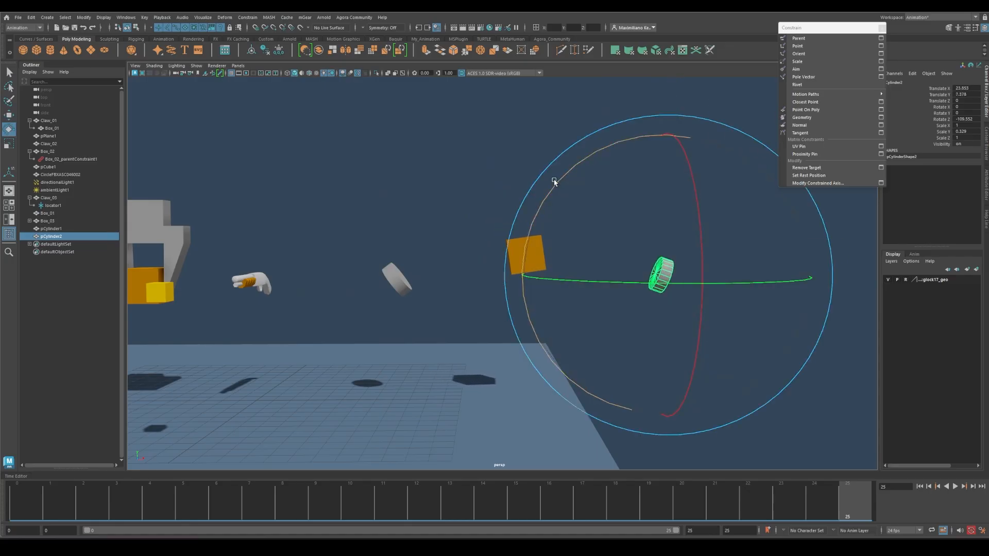
pyautogui.moveTo(555, 180); pyautogui.dragTo(603, 139)
pyautogui.press('w')
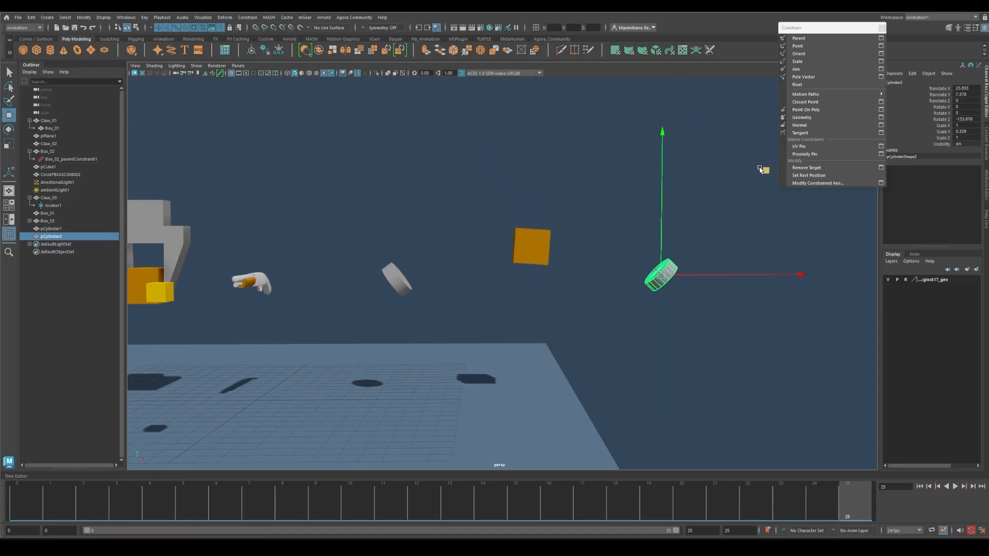
pyautogui.moveTo(762, 169); pyautogui.dragTo(704, 175, button='middle')
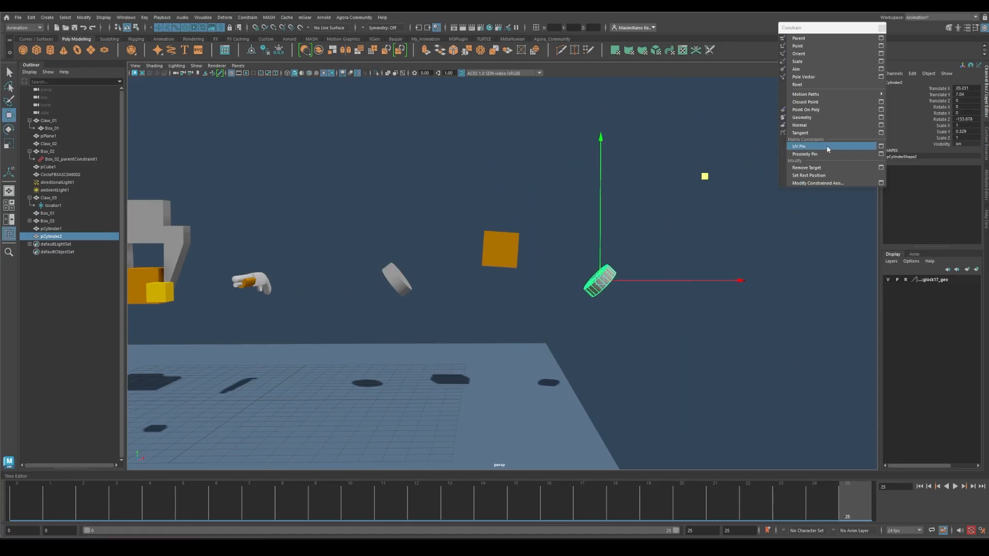
# Reveal the parent constraint under Box_03 and examine its weight attributes for the two cylinders.
pyautogui.moveTo(827, 30); pyautogui.dragTo(801, 30)
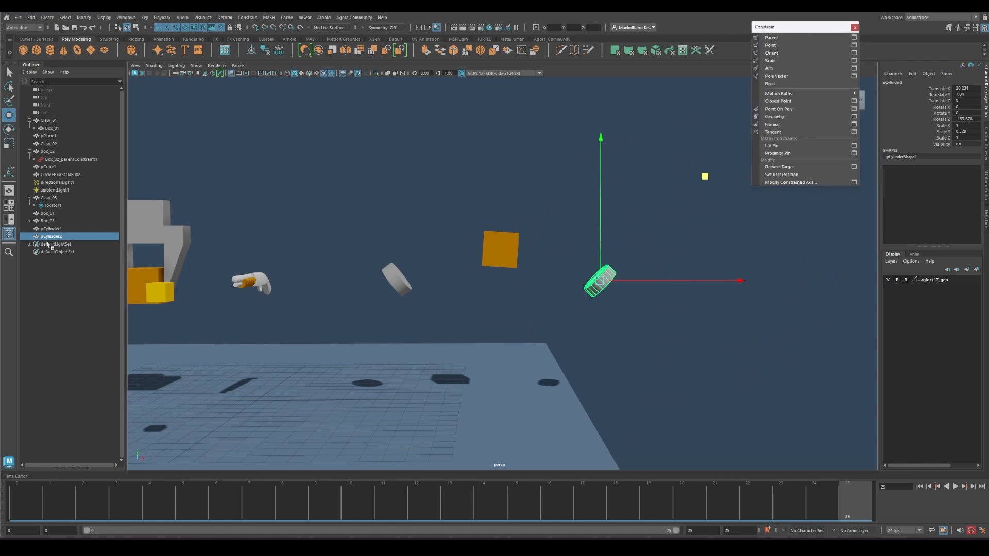
pyautogui.click(30, 221)
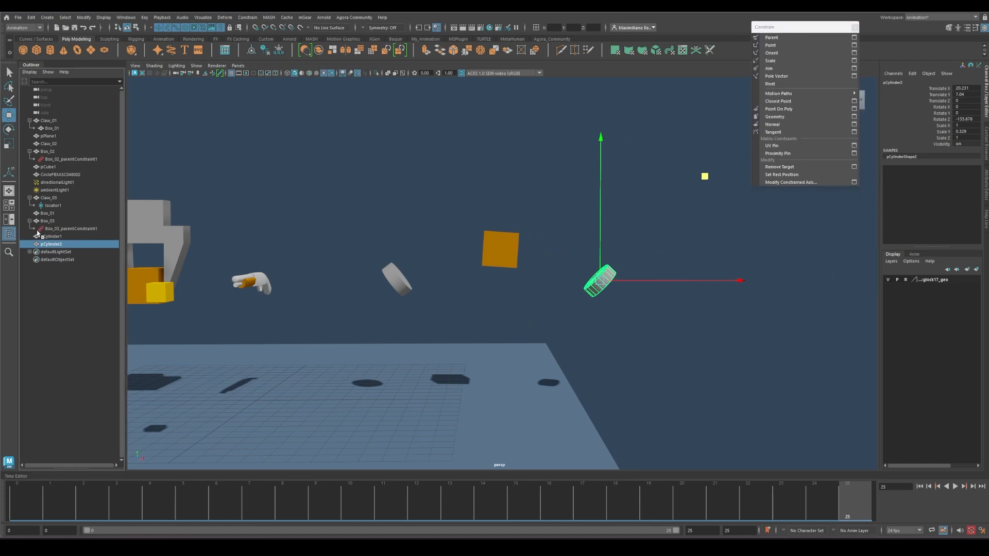
pyautogui.click(53, 229)
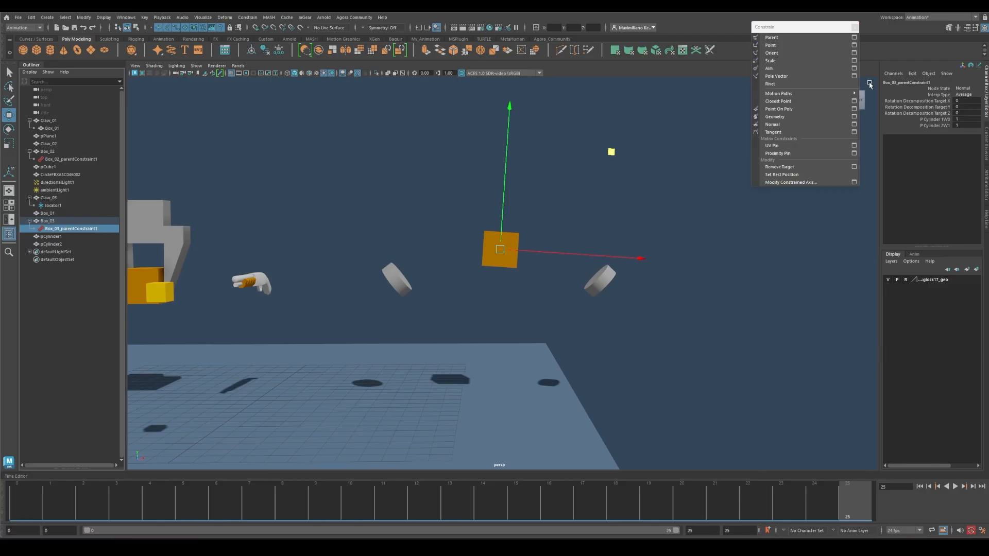
pyautogui.click(935, 119)
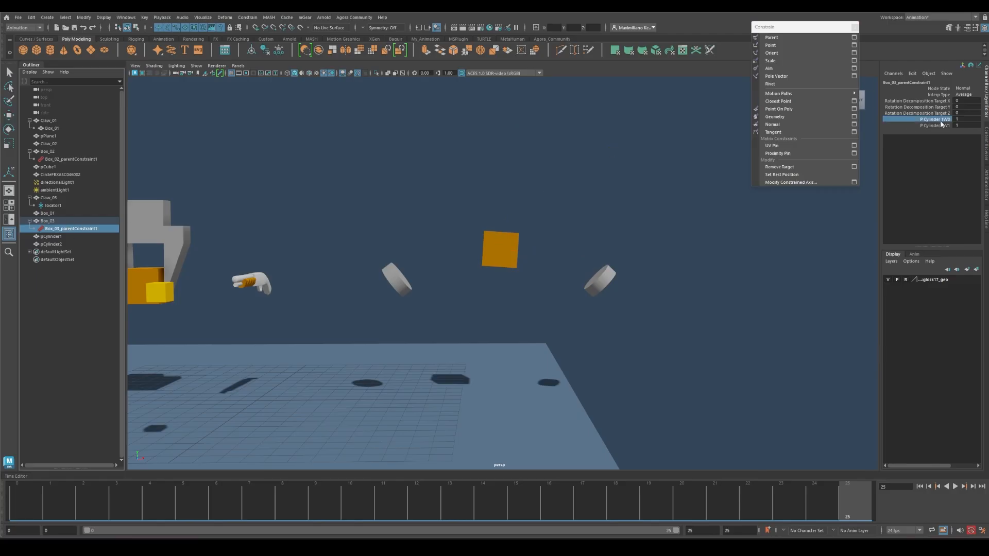
pyautogui.click(395, 283)
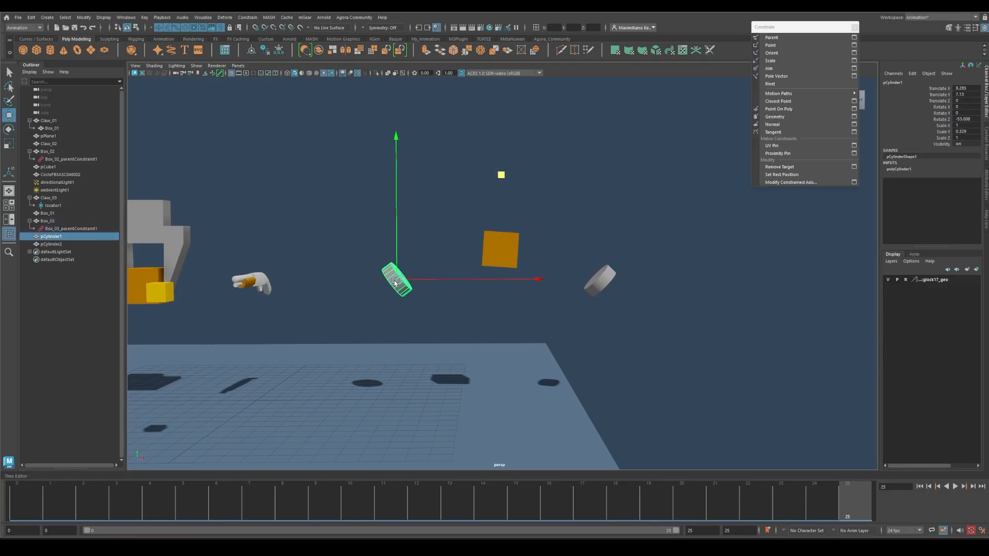
pyautogui.click(72, 228)
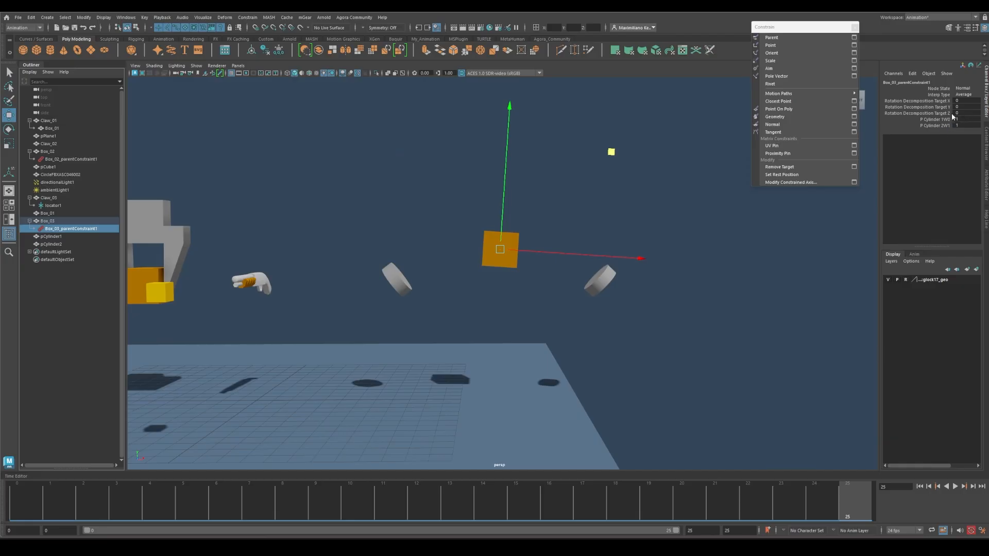
# Set the Box_03 parent constraint's weight to 1.2 for the first cylinder and 0 for the second.
pyautogui.click(934, 120)
pyautogui.moveTo(523, 214); pyautogui.dragTo(542, 194, button='middle')
pyautogui.click(938, 125)
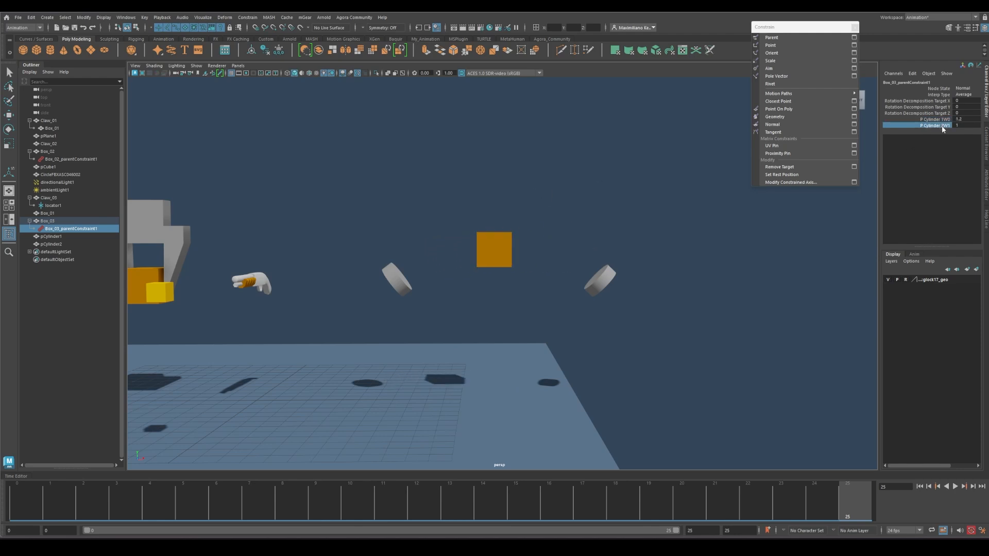
pyautogui.moveTo(590, 216)
pyautogui.mouseDown(button='middle')
pyautogui.moveTo(627, 214)
pyautogui.moveTo(558, 210)
pyautogui.moveTo(627, 221)
pyautogui.moveTo(588, 203)
pyautogui.mouseUp(button='middle')
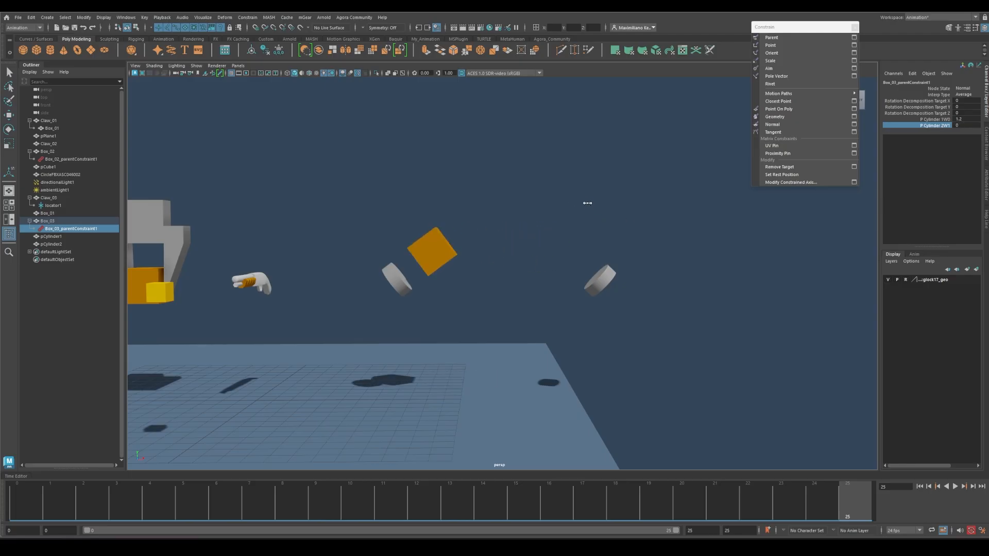
pyautogui.click(587, 201)
pyautogui.keyDown('alt'); pyautogui.moveTo(457, 183); pyautogui.dragTo(549, 139, button='middle'); pyautogui.keyUp('alt')
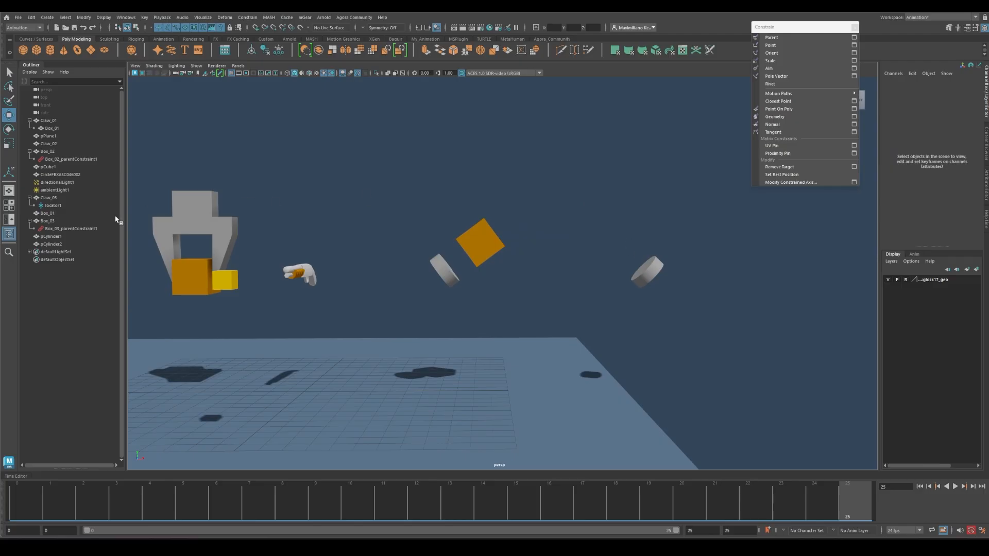
pyautogui.click(86, 229)
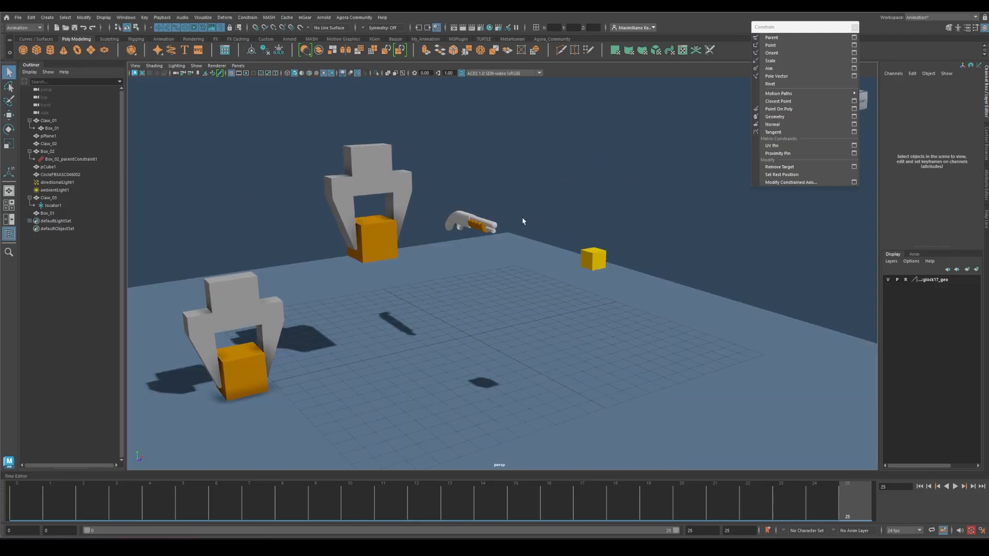
# Select the yellow cube, add the shotgun to the selection last, and open the Parent constraint options.
pyautogui.keyDown('alt'); pyautogui.moveTo(522, 221); pyautogui.dragTo(559, 168); pyautogui.keyUp('alt')
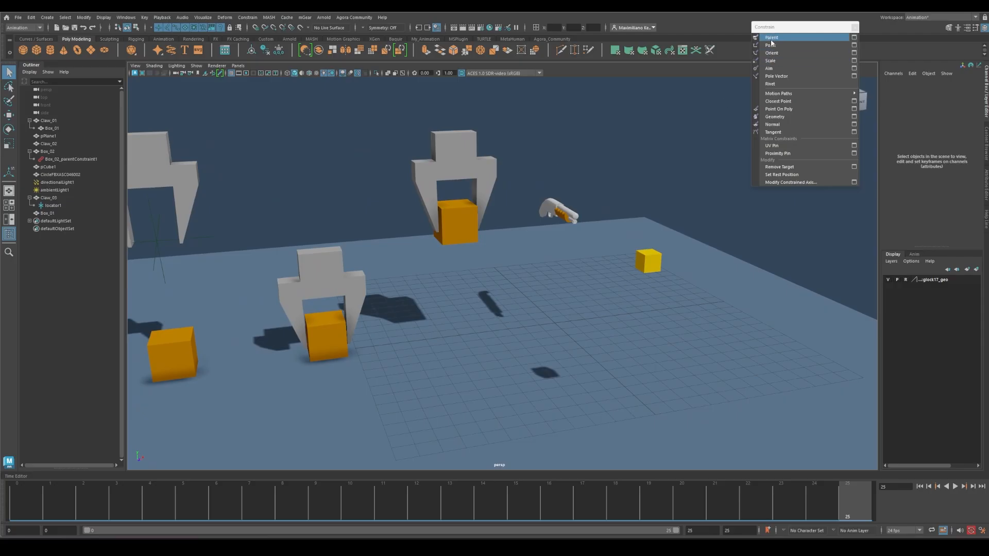
pyautogui.click(562, 221)
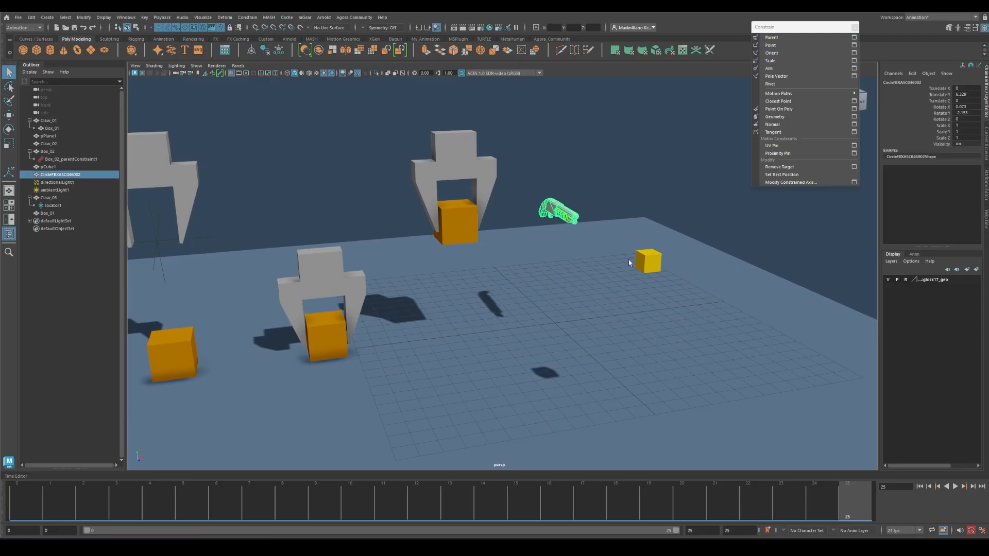
pyautogui.press('w')
pyautogui.keyDown('alt'); pyautogui.moveTo(619, 192); pyautogui.dragTo(564, 195, button='middle'); pyautogui.keyUp('alt')
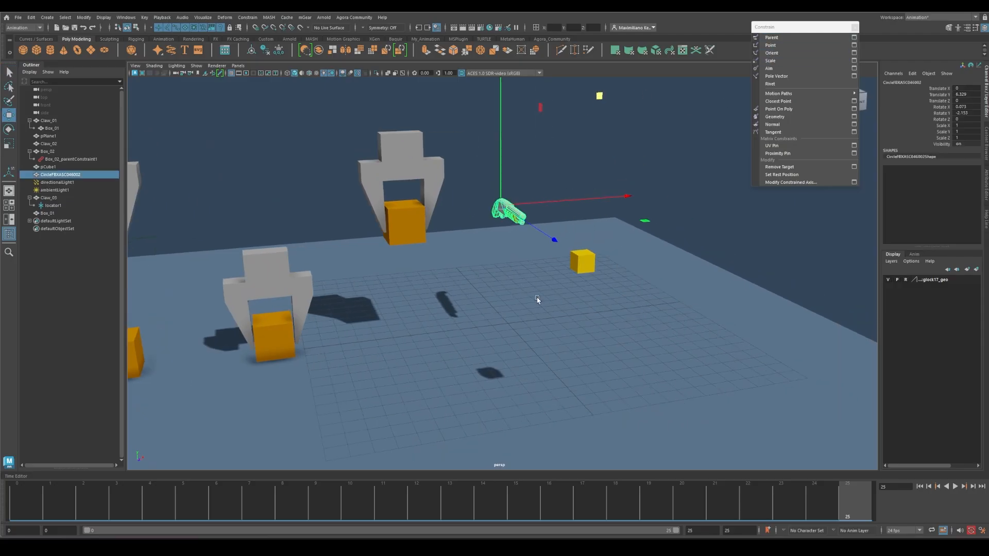
pyautogui.click(588, 259)
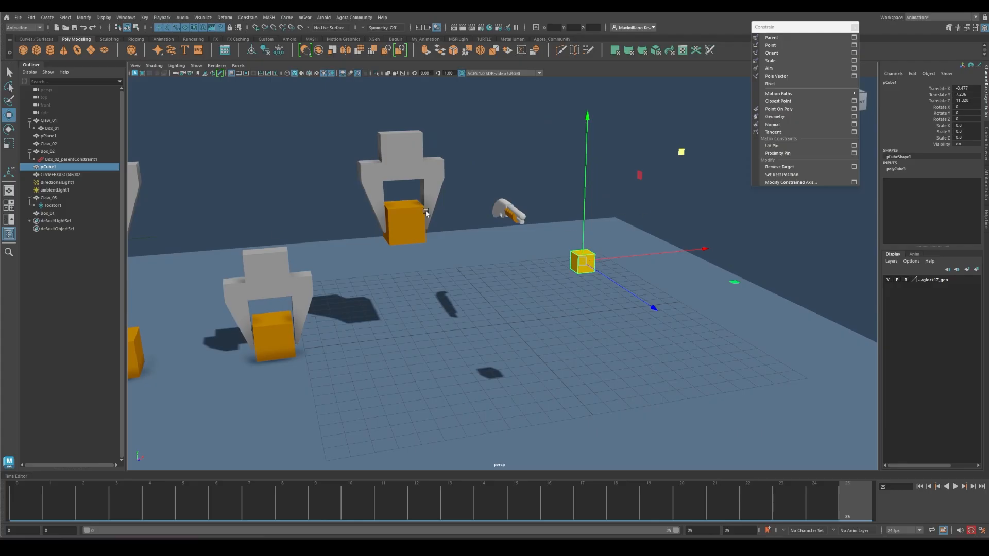
pyautogui.keyDown('shift'); pyautogui.click(501, 203); pyautogui.keyUp('shift')
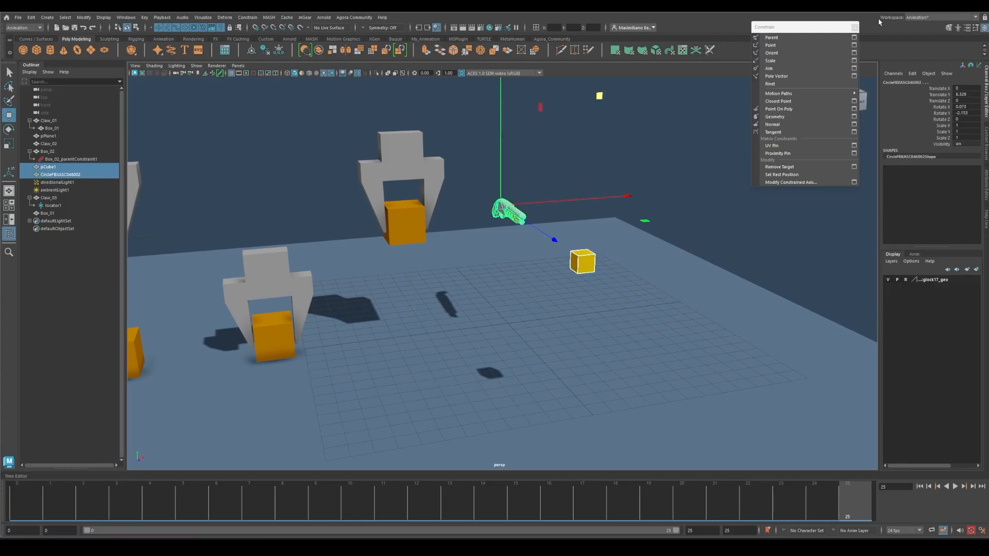
pyautogui.click(854, 37)
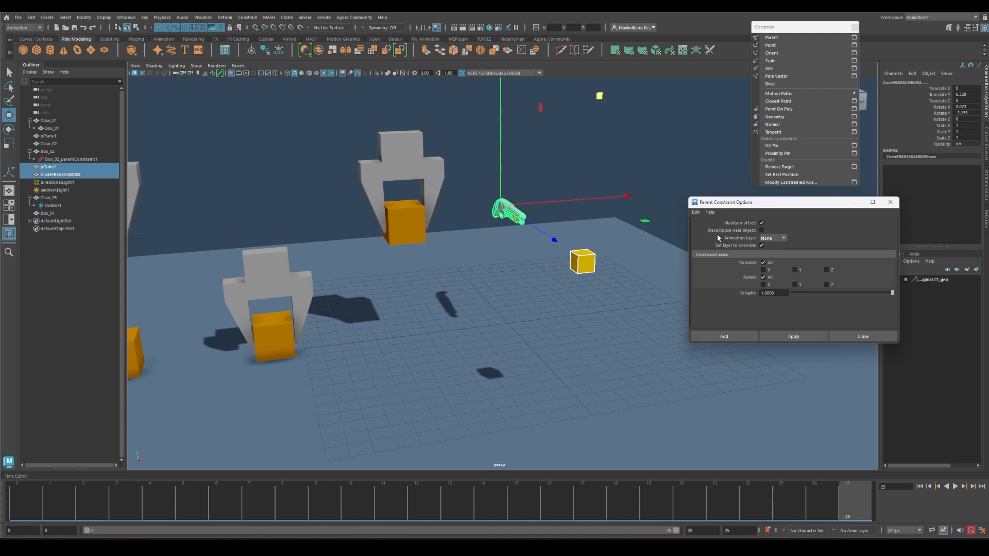
# Parent-constrain the shotgun to the yellow cube with Maintain offset turned off, and clear the selection.
pyautogui.keyDown('alt'); pyautogui.moveTo(644, 148); pyautogui.dragTo(582, 172); pyautogui.keyUp('alt')
pyautogui.keyDown('alt'); pyautogui.moveTo(545, 256); pyautogui.dragTo(594, 250); pyautogui.keyUp('alt')
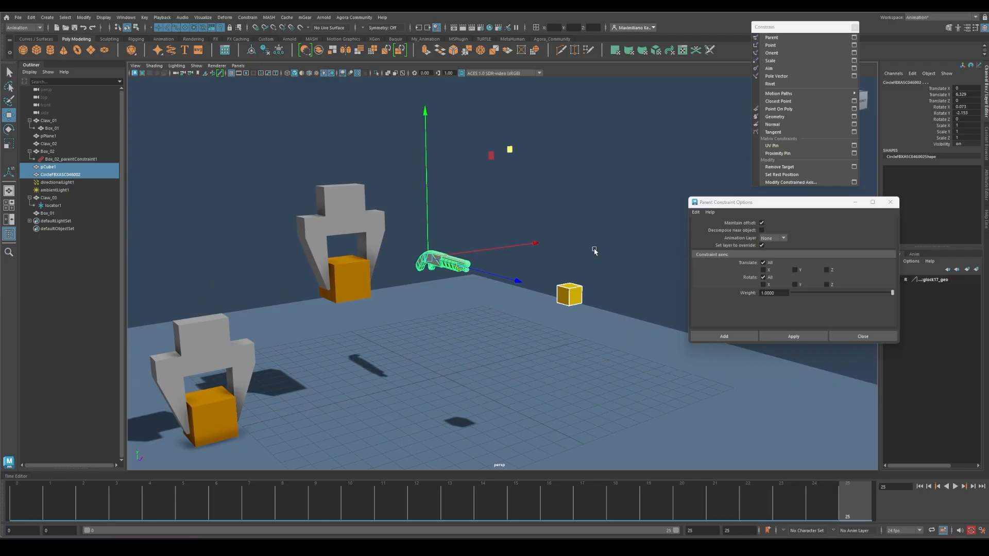
pyautogui.click(762, 223)
pyautogui.moveTo(769, 205); pyautogui.dragTo(821, 237)
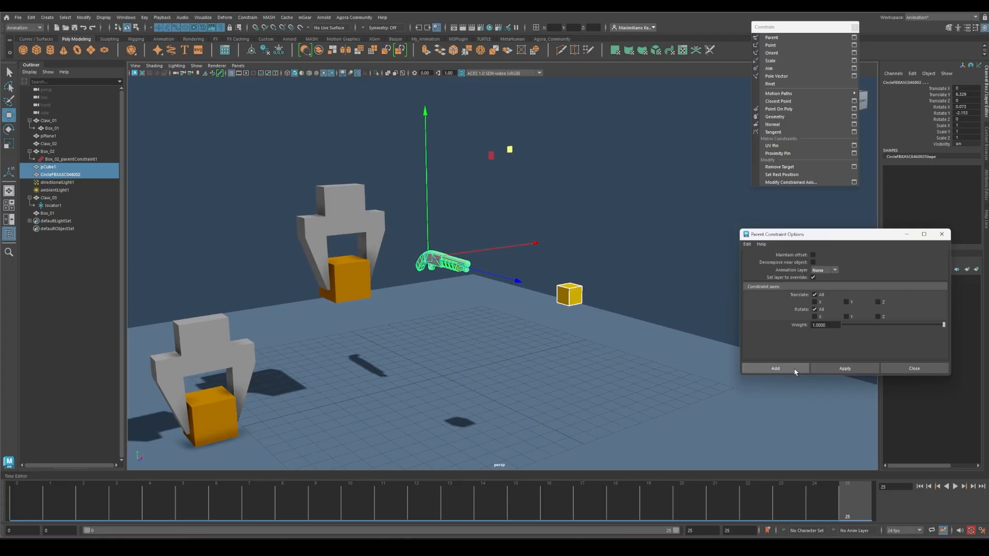
pyautogui.click(775, 369)
pyautogui.click(763, 287)
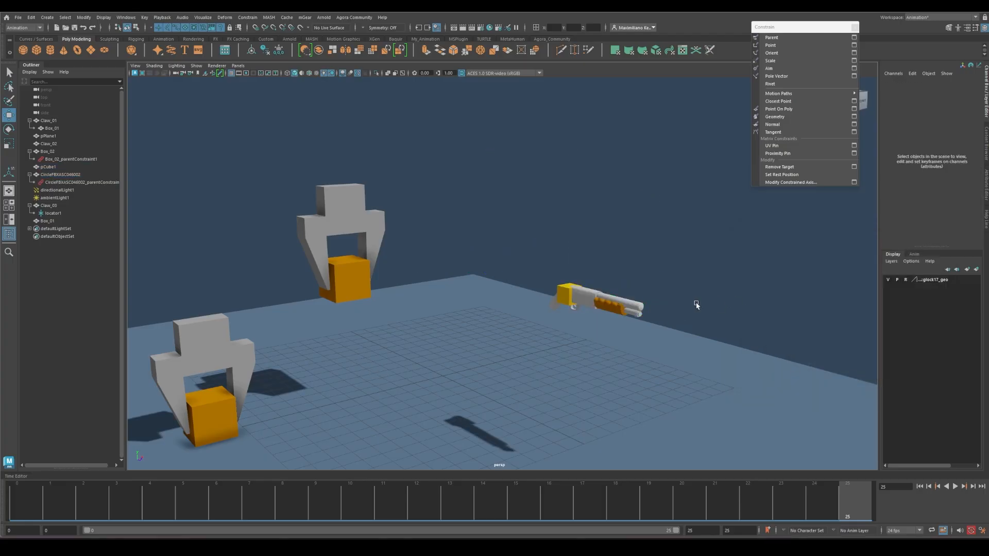
# Inspect up close how the shotgun sits on the yellow cube, selecting the cube and the shotgun in turn.
pyautogui.click(568, 295)
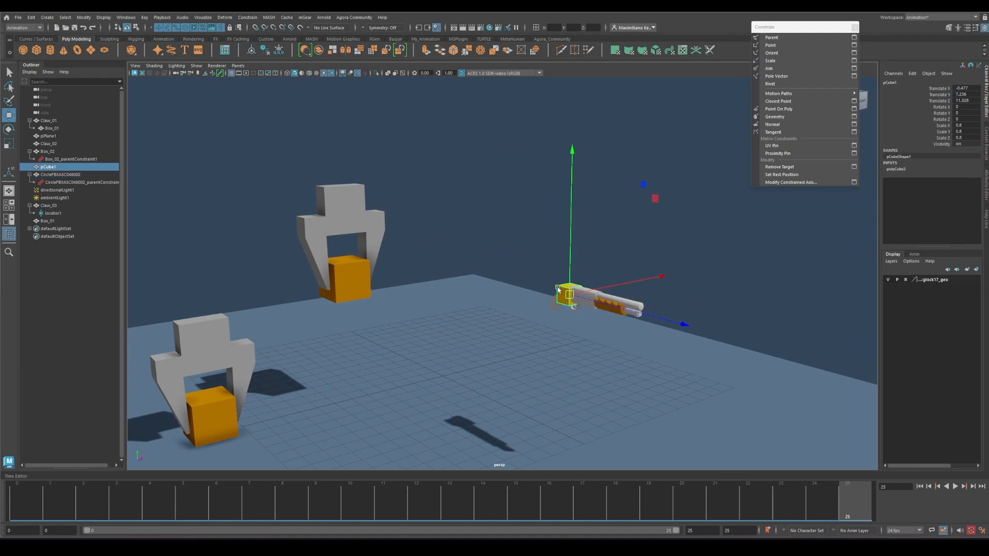
pyautogui.keyDown('alt'); pyautogui.moveTo(671, 295); pyautogui.dragTo(657, 296, button='middle'); pyautogui.keyUp('alt')
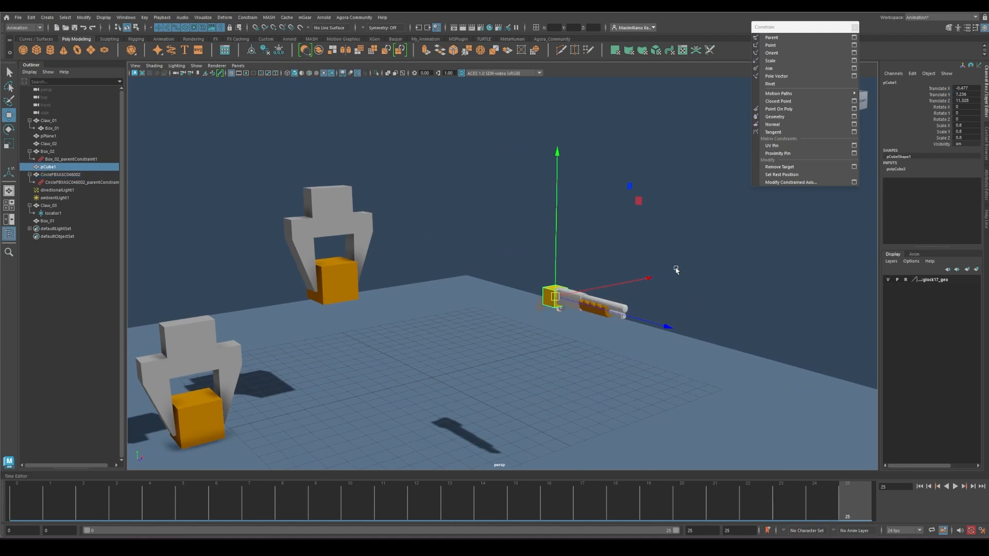
pyautogui.keyDown('alt'); pyautogui.moveTo(666, 286); pyautogui.dragTo(680, 283); pyautogui.keyUp('alt')
pyautogui.keyDown('alt'); pyautogui.moveTo(680, 283); pyautogui.dragTo(622, 283, button='middle'); pyautogui.keyUp('alt')
pyautogui.keyDown('alt'); pyautogui.moveTo(635, 293); pyautogui.dragTo(659, 304, button='right'); pyautogui.keyUp('alt')
pyautogui.keyDown('alt'); pyautogui.moveTo(659, 304); pyautogui.dragTo(668, 311, button='middle'); pyautogui.keyUp('alt')
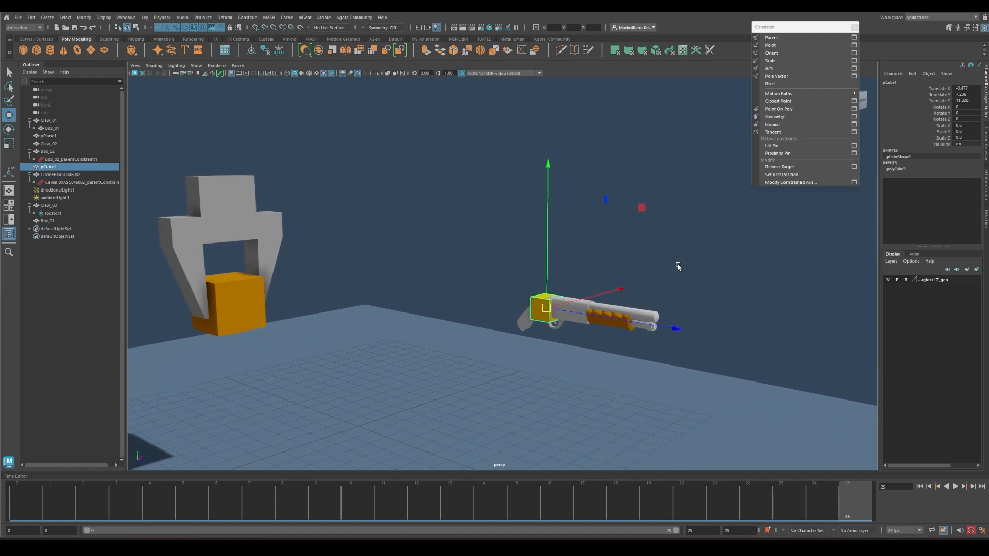
pyautogui.click(676, 262)
pyautogui.click(584, 314)
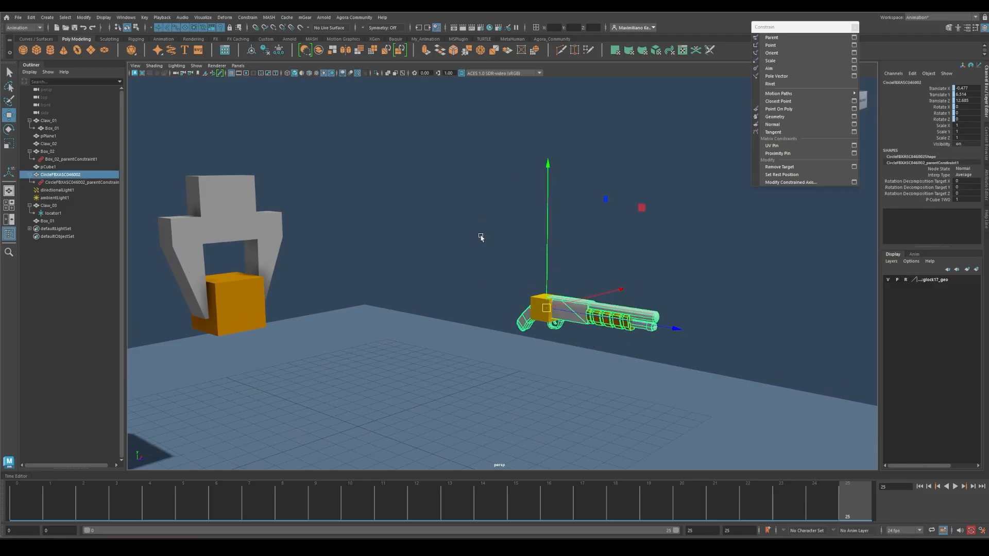
pyautogui.keyDown('alt'); pyautogui.moveTo(470, 242); pyautogui.dragTo(431, 249); pyautogui.keyUp('alt')
pyautogui.keyDown('alt'); pyautogui.moveTo(431, 249); pyautogui.dragTo(418, 209, button='middle'); pyautogui.keyUp('alt')
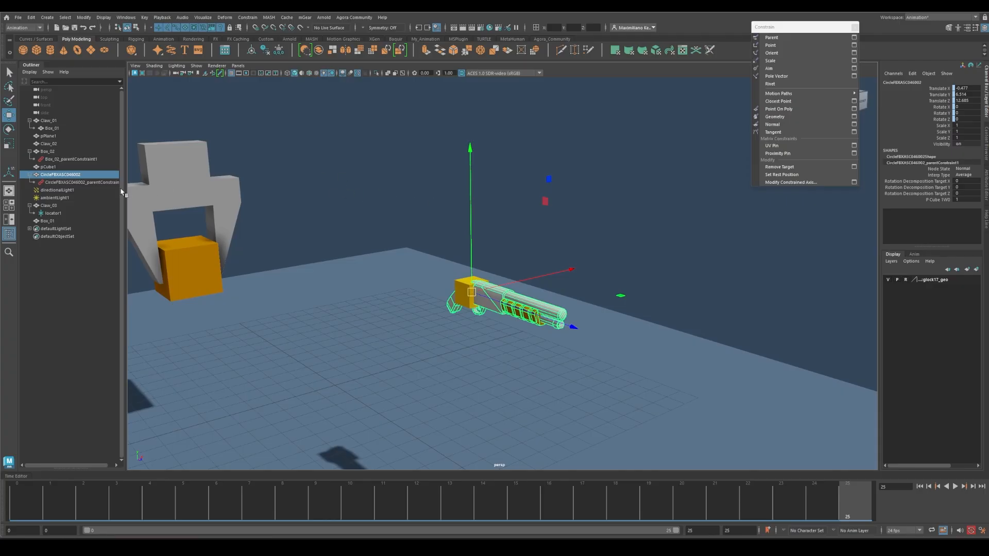
# With the shotgun selected, look through the Snap Align Objects commands without applying any of them.
pyautogui.click(311, 139)
pyautogui.click(486, 298)
pyautogui.click(83, 18)
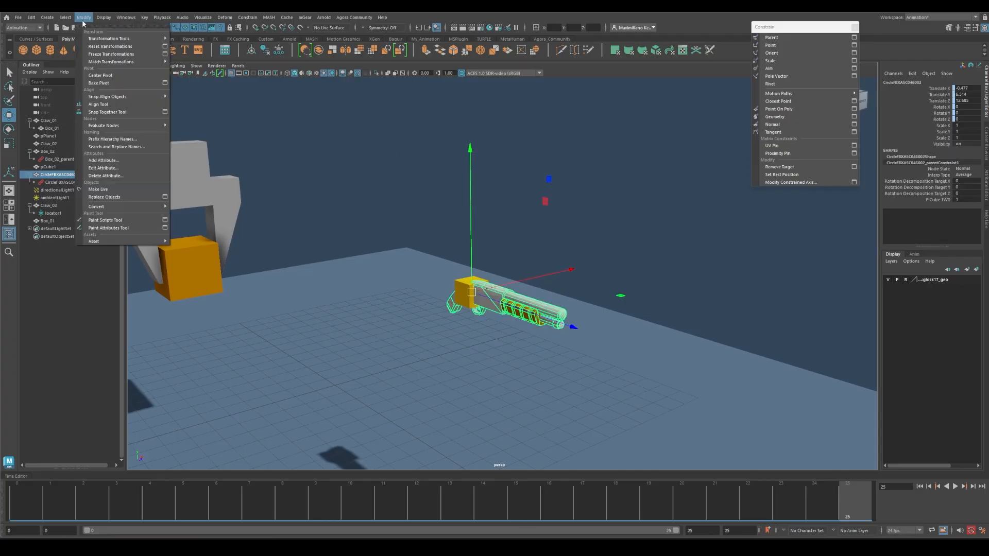
pyautogui.moveTo(124, 96)
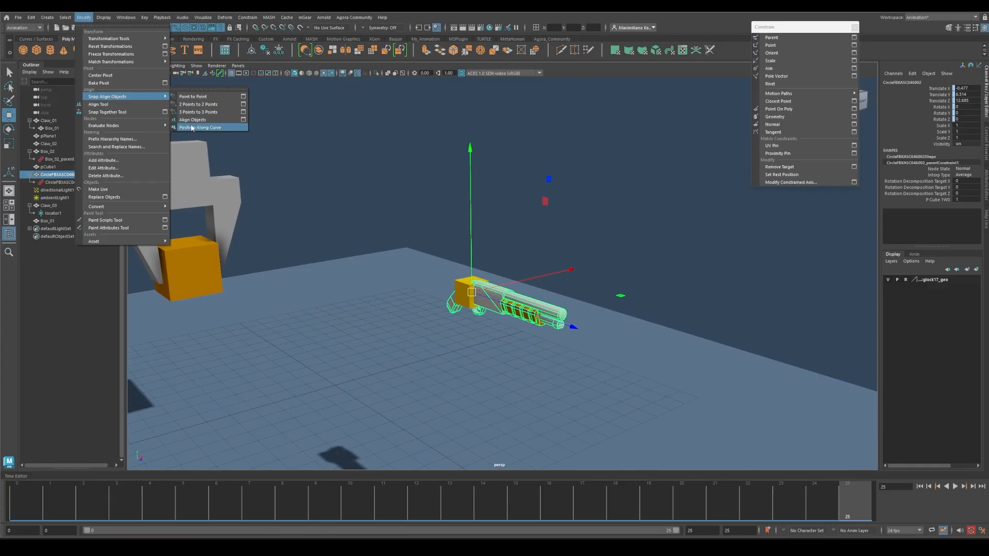
pyautogui.click(454, 255)
pyautogui.click(483, 296)
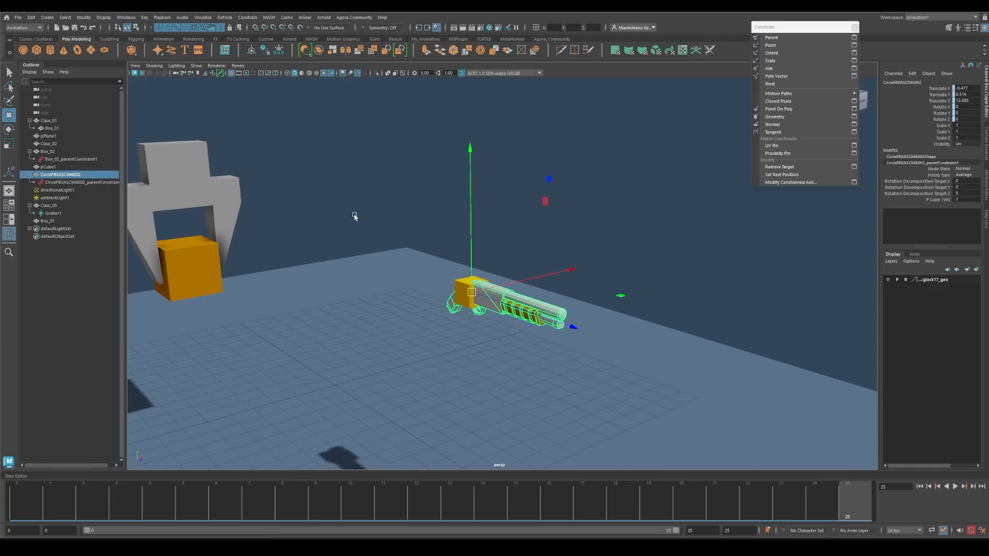
# Delete the shotgun's parent constraint to free it from the yellow cube, and pick the shotgun and the cube individually.
pyautogui.click(49, 183)
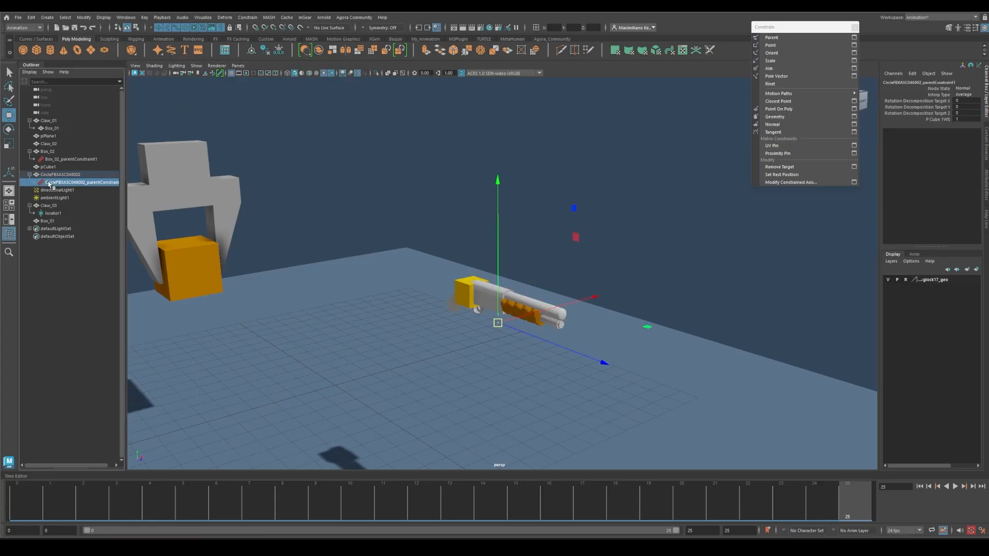
pyautogui.press('Delete')
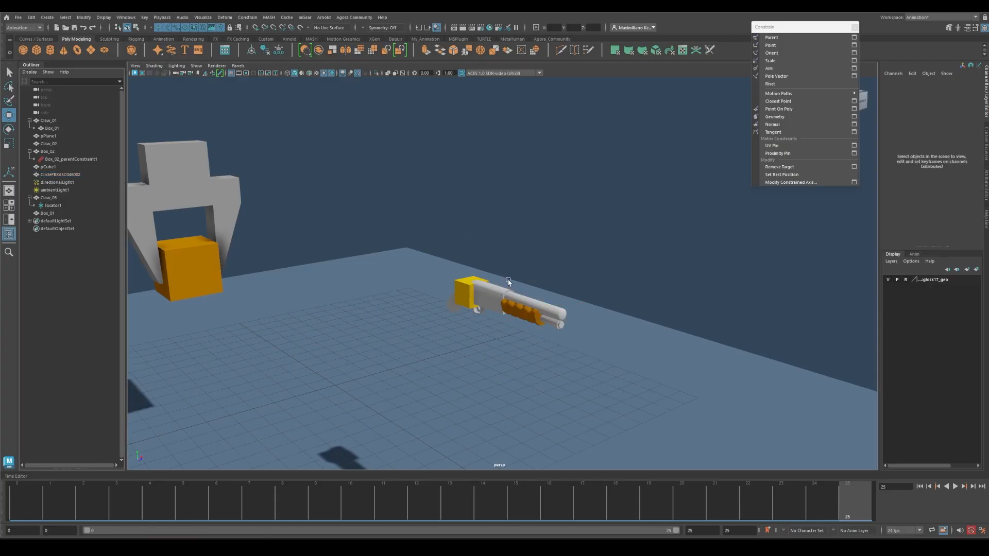
pyautogui.click(489, 291)
pyautogui.click(460, 294)
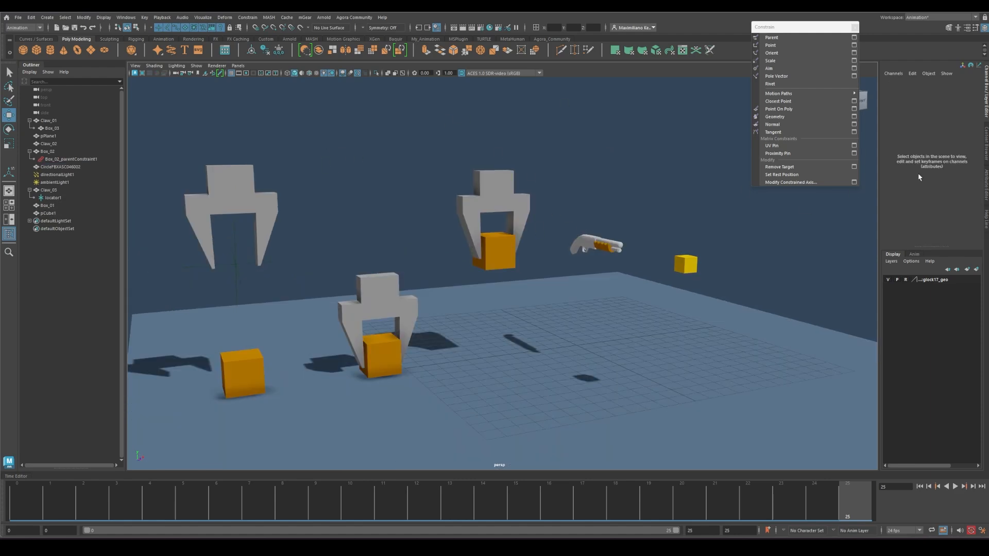
# Reposition the floating Constrain command list and look over its remaining constraint types, such as Motion Paths and Point On Poly, without applying any.
pyautogui.moveTo(810, 29); pyautogui.dragTo(832, 54)
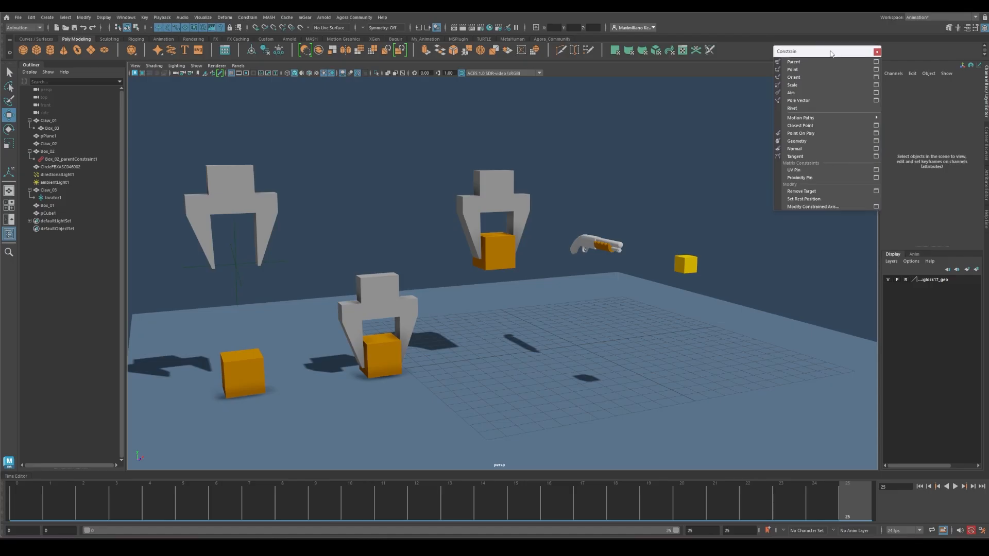
pyautogui.click(823, 118)
pyautogui.moveTo(823, 121)
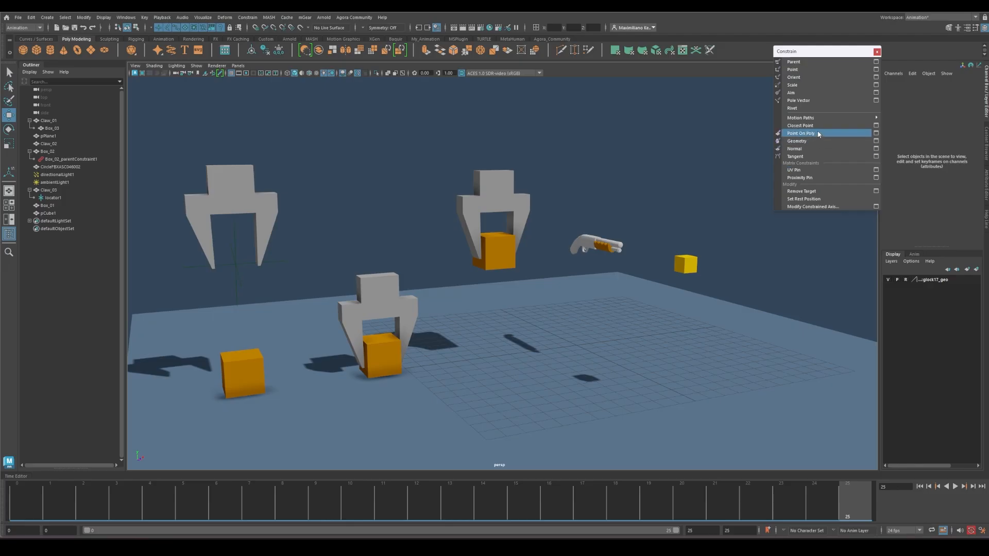
pyautogui.click(581, 357)
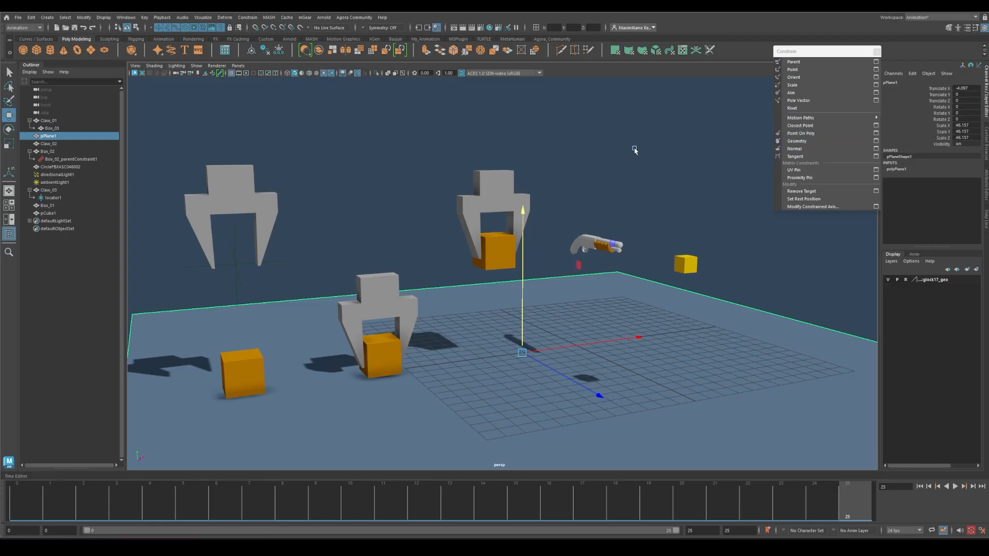
pyautogui.click(641, 159)
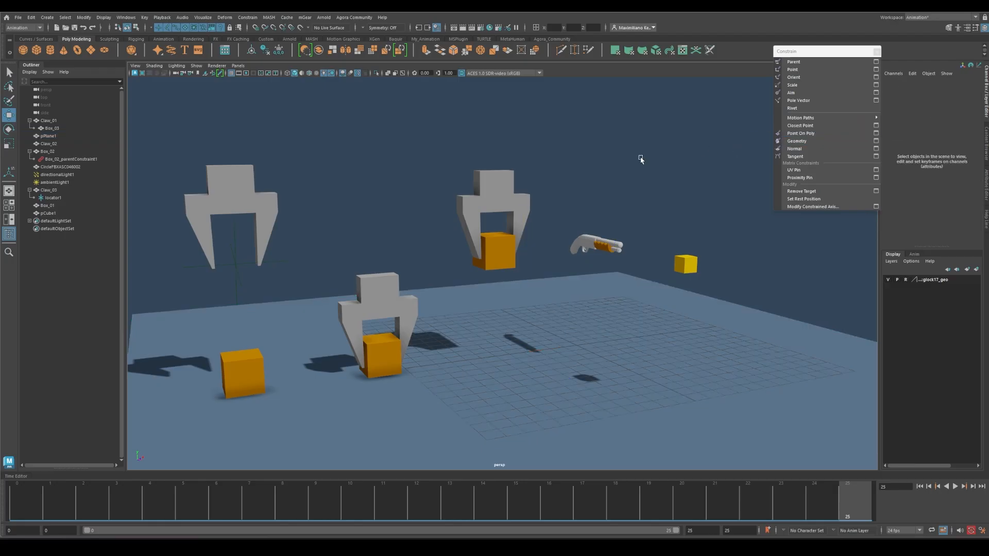